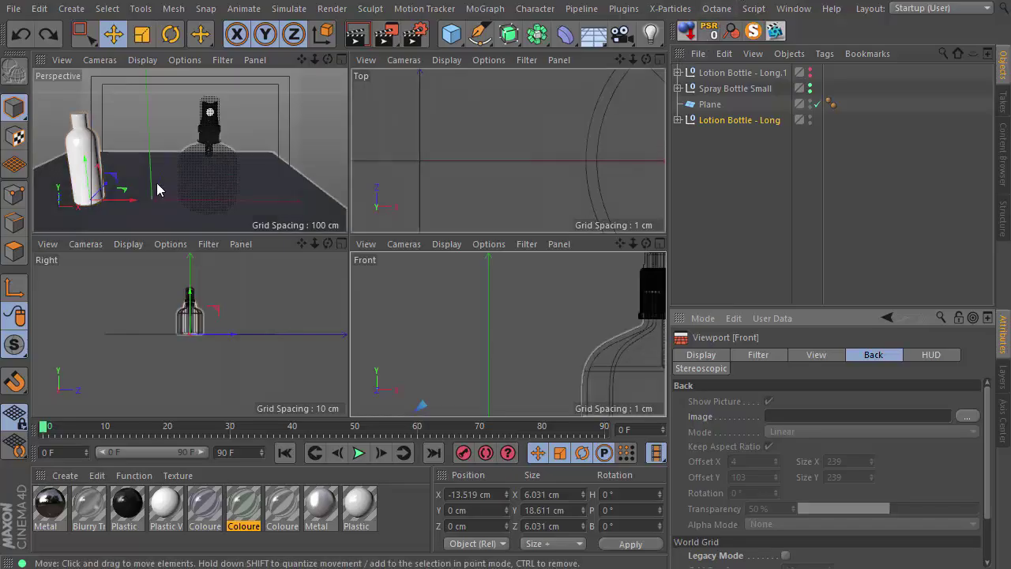
Duplicate the long lotion bottle along X to about -3.8 cm and check its cap shape in the reference photo.
{"action": "left_click_drag", "start_coordinate": [128, 201], "coordinate": [173, 201], "text": "ctrl"}
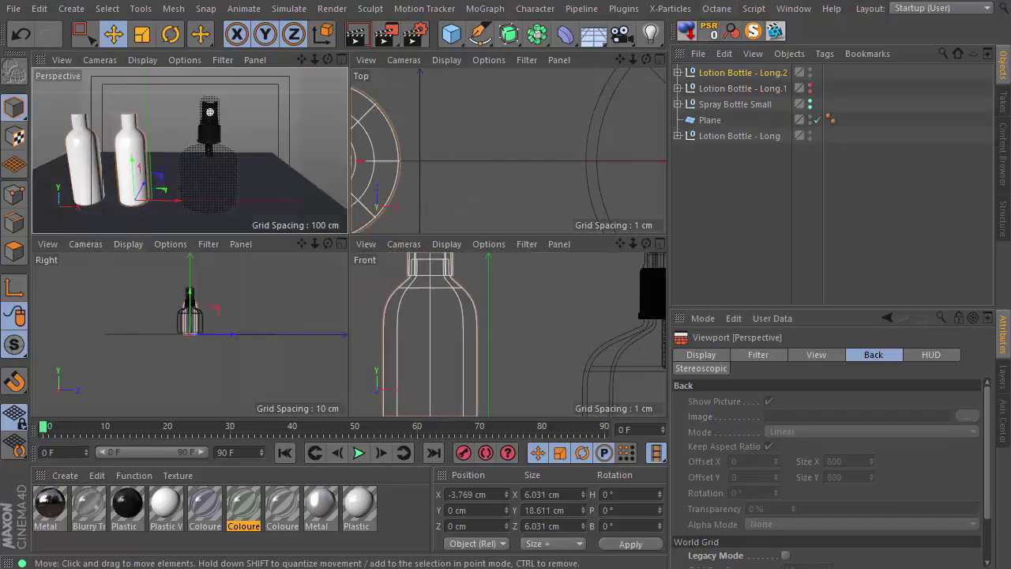
{"action": "key", "text": "alt+Tab"}
{"action": "left_click_drag", "start_coordinate": [395, 267], "coordinate": [885, 161]}
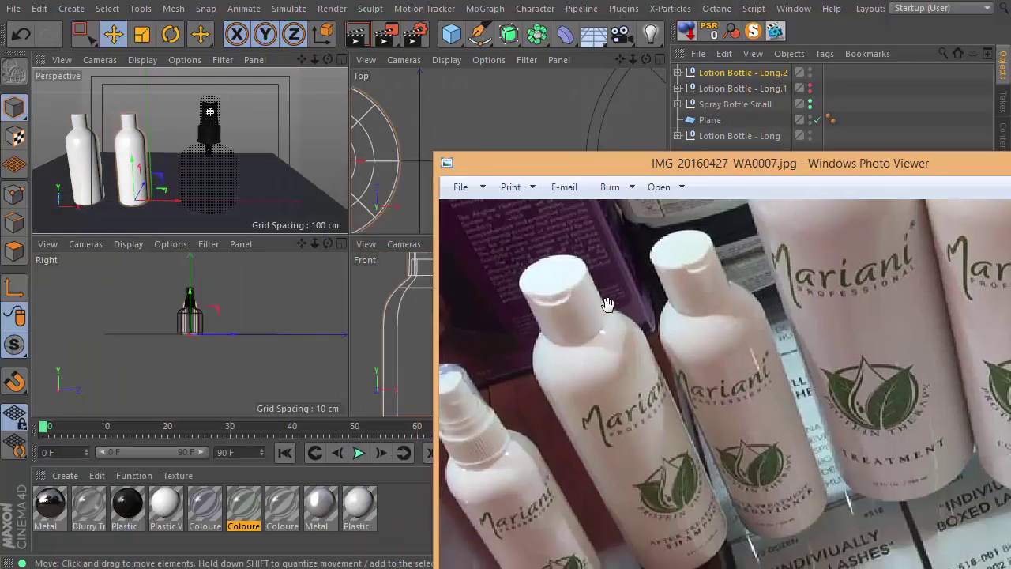
{"action": "scroll", "coordinate": [605, 305], "scroll_direction": "up", "scroll_amount": 3}
{"action": "left_click_drag", "start_coordinate": [655, 162], "coordinate": [1010, 125]}
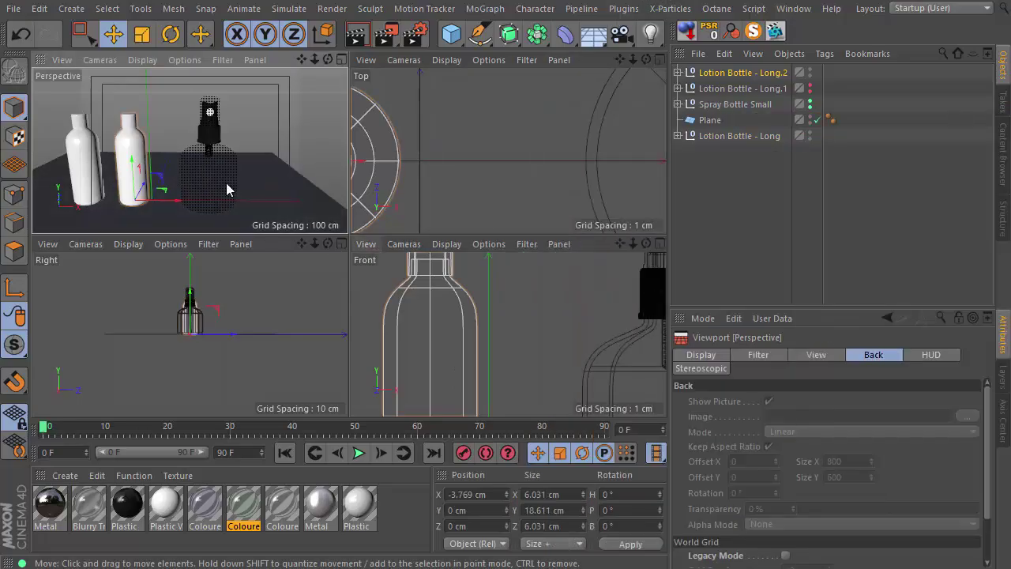
Examine the duplicated bottle's cap up close and compare it with the reference photo.
{"action": "middle_click", "coordinate": [226, 184]}
{"action": "scroll", "coordinate": [249, 267], "scroll_direction": "up", "scroll_amount": 3}
{"action": "left_click_drag", "start_coordinate": [249, 267], "coordinate": [351, 237], "text": "alt"}
{"action": "right_click_drag", "start_coordinate": [351, 237], "coordinate": [402, 202], "text": "alt"}
{"action": "middle_click_drag", "start_coordinate": [403, 201], "coordinate": [434, 261], "text": "alt"}
{"action": "left_click", "coordinate": [369, 188]}
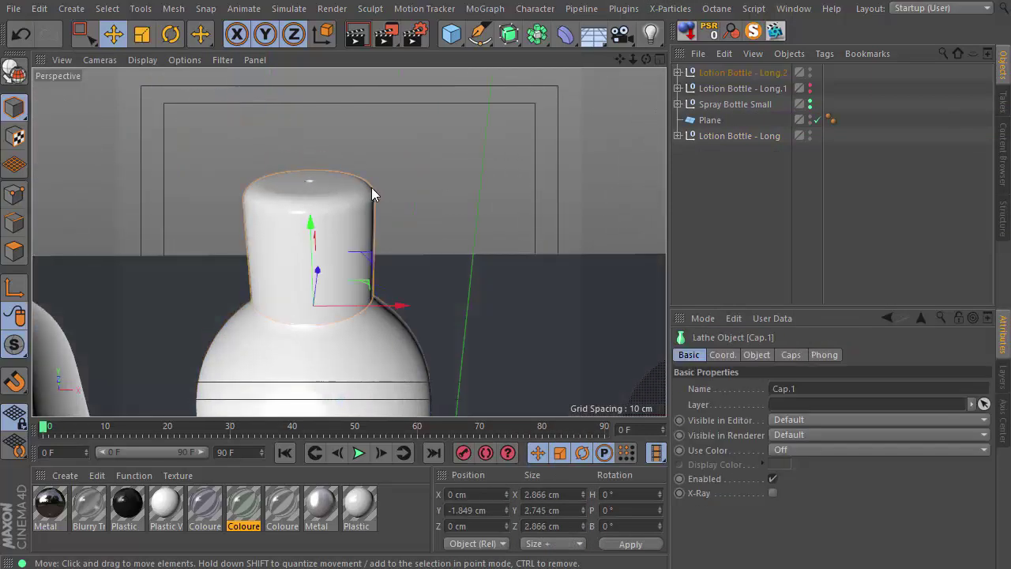
{"action": "right_click_drag", "start_coordinate": [355, 219], "coordinate": [383, 205], "text": "alt"}
{"action": "middle_click_drag", "start_coordinate": [383, 205], "coordinate": [427, 221], "text": "alt"}
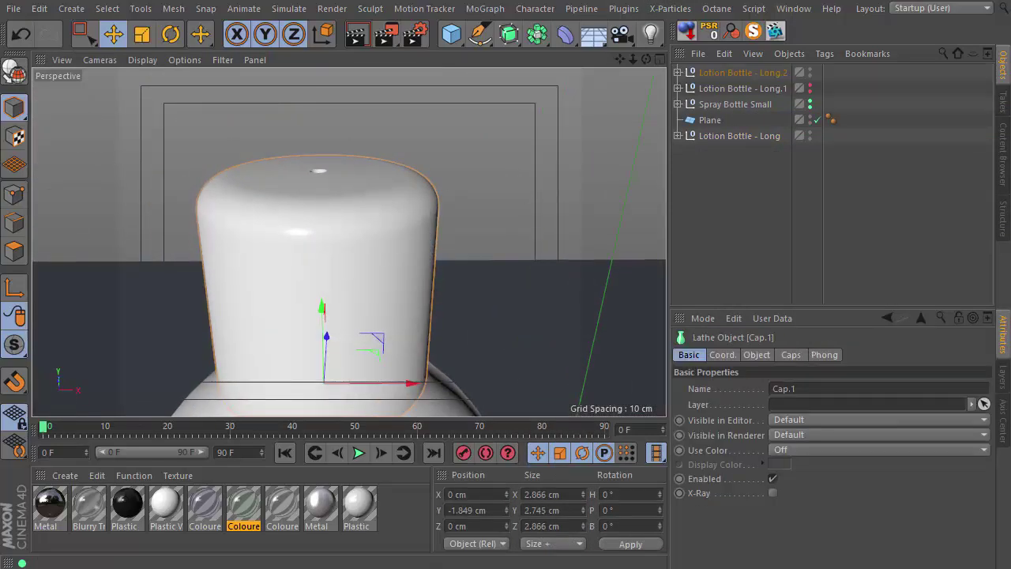
{"action": "left_click_drag", "start_coordinate": [1010, 115], "coordinate": [883, 106]}
{"action": "left_click", "coordinate": [390, 220]}
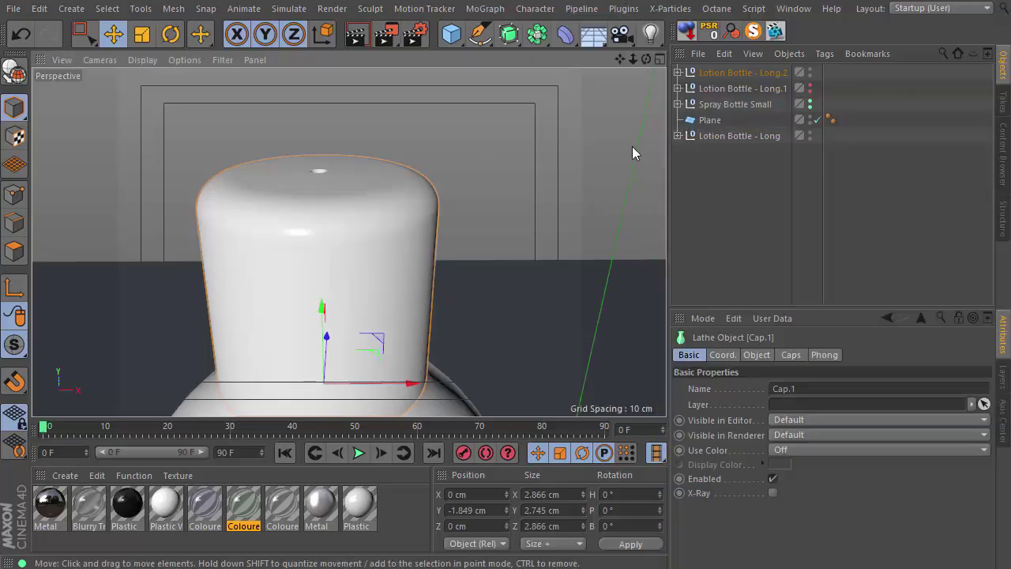
Delete the top centre points from the duplicated cap's profile spline in the Front view.
{"action": "left_click", "coordinate": [678, 73]}
{"action": "left_click", "coordinate": [686, 120]}
{"action": "left_click", "coordinate": [737, 153]}
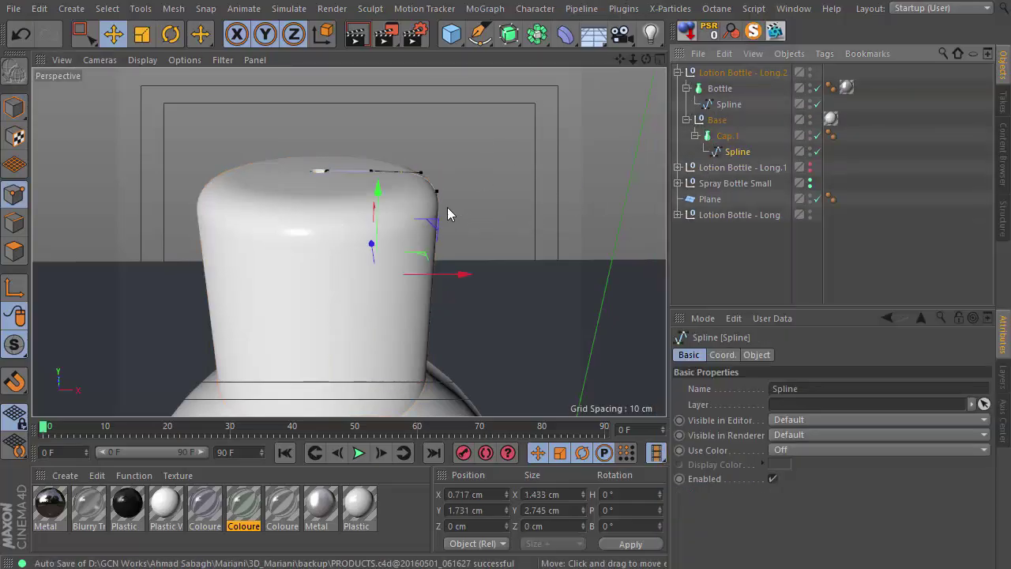
{"action": "key", "text": "F4"}
{"action": "middle_click_drag", "start_coordinate": [214, 95], "coordinate": [260, 197], "text": "alt"}
{"action": "right_click_drag", "start_coordinate": [229, 166], "coordinate": [289, 141], "text": "alt"}
{"action": "middle_click_drag", "start_coordinate": [289, 141], "coordinate": [312, 135], "text": "alt"}
{"action": "key", "text": "0"}
{"action": "left_click_drag", "start_coordinate": [169, 241], "coordinate": [292, 145]}
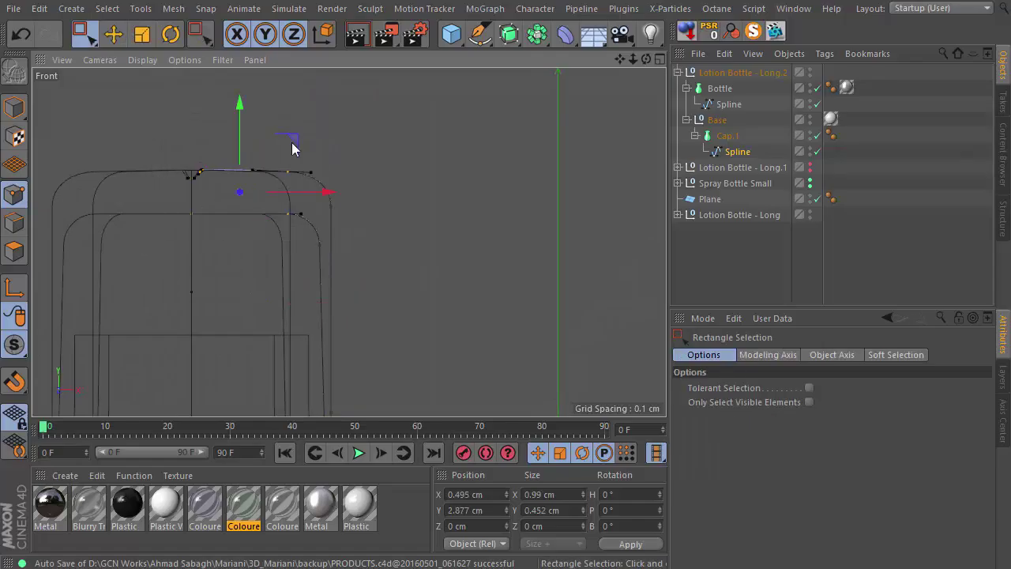
{"action": "key", "text": "Delete"}
Align the inner wall points of the cap's profile vertically by setting their X size to 0.
{"action": "scroll", "coordinate": [326, 237], "scroll_direction": "up", "scroll_amount": 2}
{"action": "left_click_drag", "start_coordinate": [355, 167], "coordinate": [293, 225]}
{"action": "left_click", "coordinate": [482, 38]}
{"action": "left_click", "coordinate": [319, 248]}
{"action": "scroll", "coordinate": [338, 202], "scroll_direction": "up", "scroll_amount": 3}
{"action": "key", "text": "0"}
{"action": "scroll", "coordinate": [297, 191], "scroll_direction": "up", "scroll_amount": 1}
{"action": "left_click_drag", "start_coordinate": [267, 172], "coordinate": [325, 323]}
{"action": "double_click", "coordinate": [540, 495]}
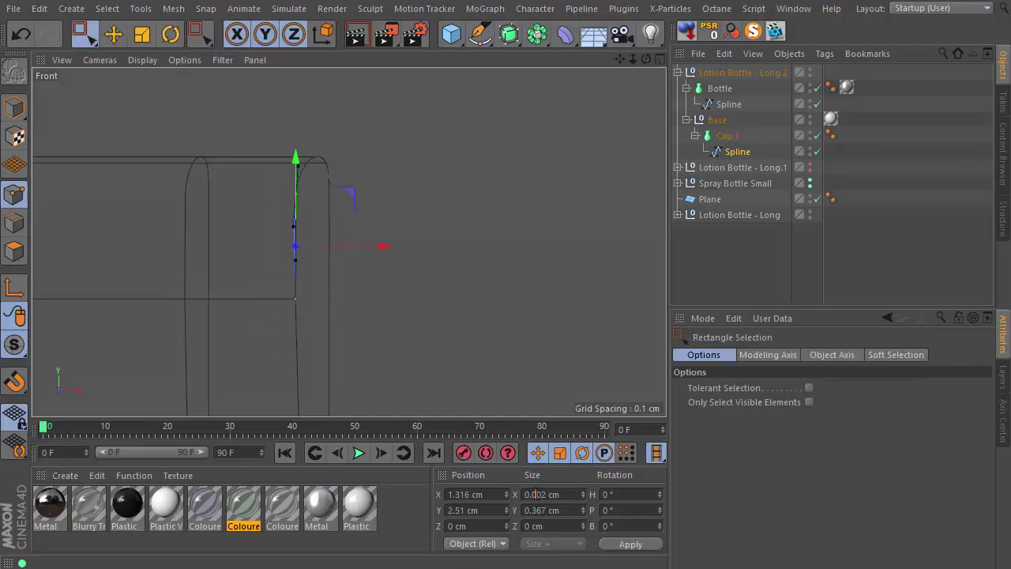
{"action": "type", "text": "0"}
{"action": "left_click", "coordinate": [644, 546]}
Raise the profile's inner rim point about 0.04 cm to level it with the outer rim, and view the opened cap.
{"action": "scroll", "coordinate": [356, 238], "scroll_direction": "up", "scroll_amount": 2}
{"action": "left_click", "coordinate": [291, 192]}
{"action": "left_click_drag", "start_coordinate": [288, 116], "coordinate": [287, 102]}
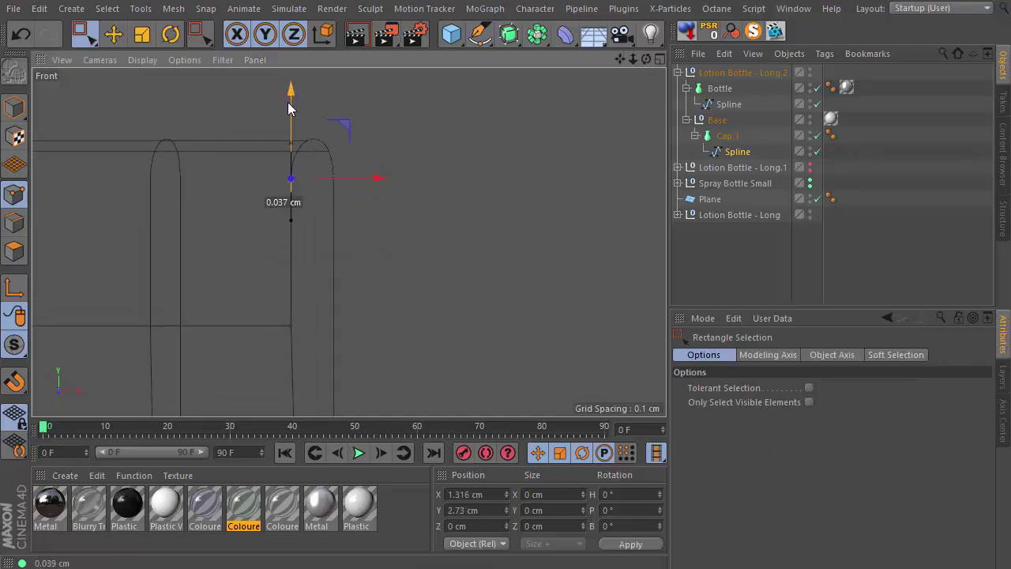
{"action": "left_click", "coordinate": [333, 178]}
{"action": "scroll", "coordinate": [355, 191], "scroll_direction": "down", "scroll_amount": 2}
{"action": "middle_click_drag", "start_coordinate": [345, 328], "coordinate": [435, 191], "text": "alt"}
{"action": "middle_click", "coordinate": [434, 191]}
{"action": "middle_click", "coordinate": [255, 174]}
{"action": "left_click_drag", "start_coordinate": [430, 257], "coordinate": [434, 231], "text": "alt"}
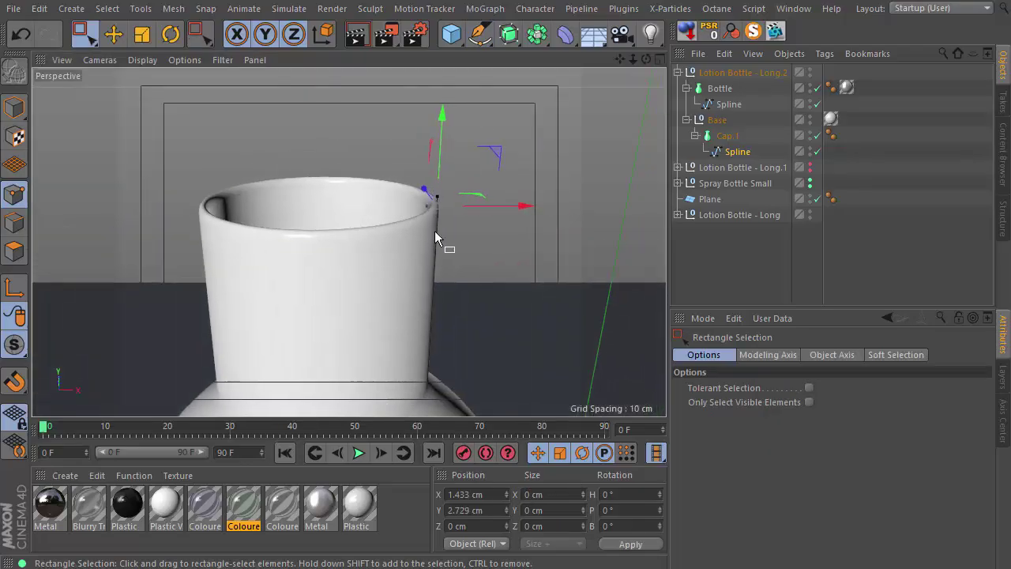
Compare the opened cap with the reference photo and select the cap's lathe object.
{"action": "key", "text": "alt+Tab"}
{"action": "left_click", "coordinate": [756, 17]}
{"action": "left_click", "coordinate": [727, 136]}
{"action": "key", "text": "alt+Tab"}
{"action": "left_click_drag", "start_coordinate": [761, 104], "coordinate": [767, 104]}
{"action": "left_click", "coordinate": [769, 10]}
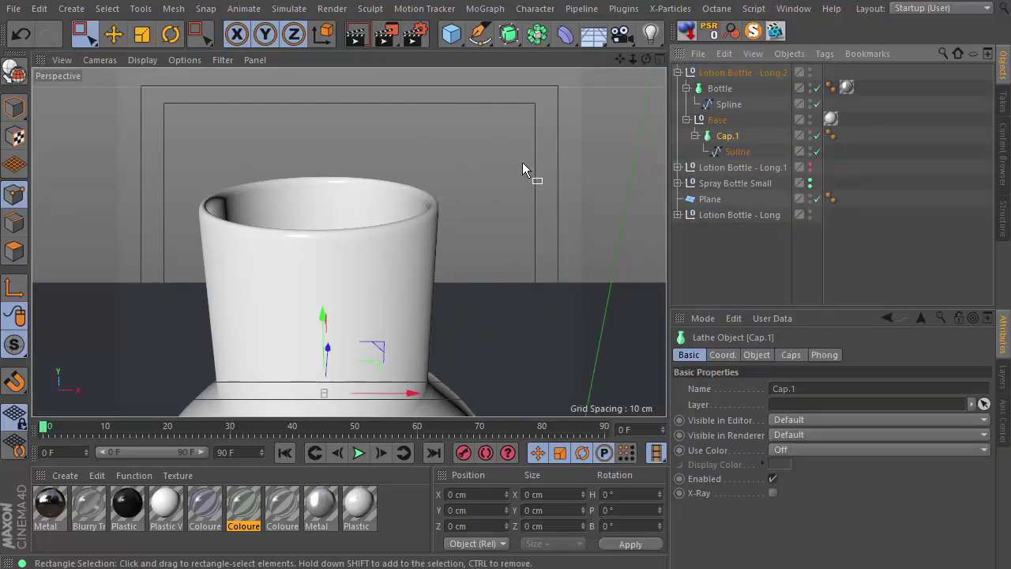
Restore the closed cap by undoing its profile edits, and paste the opened version as a second cap under Base.
{"action": "key", "text": "ctrl+z"}
{"action": "key", "text": "ctrl+z"}
{"action": "key", "text": "ctrl+z"}
{"action": "key", "text": "ctrl+z"}
{"action": "key", "text": "ctrl+z"}
{"action": "key", "text": "ctrl+z"}
{"action": "left_click", "coordinate": [740, 246]}
{"action": "key", "text": "ctrl+v"}
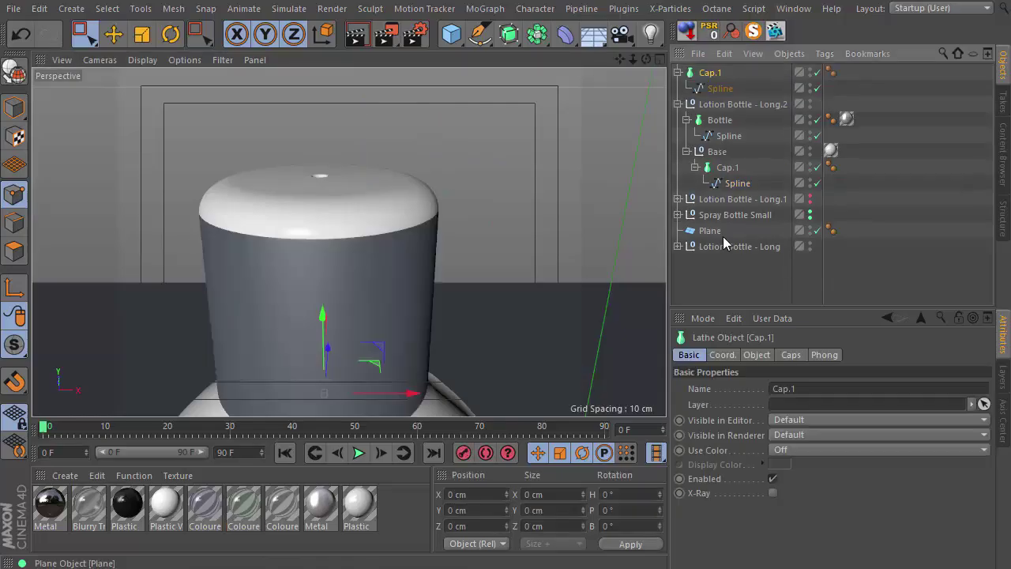
{"action": "left_click_drag", "start_coordinate": [723, 74], "coordinate": [732, 145]}
{"action": "key", "text": "r"}
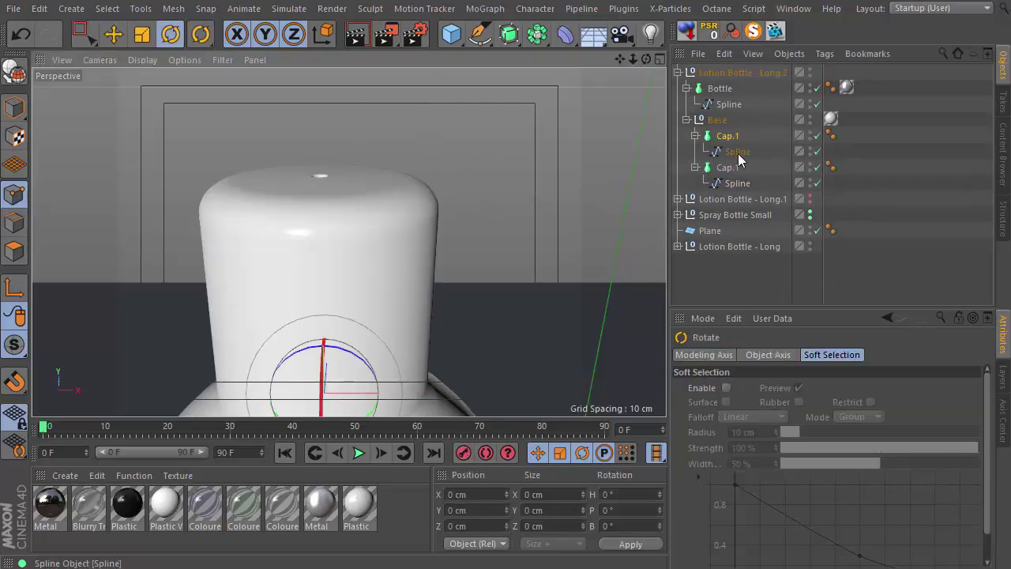
{"action": "left_click", "coordinate": [737, 153]}
{"action": "middle_click_drag", "start_coordinate": [444, 249], "coordinate": [553, 347], "text": "alt"}
{"action": "key", "text": "F4"}
{"action": "scroll", "coordinate": [412, 177], "scroll_direction": "up", "scroll_amount": 2}
{"action": "key", "text": "F1"}
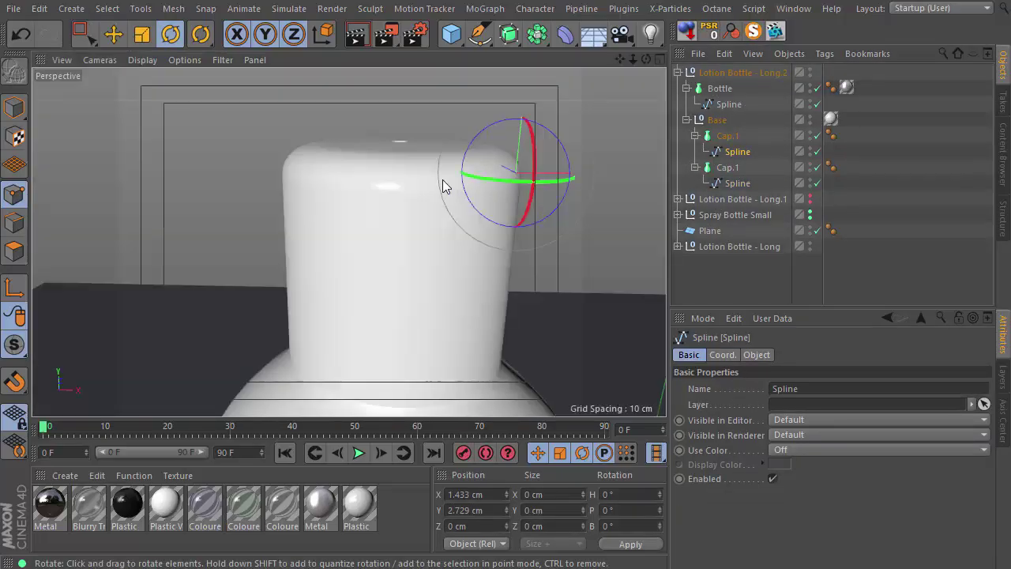
{"action": "key", "text": "F4"}
{"action": "left_click", "coordinate": [453, 188]}
{"action": "key", "text": "0"}
{"action": "left_click_drag", "start_coordinate": [447, 123], "coordinate": [320, 423]}
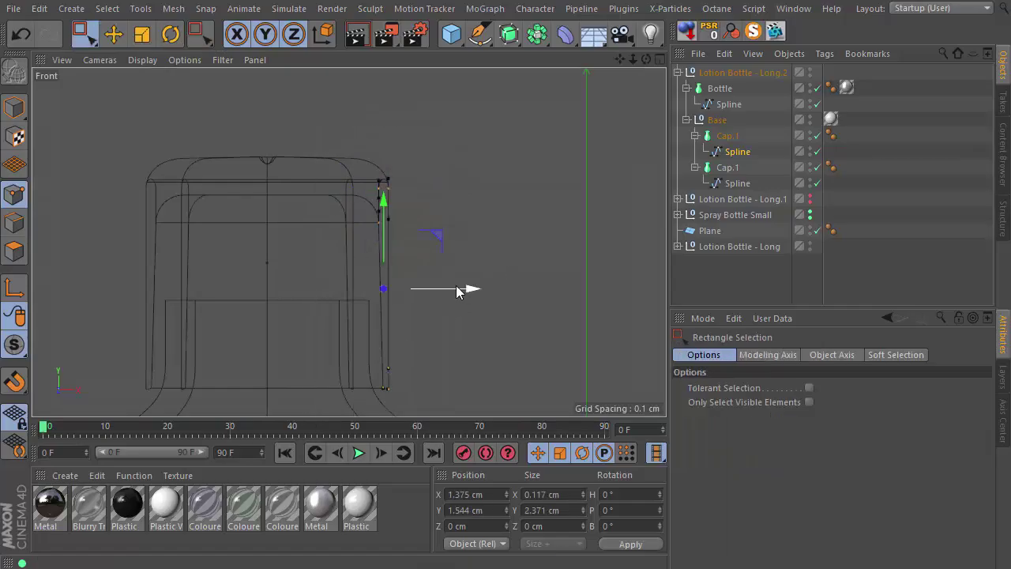
{"action": "left_click_drag", "start_coordinate": [456, 287], "coordinate": [442, 287]}
{"action": "key", "text": "ctrl+z"}
Move all profile points of the closed cap inward by about 0.12 cm so it fits inside the opened cap.
{"action": "left_click", "coordinate": [735, 181]}
{"action": "left_click_drag", "start_coordinate": [466, 120], "coordinate": [317, 409]}
{"action": "left_click_drag", "start_coordinate": [447, 274], "coordinate": [437, 274]}
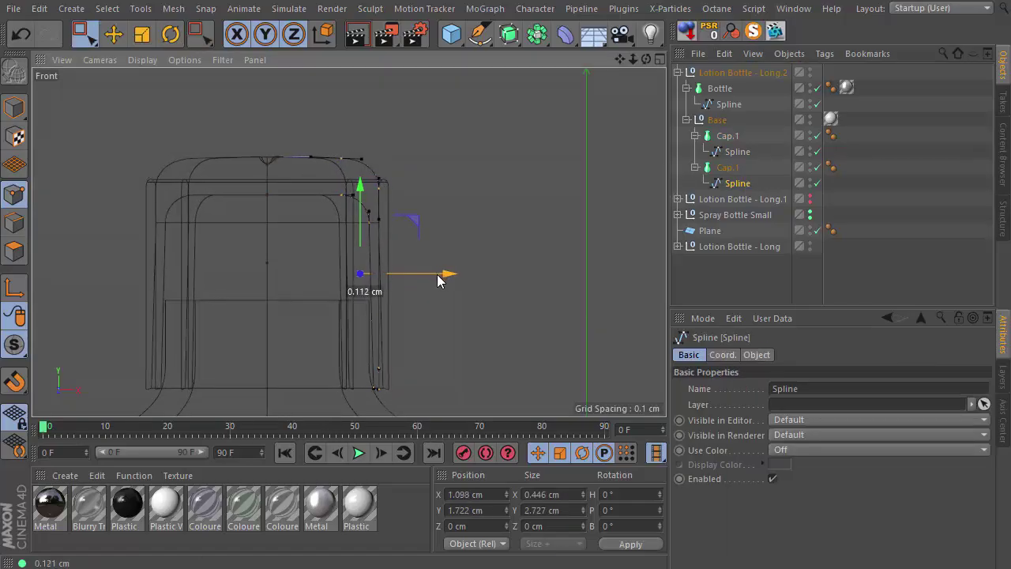
{"action": "middle_click_drag", "start_coordinate": [351, 172], "coordinate": [399, 206], "text": "alt"}
{"action": "right_click_drag", "start_coordinate": [399, 205], "coordinate": [440, 215], "text": "alt"}
Lower the top profile points of the inner cap and adjust the height of its corner point.
{"action": "left_click_drag", "start_coordinate": [469, 128], "coordinate": [206, 236]}
{"action": "left_click_drag", "start_coordinate": [348, 146], "coordinate": [356, 176]}
{"action": "right_click_drag", "start_coordinate": [399, 254], "coordinate": [434, 264], "text": "alt"}
{"action": "left_click", "coordinate": [433, 263]}
{"action": "left_click_drag", "start_coordinate": [434, 211], "coordinate": [433, 172]}
{"action": "right_click_drag", "start_coordinate": [399, 265], "coordinate": [443, 281], "text": "alt"}
{"action": "middle_click_drag", "start_coordinate": [443, 280], "coordinate": [601, 332], "text": "alt"}
Flatten the dimple at the inner cap's centre by raising its profile points and deleting the extra one.
{"action": "left_click", "coordinate": [230, 248]}
{"action": "left_click_drag", "start_coordinate": [235, 203], "coordinate": [234, 181]}
{"action": "right_click_drag", "start_coordinate": [263, 205], "coordinate": [308, 215], "text": "alt"}
{"action": "left_click_drag", "start_coordinate": [184, 217], "coordinate": [184, 211]}
{"action": "left_click", "coordinate": [268, 248]}
{"action": "key", "text": "Delete"}
Select the remaining top profile points of the inner cap and check its lid surface in the perspective view.
{"action": "middle_click_drag", "start_coordinate": [466, 267], "coordinate": [316, 272], "text": "alt"}
{"action": "right_click_drag", "start_coordinate": [316, 272], "coordinate": [282, 328], "text": "alt"}
{"action": "left_click", "coordinate": [292, 261]}
{"action": "left_click_drag", "start_coordinate": [416, 267], "coordinate": [241, 234]}
{"action": "key", "text": "e"}
{"action": "right_click_drag", "start_coordinate": [455, 262], "coordinate": [359, 278], "text": "alt"}
{"action": "key", "text": "F1"}
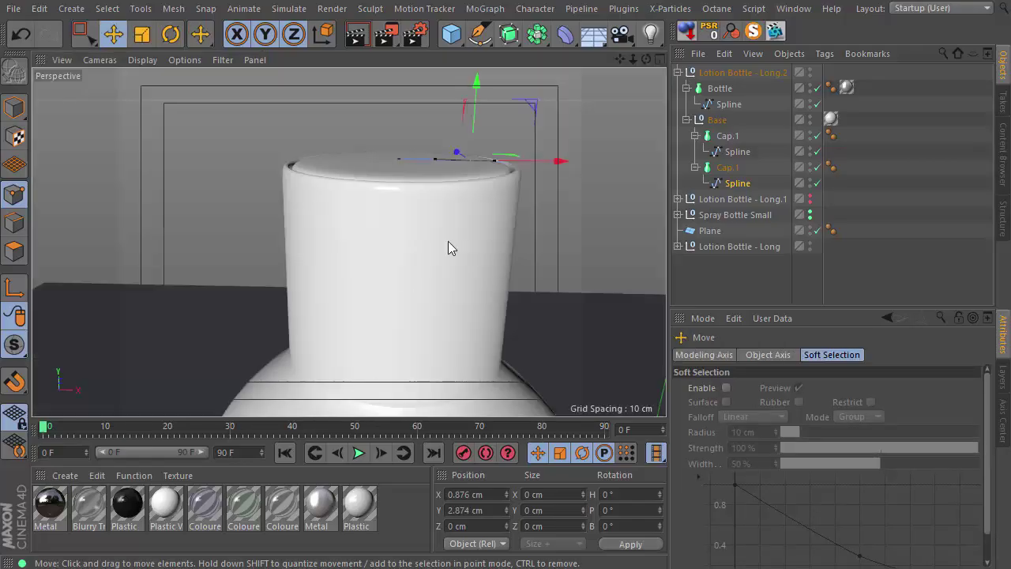
Check the two-part cap against the reference photo and display wireframe lines over the shaded model.
{"action": "left_click_drag", "start_coordinate": [447, 241], "coordinate": [277, 338], "text": "alt"}
{"action": "key", "text": "alt+Tab"}
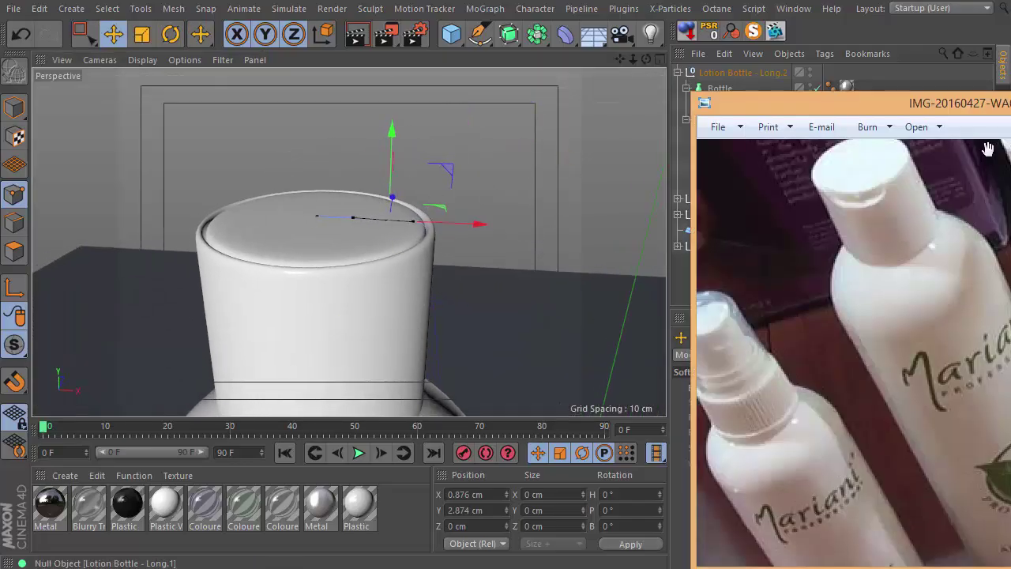
{"action": "left_click", "coordinate": [838, 2]}
{"action": "left_click", "coordinate": [727, 135]}
{"action": "key", "text": "n"}
{"action": "key", "text": "b"}
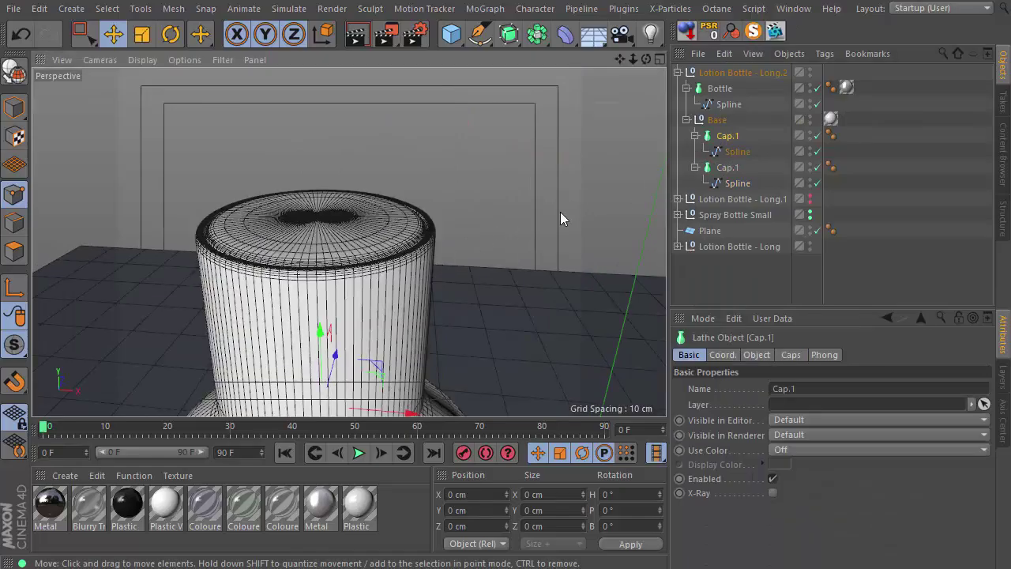
{"action": "left_click_drag", "start_coordinate": [560, 214], "coordinate": [534, 242], "text": "alt"}
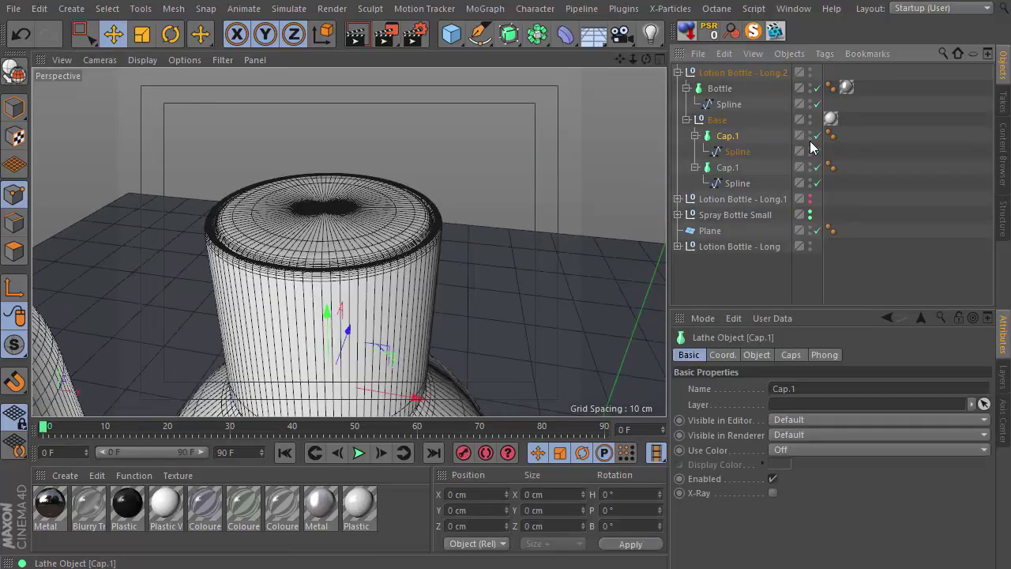
Set the outer cap lathe's subdivision to 14.
{"action": "left_click", "coordinate": [755, 355]}
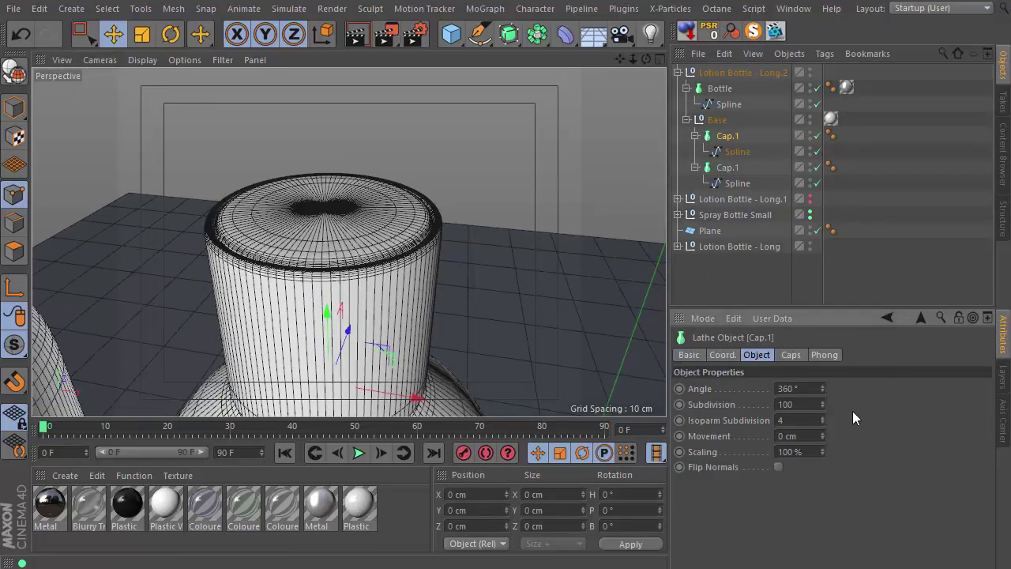
{"action": "left_click", "coordinate": [822, 387]}
{"action": "key", "text": "ctrl+z"}
{"action": "left_click_drag", "start_coordinate": [823, 405], "coordinate": [829, 475]}
{"action": "left_click", "coordinate": [823, 407]}
{"action": "left_click_drag", "start_coordinate": [401, 304], "coordinate": [390, 364], "text": "alt"}
{"action": "left_click", "coordinate": [822, 402]}
{"action": "left_click", "coordinate": [822, 403]}
{"action": "left_click", "coordinate": [822, 403]}
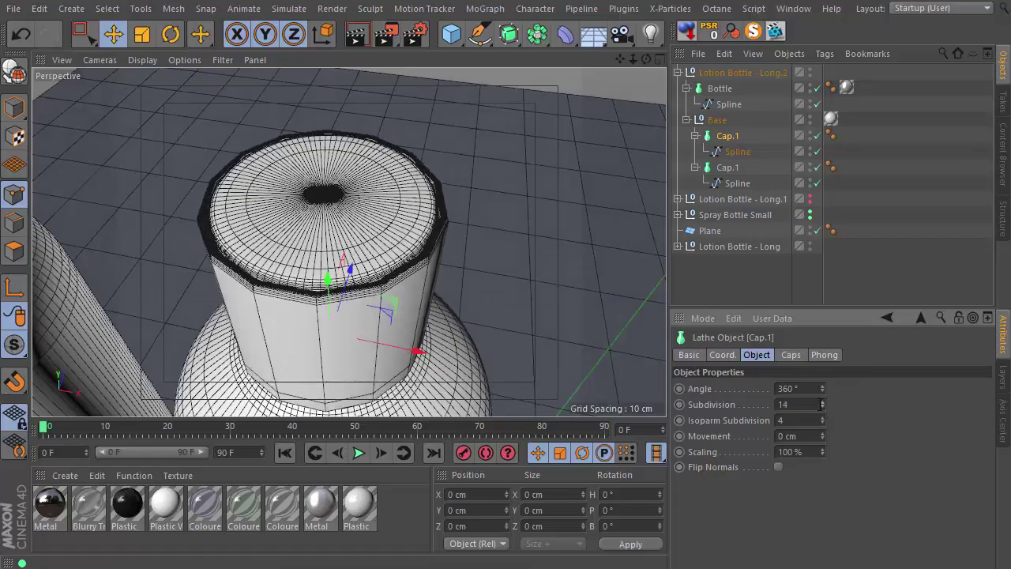
Place the outer cap under a Subdivision Surface and disable the smoothing.
{"action": "left_click_drag", "start_coordinate": [399, 150], "coordinate": [388, 109], "text": "alt"}
{"action": "left_click", "coordinate": [508, 34], "text": "alt"}
{"action": "left_click_drag", "start_coordinate": [387, 253], "coordinate": [351, 221], "text": "alt"}
{"action": "left_click", "coordinate": [747, 170]}
{"action": "left_click_drag", "start_coordinate": [458, 286], "coordinate": [456, 313], "text": "alt"}
{"action": "left_click", "coordinate": [826, 137]}
{"action": "left_click_drag", "start_coordinate": [414, 283], "coordinate": [398, 304], "text": "alt"}
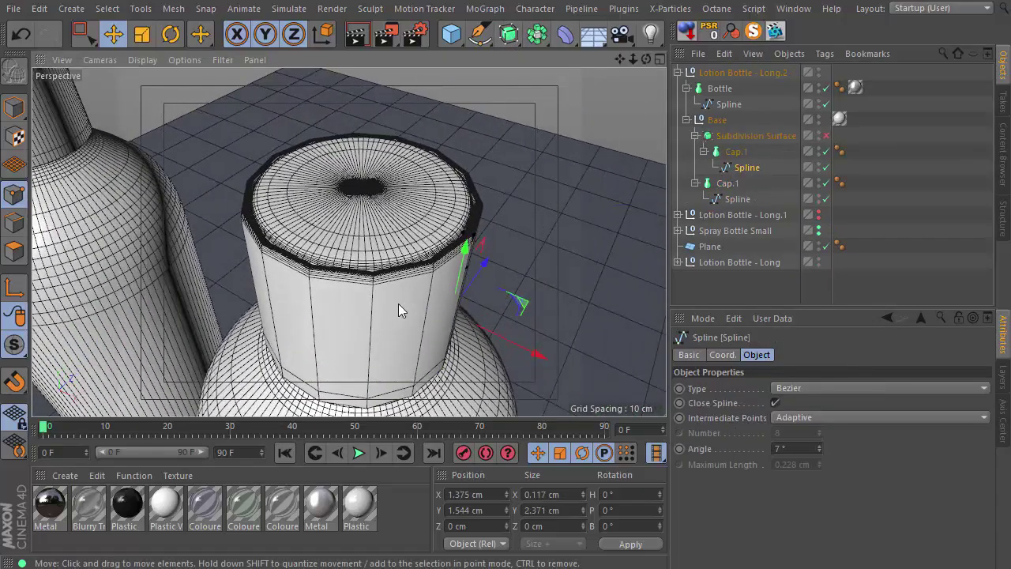
Convert the outer cap lathe to an editable polygon object and check the notch in the reference photo.
{"action": "left_click", "coordinate": [737, 151]}
{"action": "key", "text": "c"}
{"action": "scroll", "coordinate": [367, 311], "scroll_direction": "up", "scroll_amount": 2}
{"action": "key", "text": "alt+Tab"}
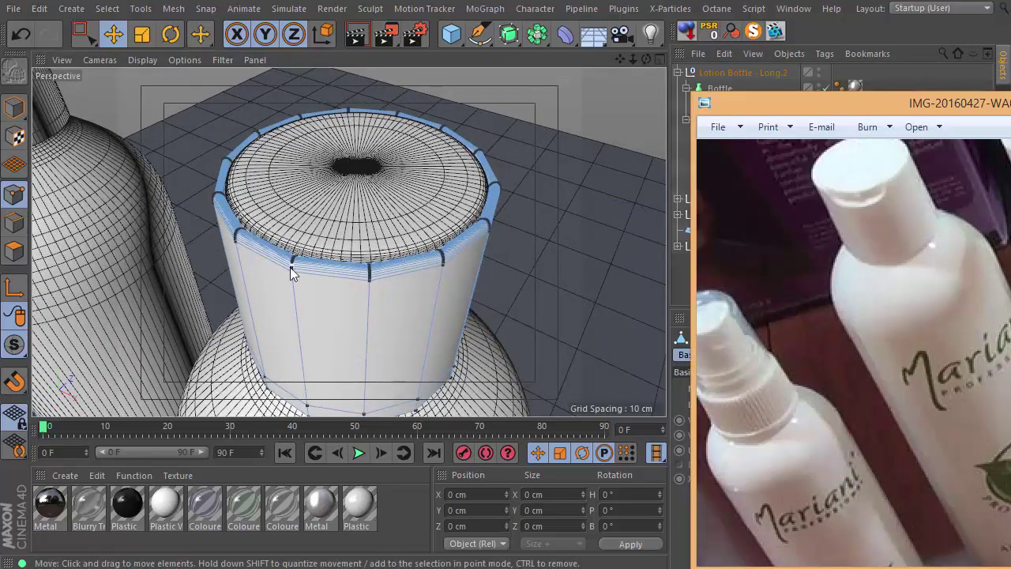
{"action": "left_click", "coordinate": [669, 2]}
Select the column of rim points at the front of the outer cap and lower them to form a V-shaped notch.
{"action": "scroll", "coordinate": [419, 259], "scroll_direction": "up", "scroll_amount": 4}
{"action": "left_click_drag", "start_coordinate": [426, 258], "coordinate": [383, 251], "text": "alt"}
{"action": "key", "text": "0"}
{"action": "left_click_drag", "start_coordinate": [323, 238], "coordinate": [373, 309]}
{"action": "left_click_drag", "start_coordinate": [373, 309], "coordinate": [417, 237], "text": "alt"}
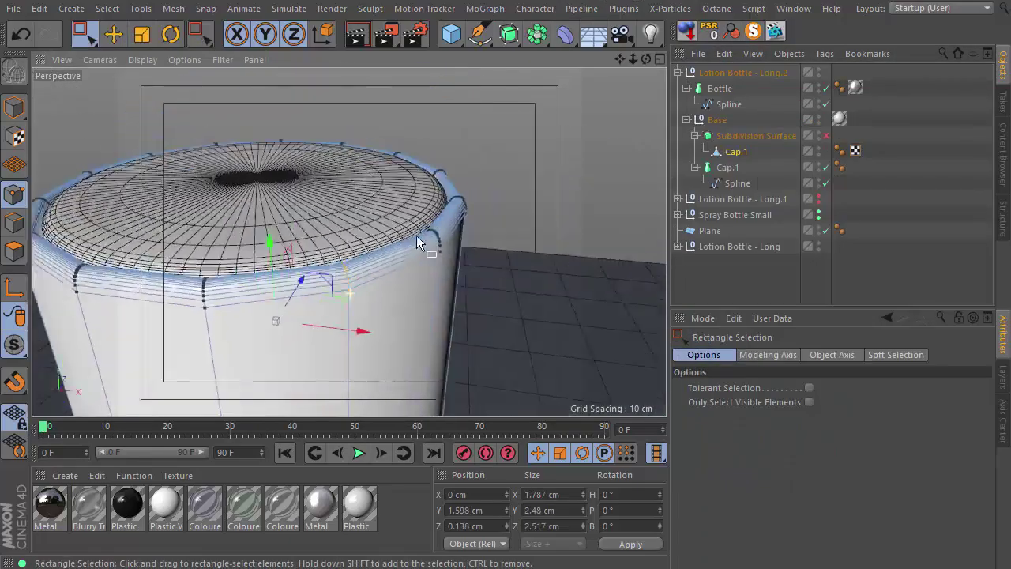
{"action": "left_click_drag", "start_coordinate": [320, 247], "coordinate": [381, 320]}
{"action": "left_click_drag", "start_coordinate": [347, 315], "coordinate": [396, 281], "text": "alt"}
{"action": "key", "text": "q"}
{"action": "left_click_drag", "start_coordinate": [362, 229], "coordinate": [363, 239]}
{"action": "key", "text": "q"}
Add two vertical loop cuts with the Knife through the outer cap, one on each side of the notch's centre.
{"action": "scroll", "coordinate": [397, 285], "scroll_direction": "down", "scroll_amount": 5}
{"action": "middle_click_drag", "start_coordinate": [400, 308], "coordinate": [434, 218], "text": "alt"}
{"action": "left_click_drag", "start_coordinate": [435, 218], "coordinate": [475, 283], "text": "alt"}
{"action": "key", "text": "space"}
{"action": "key", "text": "space"}
{"action": "left_click", "coordinate": [519, 213]}
{"action": "key", "text": "k"}
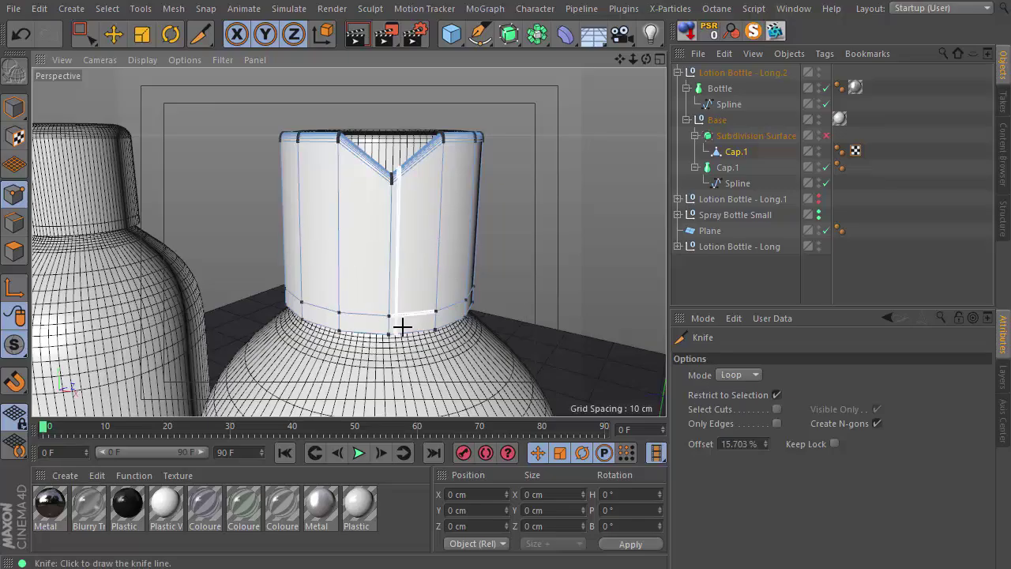
{"action": "left_click", "coordinate": [422, 333]}
{"action": "left_click", "coordinate": [357, 338]}
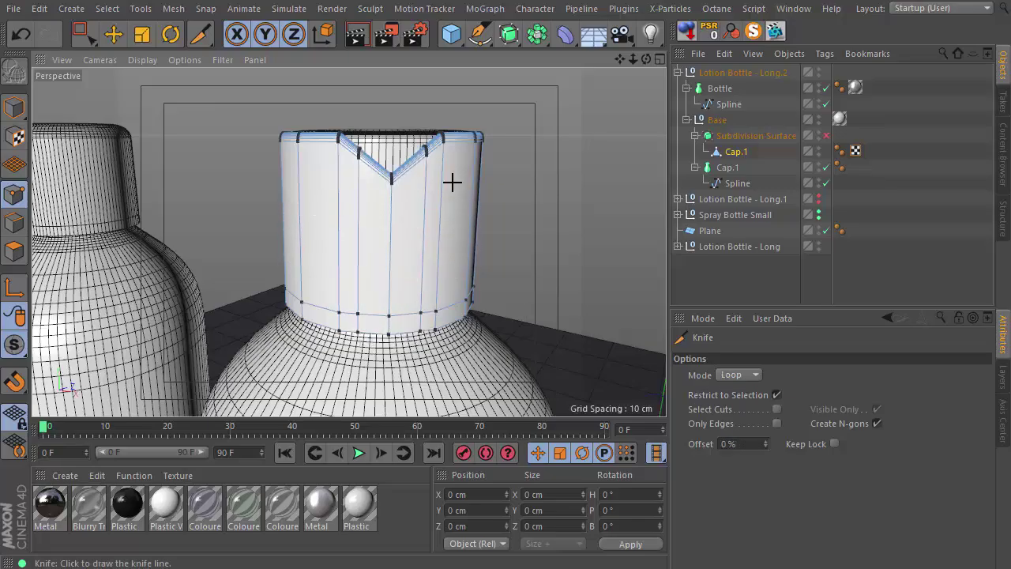
Select the rim points at the notch's centre and raise them about 0.24 cm to flatten its bottom.
{"action": "scroll", "coordinate": [453, 181], "scroll_direction": "up", "scroll_amount": 5}
{"action": "key", "text": "space"}
{"action": "left_click_drag", "start_coordinate": [341, 176], "coordinate": [318, 212]}
{"action": "left_click_drag", "start_coordinate": [297, 181], "coordinate": [317, 202], "text": "alt"}
{"action": "left_click_drag", "start_coordinate": [318, 203], "coordinate": [325, 161]}
{"action": "left_click_drag", "start_coordinate": [325, 162], "coordinate": [335, 205]}
{"action": "left_click_drag", "start_coordinate": [335, 134], "coordinate": [335, 97]}
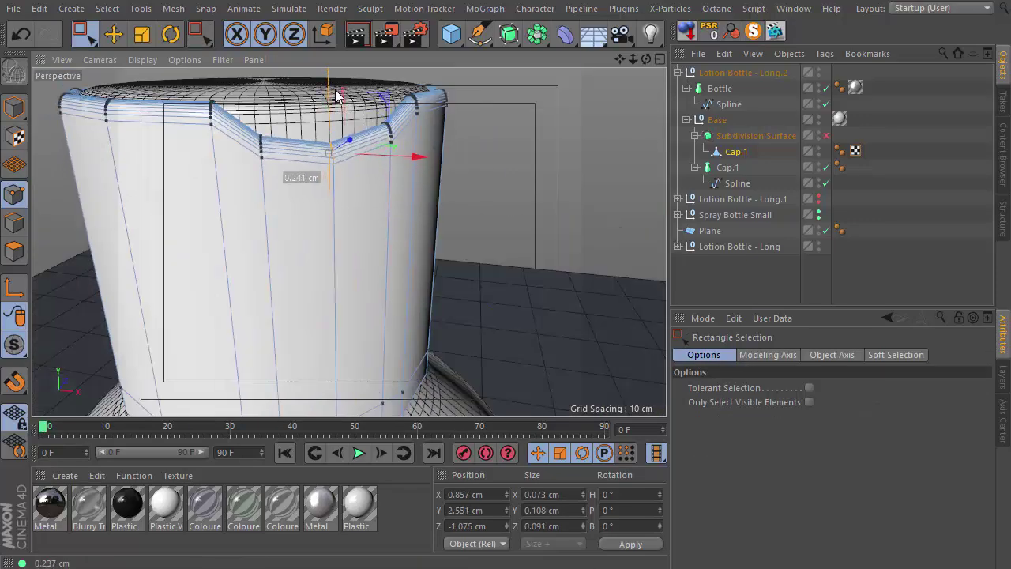
Select the vertical edge on the left of the notch's centre and slide it outward toward the notch's corner.
{"action": "key", "text": "space"}
{"action": "key", "text": "Return"}
{"action": "left_click", "coordinate": [266, 209]}
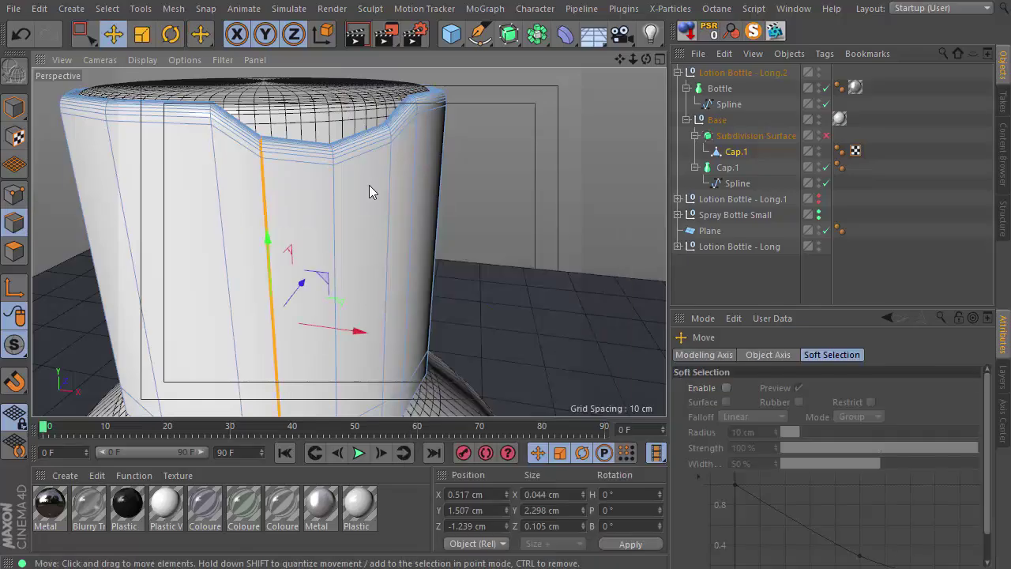
{"action": "right_click", "coordinate": [369, 184]}
{"action": "left_click", "coordinate": [450, 425]}
{"action": "left_click_drag", "start_coordinate": [516, 252], "coordinate": [553, 250]}
Select the matching vertical edge on the right of the notch's centre and slide it outward toward the other corner.
{"action": "left_click_drag", "start_coordinate": [474, 229], "coordinate": [512, 196], "text": "alt"}
{"action": "middle_click_drag", "start_coordinate": [442, 135], "coordinate": [439, 305], "text": "alt"}
{"action": "left_click_drag", "start_coordinate": [439, 306], "coordinate": [422, 290], "text": "alt"}
{"action": "key", "text": "e"}
{"action": "left_click", "coordinate": [431, 298]}
{"action": "key", "text": "space"}
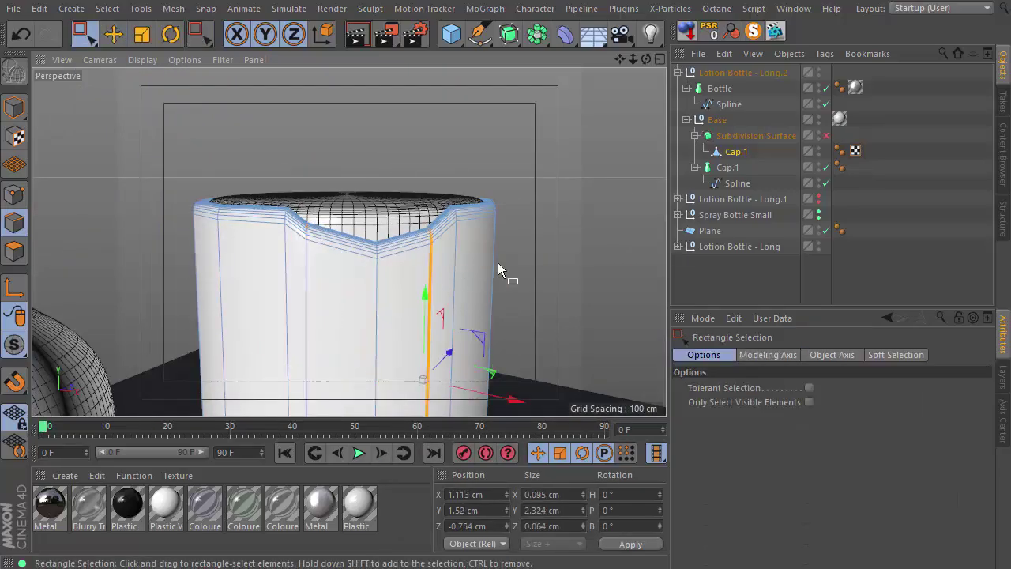
{"action": "left_click_drag", "start_coordinate": [201, 34], "coordinate": [256, 112]}
{"action": "left_click_drag", "start_coordinate": [505, 153], "coordinate": [600, 150]}
{"action": "left_click_drag", "start_coordinate": [443, 253], "coordinate": [481, 261], "text": "alt"}
{"action": "left_click_drag", "start_coordinate": [405, 265], "coordinate": [387, 262]}
{"action": "key", "text": "q"}
Clone the right-hand notch edge with Edge Slide, offsetting the copy about 0.26 cm toward the notch's centre.
{"action": "key", "text": "space"}
{"action": "left_click_drag", "start_coordinate": [506, 268], "coordinate": [554, 263], "text": "alt"}
{"action": "key", "text": "space"}
{"action": "left_click_drag", "start_coordinate": [471, 278], "coordinate": [446, 288]}
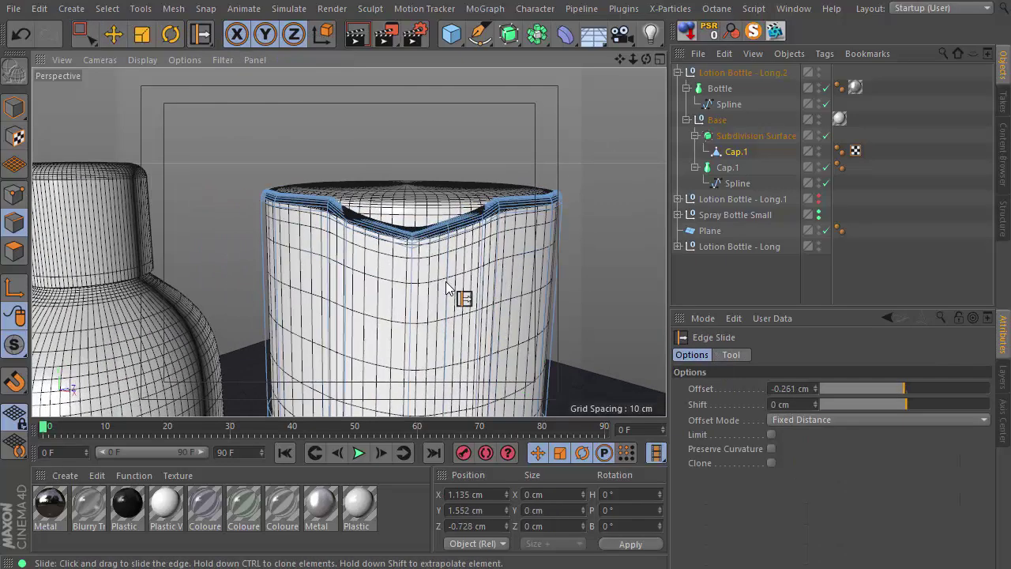
Lower the rim points of the cloned right-hand edge slightly to widen the notch's flat bottom.
{"action": "key", "text": "space"}
{"action": "key", "text": "space"}
{"action": "key", "text": "space"}
{"action": "key", "text": "Return"}
{"action": "key", "text": "Return"}
{"action": "key", "text": "q"}
{"action": "left_click_drag", "start_coordinate": [466, 207], "coordinate": [439, 246], "text": "alt"}
{"action": "left_click_drag", "start_coordinate": [454, 248], "coordinate": [456, 202], "text": "alt"}
{"action": "left_click_drag", "start_coordinate": [449, 186], "coordinate": [449, 189]}
{"action": "left_click_drag", "start_coordinate": [394, 247], "coordinate": [397, 265], "text": "alt"}
{"action": "key", "text": "Return"}
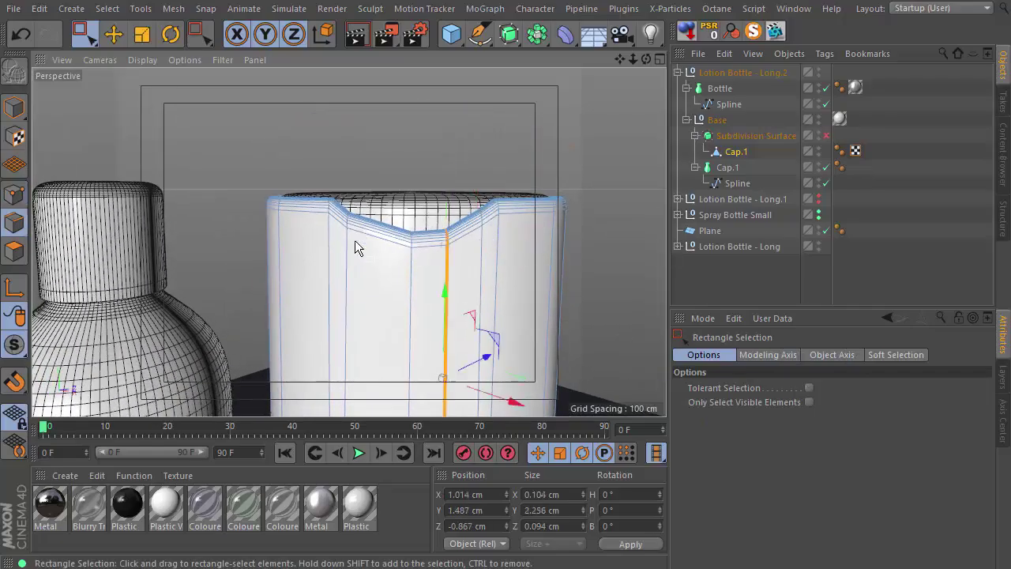
Select the left-hand notch edge and clone it with Edge Slide toward the notch's centre.
{"action": "left_click", "coordinate": [349, 241]}
{"action": "key", "text": "space"}
{"action": "key", "text": "space"}
{"action": "key", "text": "space"}
{"action": "left_click", "coordinate": [199, 40]}
{"action": "left_click", "coordinate": [257, 114]}
{"action": "left_click_drag", "start_coordinate": [352, 172], "coordinate": [196, 112]}
Select the rim points of the cloned left-hand edge and lower them to round out the notch on that side.
{"action": "key", "text": "space"}
{"action": "key", "text": "Return"}
{"action": "left_click_drag", "start_coordinate": [404, 237], "coordinate": [403, 259], "text": "alt"}
{"action": "left_click_drag", "start_coordinate": [394, 204], "coordinate": [374, 248]}
{"action": "left_click_drag", "start_coordinate": [380, 174], "coordinate": [393, 198]}
{"action": "scroll", "coordinate": [393, 197], "scroll_direction": "up", "scroll_amount": 3}
{"action": "left_click_drag", "start_coordinate": [332, 180], "coordinate": [332, 196]}
{"action": "key", "text": "q"}
{"action": "key", "text": "q"}
{"action": "left_click_drag", "start_coordinate": [466, 211], "coordinate": [430, 210], "text": "alt"}
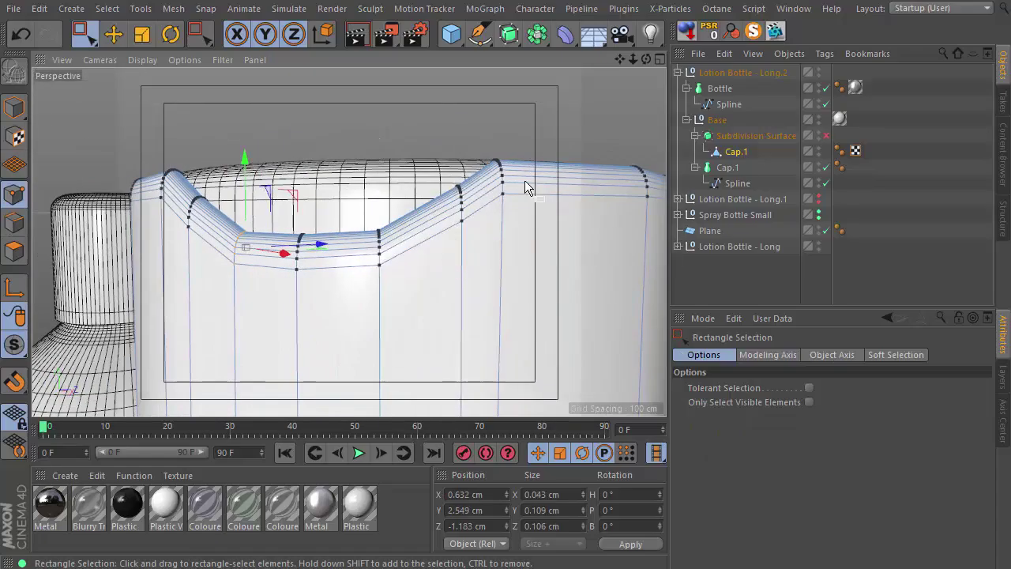
Add a vertical loop cut with the Knife just outside each upper corner of the notch.
{"action": "left_click", "coordinate": [538, 160]}
{"action": "key", "text": "k"}
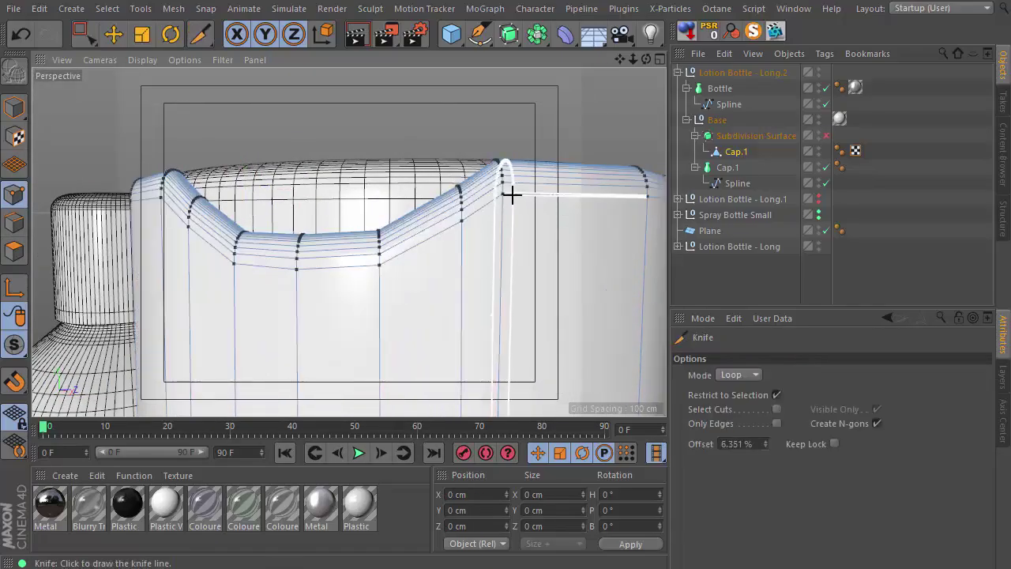
{"action": "left_click", "coordinate": [510, 194]}
{"action": "key", "text": "q"}
{"action": "key", "text": "q"}
{"action": "left_click_drag", "start_coordinate": [361, 304], "coordinate": [498, 300], "text": "alt"}
{"action": "left_click", "coordinate": [251, 191]}
{"action": "key", "text": "q"}
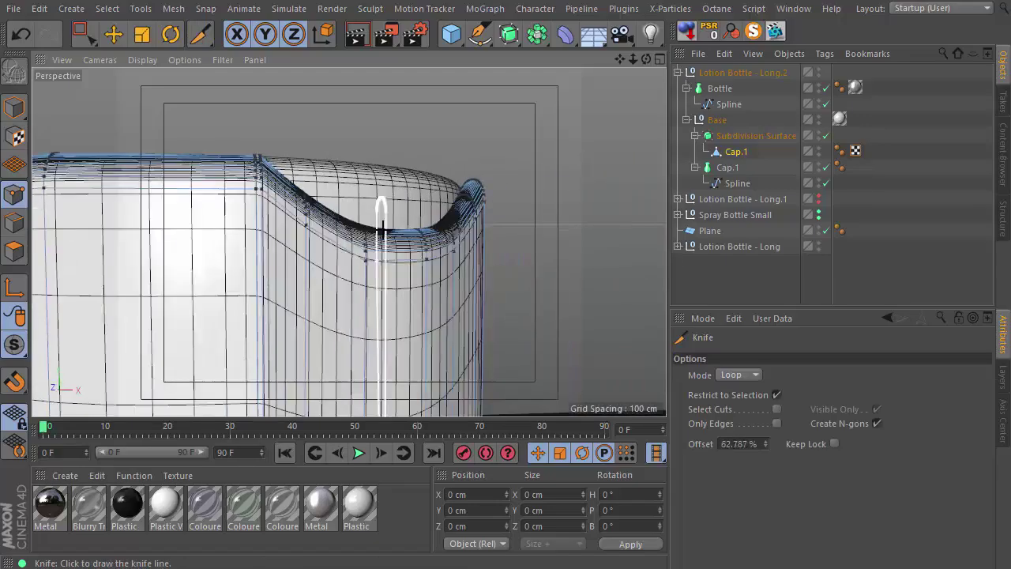
Examine the smoothed notch and outer cap in plain Gouraud shading from several angles.
{"action": "left_click_drag", "start_coordinate": [361, 199], "coordinate": [365, 361], "text": "alt"}
{"action": "scroll", "coordinate": [366, 361], "scroll_direction": "down", "scroll_amount": 4}
{"action": "key", "text": "space"}
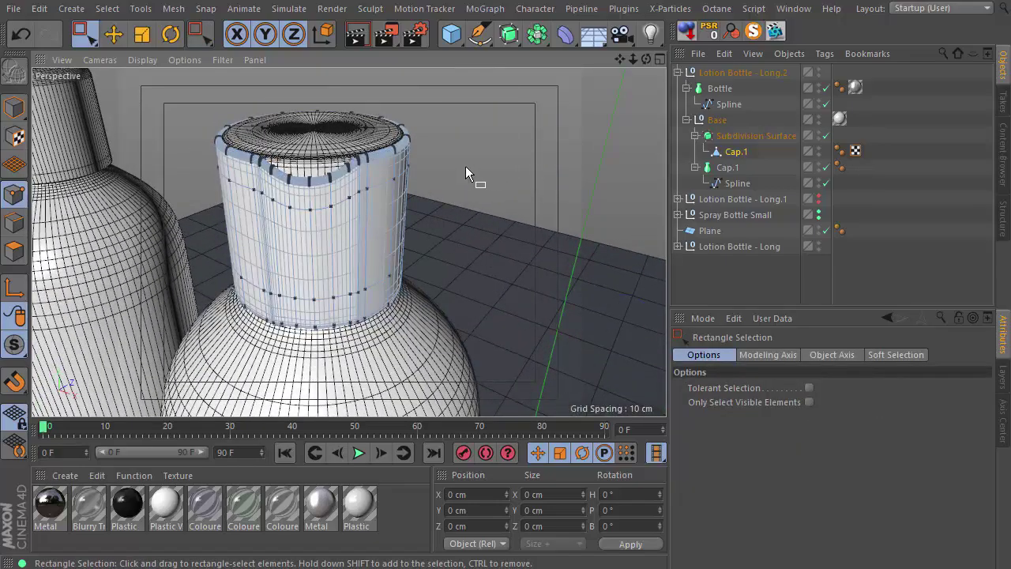
{"action": "key", "text": "Return"}
{"action": "key", "text": "n"}
{"action": "key", "text": "a"}
{"action": "left_click_drag", "start_coordinate": [471, 169], "coordinate": [433, 144], "text": "alt"}
{"action": "scroll", "coordinate": [399, 168], "scroll_direction": "up", "scroll_amount": 4}
{"action": "mouse_move", "coordinate": [399, 193]}
{"action": "left_mouse_down", "text": "alt"}
{"action": "mouse_move", "coordinate": [375, 188]}
{"action": "mouse_move", "coordinate": [400, 191]}
{"action": "left_mouse_up", "text": "alt"}
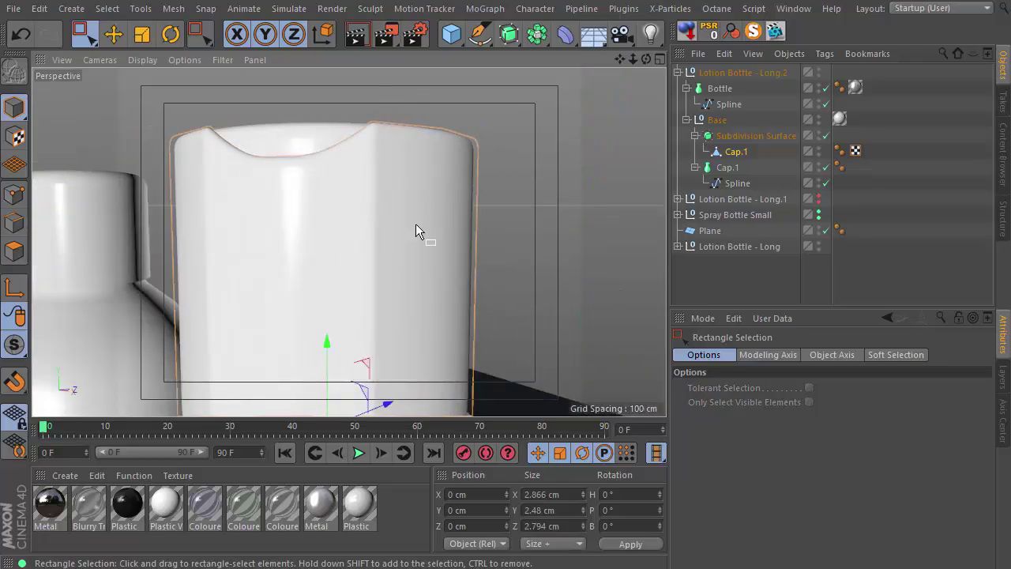
{"action": "middle_click_drag", "start_coordinate": [415, 224], "coordinate": [484, 318], "text": "alt"}
{"action": "left_click_drag", "start_coordinate": [484, 318], "coordinate": [398, 339], "text": "alt"}
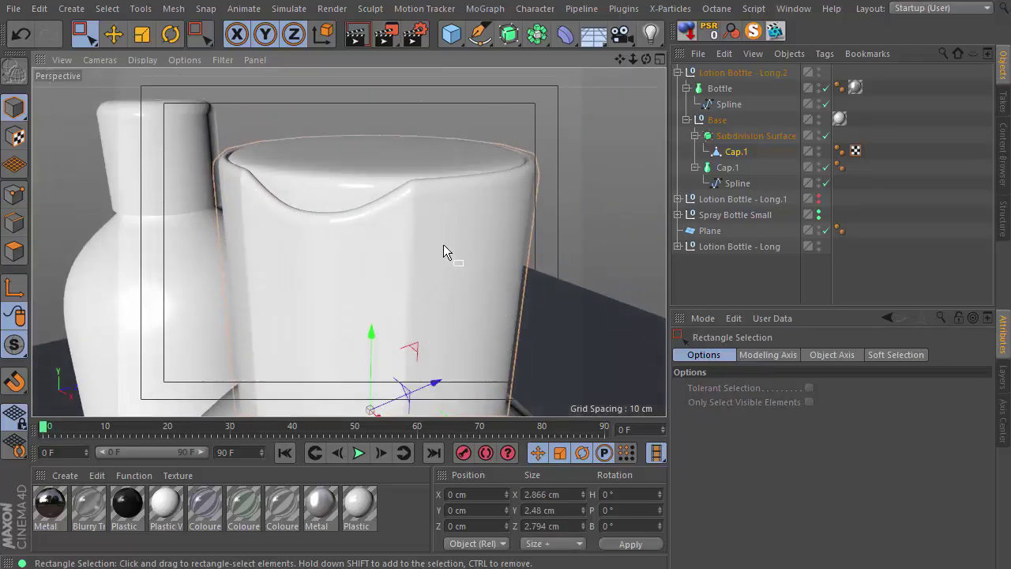
Select the vertical edge just outside the notch's right corner, excluding its rim portion, and slide it away from the notch.
{"action": "key", "text": "n"}
{"action": "key", "text": "b"}
{"action": "key", "text": "Return"}
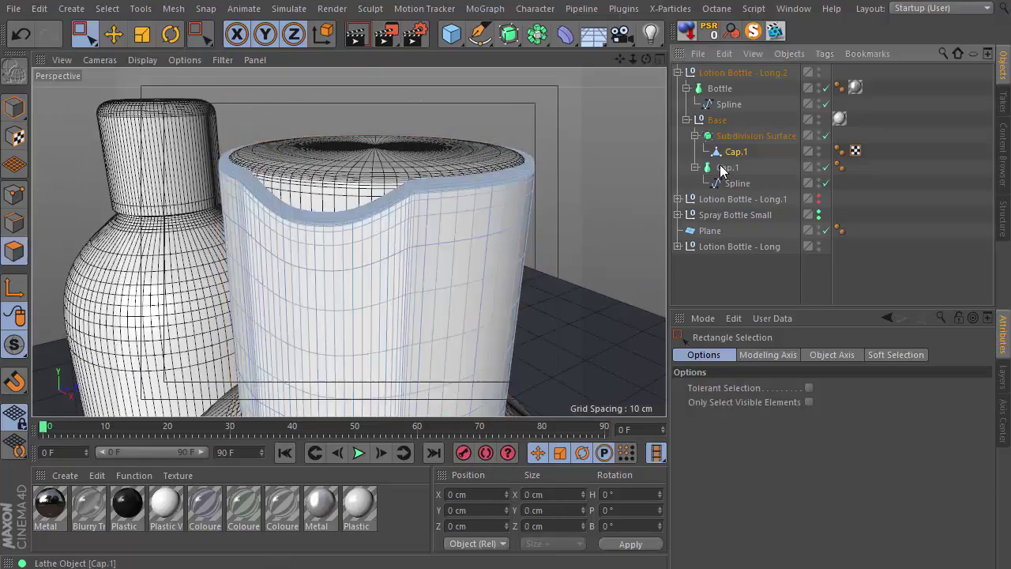
{"action": "key", "text": "Return"}
{"action": "left_click_drag", "start_coordinate": [402, 239], "coordinate": [435, 242], "text": "alt"}
{"action": "key", "text": "e"}
{"action": "key", "text": "q"}
{"action": "double_click", "coordinate": [406, 257]}
{"action": "key", "text": "space"}
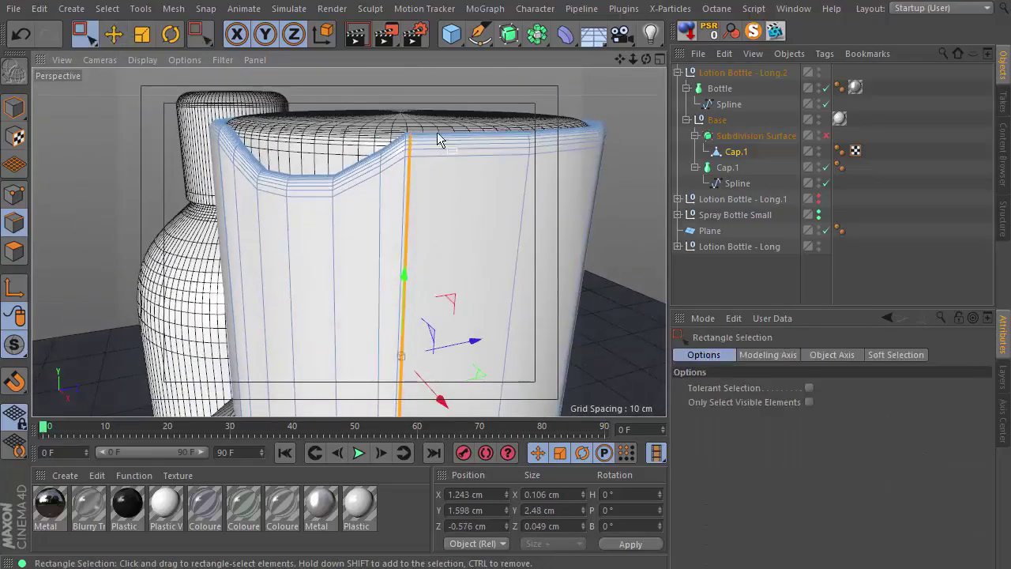
{"action": "left_click_drag", "start_coordinate": [440, 136], "coordinate": [386, 160], "text": "ctrl"}
{"action": "left_click_drag", "start_coordinate": [413, 199], "coordinate": [439, 237], "text": "alt"}
{"action": "middle_click_drag", "start_coordinate": [453, 316], "coordinate": [439, 267], "text": "alt"}
{"action": "key", "text": "q"}
{"action": "left_click_drag", "start_coordinate": [431, 271], "coordinate": [460, 263], "text": "alt"}
{"action": "left_click", "coordinate": [200, 34]}
{"action": "left_click", "coordinate": [277, 141]}
{"action": "left_click_drag", "start_coordinate": [378, 238], "coordinate": [490, 228]}
{"action": "right_click_drag", "start_coordinate": [491, 228], "coordinate": [471, 248], "text": "alt"}
{"action": "left_click_drag", "start_coordinate": [471, 248], "coordinate": [400, 214], "text": "alt"}
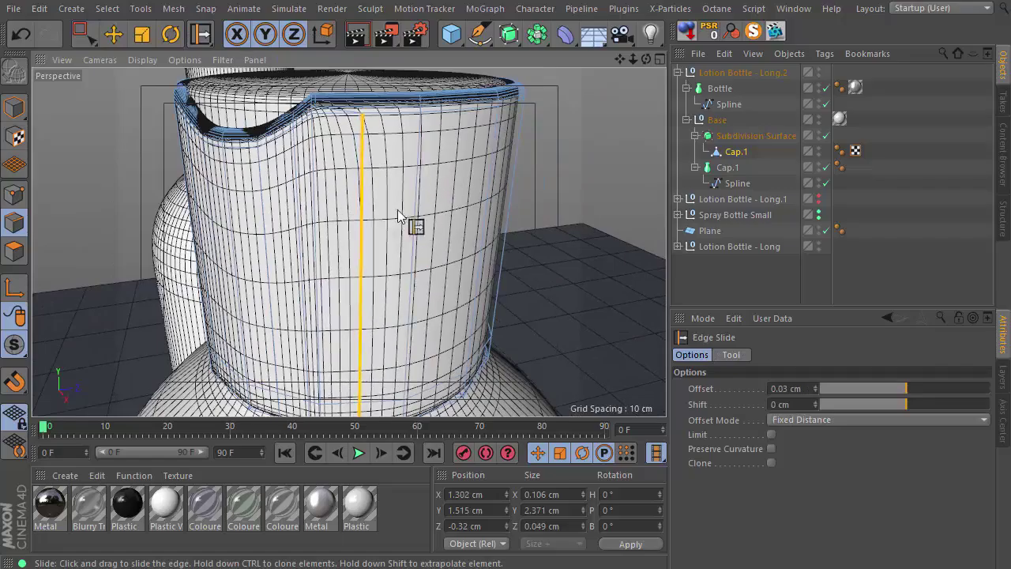
Inspect the reworked outer cap without wireframe lines, checking its surface for creases beside the notch.
{"action": "key", "text": "space"}
{"action": "left_click", "coordinate": [547, 155]}
{"action": "left_click_drag", "start_coordinate": [547, 157], "coordinate": [439, 253], "text": "alt"}
{"action": "key", "text": "q"}
{"action": "key", "text": "q"}
{"action": "left_click", "coordinate": [14, 107]}
{"action": "left_click", "coordinate": [499, 163]}
{"action": "left_click_drag", "start_coordinate": [498, 163], "coordinate": [392, 263], "text": "alt"}
{"action": "left_click_drag", "start_coordinate": [301, 305], "coordinate": [508, 184], "text": "alt"}
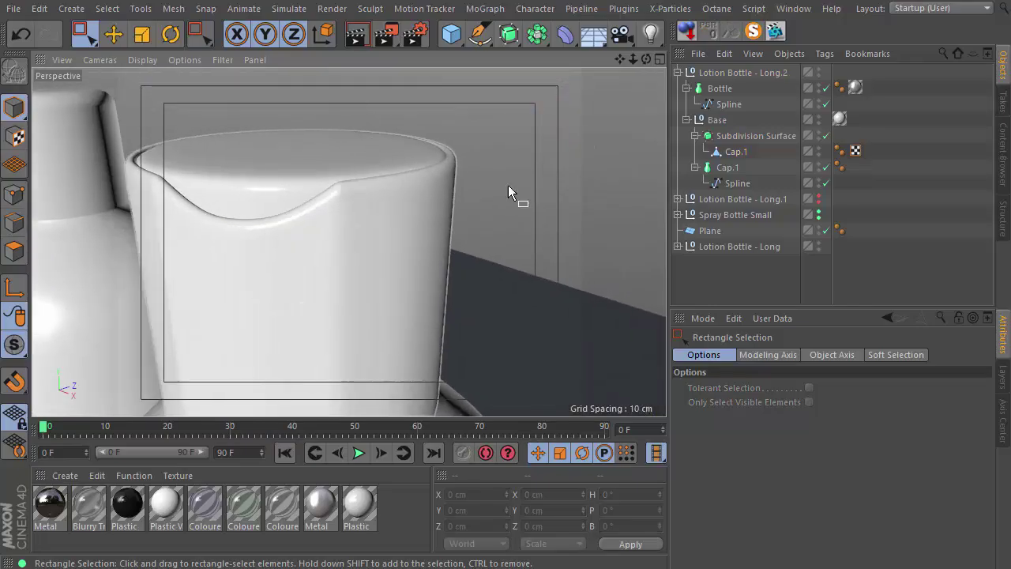
{"action": "scroll", "coordinate": [297, 225], "scroll_direction": "down", "scroll_amount": 5}
{"action": "left_click_drag", "start_coordinate": [316, 249], "coordinate": [404, 316], "text": "alt"}
{"action": "key", "text": "ctrl+z"}
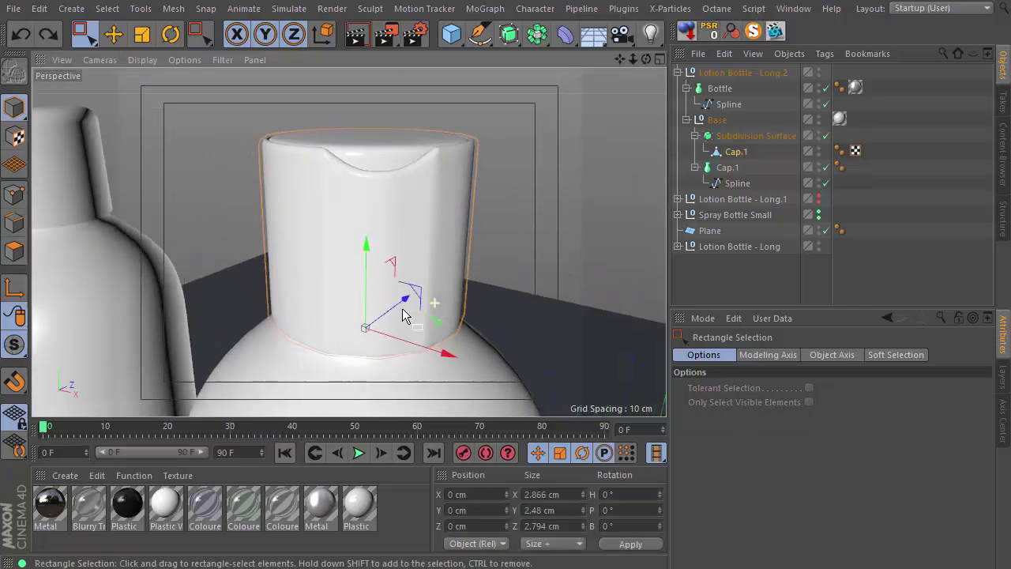
{"action": "left_click_drag", "start_coordinate": [414, 255], "coordinate": [397, 223], "text": "alt"}
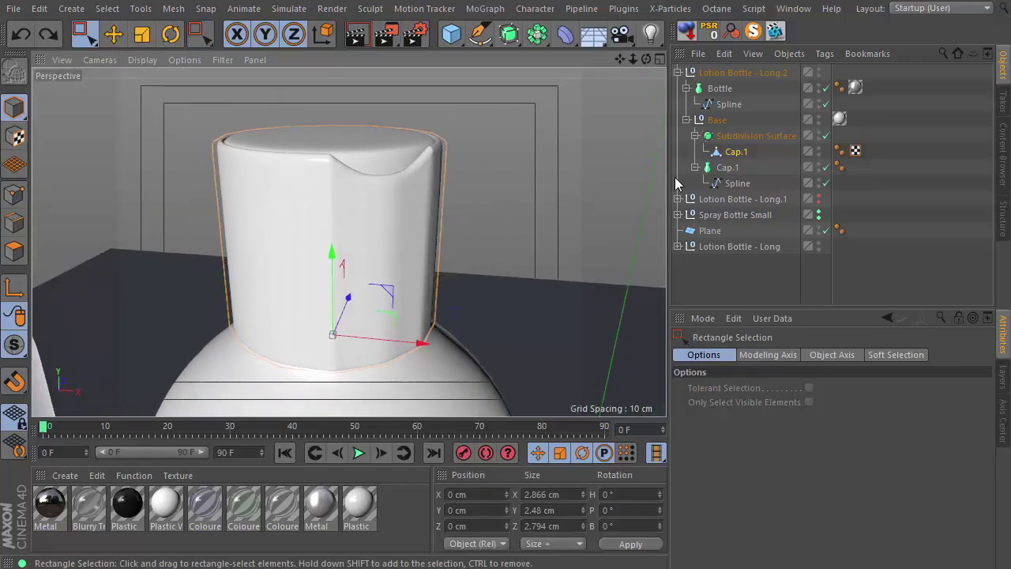
Add a circle spline centred on the outer cap and scale it down to a radius of about 3.28 cm.
{"action": "left_click", "coordinate": [734, 153]}
{"action": "left_click", "coordinate": [452, 35]}
{"action": "left_click", "coordinate": [481, 34]}
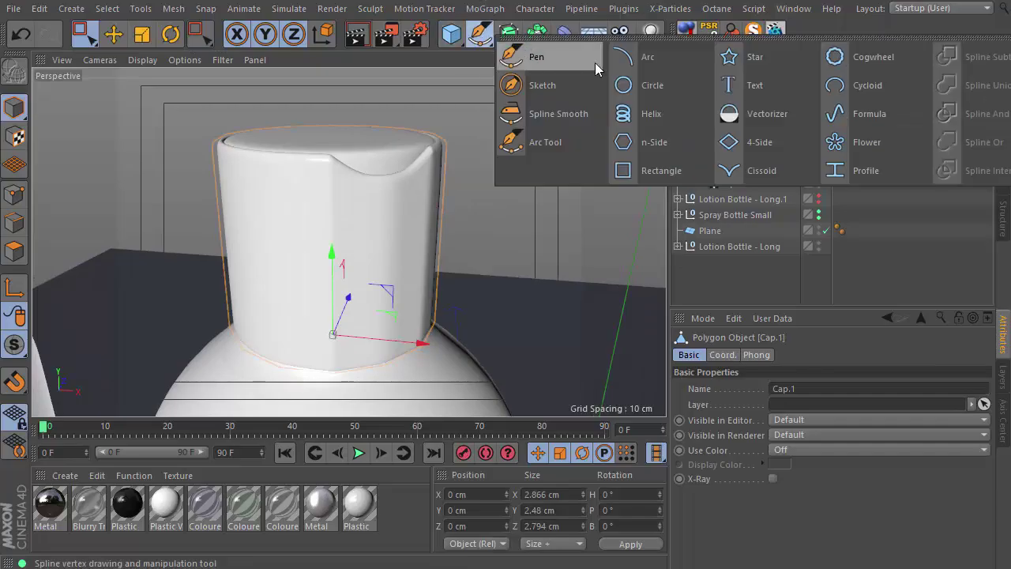
{"action": "left_click", "coordinate": [661, 89]}
{"action": "left_click_drag", "start_coordinate": [707, 72], "coordinate": [737, 169]}
{"action": "left_click", "coordinate": [708, 31]}
{"action": "right_click_drag", "start_coordinate": [482, 229], "coordinate": [377, 278], "text": "alt"}
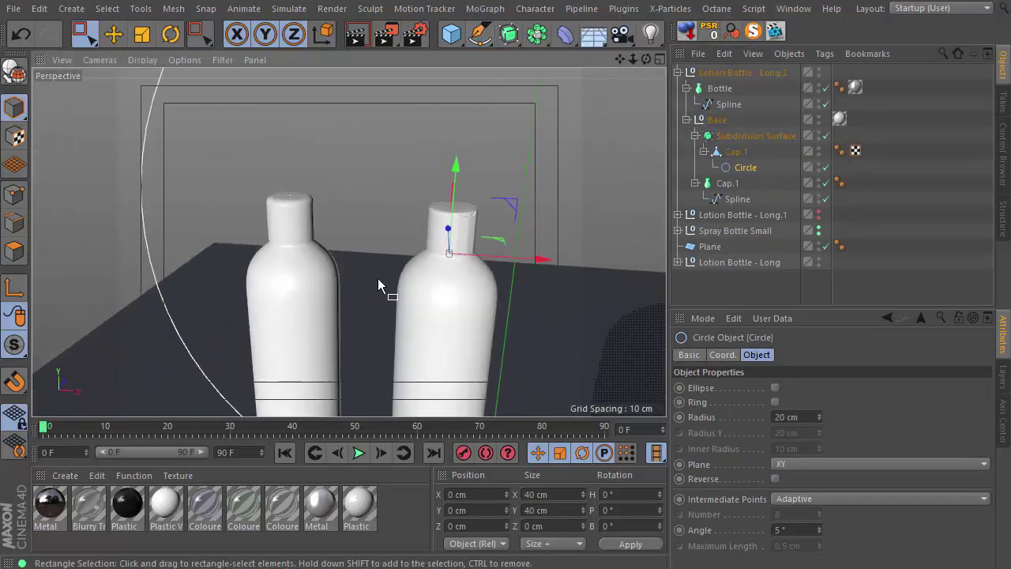
{"action": "middle_click_drag", "start_coordinate": [377, 278], "coordinate": [294, 282], "text": "alt"}
{"action": "key", "text": "t"}
{"action": "left_click_drag", "start_coordinate": [293, 286], "coordinate": [213, 332]}
{"action": "right_click_drag", "start_coordinate": [401, 230], "coordinate": [458, 215], "text": "alt"}
{"action": "left_click_drag", "start_coordinate": [418, 240], "coordinate": [365, 266], "text": "alt"}
Set the circle's plane to XZ and raise it to the cap's rim, at about 2.8 cm in Y.
{"action": "left_click", "coordinate": [746, 168]}
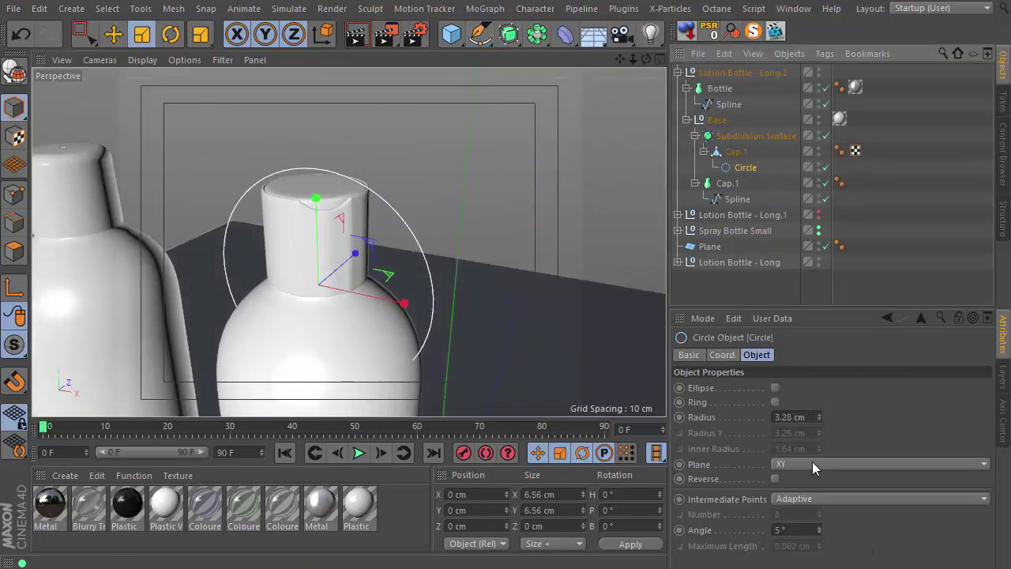
{"action": "left_click", "coordinate": [812, 464]}
{"action": "left_click", "coordinate": [817, 476]}
{"action": "left_click", "coordinate": [816, 497]}
{"action": "middle_click_drag", "start_coordinate": [394, 320], "coordinate": [430, 335], "text": "alt"}
{"action": "key", "text": "e"}
{"action": "left_click_drag", "start_coordinate": [368, 248], "coordinate": [368, 153]}
Scale the circle to match the cap's outer rim and make a slightly smaller concentric copy about 2.64 cm across.
{"action": "left_click_drag", "start_coordinate": [374, 187], "coordinate": [390, 254], "text": "alt"}
{"action": "key", "text": "t"}
{"action": "left_click_drag", "start_coordinate": [332, 254], "coordinate": [187, 251]}
{"action": "right_click_drag", "start_coordinate": [442, 188], "coordinate": [505, 170], "text": "alt"}
{"action": "left_click_drag", "start_coordinate": [492, 154], "coordinate": [490, 155]}
{"action": "left_click_drag", "start_coordinate": [352, 280], "coordinate": [382, 293], "text": "alt"}
{"action": "left_click_drag", "start_coordinate": [502, 168], "coordinate": [488, 170], "text": "ctrl"}
{"action": "left_click_drag", "start_coordinate": [585, 176], "coordinate": [614, 198], "text": "alt"}
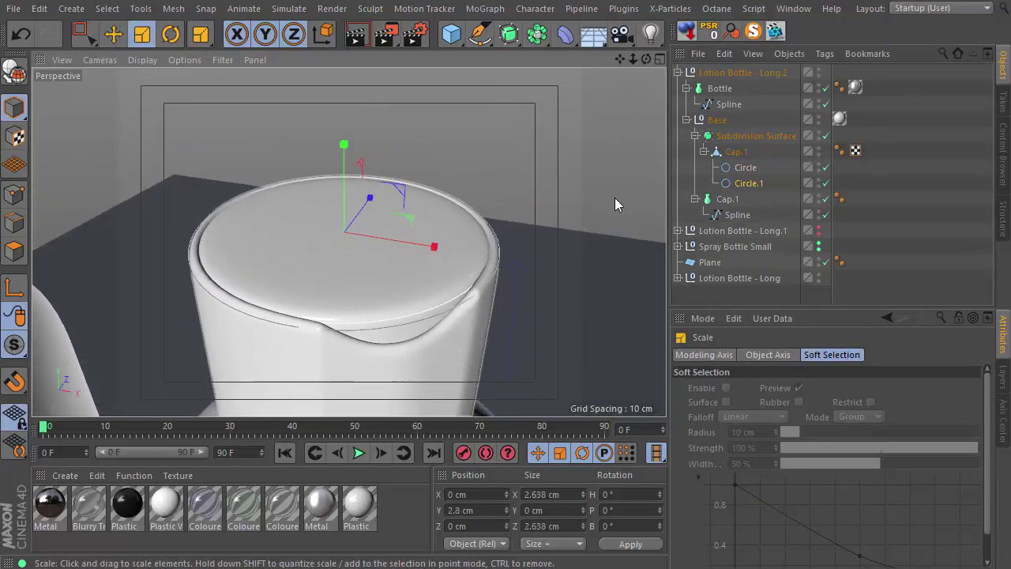
{"action": "left_click_drag", "start_coordinate": [486, 265], "coordinate": [472, 248], "text": "alt"}
Move both circles directly under the Base group and merge them into a single editable spline.
{"action": "left_click", "coordinate": [746, 166], "text": "shift"}
{"action": "left_click_drag", "start_coordinate": [741, 182], "coordinate": [734, 128]}
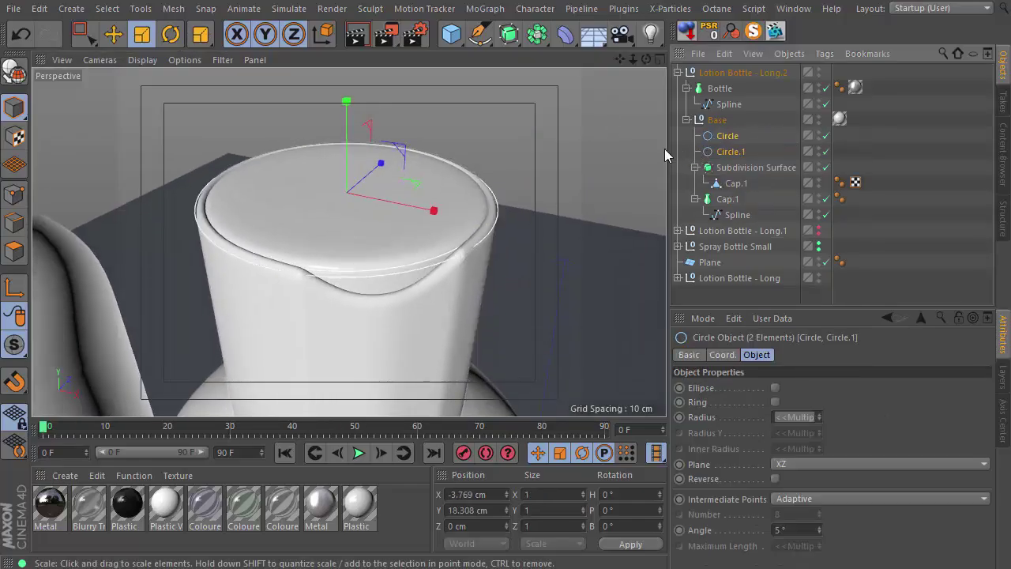
{"action": "right_click", "coordinate": [720, 137]}
{"action": "left_click", "coordinate": [768, 542]}
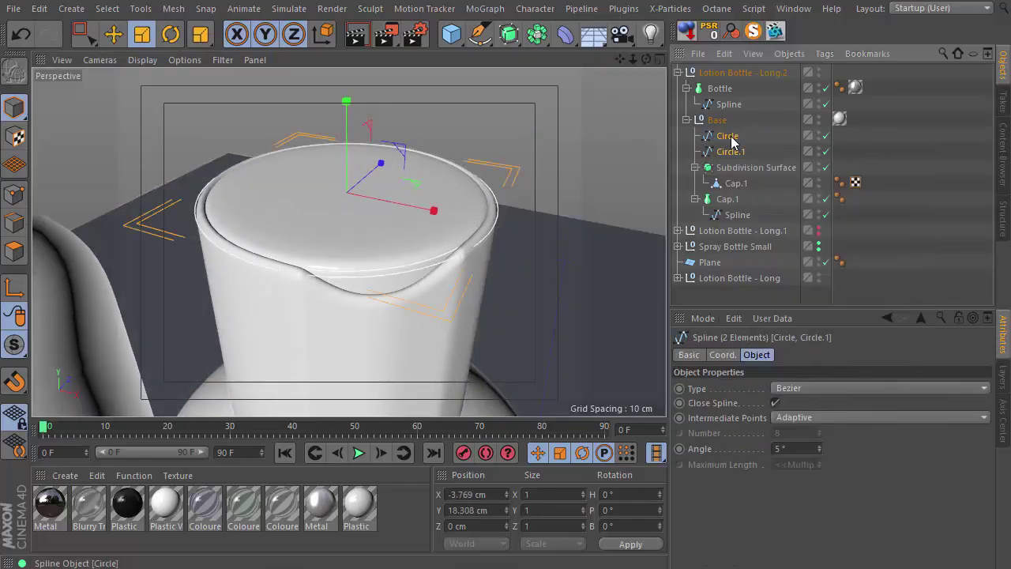
{"action": "right_click", "coordinate": [734, 136]}
{"action": "left_click", "coordinate": [794, 568]}
Select the front points of both spline rings and subdivide the segments between them twice.
{"action": "key", "text": "Return"}
{"action": "left_click_drag", "start_coordinate": [407, 231], "coordinate": [510, 276], "text": "alt"}
{"action": "key", "text": "0"}
{"action": "left_click_drag", "start_coordinate": [561, 181], "coordinate": [237, 273]}
{"action": "right_click", "coordinate": [562, 242]}
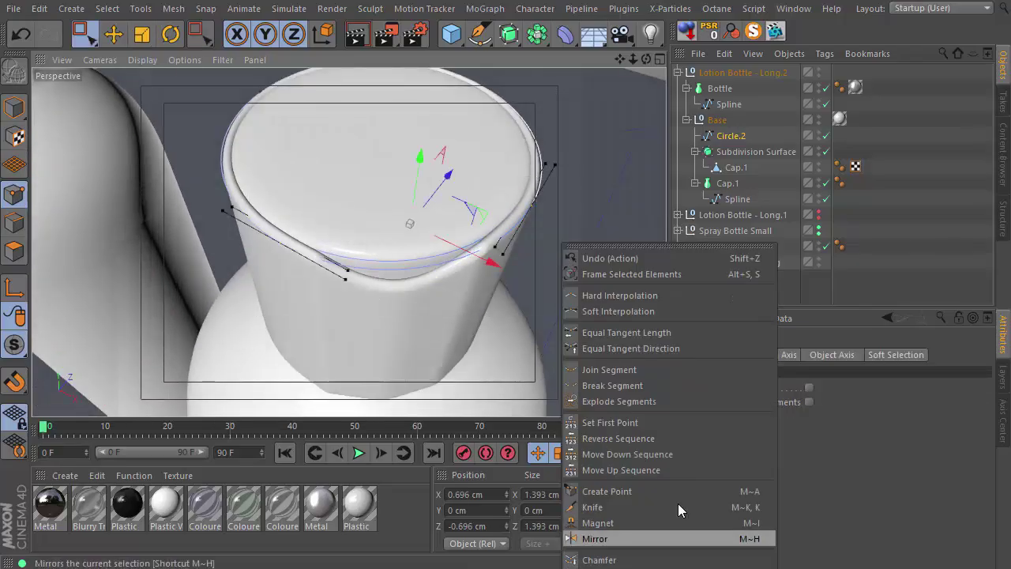
{"action": "right_click", "coordinate": [455, 93]}
{"action": "left_click", "coordinate": [503, 556]}
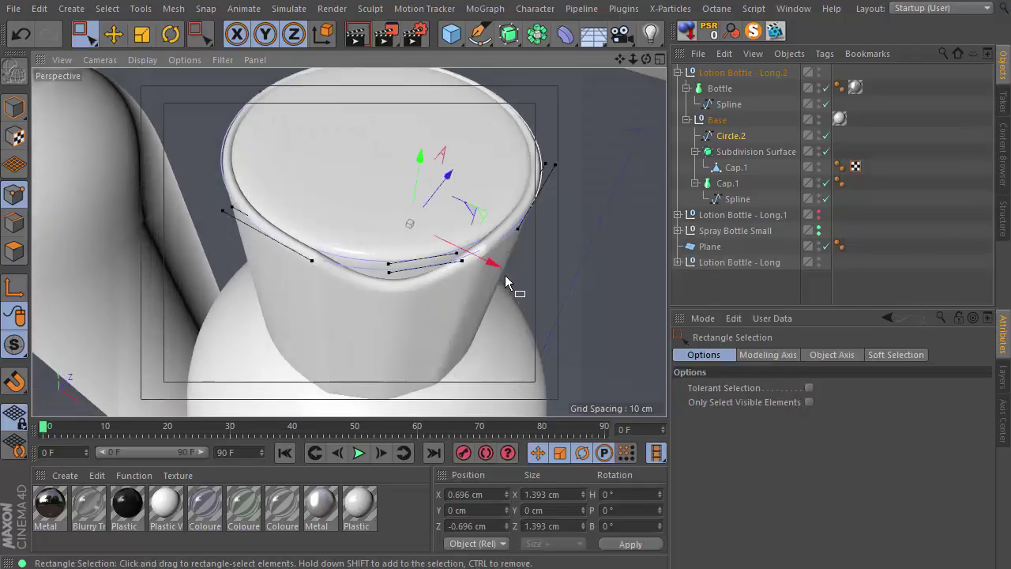
{"action": "left_click_drag", "start_coordinate": [504, 274], "coordinate": [478, 234], "text": "alt"}
{"action": "right_click", "coordinate": [529, 214]}
{"action": "right_click", "coordinate": [535, 81]}
{"action": "left_click", "coordinate": [579, 543]}
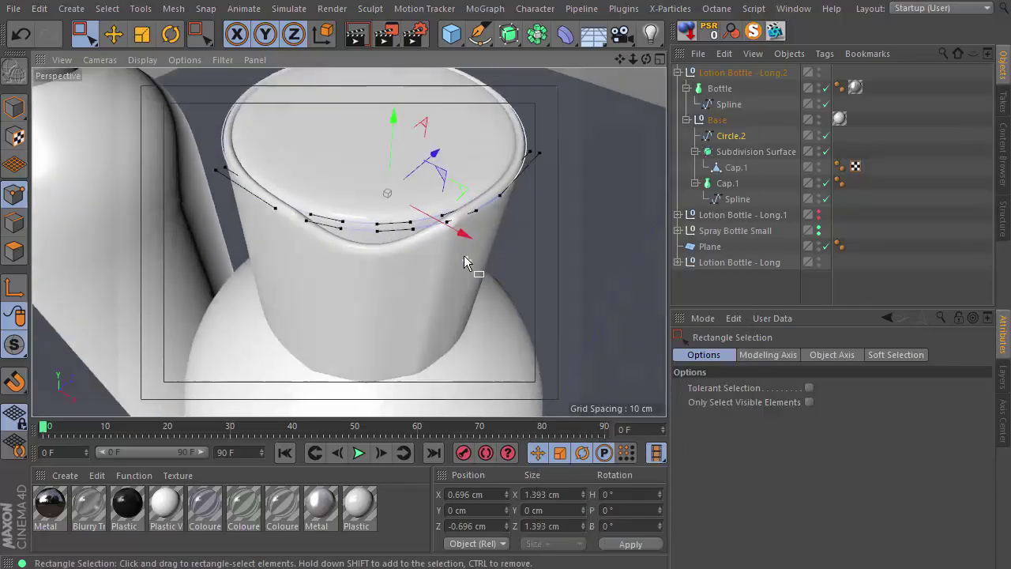
Isolate the double-ring spline in the viewport and lower its front points to form a dip matching the notch.
{"action": "left_click_drag", "start_coordinate": [430, 259], "coordinate": [464, 295], "text": "alt"}
{"action": "left_click", "coordinate": [753, 32]}
{"action": "left_click_drag", "start_coordinate": [405, 215], "coordinate": [293, 272]}
{"action": "left_click_drag", "start_coordinate": [365, 183], "coordinate": [364, 207]}
{"action": "left_click_drag", "start_coordinate": [401, 235], "coordinate": [389, 228], "text": "alt"}
{"action": "left_click_drag", "start_coordinate": [388, 228], "coordinate": [352, 272]}
{"action": "left_click_drag", "start_coordinate": [367, 209], "coordinate": [367, 223]}
{"action": "left_click_drag", "start_coordinate": [443, 241], "coordinate": [433, 263], "text": "alt"}
{"action": "scroll", "coordinate": [433, 263], "scroll_direction": "up", "scroll_amount": 3}
Select the front points of both spline rings and smooth them with equal tangent direction.
{"action": "left_click_drag", "start_coordinate": [471, 231], "coordinate": [189, 287]}
{"action": "right_click", "coordinate": [414, 188]}
{"action": "left_click", "coordinate": [477, 289]}
{"action": "right_click", "coordinate": [465, 204]}
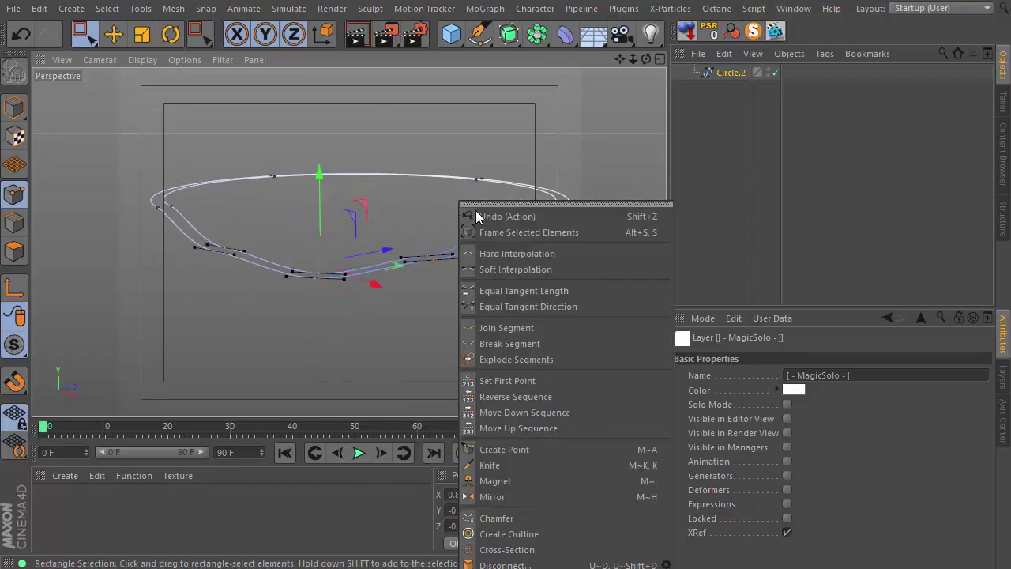
{"action": "left_click", "coordinate": [534, 304]}
{"action": "right_click", "coordinate": [486, 261]}
{"action": "left_click", "coordinate": [533, 327]}
{"action": "left_click_drag", "start_coordinate": [477, 281], "coordinate": [527, 175], "text": "alt"}
{"action": "scroll", "coordinate": [482, 201], "scroll_direction": "down", "scroll_amount": 3}
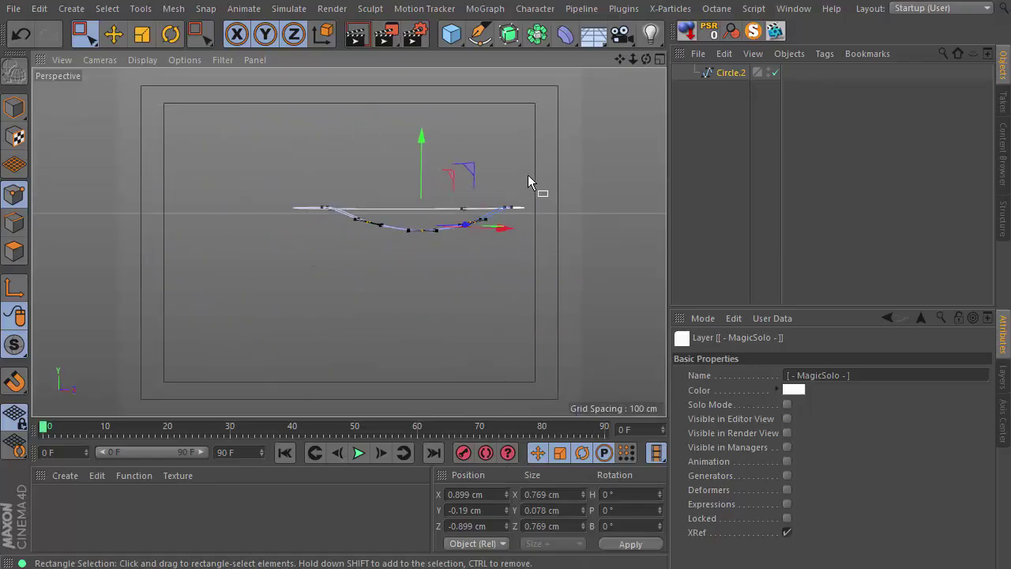
Duplicate the notched double-ring spline straight below itself and flatten the copy by setting its Y size to 0.
{"action": "left_click", "coordinate": [14, 108]}
{"action": "mouse_move", "coordinate": [458, 228]}
{"action": "left_mouse_down", "text": "alt"}
{"action": "mouse_move", "coordinate": [445, 208]}
{"action": "mouse_move", "coordinate": [456, 228]}
{"action": "left_mouse_up", "text": "alt"}
{"action": "left_click_drag", "start_coordinate": [404, 128], "coordinate": [404, 233], "text": "ctrl"}
{"action": "left_click_drag", "start_coordinate": [412, 282], "coordinate": [442, 348], "text": "alt"}
{"action": "key", "text": "t"}
{"action": "double_click", "coordinate": [545, 510]}
{"action": "type", "text": "0"}
{"action": "key", "text": "Return"}
Create a Loft and place both the notched spline and its flat copy inside it.
{"action": "left_click_drag", "start_coordinate": [540, 40], "coordinate": [692, 86]}
{"action": "left_click_drag", "start_coordinate": [741, 120], "coordinate": [706, 74]}
{"action": "left_click_drag", "start_coordinate": [465, 187], "coordinate": [516, 300], "text": "alt"}
Set the loft's start and end to Fillet Cap with 0.1 cm radii, using 4 steps at the start.
{"action": "left_click", "coordinate": [706, 73]}
{"action": "left_click", "coordinate": [790, 355]}
{"action": "left_click", "coordinate": [835, 388]}
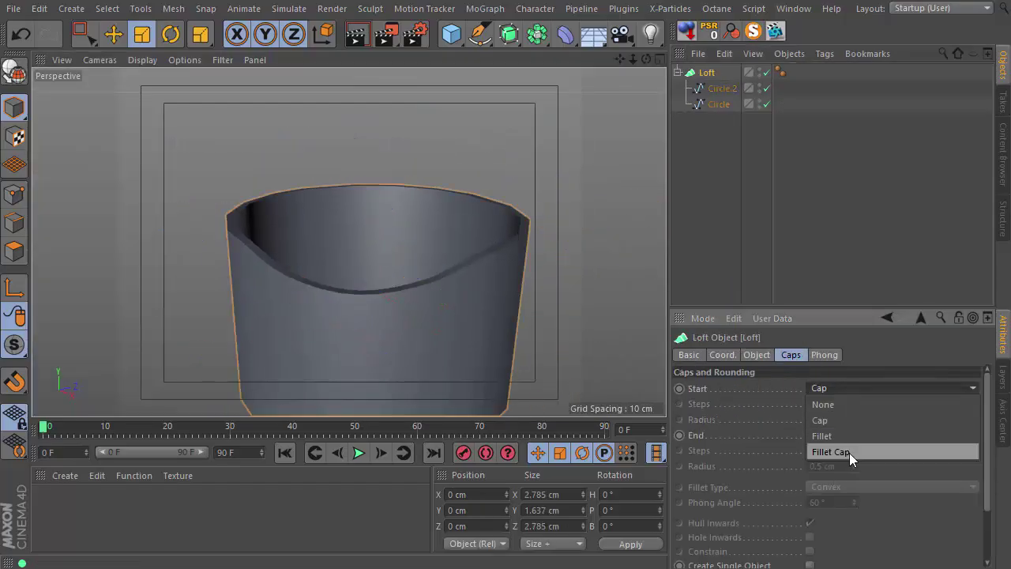
{"action": "left_click", "coordinate": [851, 451]}
{"action": "left_click_drag", "start_coordinate": [854, 419], "coordinate": [854, 419]}
{"action": "left_click", "coordinate": [854, 434]}
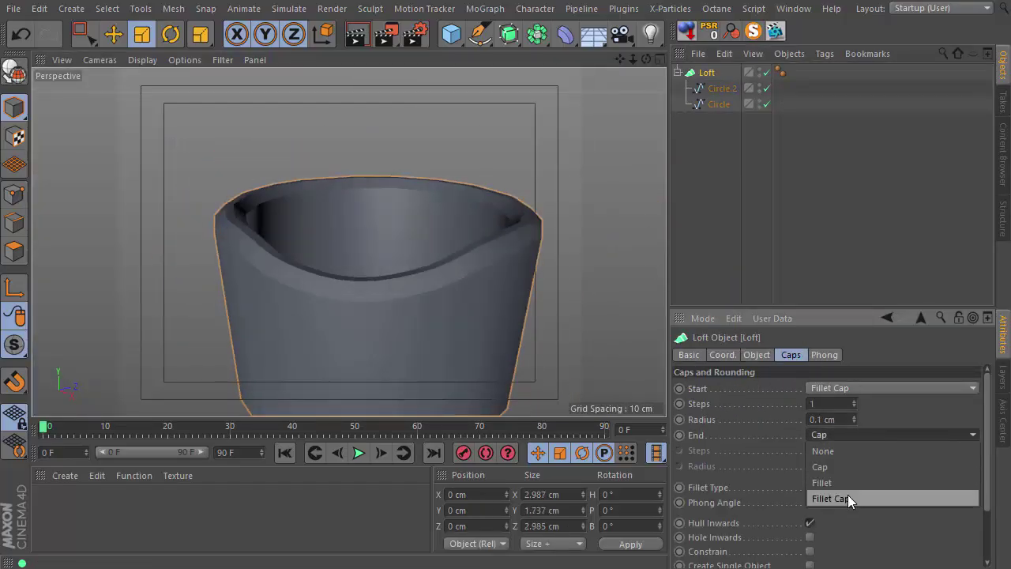
{"action": "left_click", "coordinate": [848, 496]}
{"action": "left_click", "coordinate": [839, 448]}
{"action": "left_click_drag", "start_coordinate": [854, 466], "coordinate": [853, 472]}
{"action": "left_click_drag", "start_coordinate": [853, 404], "coordinate": [854, 397]}
Set the loft's start and end fillet radii to 0.05 cm.
{"action": "left_click_drag", "start_coordinate": [494, 271], "coordinate": [468, 278], "text": "alt"}
{"action": "left_click_drag", "start_coordinate": [837, 420], "coordinate": [755, 421]}
{"action": "type", "text": "0.05"}
{"action": "key", "text": "Return"}
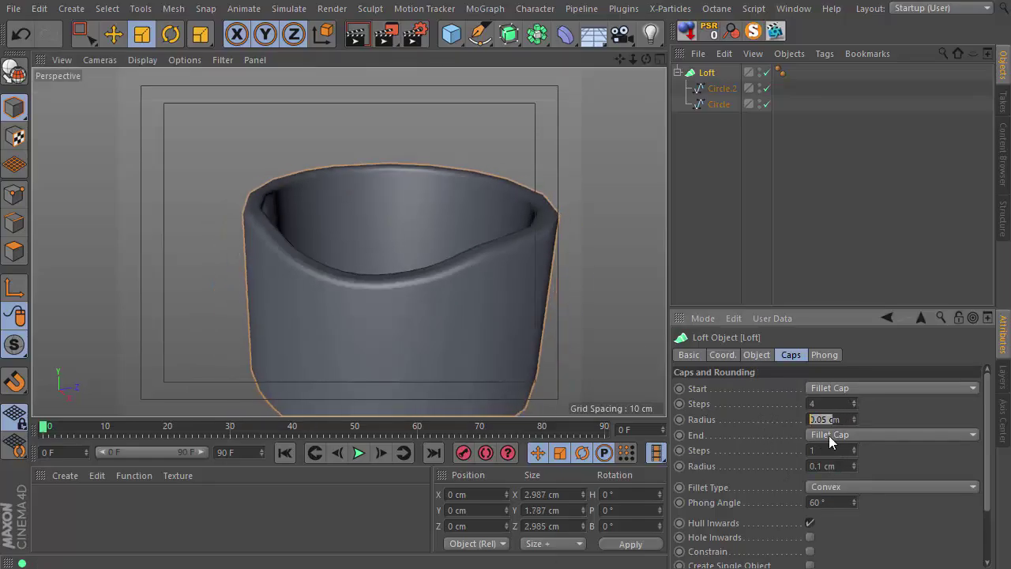
{"action": "left_click_drag", "start_coordinate": [839, 466], "coordinate": [762, 468]}
{"action": "type", "text": "0.05"}
{"action": "key", "text": "Return"}
Try setting the loft's end cap to None.
{"action": "left_click", "coordinate": [868, 435]}
{"action": "left_click", "coordinate": [857, 450]}
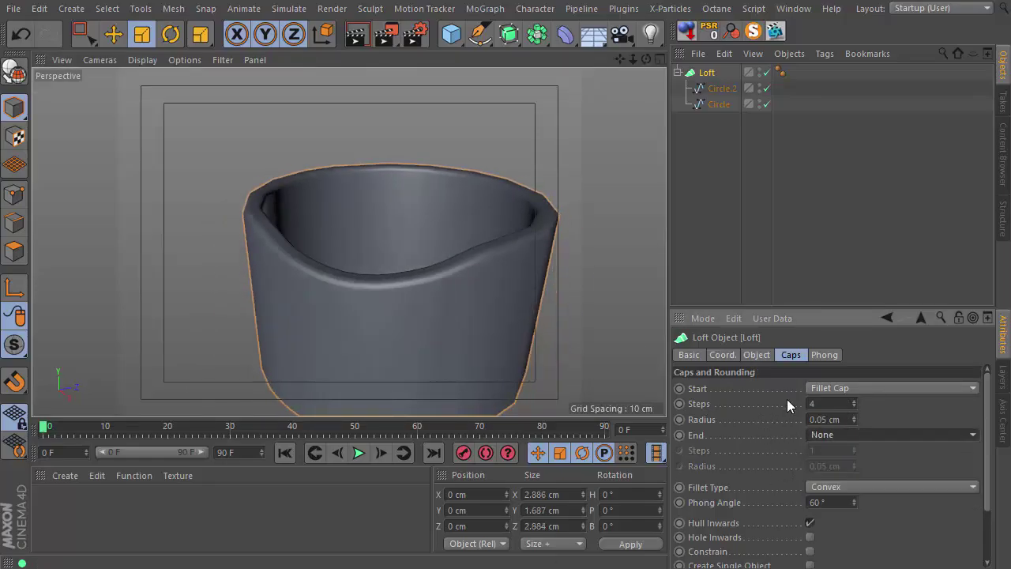
{"action": "key", "text": "ctrl+z"}
Enable Create Single Object and Constrain in the loft's cap settings.
{"action": "left_click_drag", "start_coordinate": [528, 276], "coordinate": [553, 273], "text": "alt"}
{"action": "scroll", "coordinate": [516, 240], "scroll_direction": "up", "scroll_amount": 5}
{"action": "left_click_drag", "start_coordinate": [516, 239], "coordinate": [531, 276], "text": "alt"}
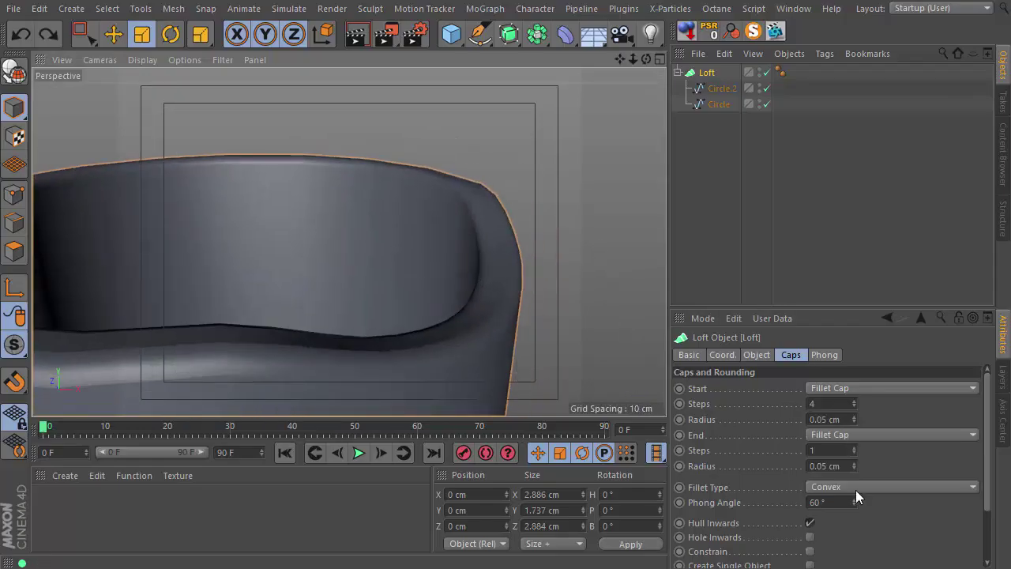
{"action": "scroll", "coordinate": [822, 508], "scroll_direction": "down", "scroll_amount": 3}
{"action": "left_click", "coordinate": [811, 517]}
{"action": "left_click", "coordinate": [809, 503]}
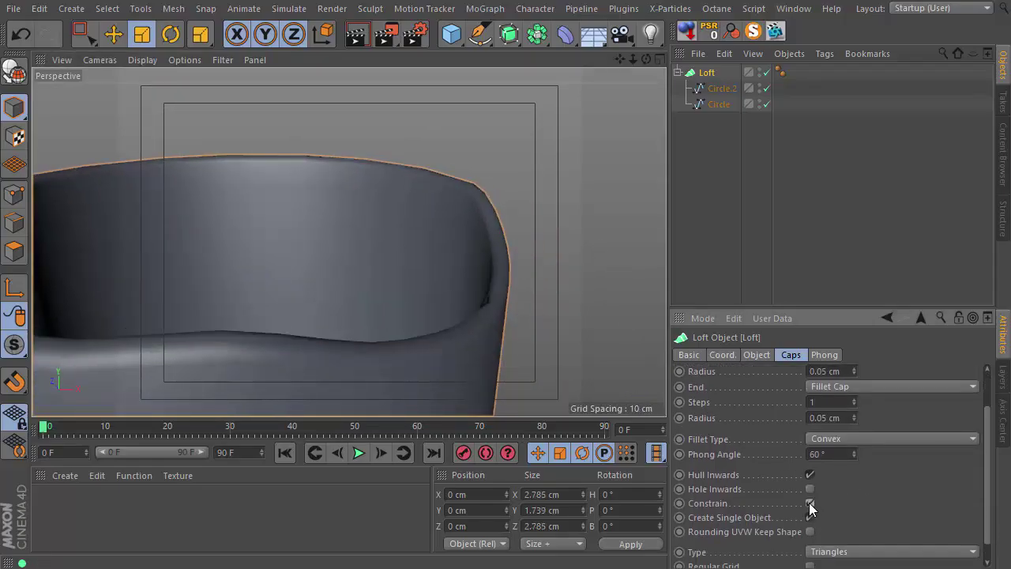
Display the loft with wireframe lines and try a different Mesh Subdivision U.
{"action": "scroll", "coordinate": [505, 402], "scroll_direction": "down", "scroll_amount": 5}
{"action": "middle_click_drag", "start_coordinate": [363, 366], "coordinate": [358, 328], "text": "alt"}
{"action": "left_click", "coordinate": [758, 355]}
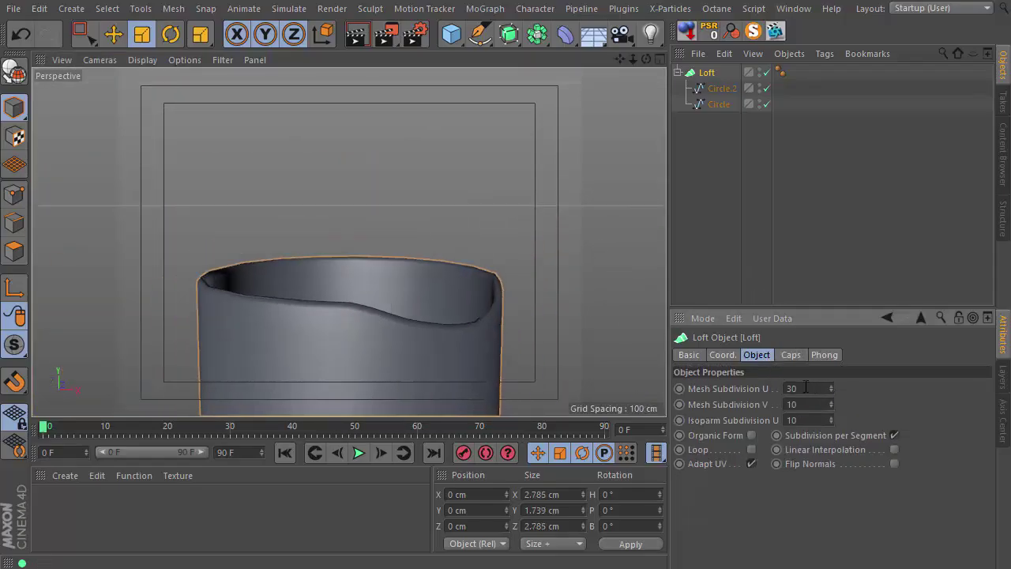
{"action": "key", "text": "n"}
{"action": "key", "text": "b"}
{"action": "left_click_drag", "start_coordinate": [829, 387], "coordinate": [829, 385]}
{"action": "key", "text": "Return"}
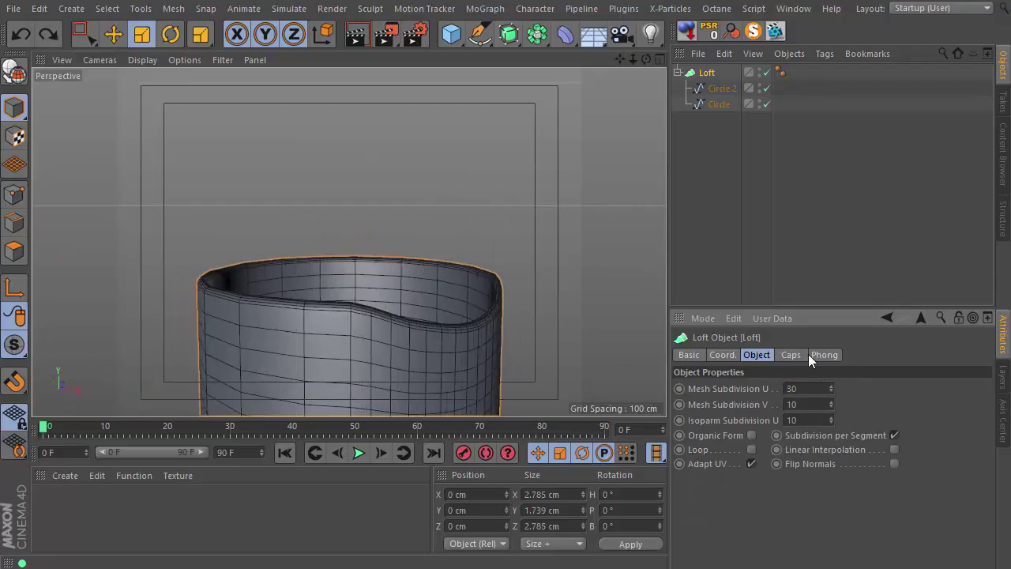
Wrap the loft in a Subdivision Surface, restore shading without lines and end the isolation.
{"action": "left_click", "coordinate": [508, 34], "text": "alt"}
{"action": "left_click_drag", "start_coordinate": [391, 320], "coordinate": [422, 323], "text": "alt"}
{"action": "key", "text": "n"}
{"action": "key", "text": "a"}
{"action": "key", "text": "ctrl+shift+a"}
{"action": "left_click_drag", "start_coordinate": [474, 280], "coordinate": [589, 85], "text": "alt"}
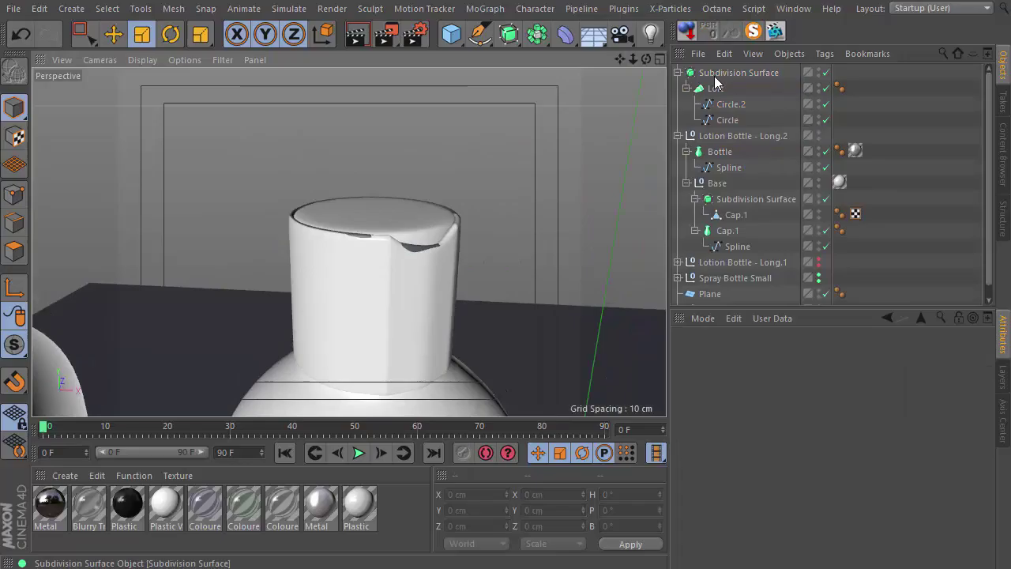
Move the loft's Subdivision Surface into the Base group and delete the old Subdivision Surface holding Cap.1.
{"action": "left_click_drag", "start_coordinate": [714, 75], "coordinate": [728, 191]}
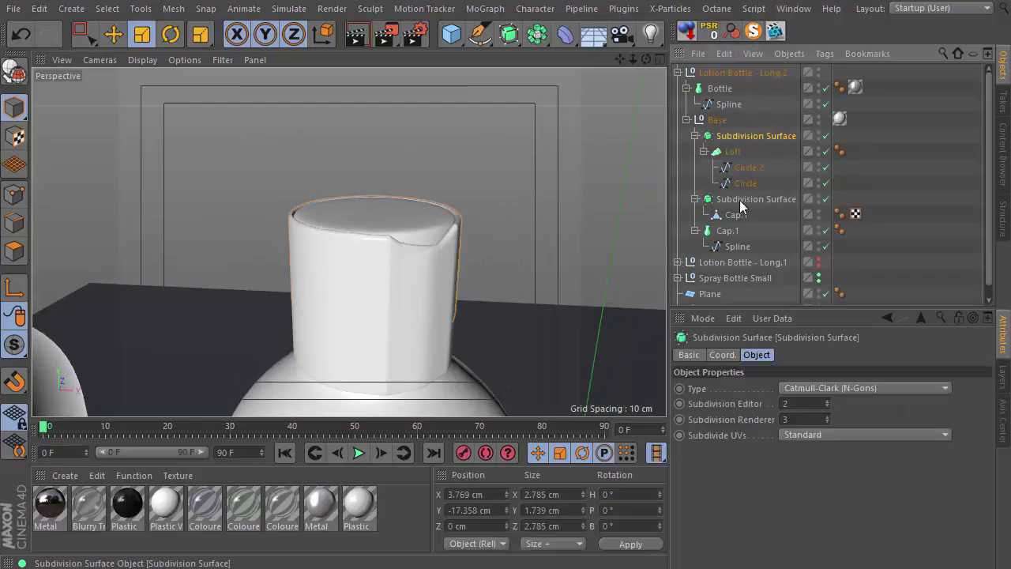
{"action": "left_click", "coordinate": [739, 199]}
{"action": "key", "text": "Delete"}
{"action": "left_click_drag", "start_coordinate": [473, 285], "coordinate": [477, 265], "text": "alt"}
Center the axis of the loft's lower circle and move the circle down to extend the cap toward the bottle's neck.
{"action": "left_click", "coordinate": [741, 185]}
{"action": "key", "text": "Return"}
{"action": "left_click_drag", "start_coordinate": [474, 324], "coordinate": [532, 273], "text": "alt"}
{"action": "left_click", "coordinate": [1002, 422]}
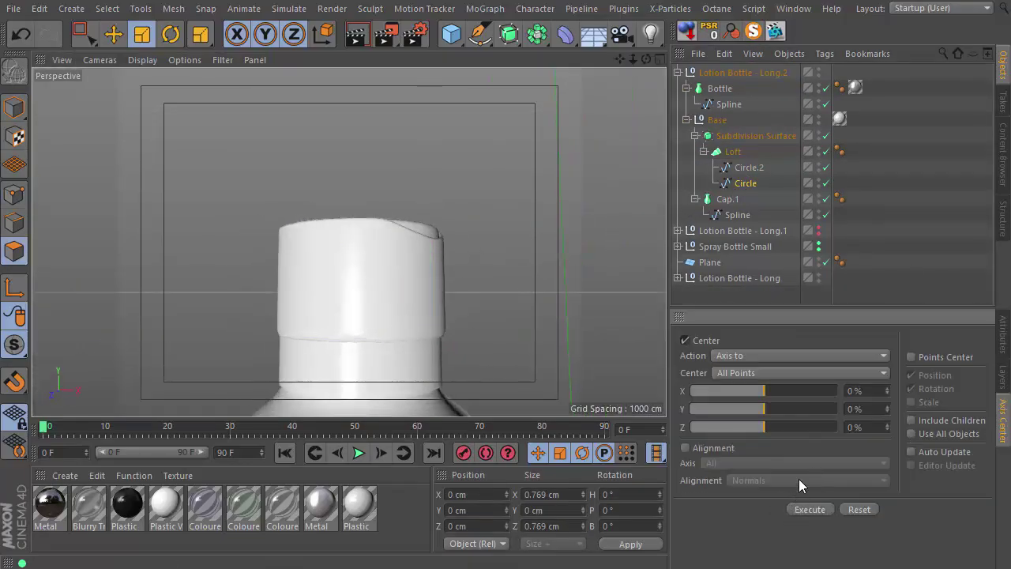
{"action": "scroll", "coordinate": [436, 342], "scroll_direction": "down", "scroll_amount": 5}
{"action": "left_click", "coordinate": [15, 108]}
{"action": "key", "text": "e"}
{"action": "left_click_drag", "start_coordinate": [393, 259], "coordinate": [393, 292]}
{"action": "scroll", "coordinate": [389, 315], "scroll_direction": "up", "scroll_amount": 5}
{"action": "mouse_move", "coordinate": [388, 316]}
{"action": "left_mouse_down", "text": "alt"}
{"action": "mouse_move", "coordinate": [384, 297]}
{"action": "mouse_move", "coordinate": [383, 315]}
{"action": "left_mouse_up", "text": "alt"}
{"action": "left_click_drag", "start_coordinate": [382, 315], "coordinate": [375, 372], "text": "alt"}
{"action": "scroll", "coordinate": [414, 187], "scroll_direction": "up", "scroll_amount": 6}
Switch to the photo viewer to compare the bottles with the reference photo, and move its window aside.
{"action": "key", "text": "alt+Tab"}
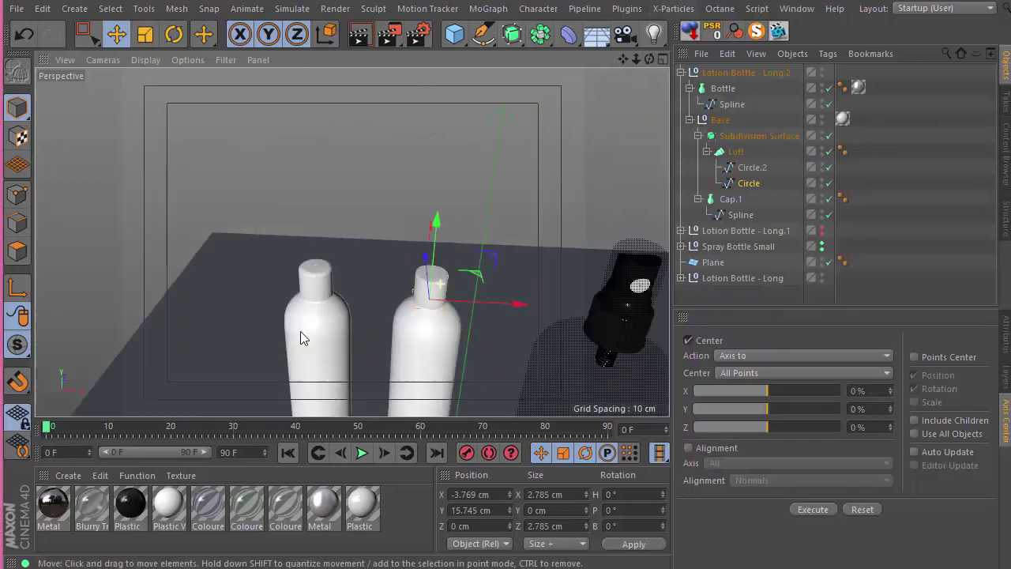
{"action": "mouse_move", "coordinate": [300, 331]}
{"action": "left_mouse_down", "text": "alt"}
{"action": "mouse_move", "coordinate": [301, 209]}
{"action": "mouse_move", "coordinate": [398, 285]}
{"action": "left_mouse_up", "text": "alt"}
{"action": "scroll", "coordinate": [398, 285], "scroll_direction": "up", "scroll_amount": 2}
{"action": "key", "text": "alt+Tab"}
{"action": "scroll", "coordinate": [534, 262], "scroll_direction": "down", "scroll_amount": 4}
{"action": "left_click_drag", "start_coordinate": [534, 264], "coordinate": [540, 361]}
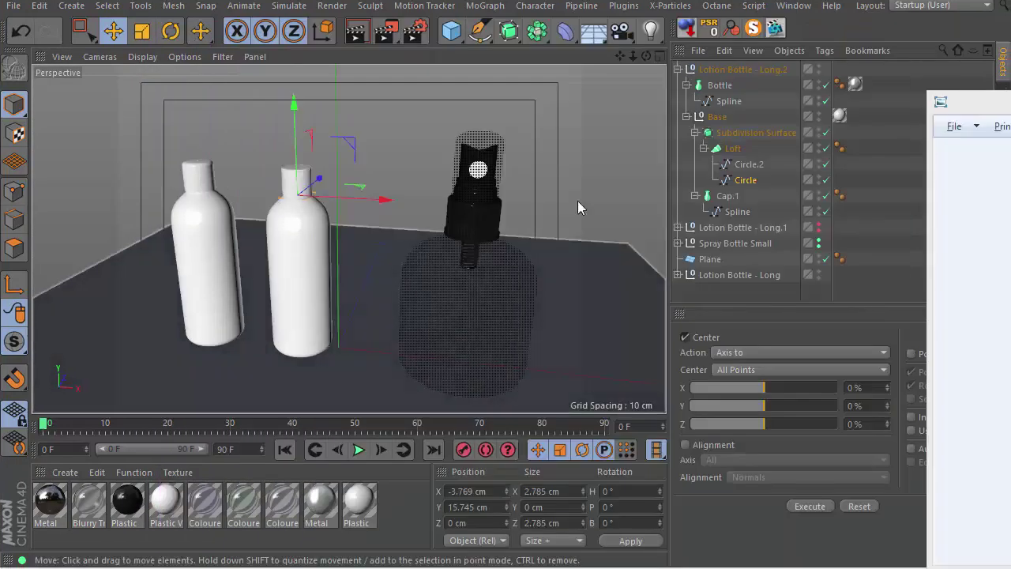
Show the front viewport's background picture settings and enlarge the front view around the bottles.
{"action": "middle_click", "coordinate": [497, 197]}
{"action": "key", "text": "shift+v"}
{"action": "left_click", "coordinate": [591, 304]}
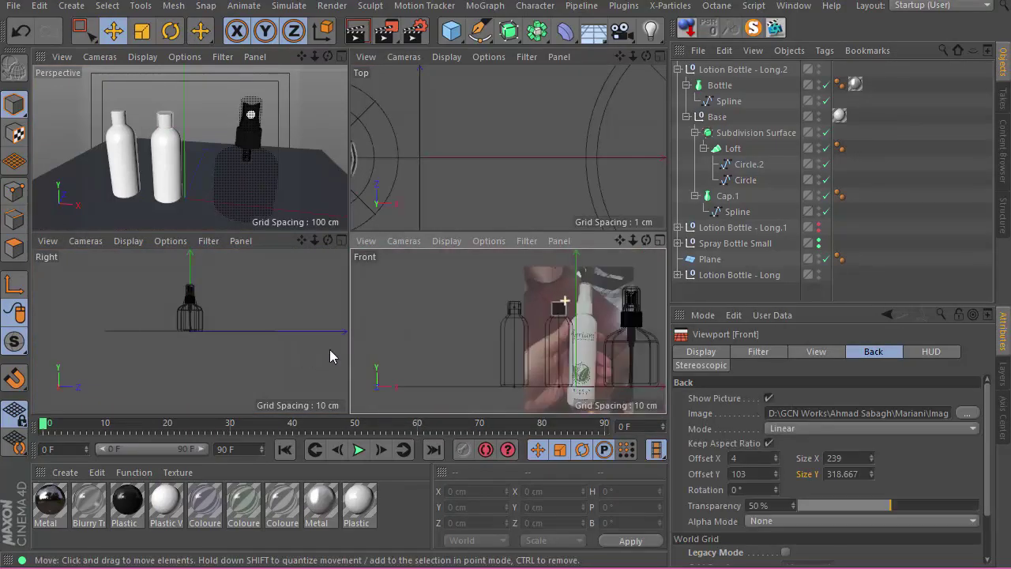
{"action": "middle_click_drag", "start_coordinate": [505, 347], "coordinate": [431, 334], "text": "alt"}
{"action": "middle_click", "coordinate": [432, 334]}
{"action": "scroll", "coordinate": [398, 220], "scroll_direction": "up", "scroll_amount": 2}
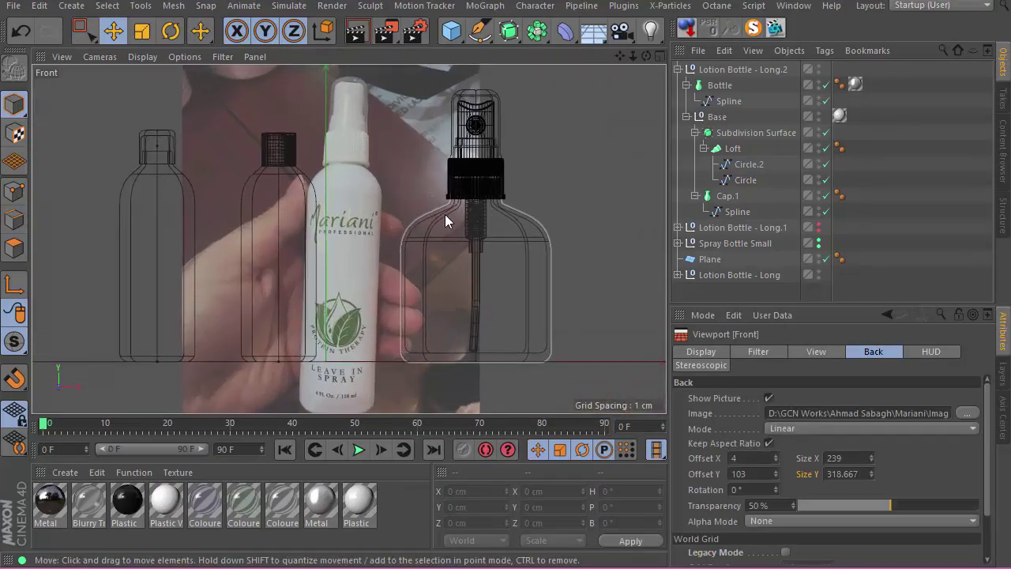
{"action": "middle_click_drag", "start_coordinate": [444, 214], "coordinate": [448, 234], "text": "alt"}
Expand the Spray Bottle Small group and delete its Bottle object.
{"action": "left_click", "coordinate": [529, 232]}
{"action": "left_click", "coordinate": [676, 243]}
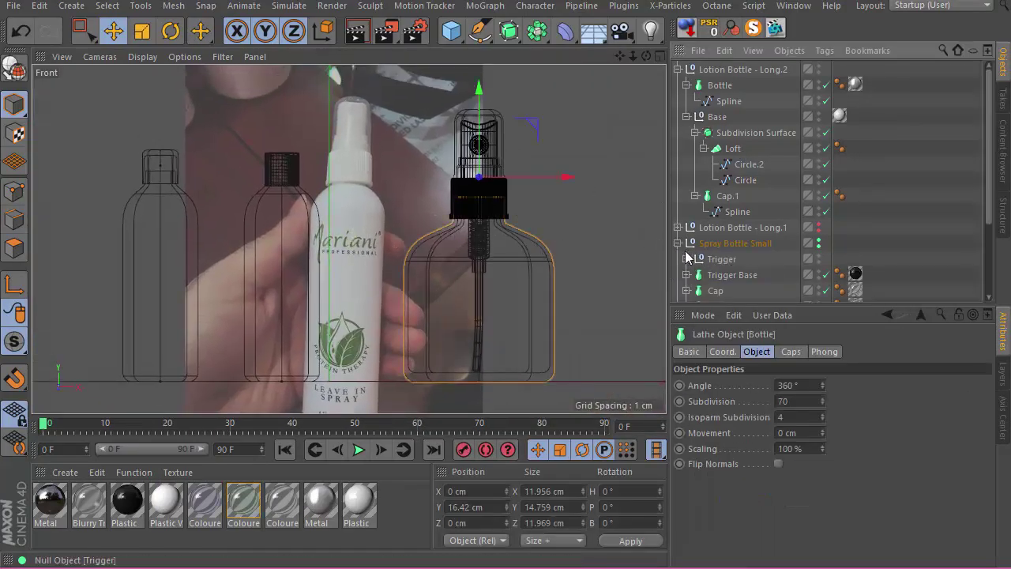
{"action": "left_click", "coordinate": [717, 261]}
{"action": "left_click", "coordinate": [725, 278]}
{"action": "middle_click_drag", "start_coordinate": [910, 248], "coordinate": [908, 162], "text": "alt"}
{"action": "left_click", "coordinate": [716, 213]}
{"action": "left_click", "coordinate": [554, 261]}
{"action": "key", "text": "Delete"}
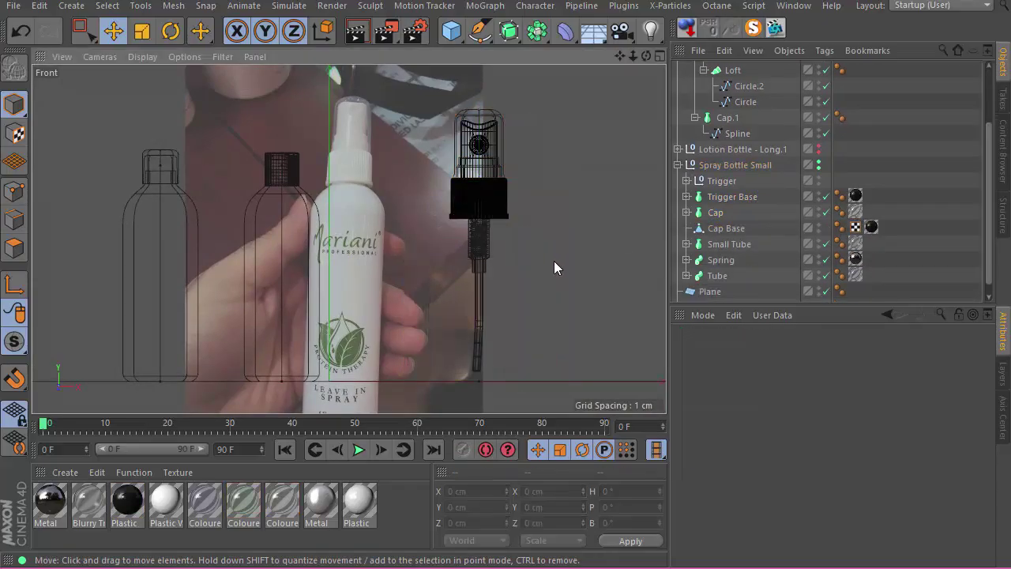
Delete the Small Tube, Spring and Tube from the Spray Bottle Small group.
{"action": "left_click", "coordinate": [487, 253]}
{"action": "key", "text": "Delete"}
{"action": "left_click", "coordinate": [487, 263]}
{"action": "key", "text": "Delete"}
{"action": "left_click", "coordinate": [485, 265]}
{"action": "key", "text": "Delete"}
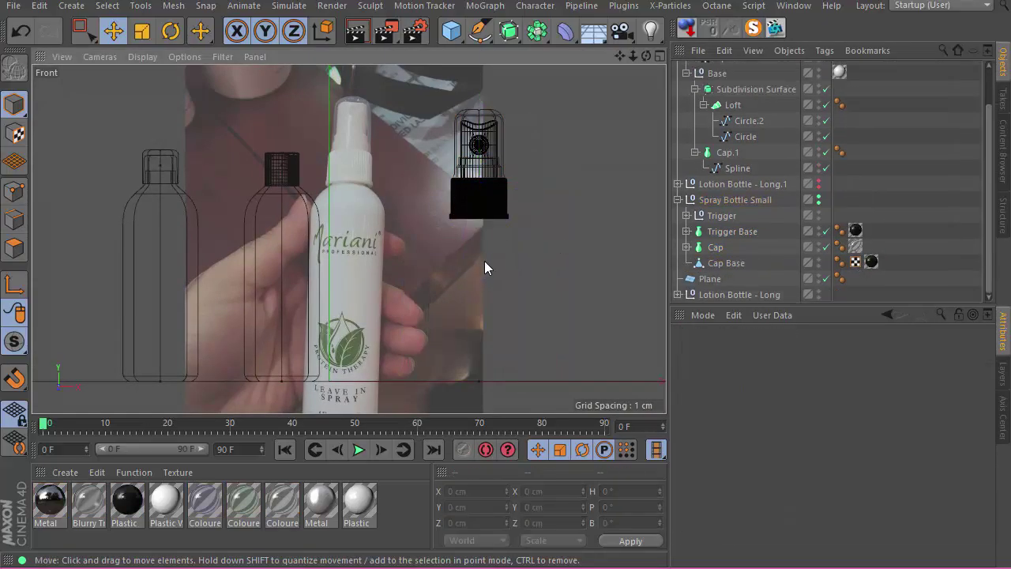
Copy the lotion bottle's body into the Spray Bottle Small group and align it with Cap Base.
{"action": "left_click", "coordinate": [308, 213]}
{"action": "middle_click_drag", "start_coordinate": [857, 232], "coordinate": [856, 269], "text": "alt"}
{"action": "mouse_move", "coordinate": [720, 80]}
{"action": "left_mouse_down", "text": "ctrl"}
{"action": "mouse_move", "coordinate": [737, 89]}
{"action": "mouse_move", "coordinate": [724, 261]}
{"action": "left_mouse_up", "text": "ctrl"}
{"action": "left_click", "coordinate": [495, 213]}
{"action": "middle_click_drag", "start_coordinate": [495, 213], "coordinate": [412, 232], "text": "alt"}
{"action": "middle_click_drag", "start_coordinate": [825, 270], "coordinate": [818, 198], "text": "alt"}
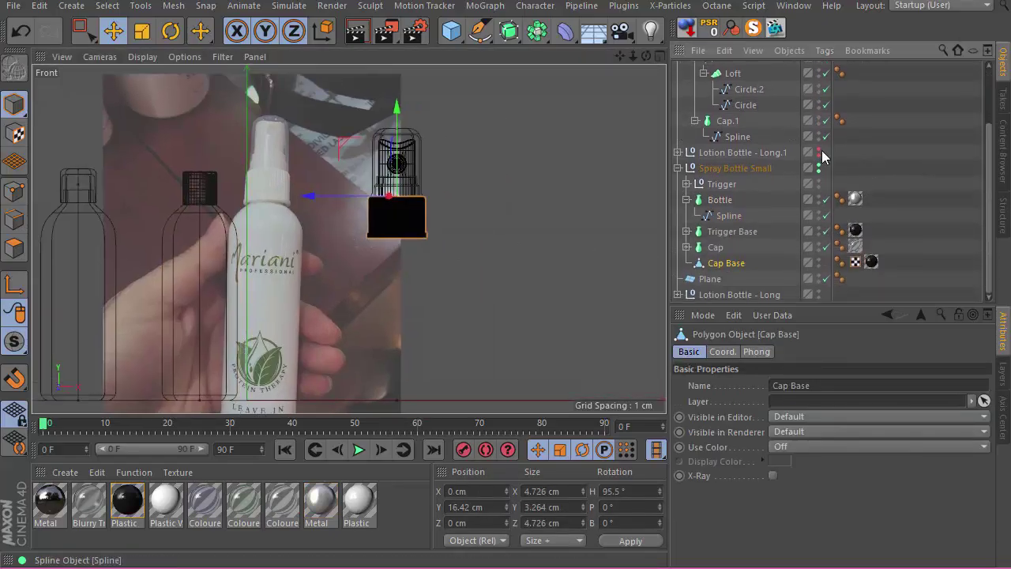
{"action": "left_click_drag", "start_coordinate": [725, 205], "coordinate": [731, 263]}
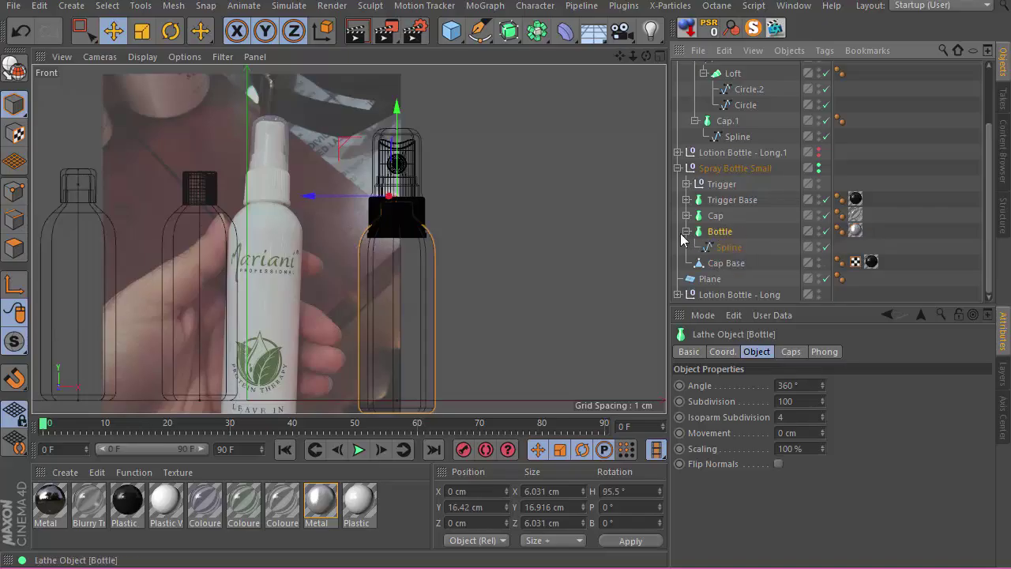
Select Trigger, Trigger Base, Cap and Cap Base together and scale them down to about 61.8%.
{"action": "left_click", "coordinate": [685, 231]}
{"action": "left_click_drag", "start_coordinate": [725, 263], "coordinate": [715, 200]}
{"action": "left_click", "coordinate": [717, 263], "text": "ctrl"}
{"action": "key", "text": "t"}
{"action": "left_click_drag", "start_coordinate": [479, 184], "coordinate": [320, 234]}
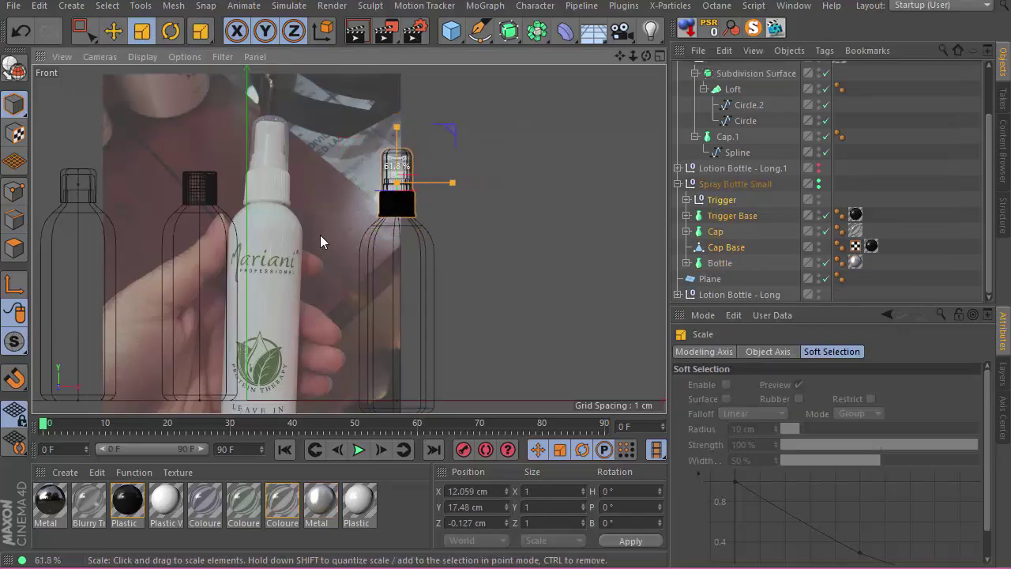
Raise the scaled pump parts slightly to a Y position of about 17.6 cm above the new body.
{"action": "mouse_move", "coordinate": [407, 163]}
{"action": "right_mouse_down", "text": "alt"}
{"action": "mouse_move", "coordinate": [441, 152]}
{"action": "mouse_move", "coordinate": [506, 171]}
{"action": "right_mouse_up", "text": "alt"}
{"action": "middle_click_drag", "start_coordinate": [505, 171], "coordinate": [553, 191], "text": "alt"}
{"action": "right_click_drag", "start_coordinate": [483, 255], "coordinate": [503, 245], "text": "alt"}
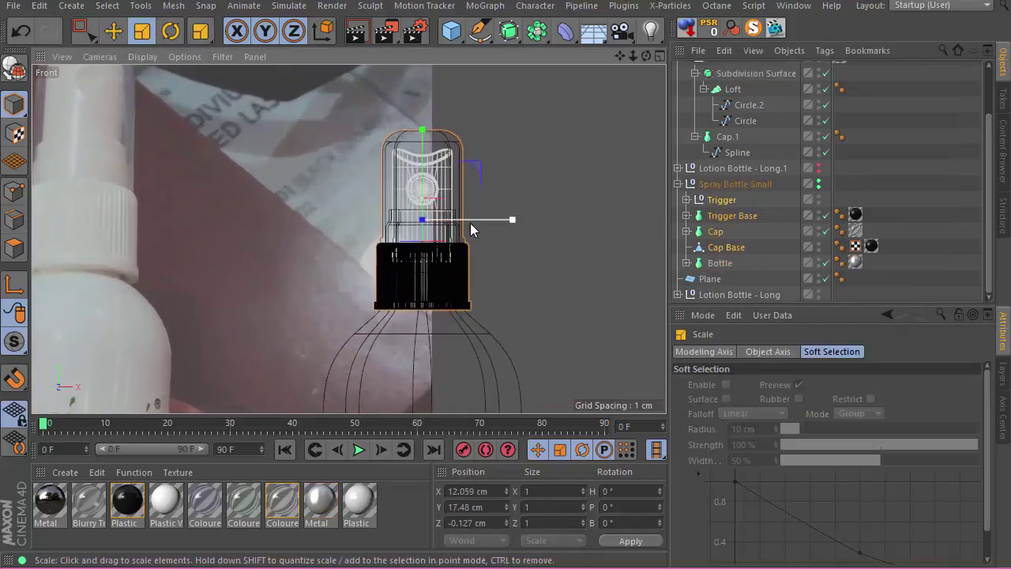
{"action": "key", "text": "e"}
{"action": "left_click_drag", "start_coordinate": [427, 190], "coordinate": [427, 185]}
{"action": "key", "text": "F1"}
{"action": "left_click_drag", "start_coordinate": [488, 216], "coordinate": [534, 272], "text": "alt"}
{"action": "middle_click_drag", "start_coordinate": [534, 273], "coordinate": [481, 246], "text": "alt"}
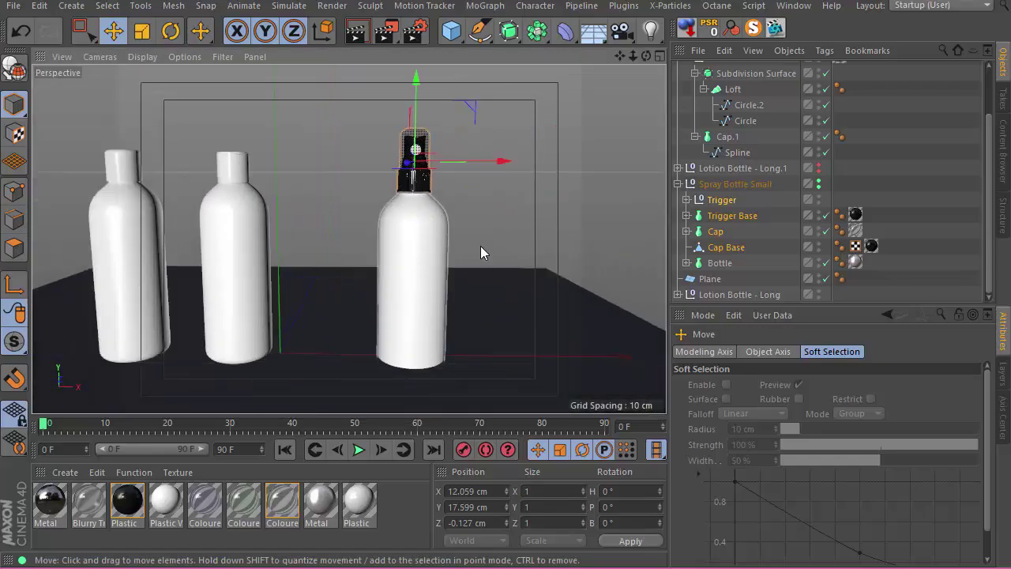
Check the total height in the reference photo and add a cube with a Y size of 16.5 cm.
{"action": "left_click_drag", "start_coordinate": [1010, 83], "coordinate": [993, 30]}
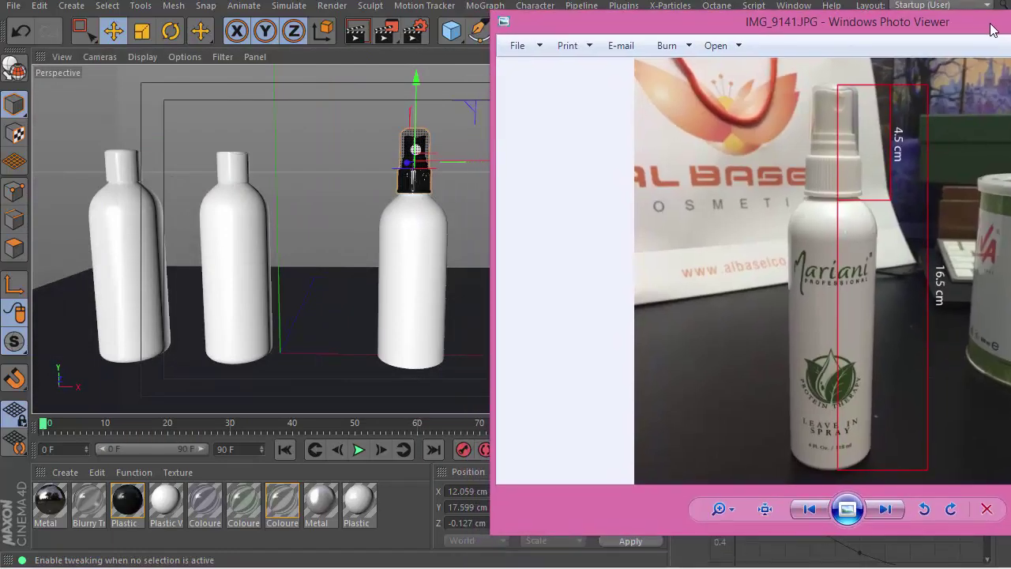
{"action": "left_click", "coordinate": [371, 182]}
{"action": "left_click", "coordinate": [703, 186]}
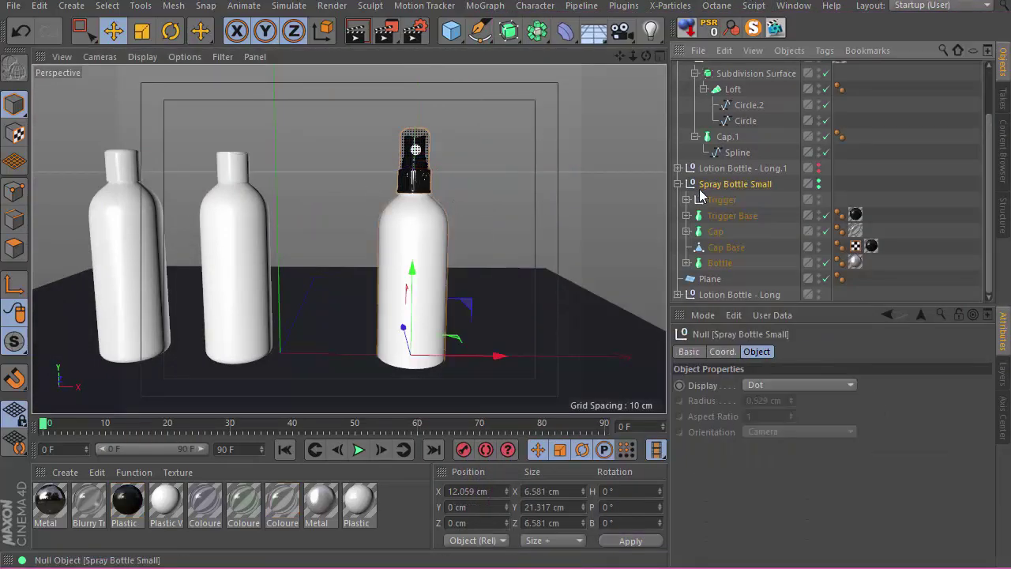
{"action": "left_click", "coordinate": [451, 31]}
{"action": "left_click_drag", "start_coordinate": [751, 401], "coordinate": [686, 388]}
{"action": "type", "text": "16.5"}
{"action": "key", "text": "Return"}
Drop the cube to the floor and move it along X to about 11.6 cm, around the spray bottle.
{"action": "key", "text": "v"}
{"action": "mouse_move", "coordinate": [479, 283]}
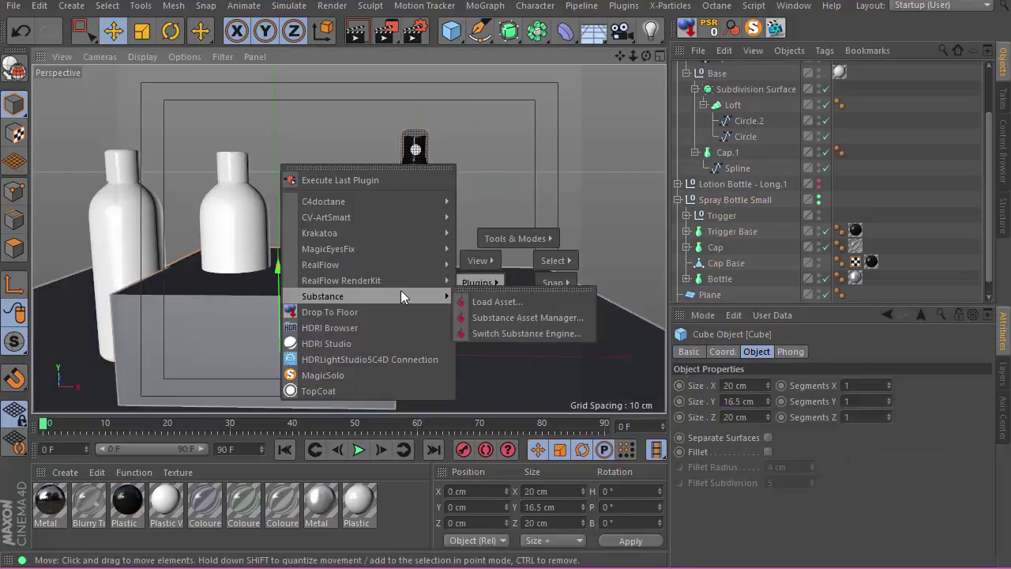
{"action": "left_click", "coordinate": [417, 310]}
{"action": "middle_click_drag", "start_coordinate": [416, 308], "coordinate": [364, 313], "text": "alt"}
{"action": "left_click_drag", "start_coordinate": [314, 271], "coordinate": [444, 271]}
{"action": "left_click_drag", "start_coordinate": [444, 271], "coordinate": [405, 295], "text": "alt"}
Select the Spray Bottle Small group in the front view and scale it down against the cube's height.
{"action": "key", "text": "F4"}
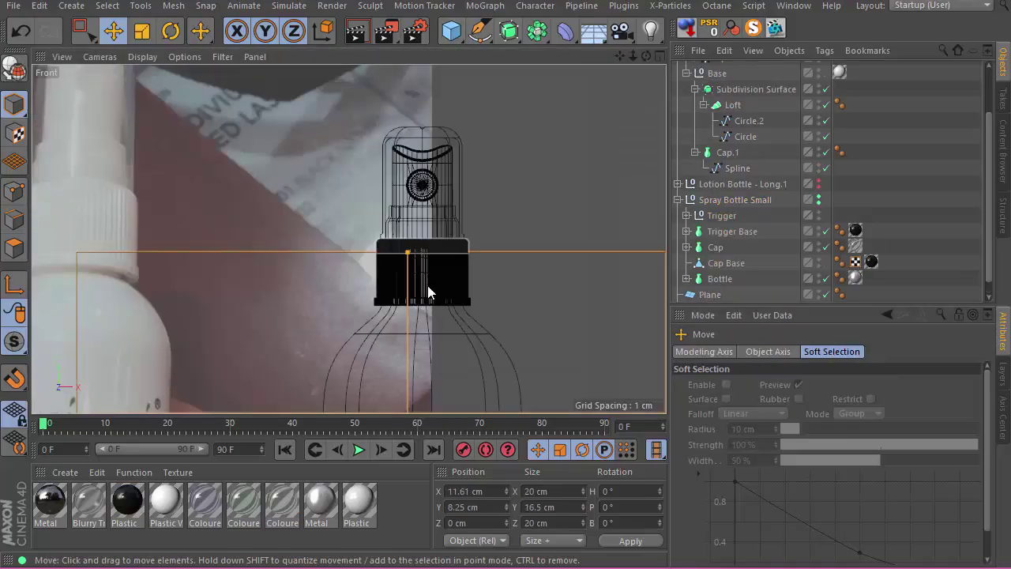
{"action": "scroll", "coordinate": [426, 292], "scroll_direction": "down", "scroll_amount": 4}
{"action": "left_click", "coordinate": [725, 196]}
{"action": "scroll", "coordinate": [490, 288], "scroll_direction": "down", "scroll_amount": 3}
{"action": "left_click_drag", "start_coordinate": [474, 291], "coordinate": [506, 290], "text": "alt"}
{"action": "key", "text": "ctrl+shift+z"}
{"action": "middle_click_drag", "start_coordinate": [507, 290], "coordinate": [499, 209], "text": "alt"}
{"action": "key", "text": "t"}
{"action": "left_click_drag", "start_coordinate": [573, 205], "coordinate": [454, 293]}
Select the bottom points of the small spray bottle's Bottle spline and raise them so the body rests on the floor line.
{"action": "left_click", "coordinate": [685, 279]}
{"action": "left_click", "coordinate": [728, 295]}
{"action": "left_click", "coordinate": [14, 191]}
{"action": "key", "text": "0"}
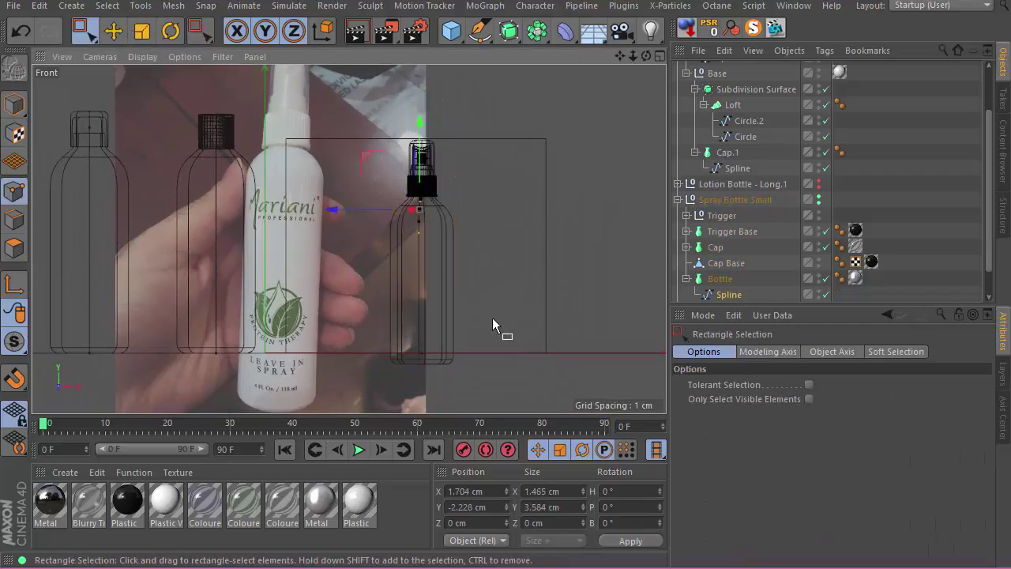
{"action": "left_click_drag", "start_coordinate": [493, 325], "coordinate": [379, 383]}
{"action": "left_click_drag", "start_coordinate": [422, 311], "coordinate": [424, 300]}
{"action": "mouse_move", "coordinate": [431, 353]}
{"action": "right_mouse_down", "text": "alt"}
{"action": "mouse_move", "coordinate": [497, 335]}
{"action": "mouse_move", "coordinate": [442, 344]}
{"action": "right_mouse_up", "text": "alt"}
{"action": "middle_click_drag", "start_coordinate": [486, 264], "coordinate": [454, 296], "text": "alt"}
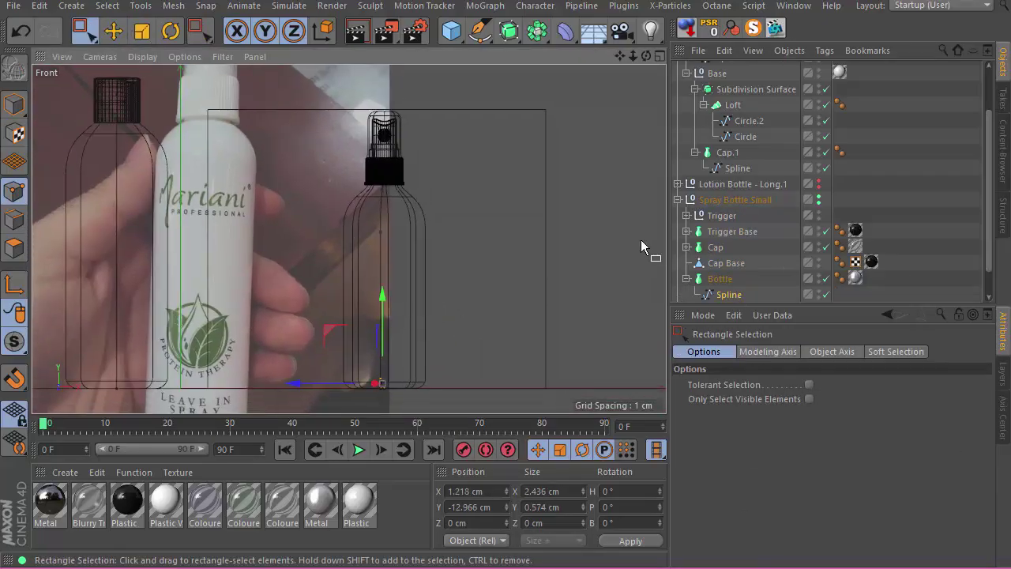
{"action": "left_click", "coordinate": [14, 104]}
{"action": "left_click", "coordinate": [761, 250]}
{"action": "middle_click_drag", "start_coordinate": [470, 246], "coordinate": [500, 233], "text": "alt"}
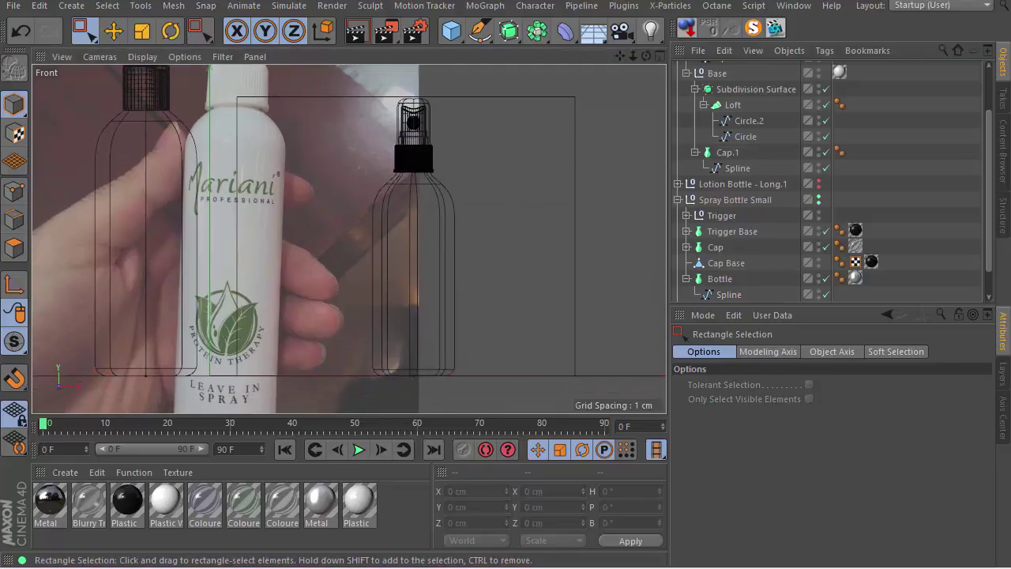
Check the bottle diameters in the reference photo and replace the measuring cube with a cylinder of radius 3.5/2 cm.
{"action": "key", "text": "alt+Tab"}
{"action": "left_click_drag", "start_coordinate": [648, 118], "coordinate": [651, 74]}
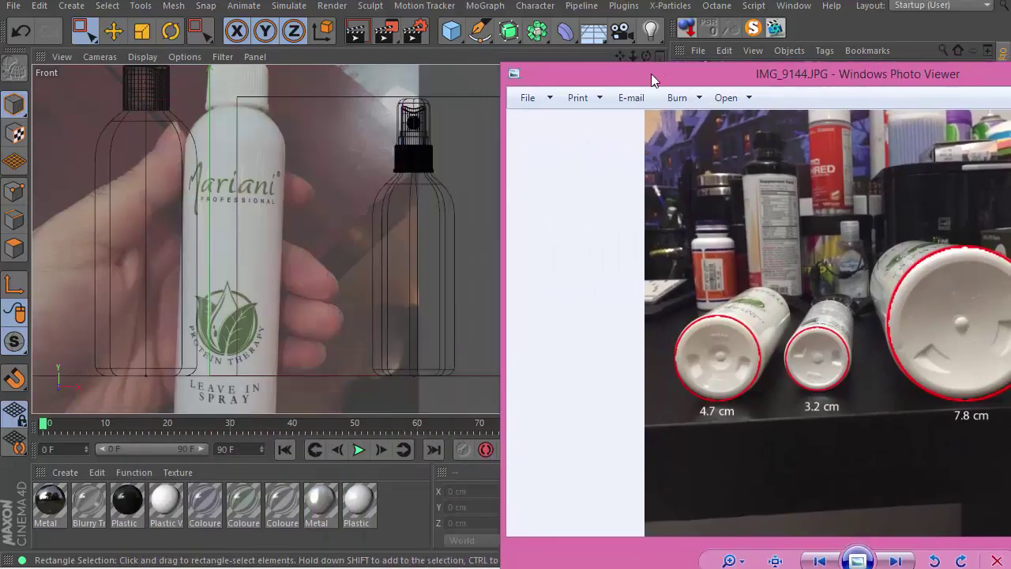
{"action": "key", "text": "alt+Tab"}
{"action": "right_click_drag", "start_coordinate": [498, 171], "coordinate": [550, 175], "text": "alt"}
{"action": "key", "text": "alt+Tab"}
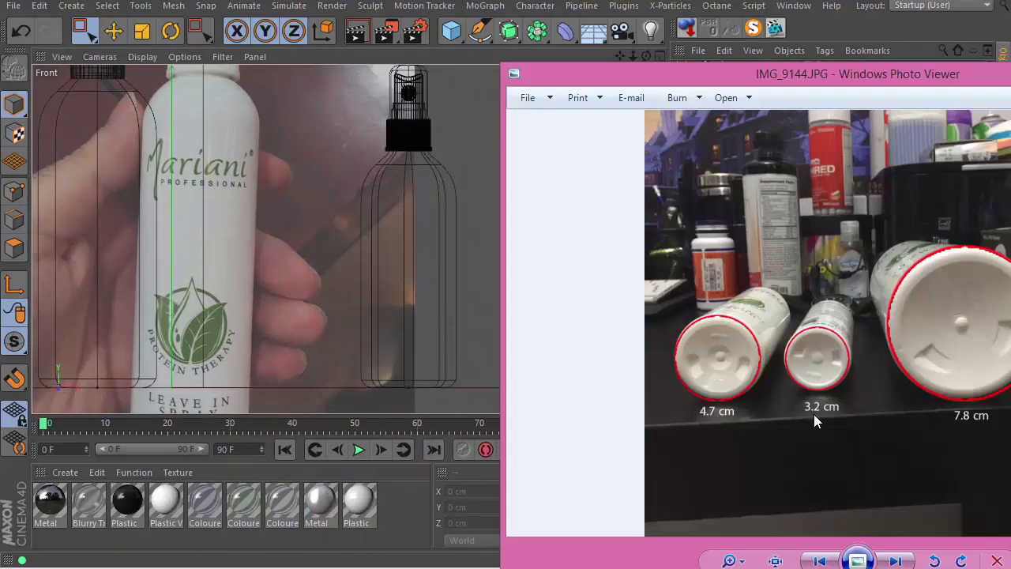
{"action": "key", "text": "alt+Tab"}
{"action": "key", "text": "ctrl+z"}
{"action": "key", "text": "ctrl+z"}
{"action": "left_click_drag", "start_coordinate": [458, 37], "coordinate": [750, 41]}
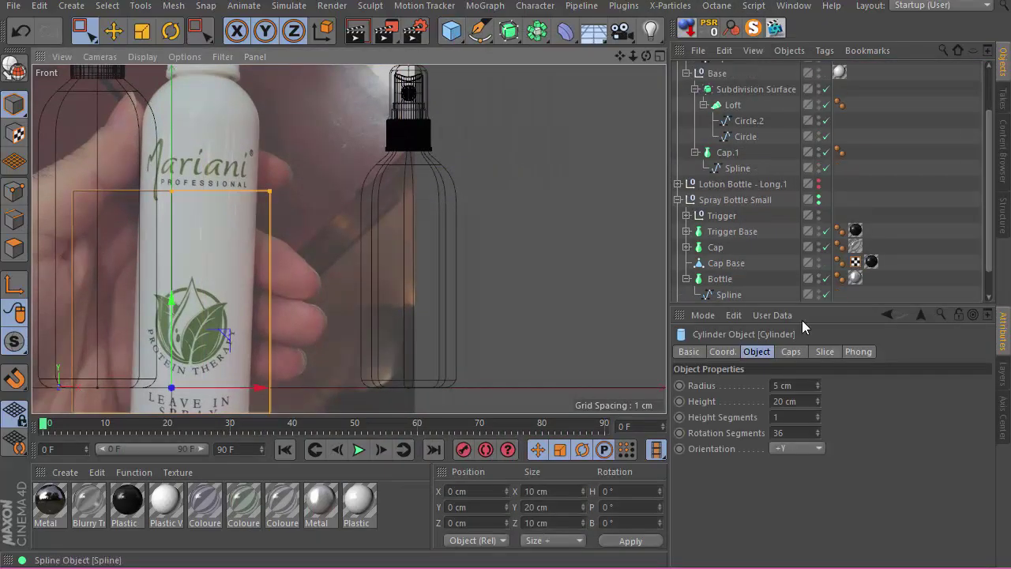
{"action": "left_click", "coordinate": [806, 385]}
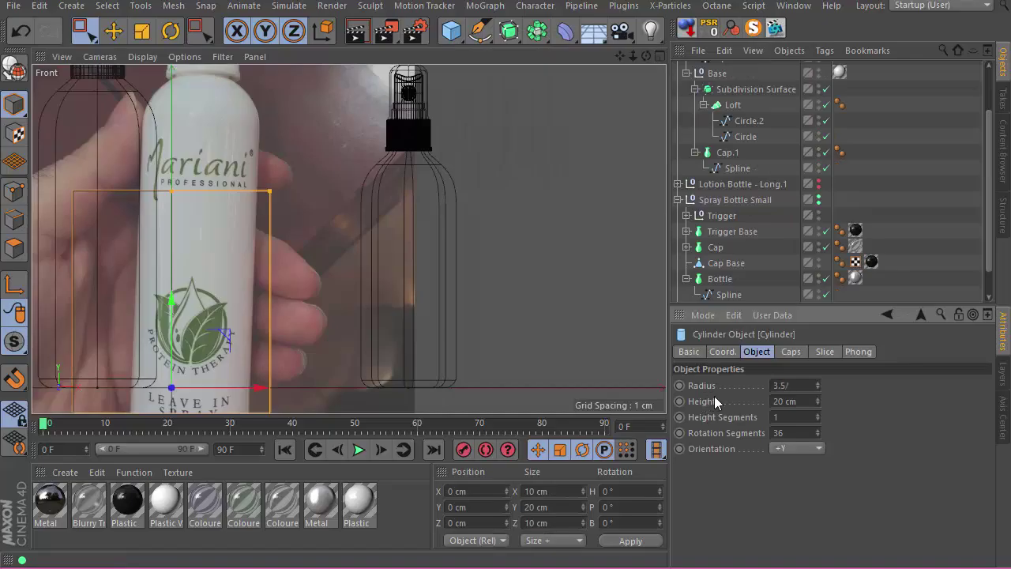
{"action": "key", "text": "e"}
Move the cylinder along X and adjust its height so it surrounds the spray bottle's body in the front view.
{"action": "left_click_drag", "start_coordinate": [240, 387], "coordinate": [478, 365]}
{"action": "left_click_drag", "start_coordinate": [415, 278], "coordinate": [415, 275]}
{"action": "scroll", "coordinate": [433, 296], "scroll_direction": "up", "scroll_amount": 1}
{"action": "mouse_move", "coordinate": [481, 339]}
{"action": "left_mouse_down"}
{"action": "mouse_move", "coordinate": [469, 339]}
{"action": "mouse_move", "coordinate": [480, 337]}
{"action": "left_mouse_up"}
Narrow the Bottle spline's side by moving its points inward until the body matches the cylinder's width.
{"action": "left_click", "coordinate": [720, 278]}
{"action": "left_click", "coordinate": [728, 295]}
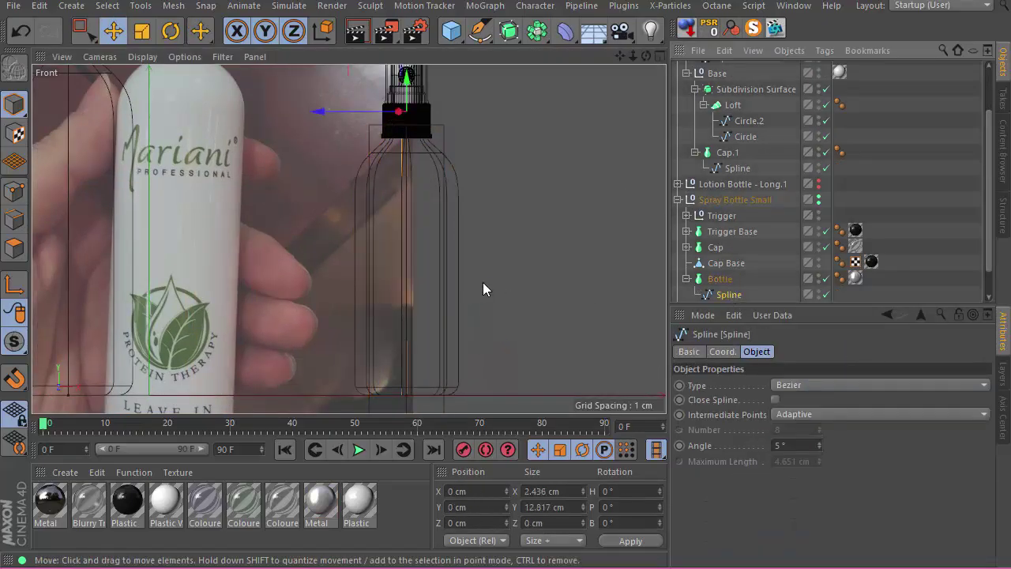
{"action": "left_click", "coordinate": [719, 279]}
{"action": "left_click", "coordinate": [723, 351]}
{"action": "right_click", "coordinate": [945, 385]}
{"action": "double_click", "coordinate": [704, 295]}
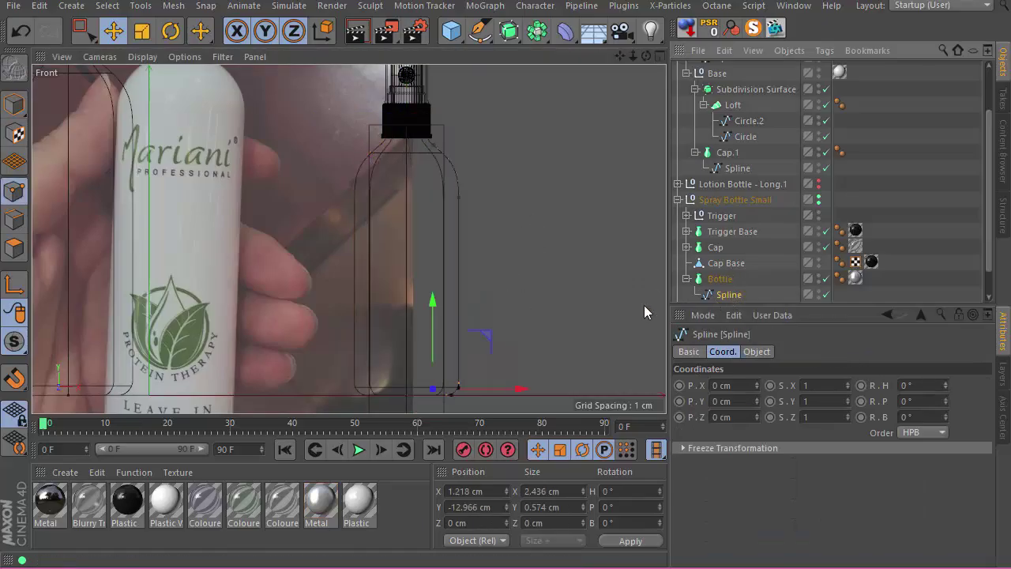
{"action": "scroll", "coordinate": [504, 182], "scroll_direction": "up", "scroll_amount": 1}
{"action": "scroll", "coordinate": [472, 207], "scroll_direction": "down", "scroll_amount": 3}
{"action": "key", "text": "space"}
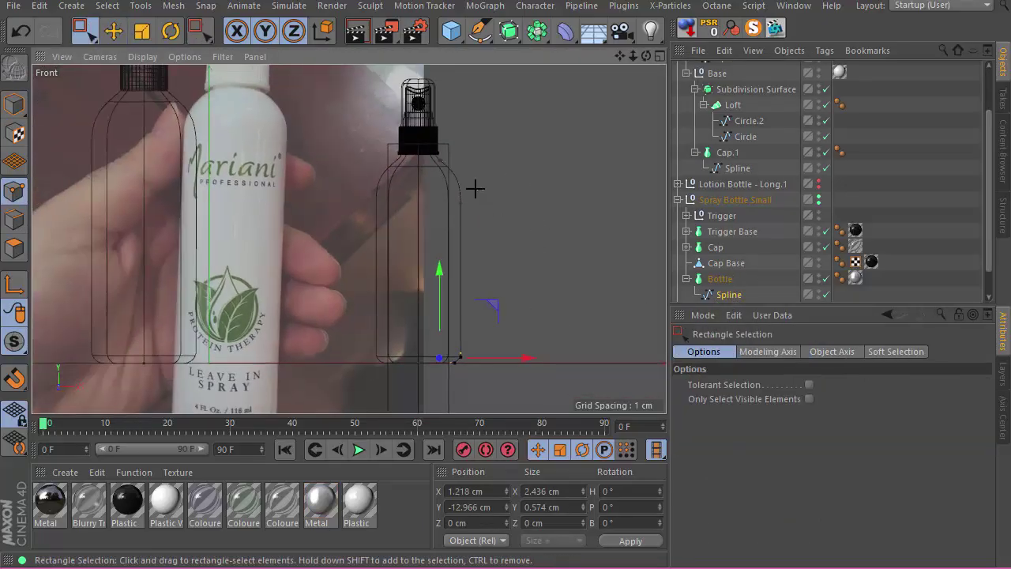
{"action": "mouse_move", "coordinate": [527, 287]}
{"action": "left_mouse_down"}
{"action": "mouse_move", "coordinate": [519, 285]}
{"action": "mouse_move", "coordinate": [527, 289]}
{"action": "left_mouse_up"}
Select the Bottle spline's shoulder points just below the cap base and raise them slightly.
{"action": "scroll", "coordinate": [480, 256], "scroll_direction": "up", "scroll_amount": 2}
{"action": "middle_click_drag", "start_coordinate": [479, 218], "coordinate": [477, 328], "text": "alt"}
{"action": "scroll", "coordinate": [440, 224], "scroll_direction": "up", "scroll_amount": 3}
{"action": "left_click_drag", "start_coordinate": [477, 219], "coordinate": [439, 240]}
{"action": "scroll", "coordinate": [424, 202], "scroll_direction": "up", "scroll_amount": 4}
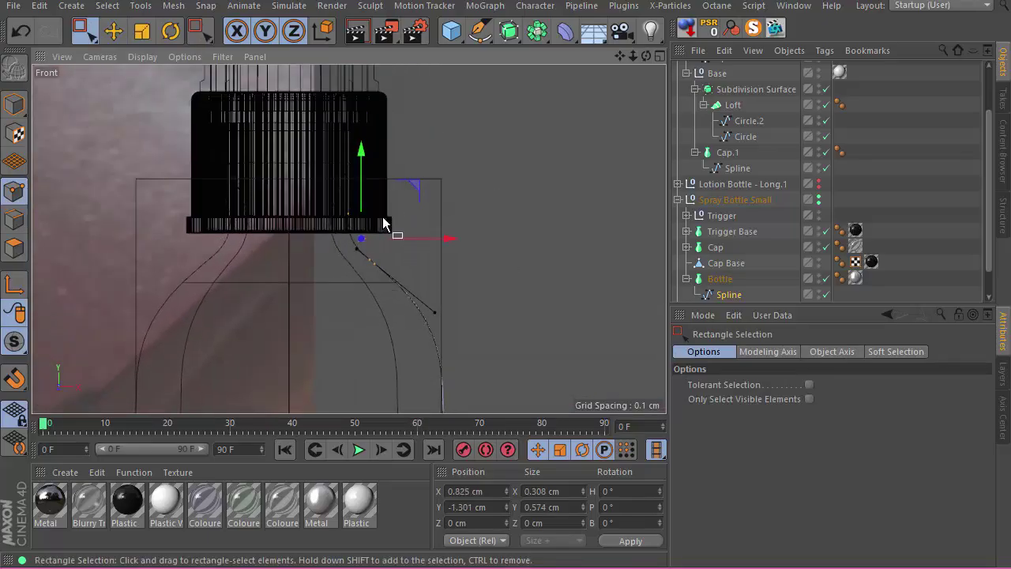
{"action": "middle_click_drag", "start_coordinate": [457, 308], "coordinate": [451, 255], "text": "alt"}
{"action": "right_click_drag", "start_coordinate": [446, 260], "coordinate": [425, 265], "text": "alt"}
{"action": "left_click_drag", "start_coordinate": [454, 365], "coordinate": [419, 398], "text": "shift"}
{"action": "left_click_drag", "start_coordinate": [401, 200], "coordinate": [409, 186]}
{"action": "right_click_drag", "start_coordinate": [428, 245], "coordinate": [341, 259], "text": "alt"}
{"action": "right_click_drag", "start_coordinate": [401, 229], "coordinate": [516, 222], "text": "alt"}
Pull the shoulder point's Bezier handle outward and upward to round the shoulder, and nudge the shoulder points up.
{"action": "left_click_drag", "start_coordinate": [424, 219], "coordinate": [468, 268]}
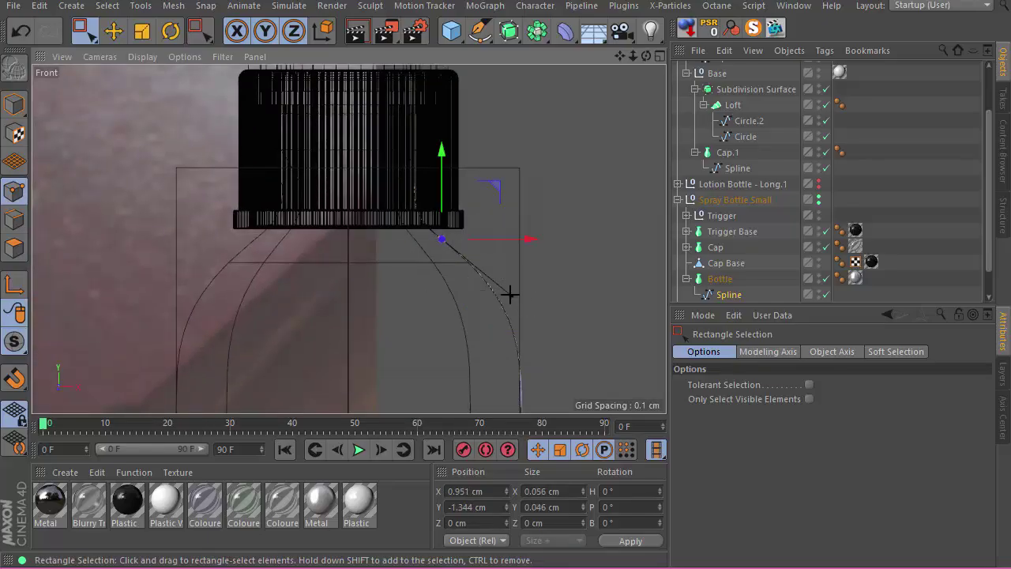
{"action": "left_click", "coordinate": [510, 294]}
{"action": "key", "text": "space"}
{"action": "left_click", "coordinate": [444, 241]}
{"action": "left_click_drag", "start_coordinate": [510, 295], "coordinate": [523, 270]}
{"action": "key", "text": "space"}
{"action": "left_click_drag", "start_coordinate": [457, 274], "coordinate": [426, 224]}
{"action": "mouse_move", "coordinate": [445, 195]}
{"action": "left_mouse_down"}
{"action": "mouse_move", "coordinate": [446, 183]}
{"action": "mouse_move", "coordinate": [444, 192]}
{"action": "left_mouse_up"}
Select the Trigger, Trigger Base, Cap and Cap Base together and scale them down to suit the narrower body.
{"action": "middle_click_drag", "start_coordinate": [445, 192], "coordinate": [443, 275], "text": "alt"}
{"action": "right_click_drag", "start_coordinate": [442, 276], "coordinate": [399, 275], "text": "alt"}
{"action": "left_click", "coordinate": [725, 265]}
{"action": "left_click", "coordinate": [730, 216], "text": "shift"}
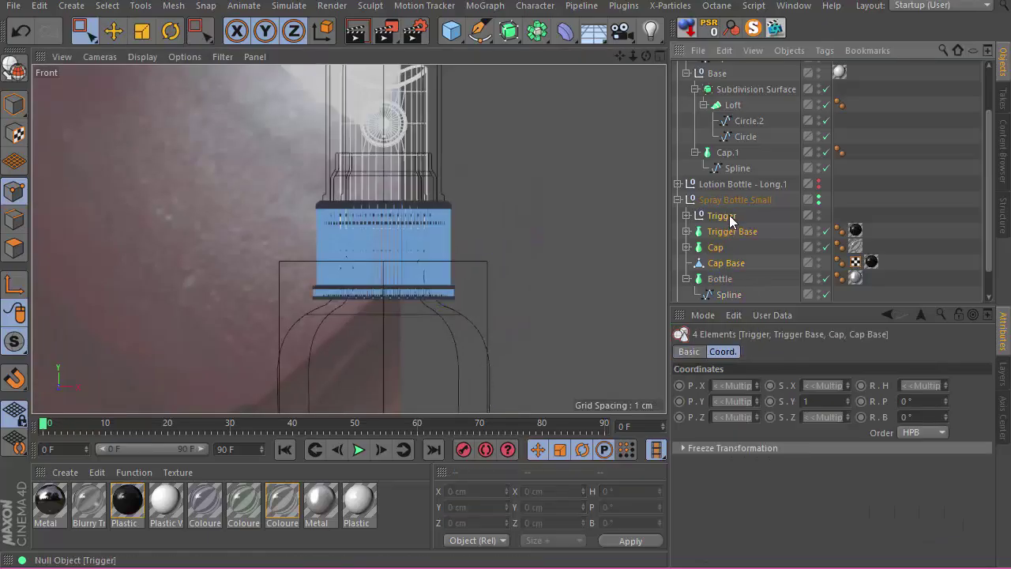
{"action": "key", "text": "Return"}
{"action": "right_click_drag", "start_coordinate": [489, 210], "coordinate": [454, 211], "text": "alt"}
{"action": "key", "text": "t"}
{"action": "left_click_drag", "start_coordinate": [559, 153], "coordinate": [514, 167]}
{"action": "mouse_move", "coordinate": [509, 225]}
{"action": "right_mouse_down", "text": "alt"}
{"action": "mouse_move", "coordinate": [466, 239]}
{"action": "mouse_move", "coordinate": [499, 237]}
{"action": "right_mouse_up", "text": "alt"}
{"action": "left_click_drag", "start_coordinate": [550, 164], "coordinate": [537, 167]}
Lower the scaled pump parts along Y until the cap base sits on the bottle's shoulder.
{"action": "key", "text": "e"}
{"action": "left_click_drag", "start_coordinate": [448, 135], "coordinate": [448, 147]}
{"action": "right_click_drag", "start_coordinate": [495, 232], "coordinate": [533, 230], "text": "alt"}
{"action": "left_click_drag", "start_coordinate": [418, 168], "coordinate": [418, 165]}
{"action": "right_click_drag", "start_coordinate": [428, 282], "coordinate": [505, 278], "text": "alt"}
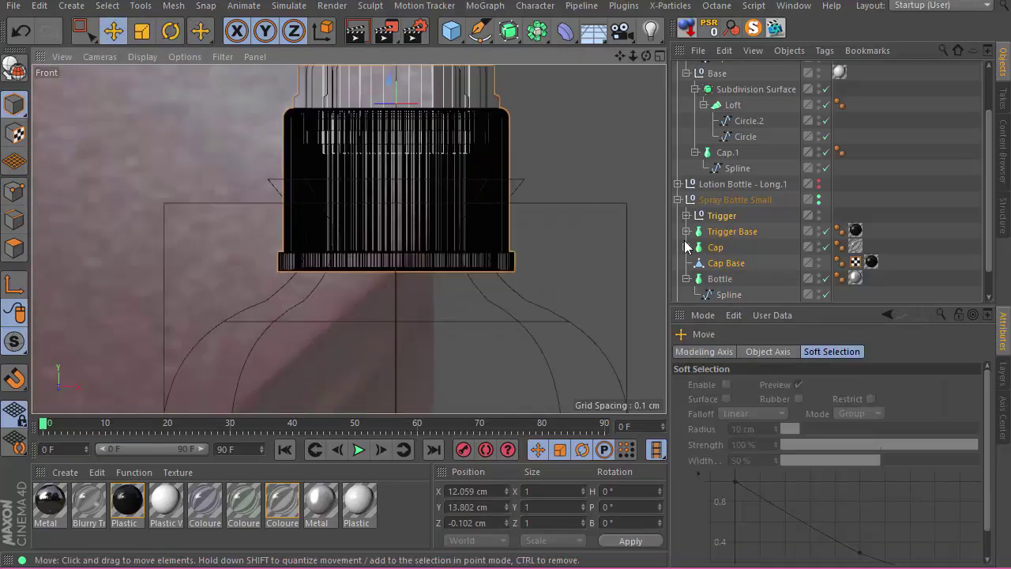
Reshape the Bottle spline beneath the cap base, placing the shoulder point at about X 1 cm and Y -1.24 cm.
{"action": "left_click", "coordinate": [726, 294]}
{"action": "key", "text": "Return"}
{"action": "middle_click_drag", "start_coordinate": [575, 295], "coordinate": [444, 228], "text": "alt"}
{"action": "right_click", "coordinate": [495, 255]}
{"action": "left_click", "coordinate": [548, 271]}
{"action": "key", "text": "ctrl+z"}
{"action": "right_click", "coordinate": [497, 228]}
{"action": "right_click_drag", "start_coordinate": [444, 229], "coordinate": [521, 226], "text": "alt"}
{"action": "left_click_drag", "start_coordinate": [365, 226], "coordinate": [372, 175]}
{"action": "left_click", "coordinate": [358, 242]}
{"action": "left_click", "coordinate": [375, 256]}
{"action": "left_click_drag", "start_coordinate": [429, 203], "coordinate": [434, 206]}
{"action": "right_click_drag", "start_coordinate": [501, 210], "coordinate": [395, 251], "text": "alt"}
{"action": "middle_click_drag", "start_coordinate": [496, 271], "coordinate": [464, 202], "text": "alt"}
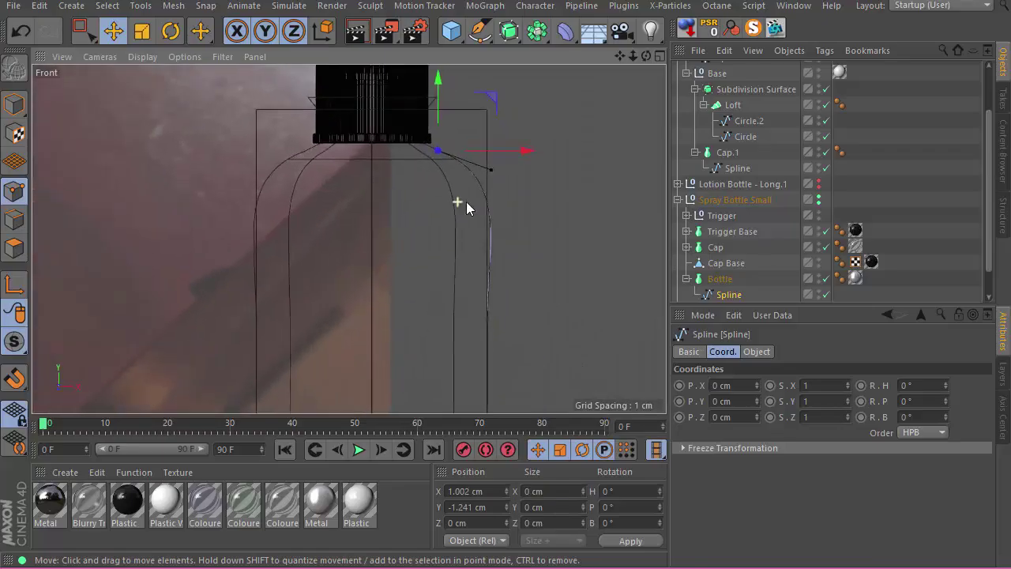
Shorten the shoulder point's handle and pull the flared neck point inward so it stays inside the cap base.
{"action": "right_click_drag", "start_coordinate": [466, 201], "coordinate": [509, 183], "text": "alt"}
{"action": "left_click_drag", "start_coordinate": [515, 164], "coordinate": [496, 158]}
{"action": "right_click_drag", "start_coordinate": [508, 190], "coordinate": [456, 204], "text": "alt"}
{"action": "middle_click_drag", "start_coordinate": [481, 101], "coordinate": [452, 183], "text": "alt"}
{"action": "right_click_drag", "start_coordinate": [452, 184], "coordinate": [514, 174], "text": "alt"}
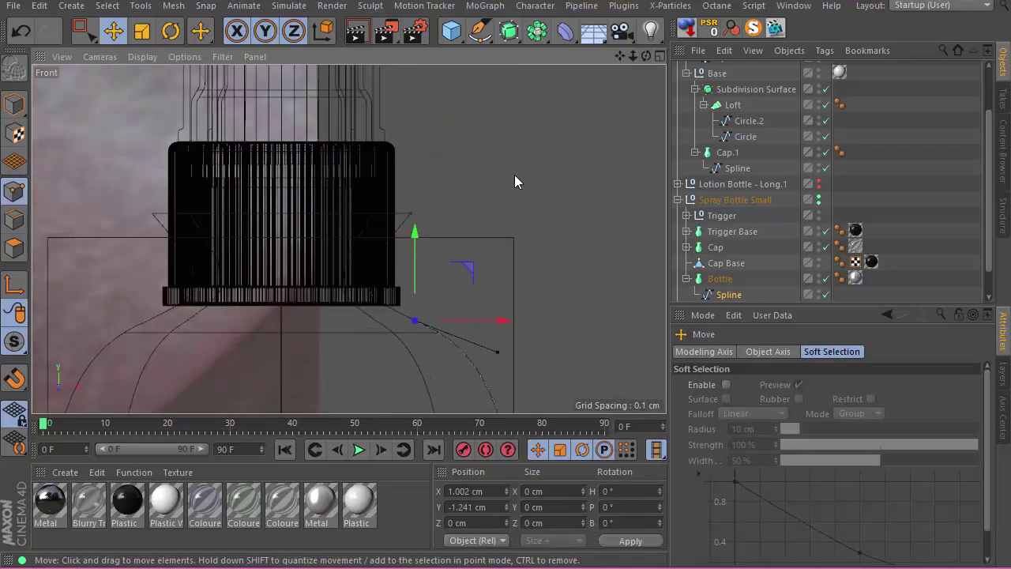
{"action": "left_click_drag", "start_coordinate": [411, 213], "coordinate": [378, 213]}
{"action": "left_click", "coordinate": [463, 240]}
{"action": "right_click_drag", "start_coordinate": [463, 239], "coordinate": [392, 247], "text": "alt"}
Return to the perspective view and delete the measuring cylinder around the spray bottle.
{"action": "key", "text": "F1"}
{"action": "left_click_drag", "start_coordinate": [396, 228], "coordinate": [403, 161], "text": "alt"}
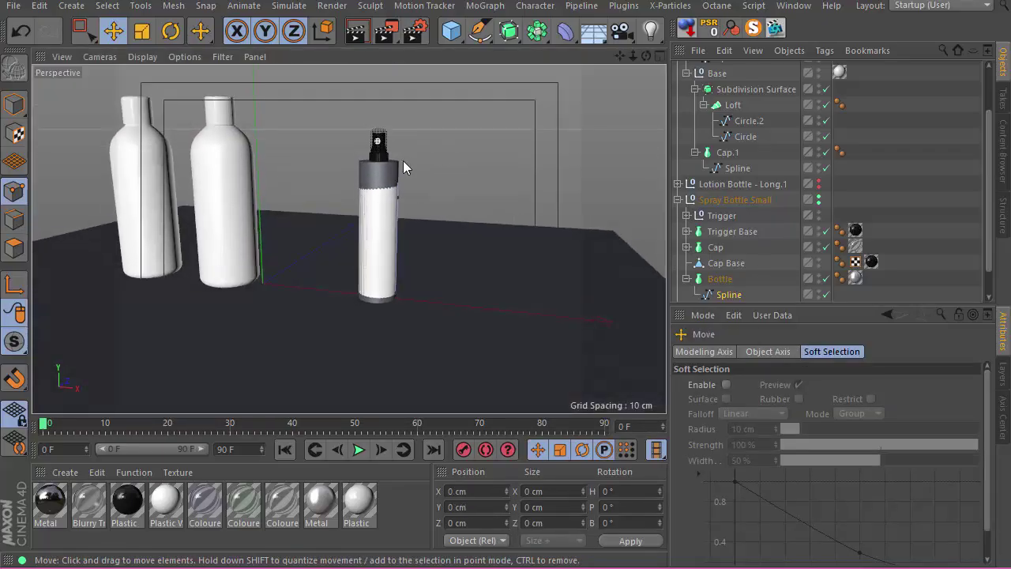
{"action": "left_click", "coordinate": [14, 104]}
{"action": "left_click", "coordinate": [389, 175]}
{"action": "key", "text": "Delete"}
{"action": "mouse_move", "coordinate": [377, 158]}
{"action": "right_mouse_down", "text": "alt"}
{"action": "mouse_move", "coordinate": [529, 134]}
{"action": "mouse_move", "coordinate": [387, 158]}
{"action": "right_mouse_up", "text": "alt"}
{"action": "left_click_drag", "start_coordinate": [388, 246], "coordinate": [442, 239], "text": "alt"}
Select the Spray Bottle Small group and compare its size and shape with the reference photo.
{"action": "left_click", "coordinate": [678, 184]}
{"action": "left_click", "coordinate": [741, 277]}
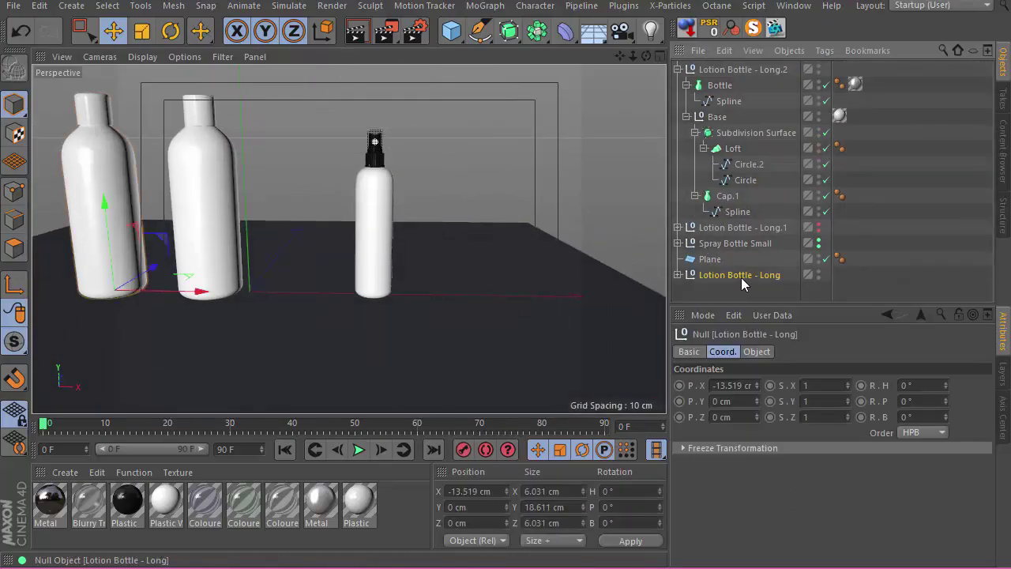
{"action": "double_click", "coordinate": [734, 242]}
{"action": "left_click", "coordinate": [904, 199]}
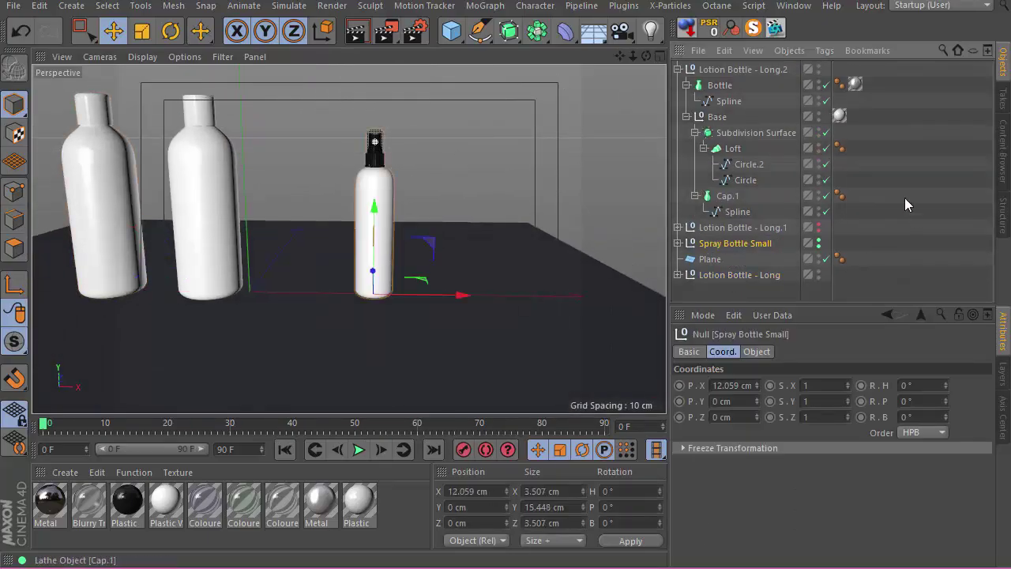
{"action": "key", "text": "alt+Tab"}
{"action": "mouse_move", "coordinate": [1010, 103]}
{"action": "left_mouse_down"}
{"action": "mouse_move", "coordinate": [766, 35]}
{"action": "mouse_move", "coordinate": [1010, 57]}
{"action": "left_mouse_up"}
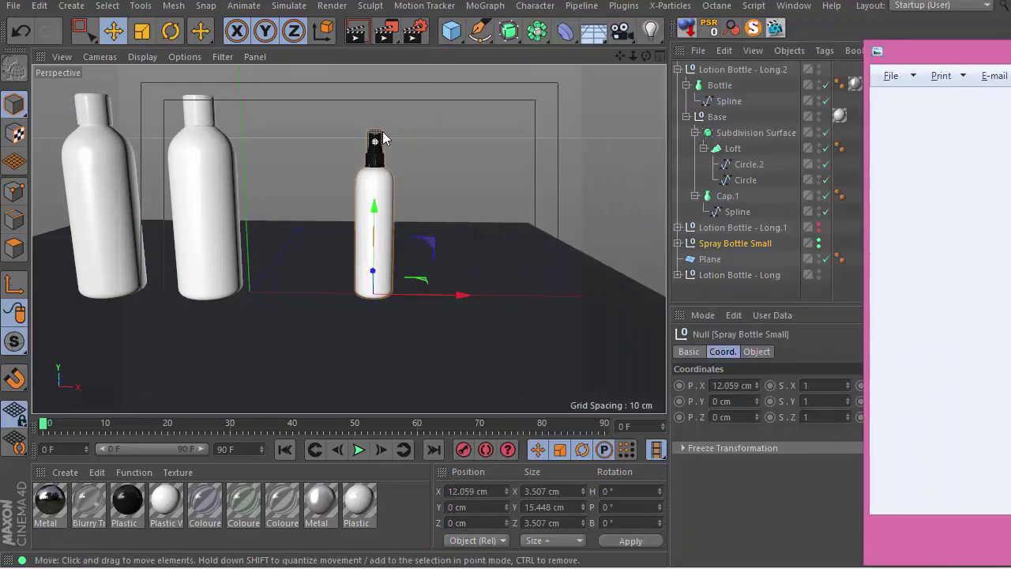
Hide the spray bottle's Cap and open the Trigger group's Body mesh for point editing.
{"action": "right_click_drag", "start_coordinate": [382, 133], "coordinate": [419, 270], "text": "alt"}
{"action": "left_click", "coordinate": [390, 240]}
{"action": "left_click", "coordinate": [677, 243]}
{"action": "double_click", "coordinate": [819, 291], "text": "alt"}
{"action": "scroll", "coordinate": [735, 197], "scroll_direction": "down", "scroll_amount": 1}
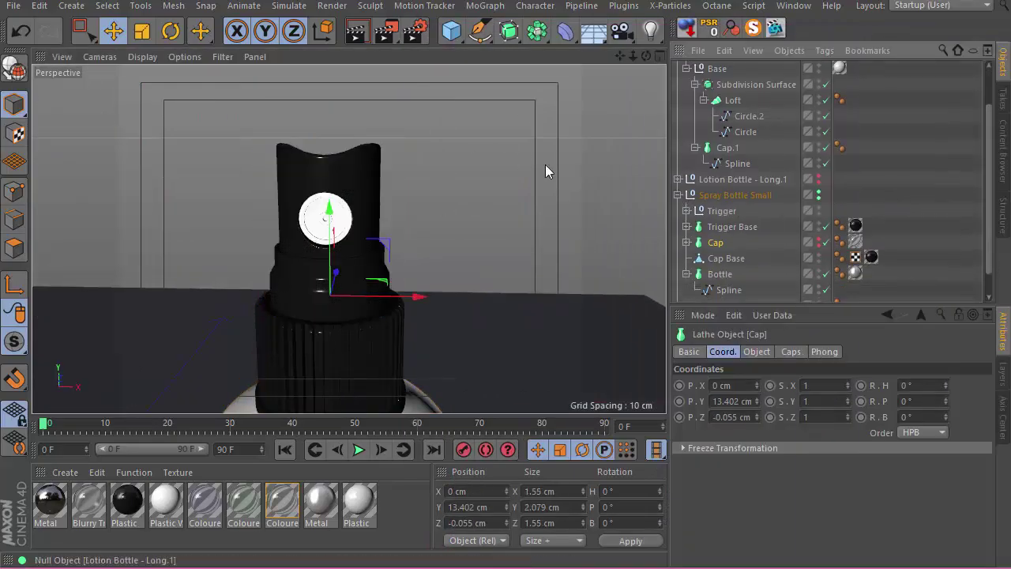
{"action": "left_click_drag", "start_coordinate": [364, 180], "coordinate": [364, 177]}
{"action": "left_click", "coordinate": [365, 179]}
{"action": "left_click", "coordinate": [685, 211]}
{"action": "key", "text": "Return"}
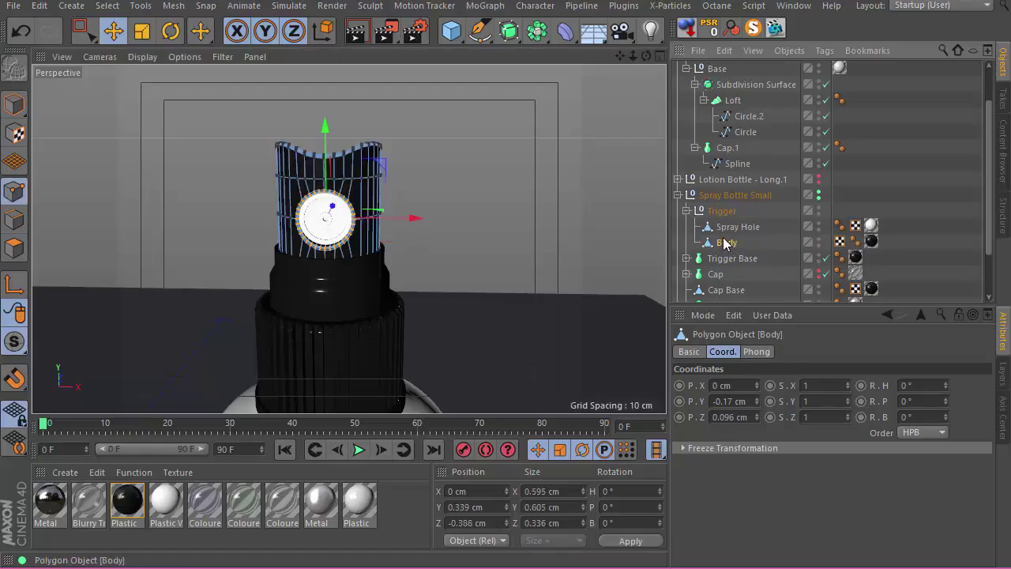
Select the points along the curved top rim of the trigger Body, undoing the trial scale.
{"action": "key", "text": "s"}
{"action": "right_click_drag", "start_coordinate": [406, 189], "coordinate": [372, 246], "text": "alt"}
{"action": "left_click_drag", "start_coordinate": [372, 246], "coordinate": [410, 207], "text": "alt"}
{"action": "key", "text": "0"}
{"action": "left_click_drag", "start_coordinate": [558, 140], "coordinate": [71, 299]}
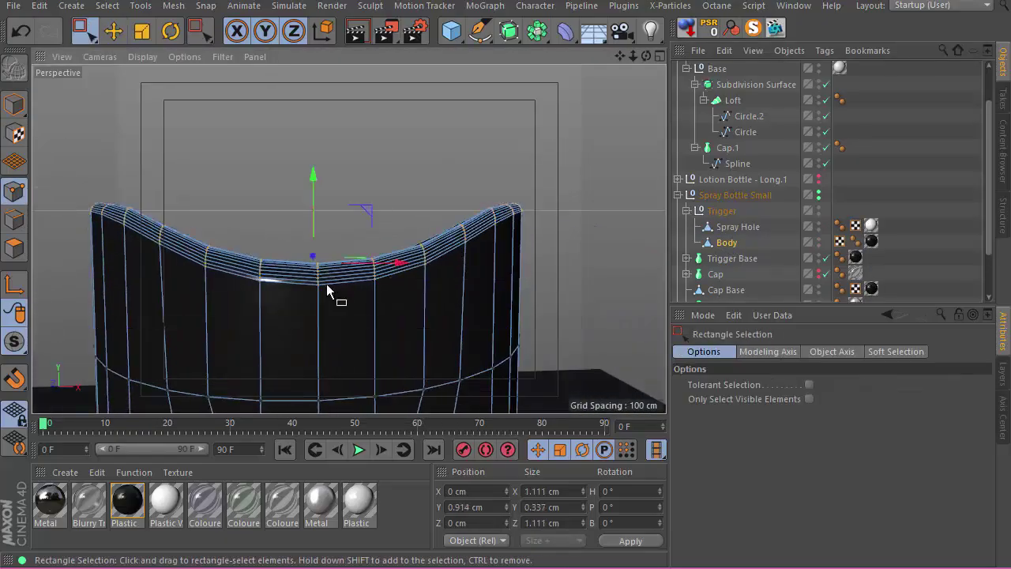
{"action": "left_click_drag", "start_coordinate": [326, 283], "coordinate": [403, 316], "text": "alt"}
{"action": "right_click_drag", "start_coordinate": [403, 316], "coordinate": [365, 279], "text": "alt"}
{"action": "left_click_drag", "start_coordinate": [365, 279], "coordinate": [356, 243], "text": "alt"}
{"action": "key", "text": "t"}
{"action": "key", "text": "ctrl+z"}
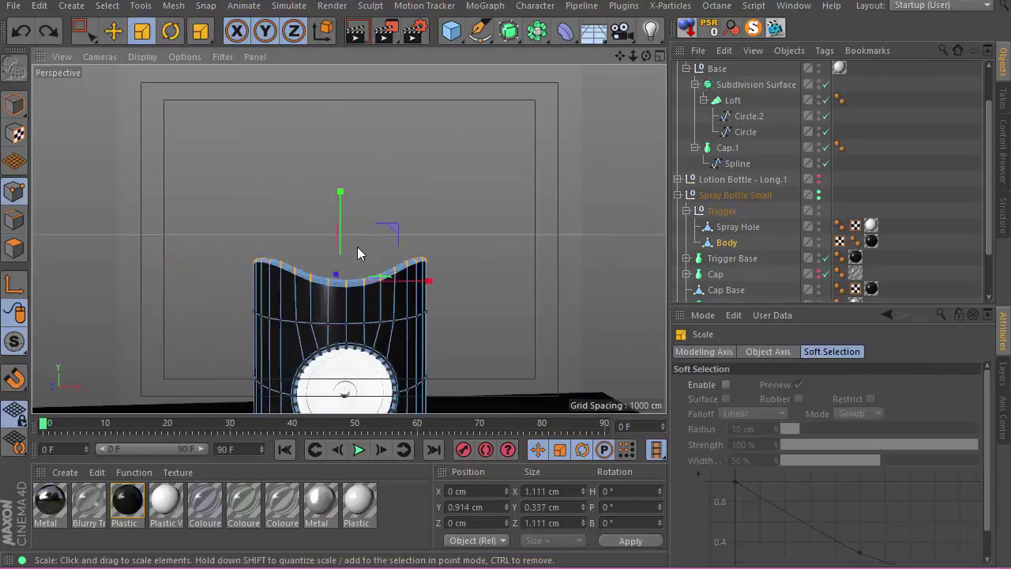
Enable soft selection for scaling with a radius of 0.8 cm and the Restrict option on.
{"action": "right_click_drag", "start_coordinate": [357, 246], "coordinate": [419, 264], "text": "alt"}
{"action": "left_click", "coordinate": [750, 353]}
{"action": "left_click", "coordinate": [805, 352]}
{"action": "left_click", "coordinate": [726, 385]}
{"action": "middle_click_drag", "start_coordinate": [398, 327], "coordinate": [396, 255], "text": "alt"}
{"action": "left_click_drag", "start_coordinate": [776, 429], "coordinate": [786, 474]}
{"action": "left_click", "coordinate": [870, 399]}
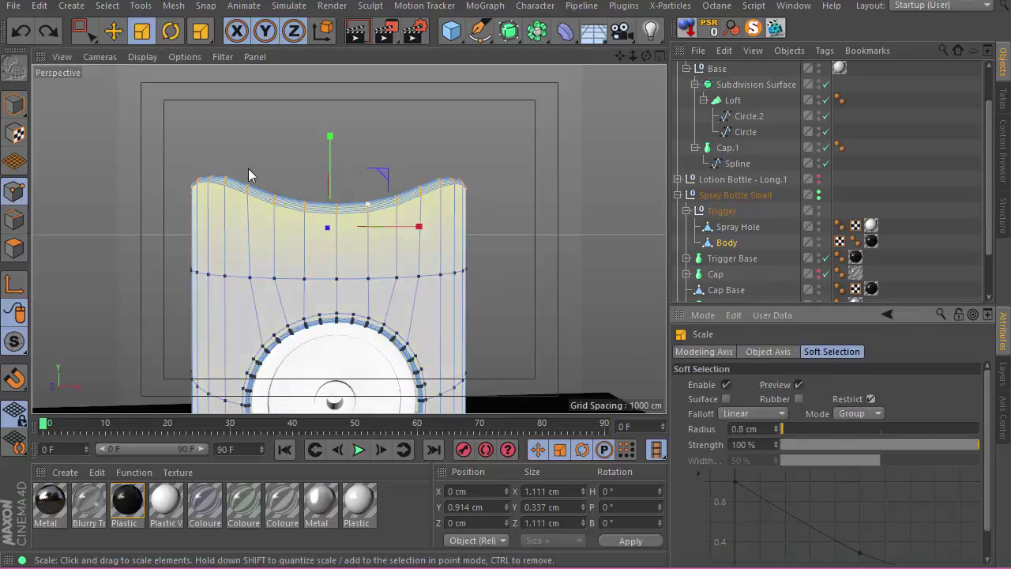
Scale the trigger's top rim points down along Y to about 0.238 cm, making the finger dip shallower.
{"action": "left_click_drag", "start_coordinate": [331, 137], "coordinate": [339, 181]}
{"action": "mouse_move", "coordinate": [344, 228]}
{"action": "left_mouse_down", "text": "alt"}
{"action": "mouse_move", "coordinate": [370, 267]}
{"action": "mouse_move", "coordinate": [343, 229]}
{"action": "left_mouse_up", "text": "alt"}
{"action": "left_click_drag", "start_coordinate": [333, 135], "coordinate": [337, 188]}
{"action": "left_click_drag", "start_coordinate": [337, 215], "coordinate": [334, 304], "text": "alt"}
{"action": "scroll", "coordinate": [334, 304], "scroll_direction": "down", "scroll_amount": 3}
{"action": "middle_click_drag", "start_coordinate": [334, 304], "coordinate": [313, 285], "text": "alt"}
Turn off soft selection and its Restrict option, and unhide Lotion Bottle - Long.1 and the spray bottle's Cap.
{"action": "double_click", "coordinate": [817, 183], "text": "alt"}
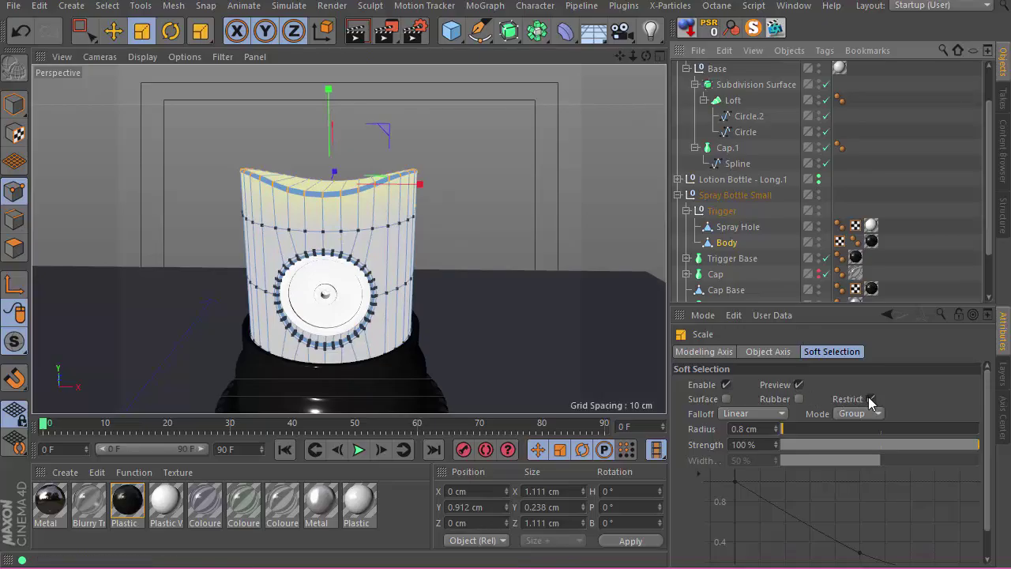
{"action": "left_click", "coordinate": [870, 398]}
{"action": "left_click", "coordinate": [725, 385]}
{"action": "left_click", "coordinate": [16, 106]}
{"action": "left_click", "coordinate": [818, 277], "text": "alt"}
{"action": "key", "text": "h"}
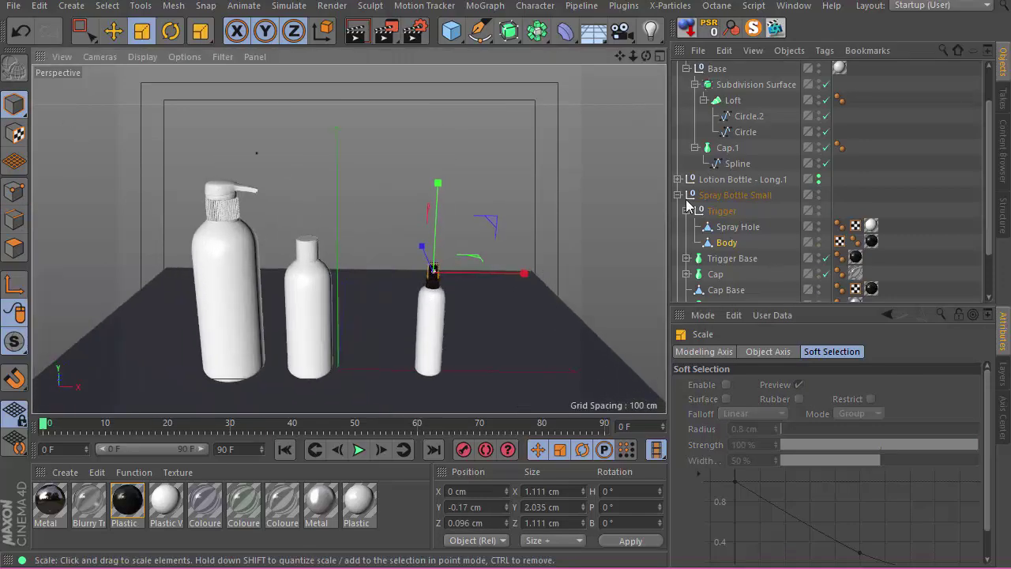
Move Lotion Bottle - Long.1 along X to about 4.6 cm beside the spray bottle and bring up the reference photo.
{"action": "left_click", "coordinate": [678, 195]}
{"action": "left_click", "coordinate": [760, 229]}
{"action": "key", "text": "e"}
{"action": "left_click_drag", "start_coordinate": [308, 371], "coordinate": [444, 371]}
{"action": "left_click_drag", "start_coordinate": [443, 371], "coordinate": [448, 373]}
{"action": "scroll", "coordinate": [300, 253], "scroll_direction": "up", "scroll_amount": 3}
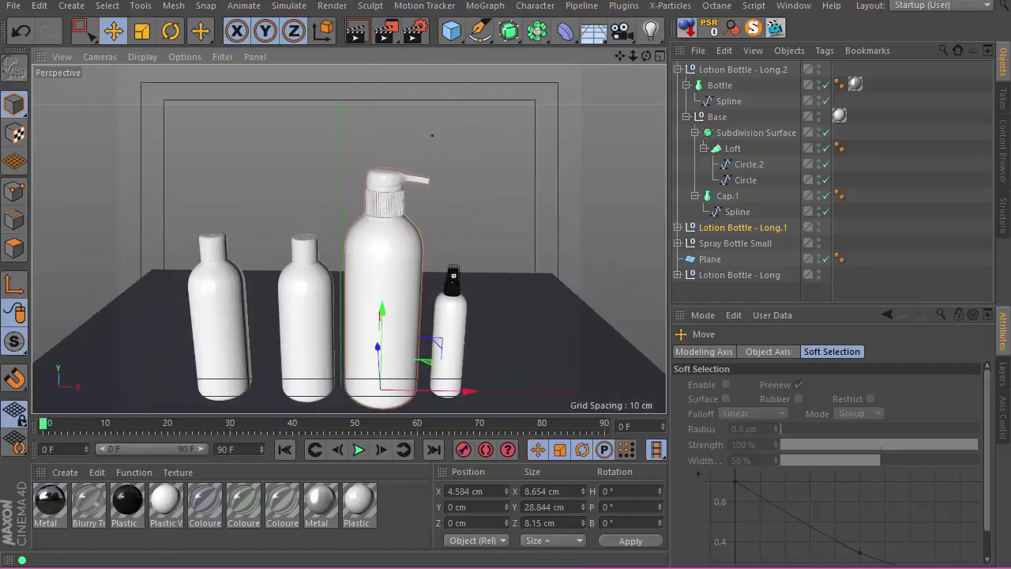
{"action": "left_click_drag", "start_coordinate": [1010, 57], "coordinate": [1010, 70]}
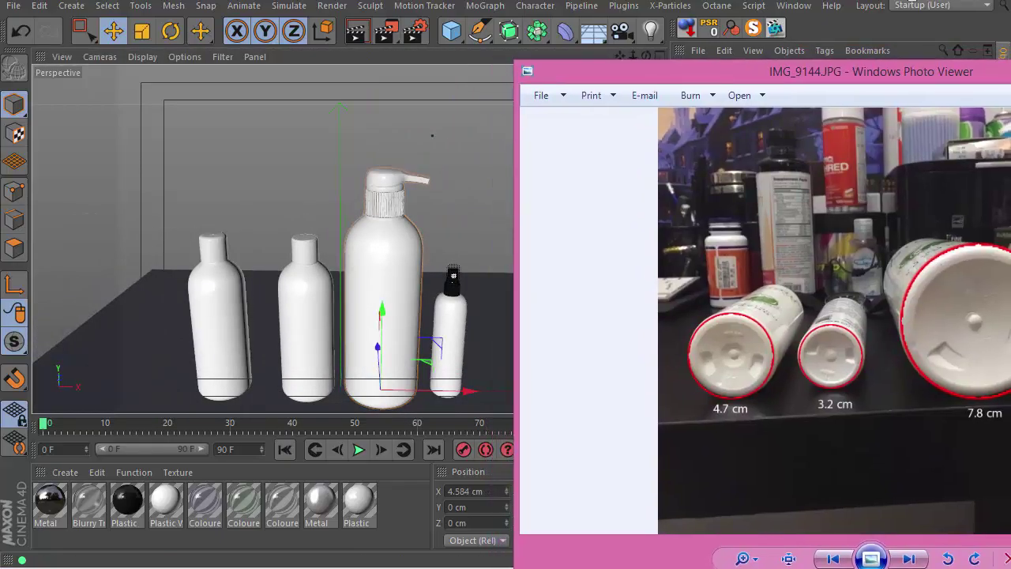
Select the Bottle lathe in Lotion Bottle - Long.1 and set its coordinate readout to World.
{"action": "left_click", "coordinate": [406, 243]}
{"action": "left_click", "coordinate": [407, 244]}
{"action": "left_click", "coordinate": [733, 30]}
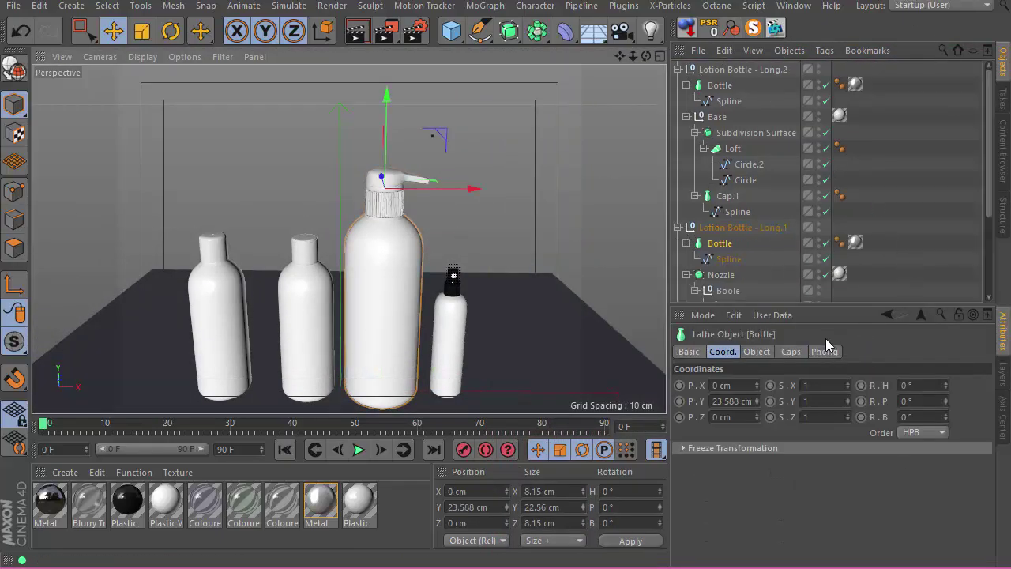
{"action": "left_click", "coordinate": [763, 353]}
{"action": "left_click", "coordinate": [726, 353]}
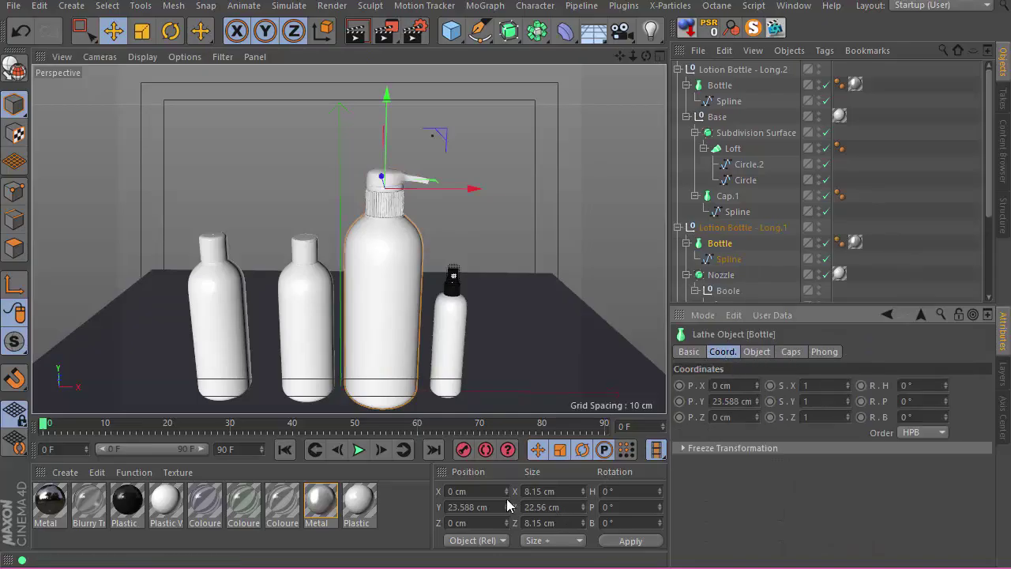
{"action": "left_click", "coordinate": [478, 540]}
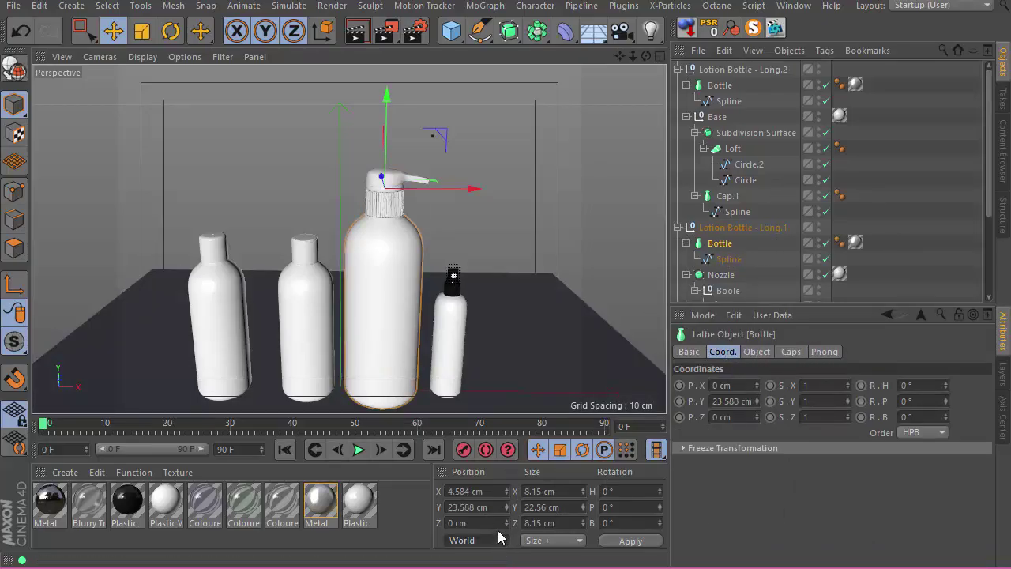
{"action": "left_click_drag", "start_coordinate": [540, 330], "coordinate": [534, 273], "text": "alt"}
Browse the reference photos in Windows Photo Viewer for the large lotion bottle's base diameter and pump dimensions.
{"action": "key", "text": "alt+Tab"}
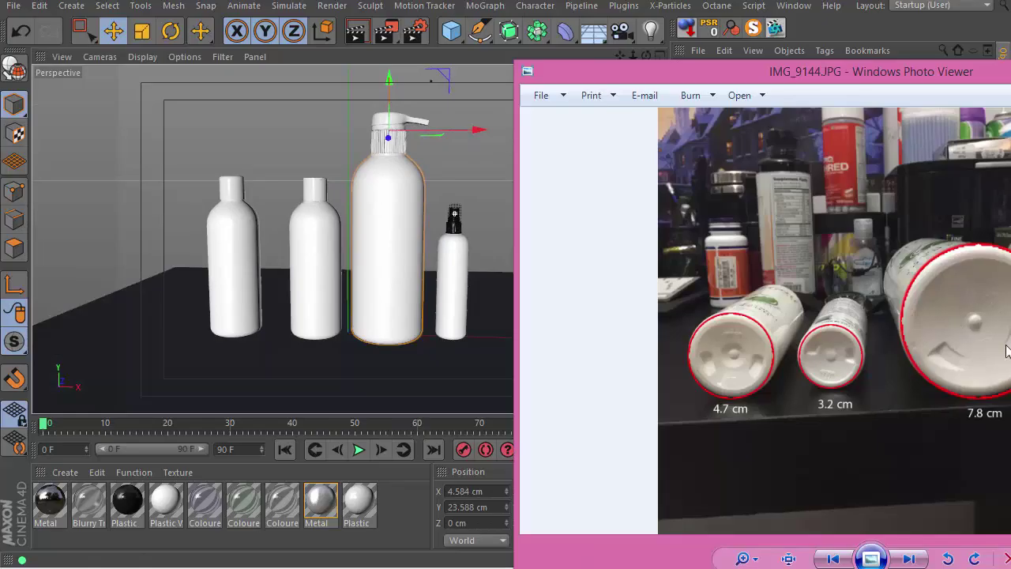
{"action": "left_click_drag", "start_coordinate": [667, 72], "coordinate": [989, 83]}
{"action": "key", "text": "alt+Tab"}
{"action": "left_click", "coordinate": [894, 513]}
{"action": "left_click", "coordinate": [894, 514]}
{"action": "left_click", "coordinate": [820, 514]}
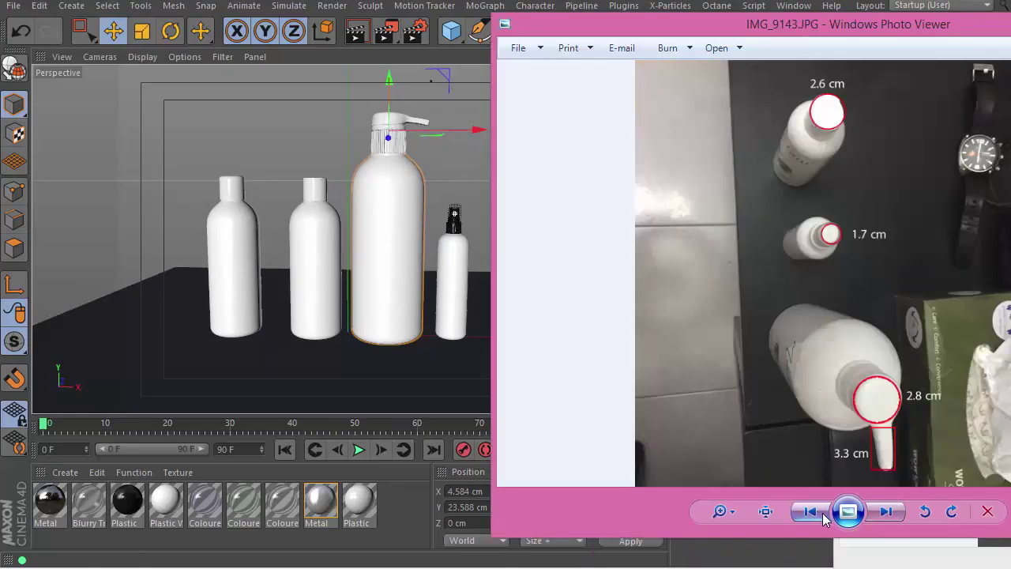
{"action": "left_click", "coordinate": [893, 514]}
{"action": "left_click", "coordinate": [893, 513]}
{"action": "left_click", "coordinate": [893, 513]}
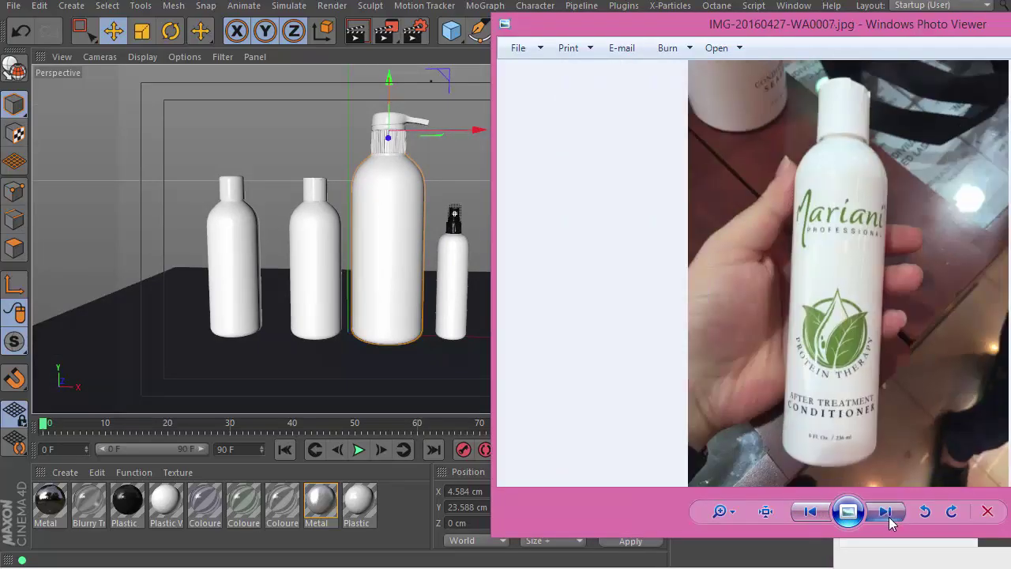
{"action": "left_click", "coordinate": [893, 513]}
{"action": "left_click_drag", "start_coordinate": [834, 27], "coordinate": [861, 28]}
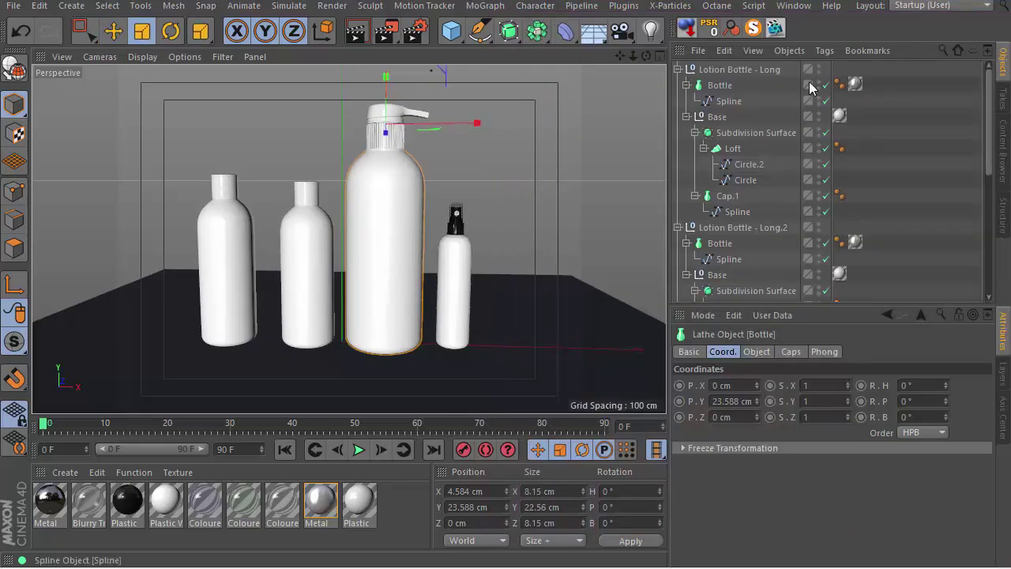
{"action": "key", "text": "alt+Tab"}
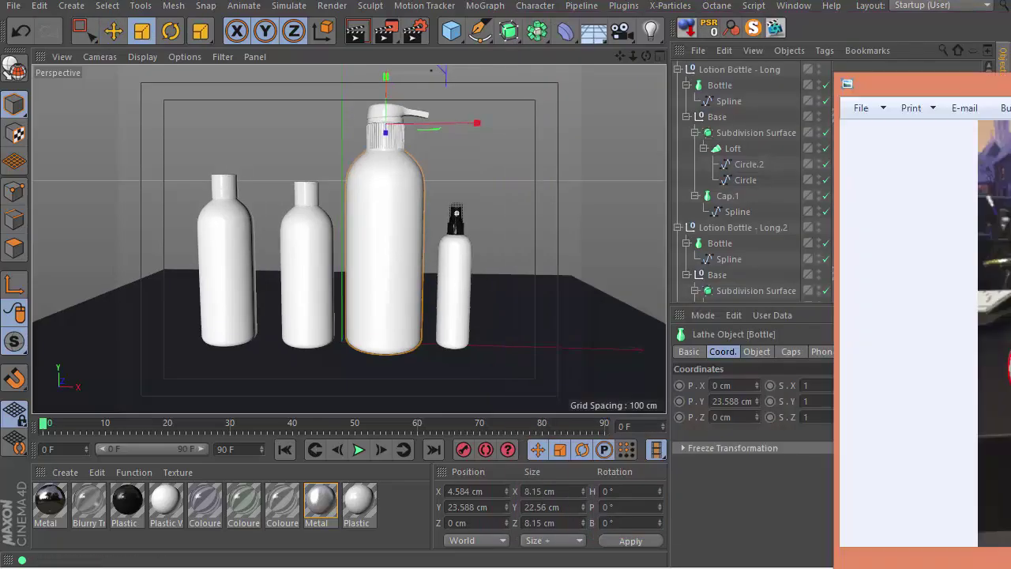
{"action": "left_click_drag", "start_coordinate": [977, 82], "coordinate": [611, 71]}
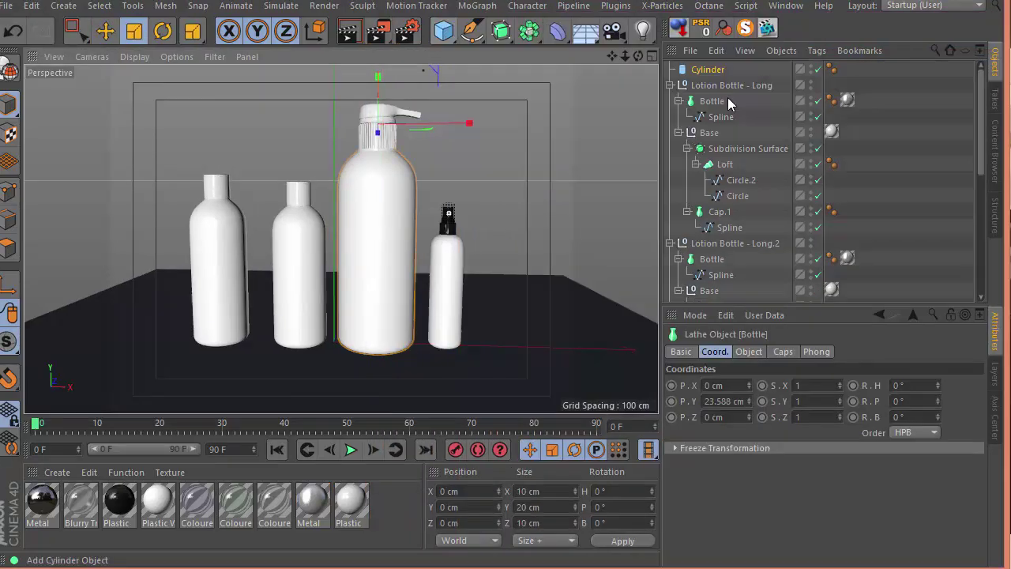
Add a guide cylinder 7.8 cm in diameter and move it along X to about 4.56 cm, inside the large lotion bottle.
{"action": "left_click", "coordinate": [774, 386]}
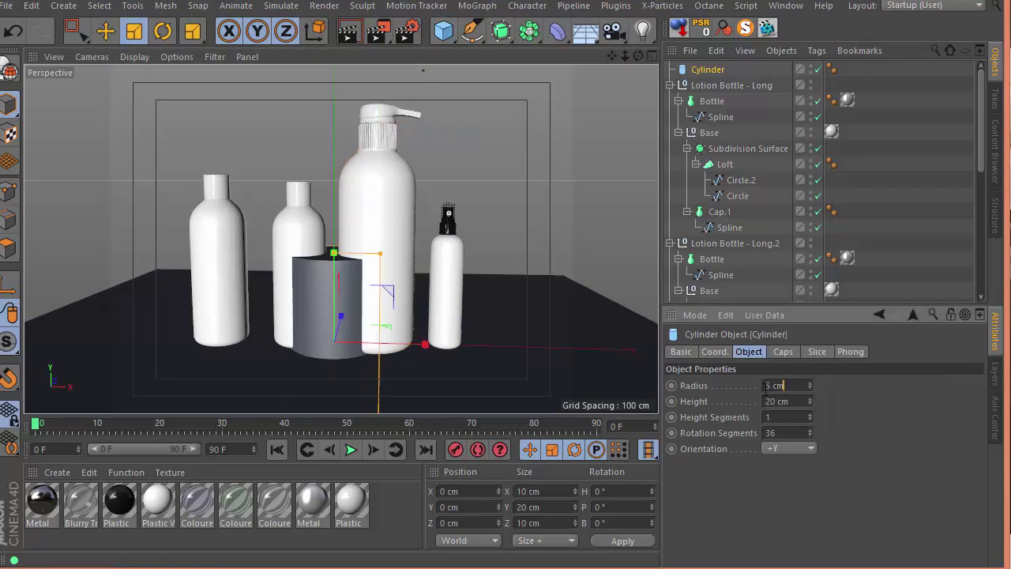
{"action": "key", "text": "Return"}
{"action": "key", "text": "e"}
{"action": "left_click_drag", "start_coordinate": [418, 344], "coordinate": [451, 352]}
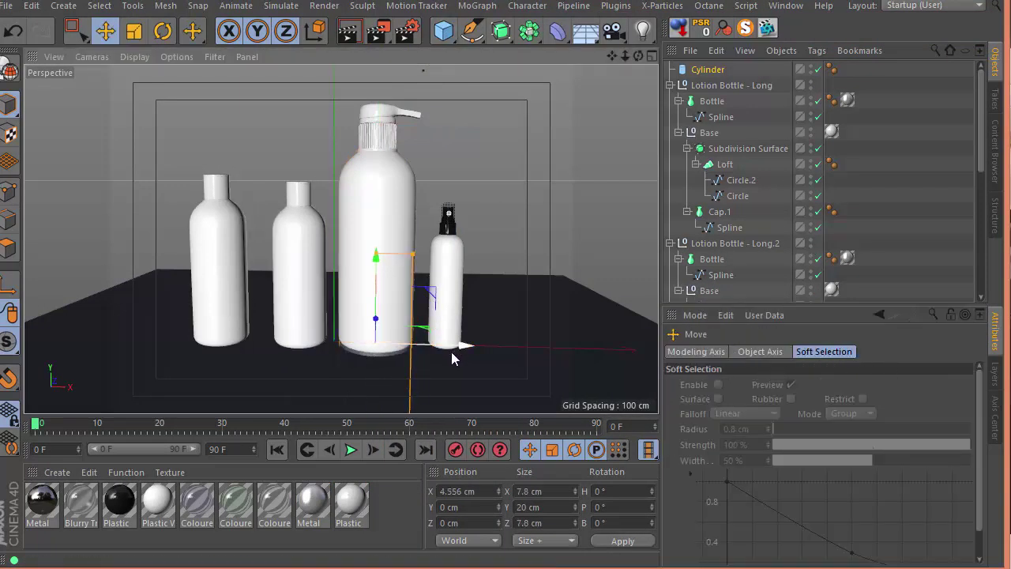
Raise the guide cylinder along Y in the Front view so its upper end reaches the lotion bottle's shoulder.
{"action": "middle_click", "coordinate": [451, 351]}
{"action": "middle_click_drag", "start_coordinate": [452, 341], "coordinate": [555, 288], "text": "alt"}
{"action": "right_click_drag", "start_coordinate": [555, 289], "coordinate": [492, 419], "text": "alt"}
{"action": "middle_click_drag", "start_coordinate": [492, 420], "coordinate": [485, 442], "text": "alt"}
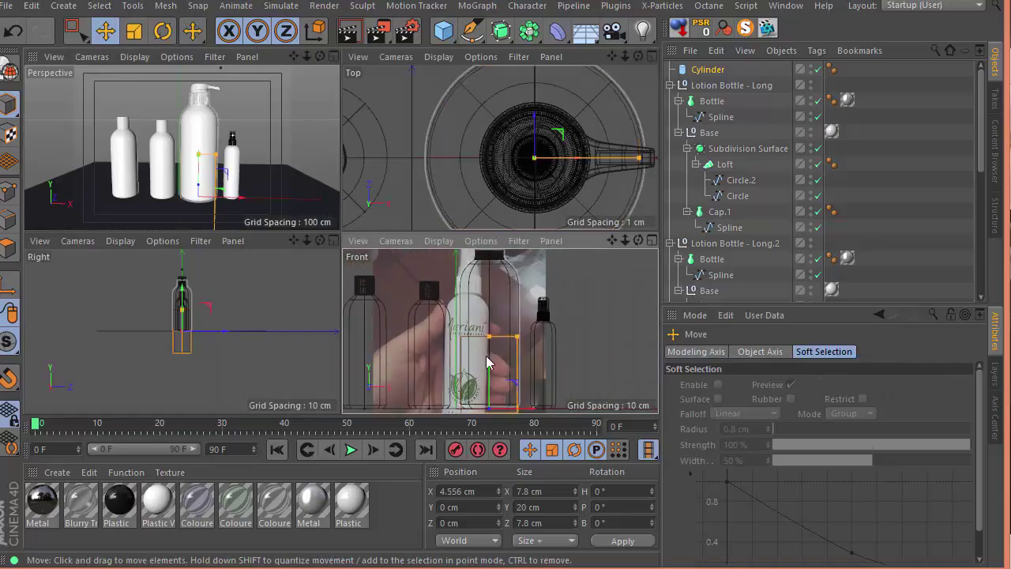
{"action": "left_click_drag", "start_coordinate": [487, 357], "coordinate": [487, 288]}
{"action": "middle_click", "coordinate": [487, 315]}
{"action": "middle_click_drag", "start_coordinate": [486, 334], "coordinate": [503, 334], "text": "alt"}
Move the outer points of the large bottle's spline inward along X to match the guide cylinder, about 7.7 cm wide overall.
{"action": "left_click", "coordinate": [462, 159]}
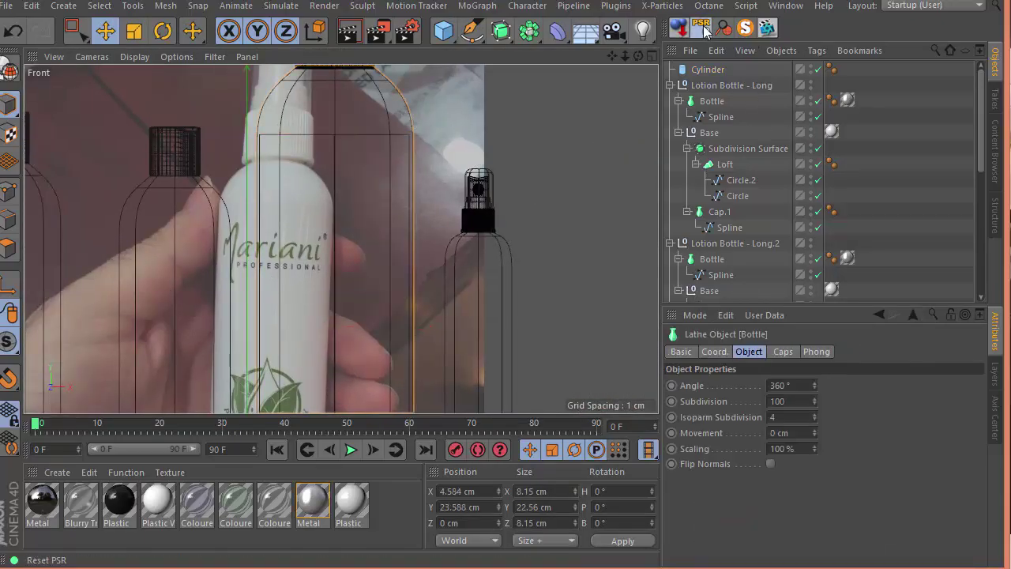
{"action": "key", "text": "s"}
{"action": "scroll", "coordinate": [718, 297], "scroll_direction": "down", "scroll_amount": 3}
{"action": "left_click", "coordinate": [721, 238]}
{"action": "right_click_drag", "start_coordinate": [365, 227], "coordinate": [338, 250], "text": "alt"}
{"action": "key", "text": "Return"}
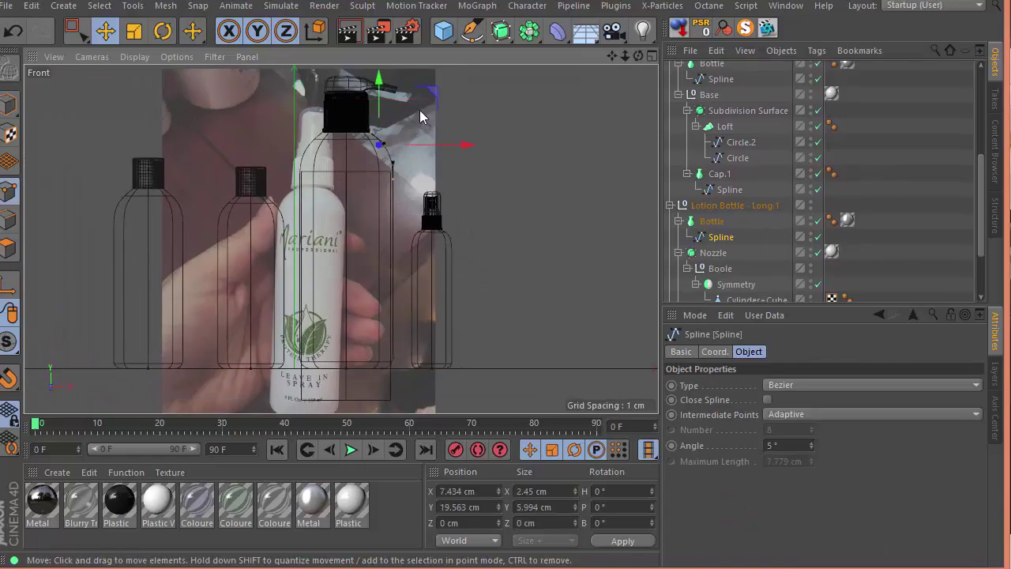
{"action": "key", "text": "0"}
{"action": "left_click_drag", "start_coordinate": [382, 420], "coordinate": [382, 420]}
{"action": "left_click_drag", "start_coordinate": [462, 276], "coordinate": [460, 277]}
{"action": "right_click_drag", "start_coordinate": [375, 163], "coordinate": [413, 158], "text": "alt"}
{"action": "mouse_move", "coordinate": [403, 160]}
{"action": "right_mouse_down", "text": "alt"}
{"action": "mouse_move", "coordinate": [425, 150]}
{"action": "mouse_move", "coordinate": [390, 154]}
{"action": "right_mouse_up", "text": "alt"}
{"action": "middle_click_drag", "start_coordinate": [507, 75], "coordinate": [507, 178], "text": "alt"}
{"action": "key", "text": "e"}
{"action": "left_click", "coordinate": [547, 207]}
Remove the background reference image from the Front viewport.
{"action": "key", "text": "shift+v"}
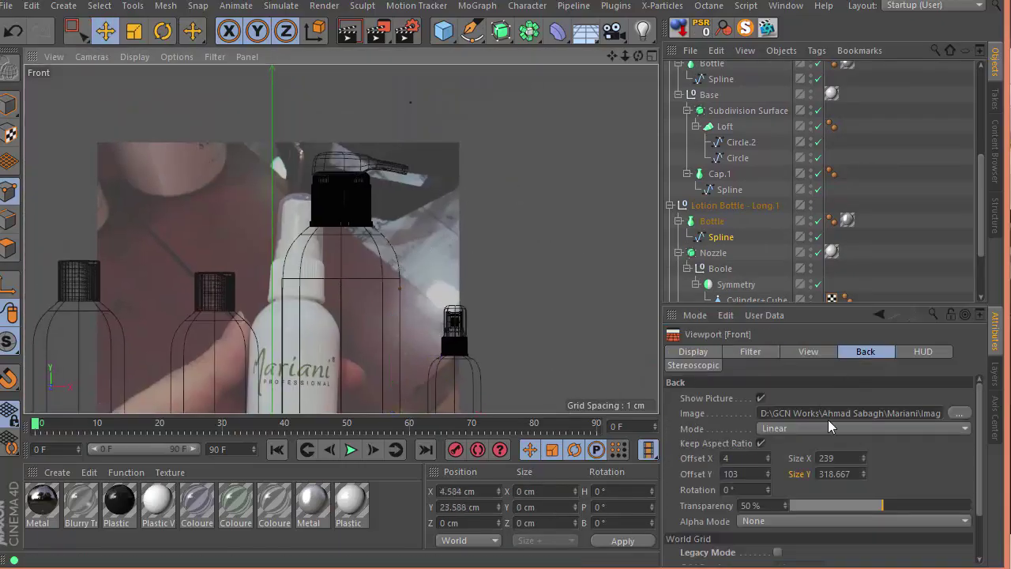
{"action": "double_click", "coordinate": [828, 417]}
{"action": "key", "text": "Delete"}
{"action": "key", "text": "Return"}
Check the pump photo, add a guide cube of 3 × 3.3 × 3.3 cm and place it over the pump's spout.
{"action": "right_click_drag", "start_coordinate": [416, 237], "coordinate": [399, 241], "text": "alt"}
{"action": "key", "text": "alt+Tab"}
{"action": "key", "text": "Left"}
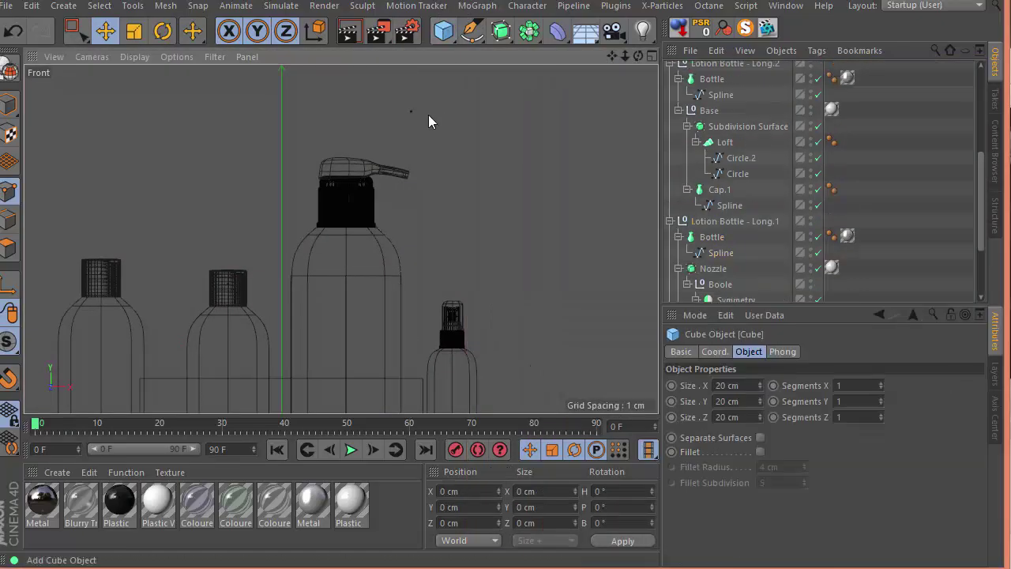
{"action": "double_click", "coordinate": [726, 386]}
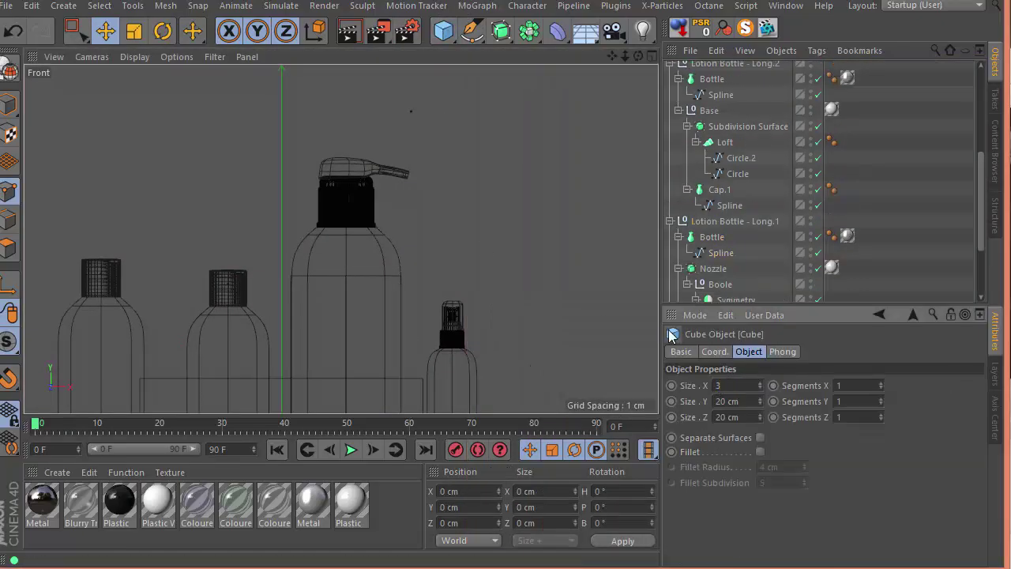
{"action": "type", "text": "3.3"}
{"action": "key", "text": "Return"}
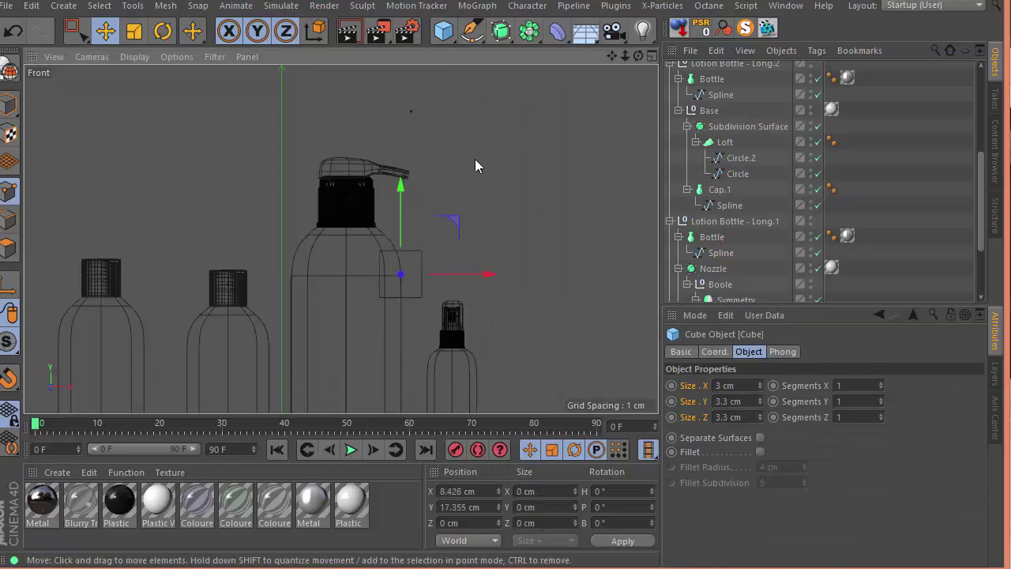
{"action": "left_click_drag", "start_coordinate": [477, 163], "coordinate": [463, 108]}
Set the guide cube to 2.8 cm on all sides and move it over the pump head at about X 4.58, Y 25.78 cm.
{"action": "key", "text": "alt+Tab"}
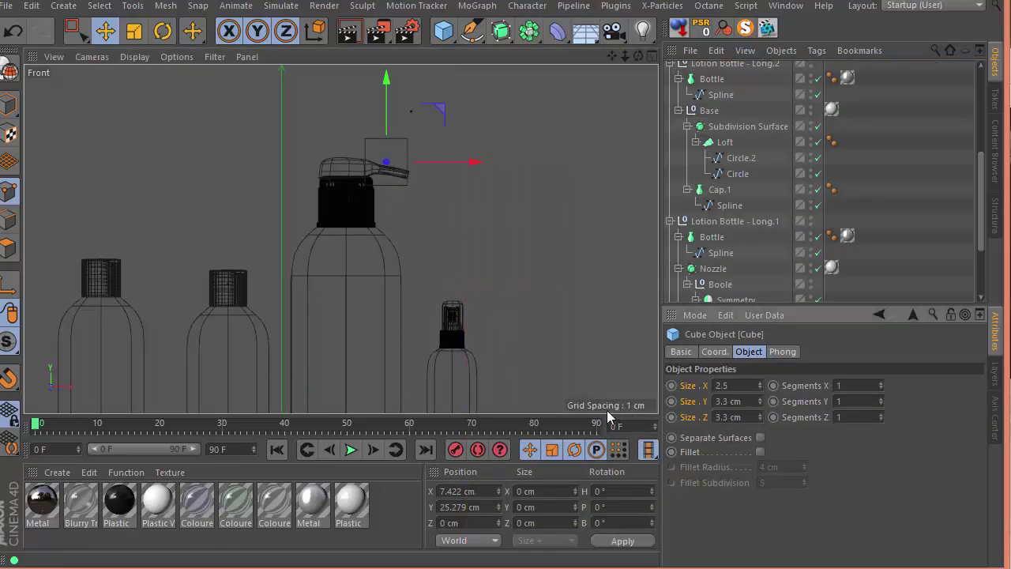
{"action": "key", "text": "Return"}
{"action": "left_click_drag", "start_coordinate": [444, 108], "coordinate": [403, 101]}
{"action": "left_click", "coordinate": [1007, 145]}
{"action": "left_click", "coordinate": [337, 150]}
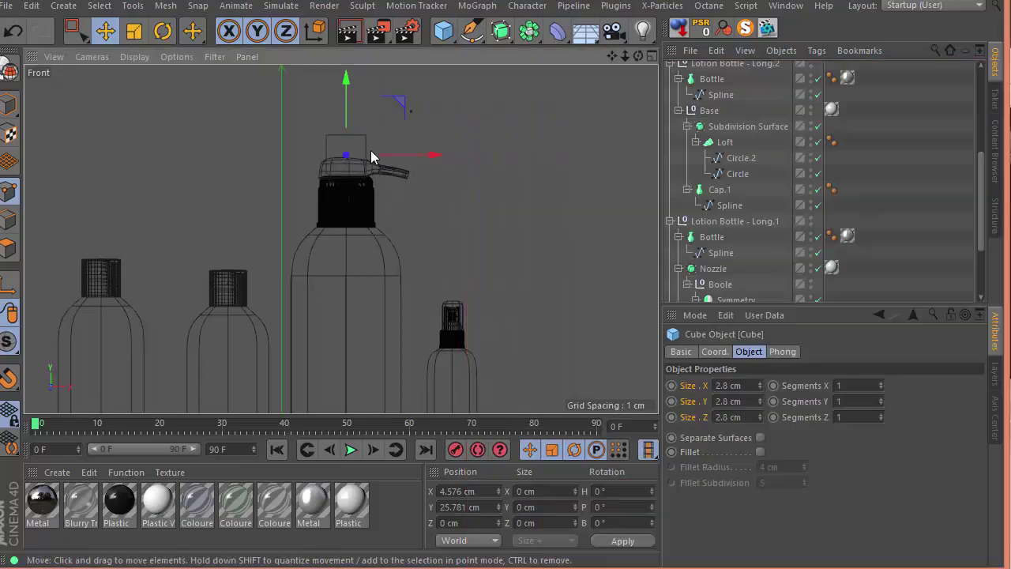
{"action": "scroll", "coordinate": [364, 150], "scroll_direction": "up", "scroll_amount": 5}
{"action": "double_click", "coordinate": [463, 210]}
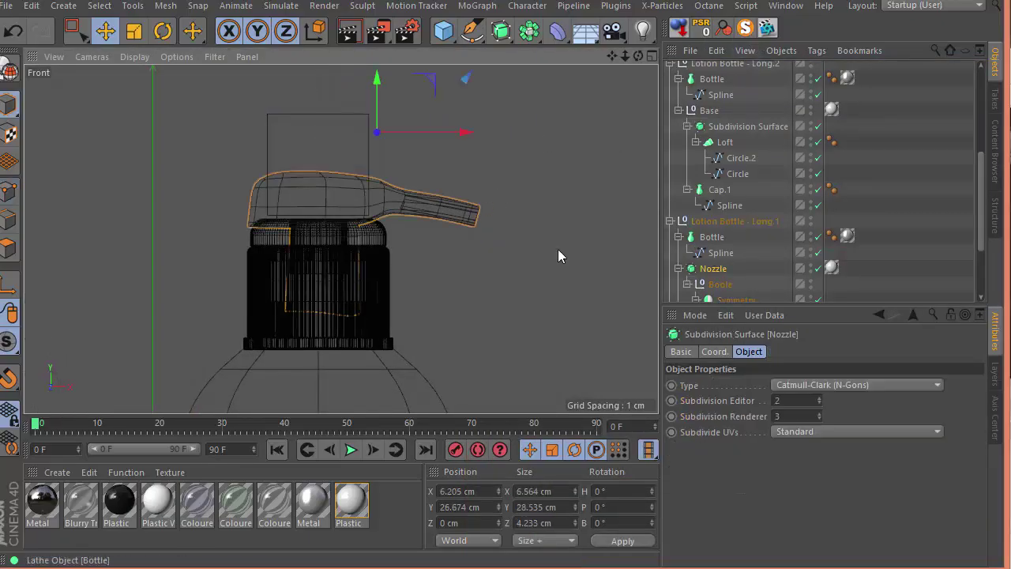
{"action": "left_click", "coordinate": [376, 235], "text": "shift"}
{"action": "left_click", "coordinate": [381, 275], "text": "shift"}
{"action": "left_click_drag", "start_coordinate": [414, 290], "coordinate": [549, 195]}
{"action": "key", "text": "ctrl+z"}
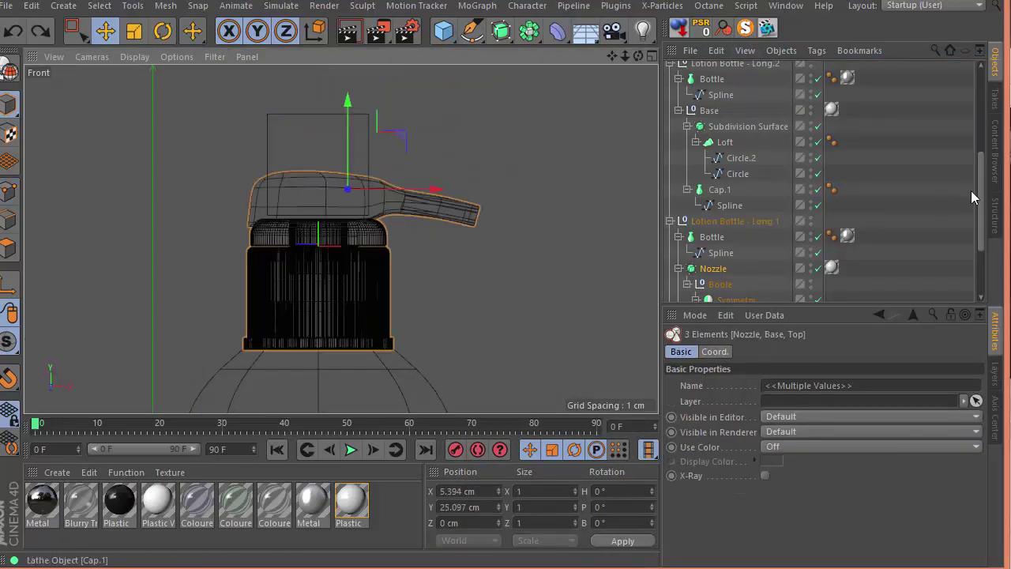
Move the Base group above Bottle in Lotion Bottle - Long.1 and nest the Nozzle inside Base.
{"action": "left_click_drag", "start_coordinate": [980, 195], "coordinate": [980, 225]}
{"action": "left_click", "coordinate": [710, 261]}
{"action": "left_click", "coordinate": [709, 200], "text": "shift"}
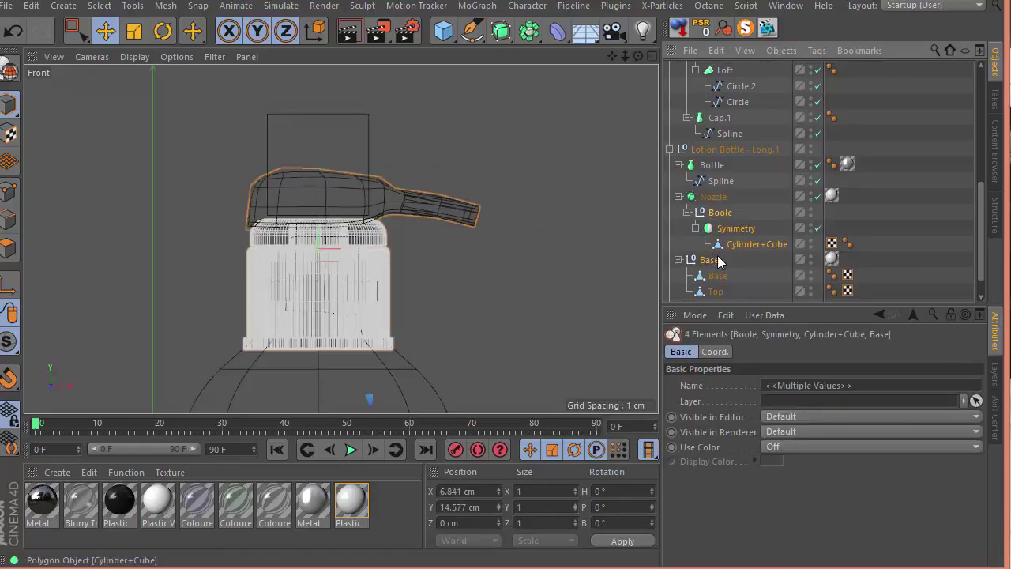
{"action": "left_click", "coordinate": [716, 259]}
{"action": "left_click", "coordinate": [706, 168], "text": "ctrl"}
{"action": "left_click", "coordinate": [693, 262]}
{"action": "left_click_drag", "start_coordinate": [692, 261], "coordinate": [705, 159]}
{"action": "left_click", "coordinate": [711, 214]}
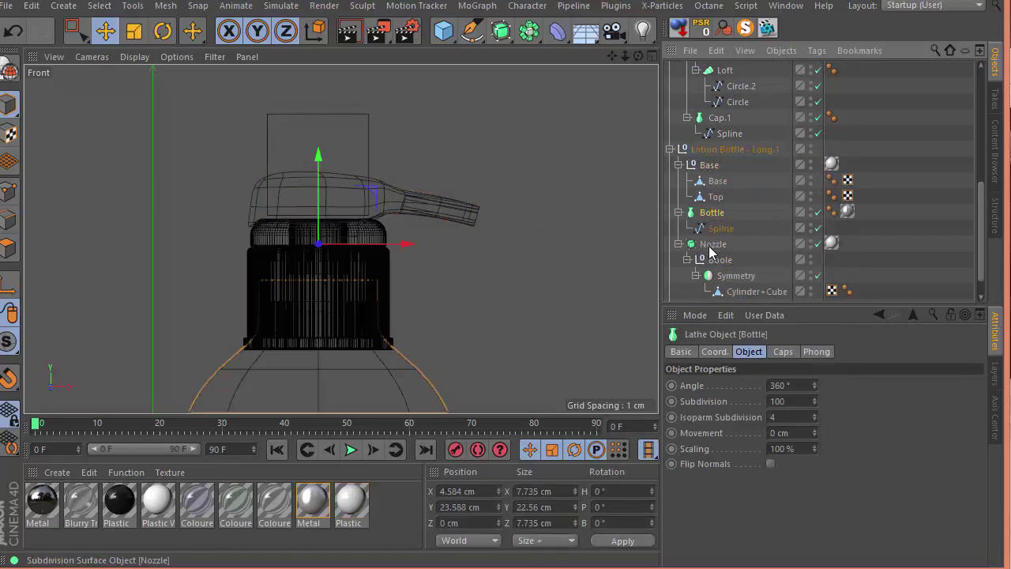
{"action": "left_click_drag", "start_coordinate": [709, 246], "coordinate": [708, 167]}
Scale the pump's Base group down uniformly to roughly 76% so its head matches the 2.8 cm guide cube.
{"action": "left_click", "coordinate": [703, 166]}
{"action": "left_click", "coordinate": [701, 216]}
{"action": "left_click", "coordinate": [708, 166]}
{"action": "key", "text": "t"}
{"action": "left_click_drag", "start_coordinate": [537, 151], "coordinate": [462, 240]}
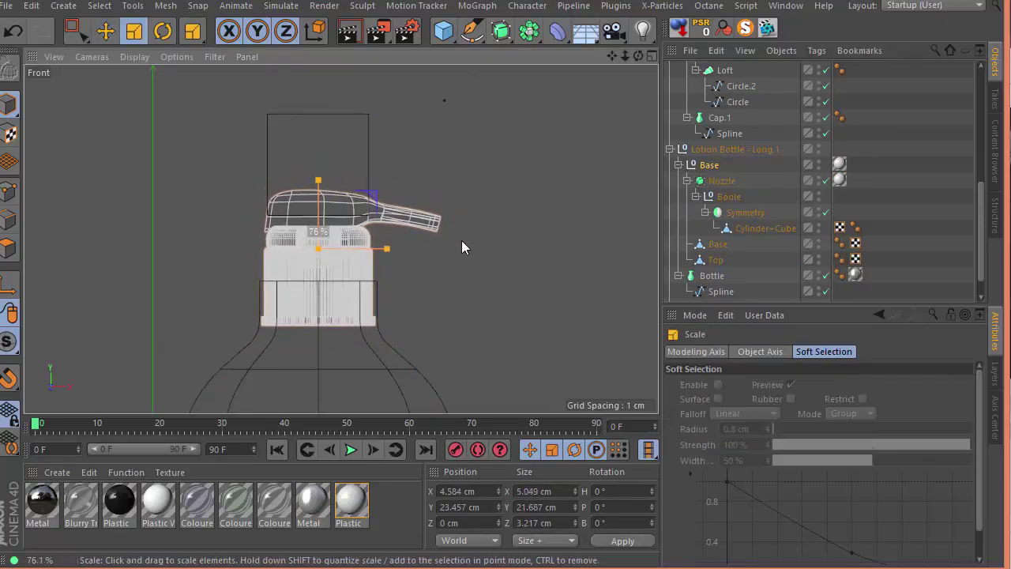
{"action": "key", "text": "alt+Tab"}
{"action": "left_click_drag", "start_coordinate": [423, 147], "coordinate": [414, 145]}
Select the neck points of the large bottle's spline and move them inward along X to about 6.23 cm under the collar.
{"action": "left_click", "coordinate": [701, 293]}
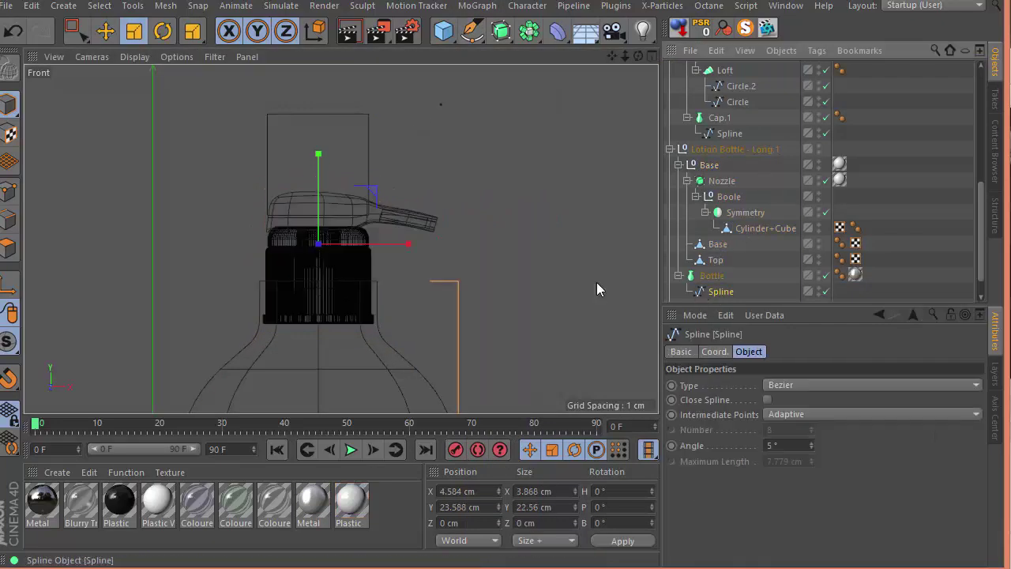
{"action": "key", "text": "Return"}
{"action": "middle_click_drag", "start_coordinate": [377, 286], "coordinate": [361, 231], "text": "alt"}
{"action": "key", "text": "space"}
{"action": "left_click_drag", "start_coordinate": [344, 210], "coordinate": [393, 308]}
{"action": "left_click_drag", "start_coordinate": [441, 261], "coordinate": [435, 261]}
Compare the neck with the reference photo and move its spline points outward along X to about 6.31 cm.
{"action": "key", "text": "alt+Tab"}
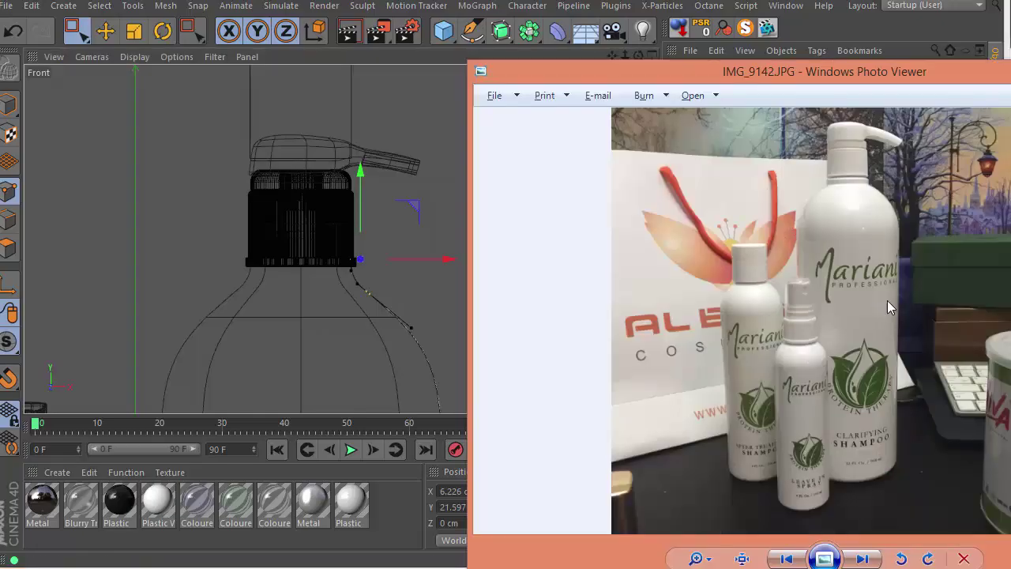
{"action": "key", "text": "alt+Tab"}
{"action": "right_click_drag", "start_coordinate": [371, 263], "coordinate": [459, 248], "text": "alt"}
{"action": "left_click_drag", "start_coordinate": [417, 253], "coordinate": [425, 253]}
{"action": "key", "text": "alt+Tab"}
{"action": "key", "text": "alt+Tab"}
{"action": "scroll", "coordinate": [288, 279], "scroll_direction": "down", "scroll_amount": 4}
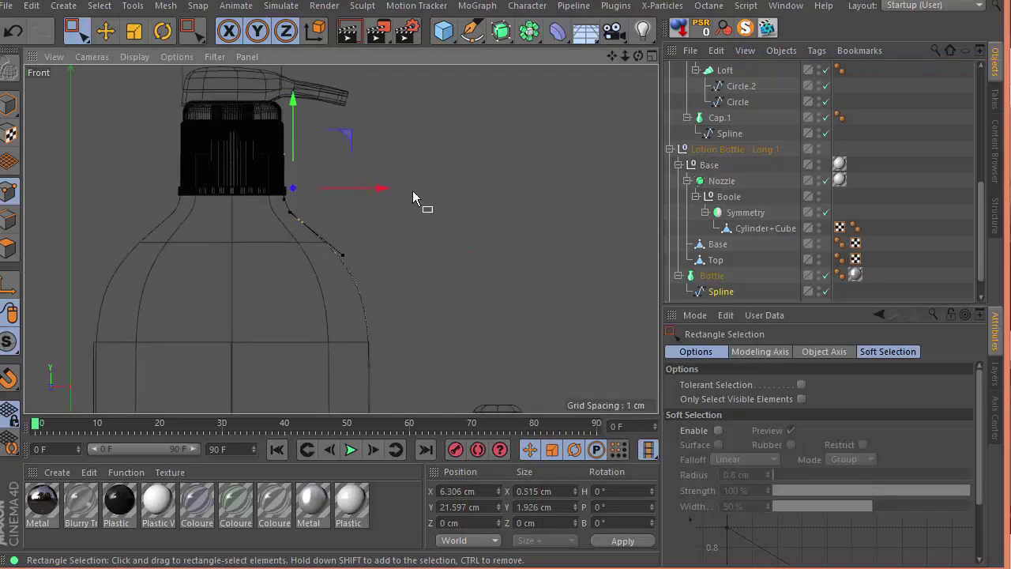
Select the shoulder points of the large bottle's spline and adjust their height along Y to refine the shoulder curve.
{"action": "scroll", "coordinate": [332, 188], "scroll_direction": "up", "scroll_amount": 6}
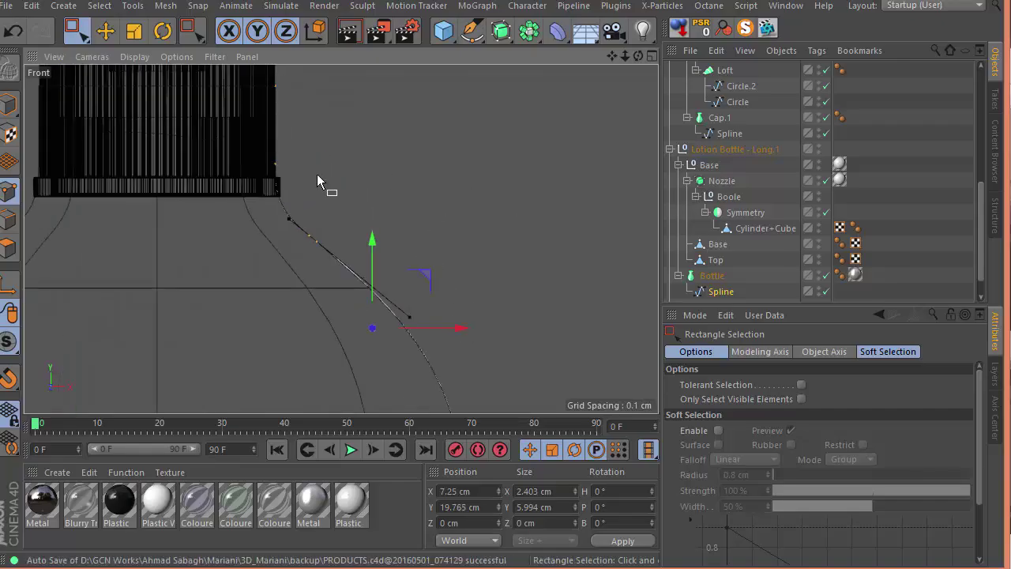
{"action": "scroll", "coordinate": [449, 259], "scroll_direction": "down", "scroll_amount": 5}
{"action": "left_click_drag", "start_coordinate": [454, 177], "coordinate": [293, 373]}
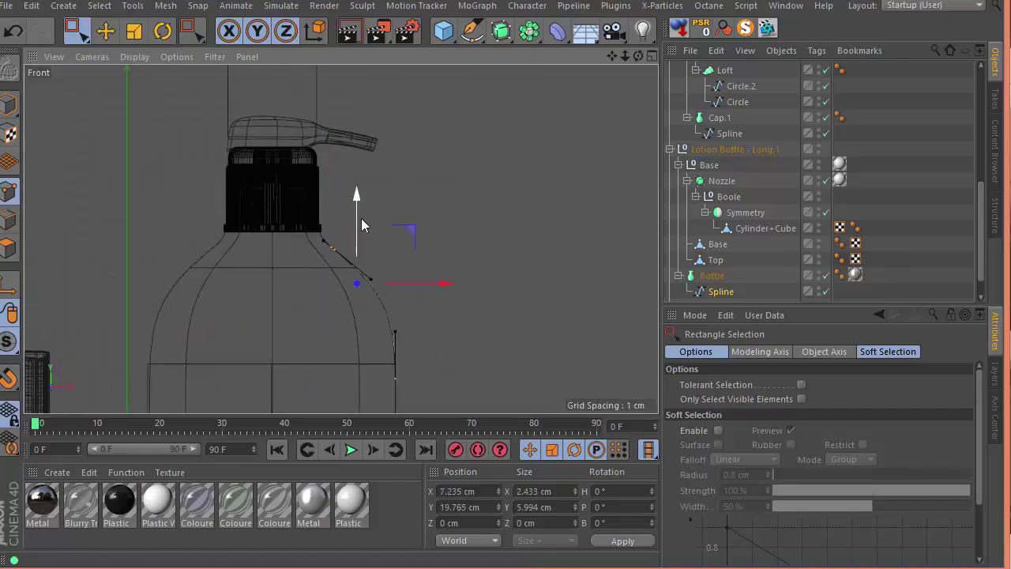
{"action": "left_click_drag", "start_coordinate": [361, 225], "coordinate": [361, 220]}
{"action": "scroll", "coordinate": [312, 239], "scroll_direction": "up", "scroll_amount": 5}
{"action": "left_click_drag", "start_coordinate": [535, 357], "coordinate": [535, 374]}
{"action": "scroll", "coordinate": [456, 237], "scroll_direction": "down", "scroll_amount": 4}
{"action": "key", "text": "F1"}
{"action": "scroll", "coordinate": [384, 199], "scroll_direction": "up", "scroll_amount": 2}
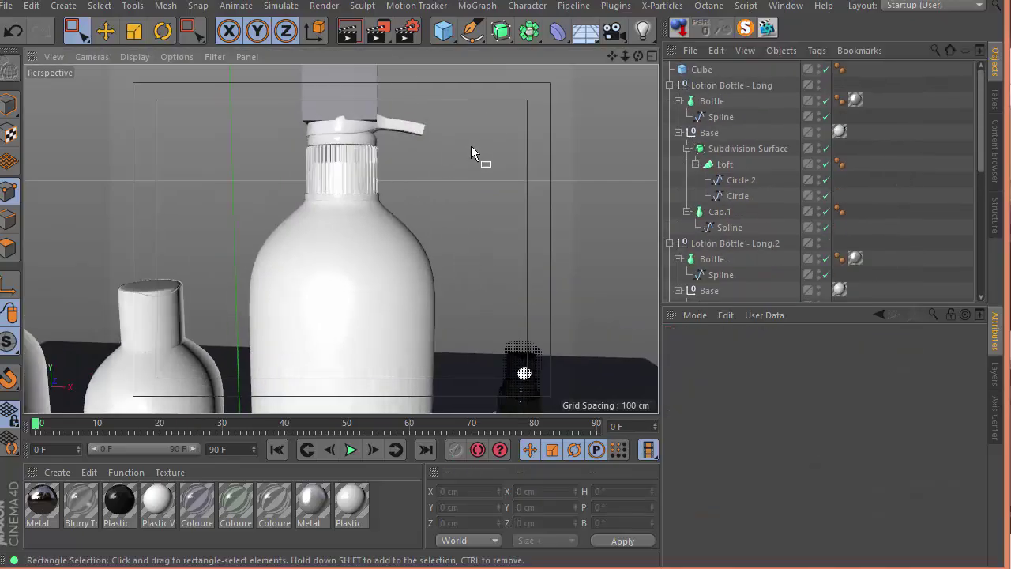
Compare the neck and collar with the reference photo and select the pump's ribbed Base object.
{"action": "scroll", "coordinate": [469, 150], "scroll_direction": "up", "scroll_amount": 4}
{"action": "key", "text": "alt+Tab"}
{"action": "scroll", "coordinate": [755, 110], "scroll_direction": "up", "scroll_amount": 4}
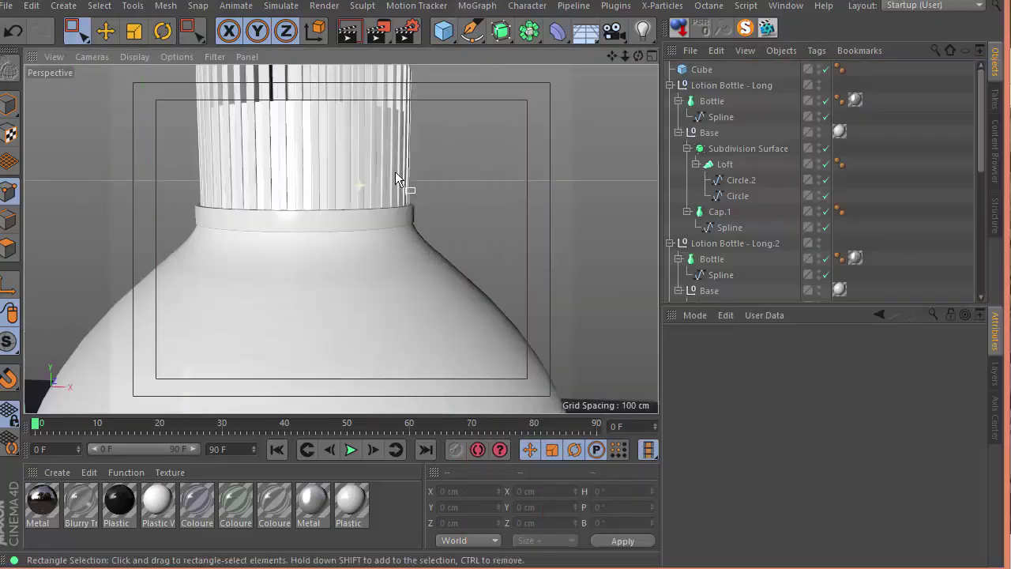
{"action": "left_click", "coordinate": [395, 171]}
{"action": "left_click", "coordinate": [9, 104]}
{"action": "key", "text": "alt+Tab"}
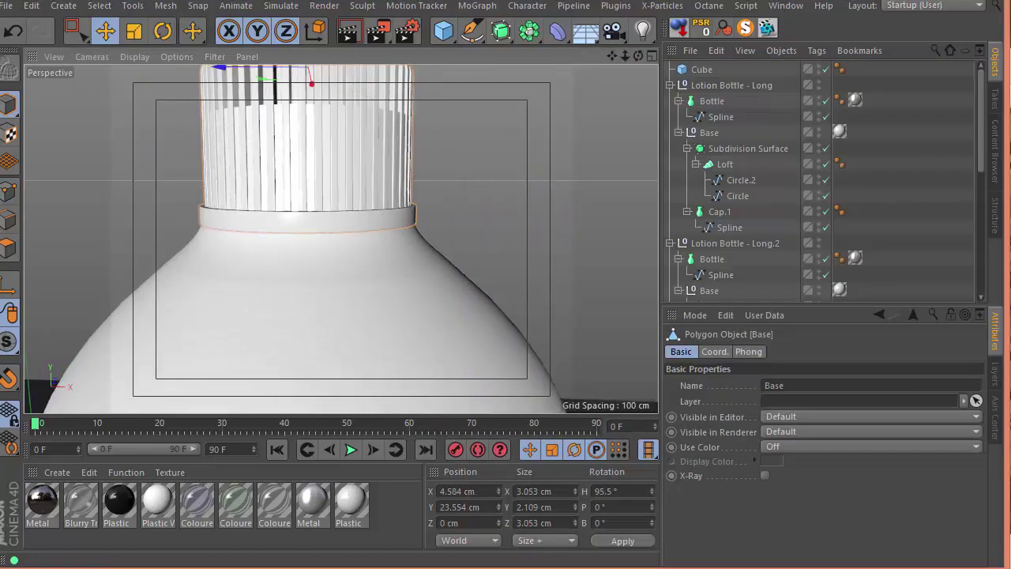
In the Right view, select the collar's lowest ring of points and raise it along Y to about 21.55 cm.
{"action": "scroll", "coordinate": [396, 203], "scroll_direction": "up", "scroll_amount": 5}
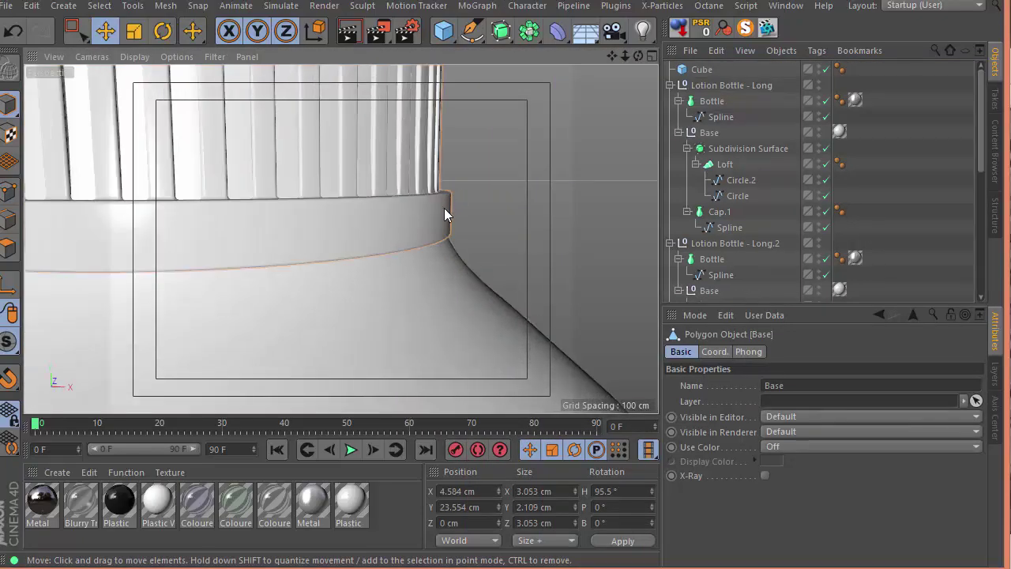
{"action": "scroll", "coordinate": [416, 194], "scroll_direction": "down", "scroll_amount": 3}
{"action": "left_click_drag", "start_coordinate": [416, 195], "coordinate": [323, 206], "text": "alt"}
{"action": "key", "text": "Return"}
{"action": "key", "text": "F3"}
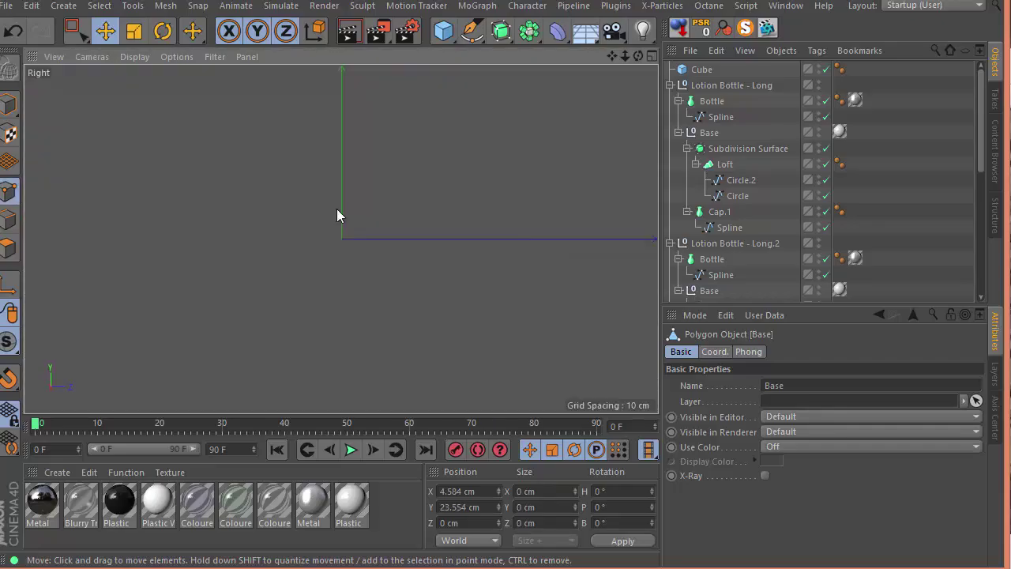
{"action": "right_click_drag", "start_coordinate": [347, 136], "coordinate": [632, 122], "text": "alt"}
{"action": "middle_click_drag", "start_coordinate": [331, 337], "coordinate": [503, 271], "text": "alt"}
{"action": "key", "text": "0"}
{"action": "left_click_drag", "start_coordinate": [568, 272], "coordinate": [111, 234]}
{"action": "right_click_drag", "start_coordinate": [347, 224], "coordinate": [443, 225], "text": "alt"}
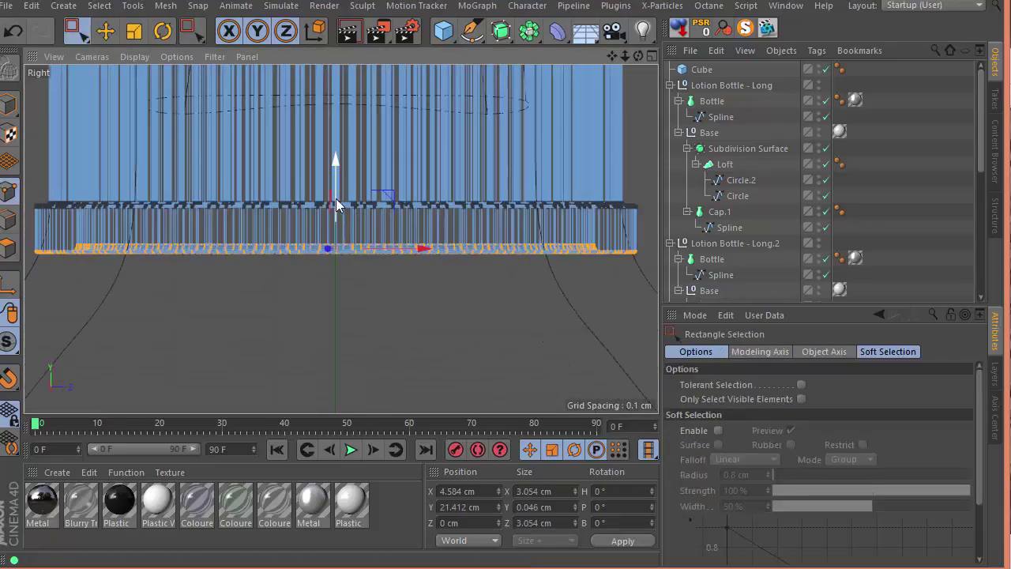
{"action": "left_click_drag", "start_coordinate": [336, 199], "coordinate": [345, 169]}
{"action": "scroll", "coordinate": [388, 233], "scroll_direction": "down", "scroll_amount": 2}
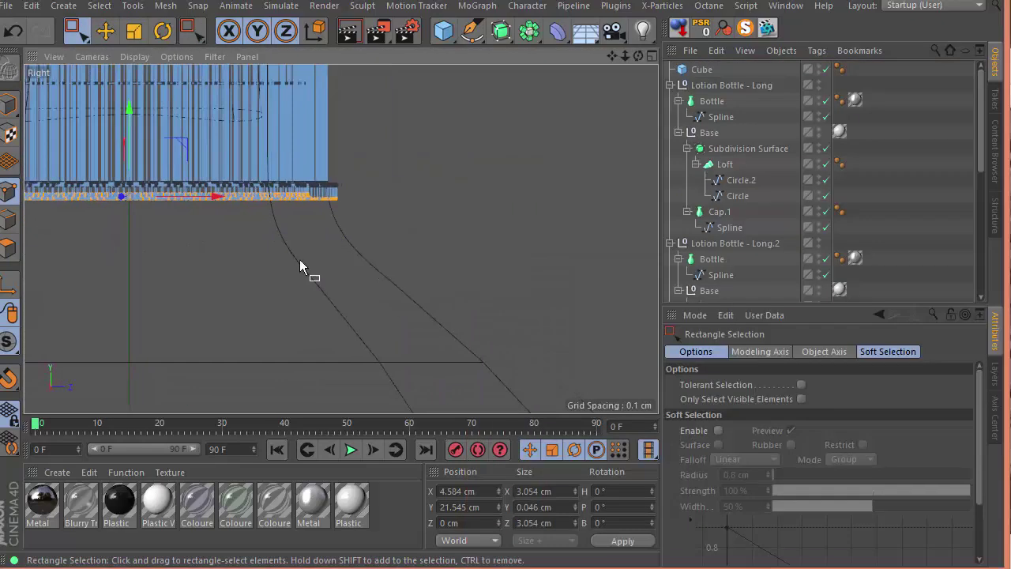
In the Front view, edit the large bottle's Bezier spline and select its neck point under the collar, at about X 6.05, Y 21.29 cm.
{"action": "left_click", "coordinate": [720, 275]}
{"action": "left_click", "coordinate": [729, 227]}
{"action": "right_click_drag", "start_coordinate": [365, 235], "coordinate": [439, 229], "text": "alt"}
{"action": "key", "text": "F4"}
{"action": "key", "text": "e"}
{"action": "key", "text": "Return"}
{"action": "left_click", "coordinate": [472, 262]}
{"action": "key", "text": "Return"}
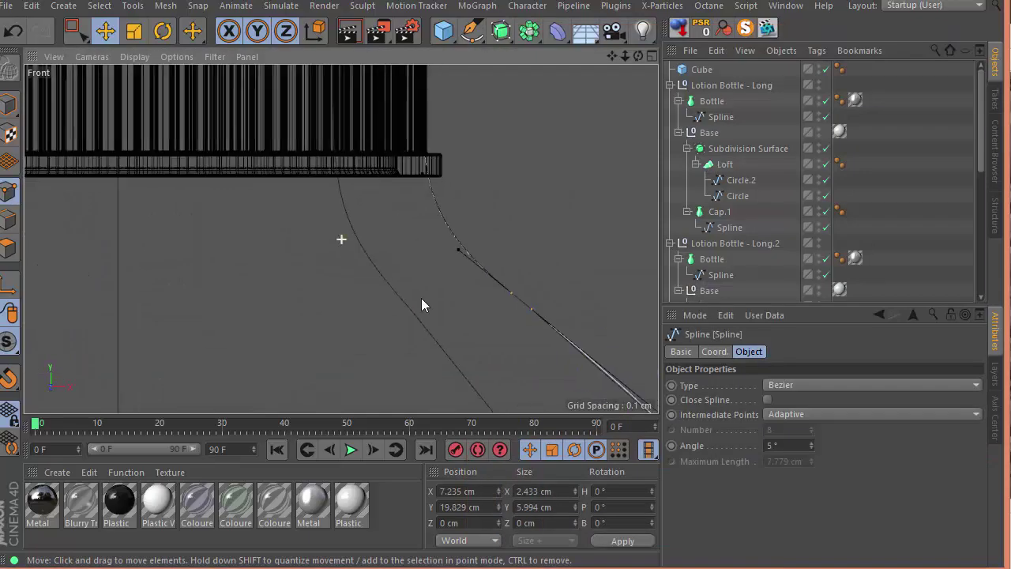
{"action": "left_click_drag", "start_coordinate": [443, 316], "coordinate": [481, 286]}
{"action": "left_click_drag", "start_coordinate": [529, 244], "coordinate": [447, 183]}
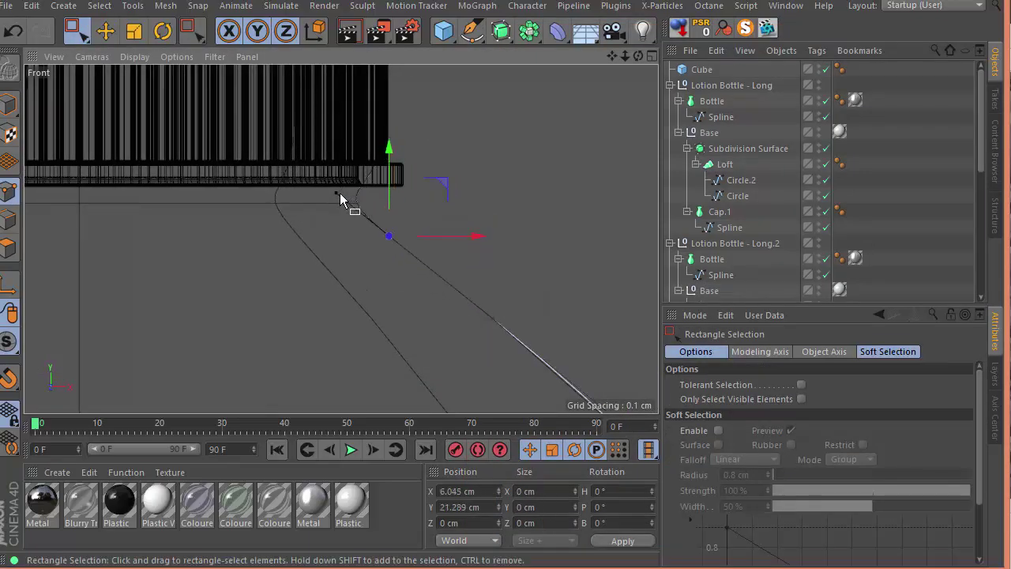
Adjust the tangent handle and positions of the spline's neck points along X to form a small step directly under the collar.
{"action": "key", "text": "e"}
{"action": "left_click_drag", "start_coordinate": [338, 195], "coordinate": [385, 196]}
{"action": "middle_click_drag", "start_coordinate": [388, 190], "coordinate": [389, 292], "text": "alt"}
{"action": "right_click_drag", "start_coordinate": [400, 313], "coordinate": [469, 319], "text": "alt"}
{"action": "left_click_drag", "start_coordinate": [446, 354], "coordinate": [470, 355]}
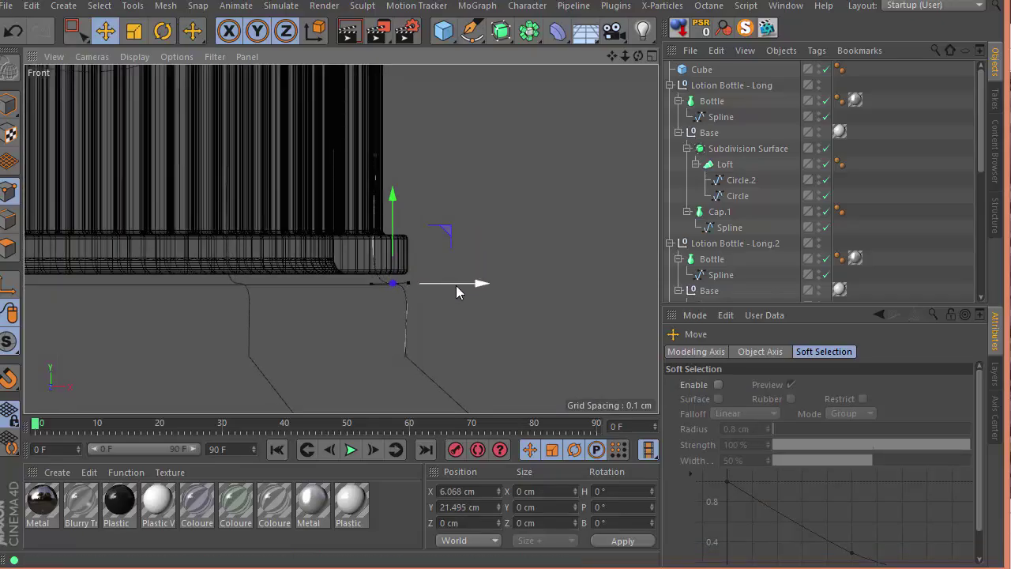
{"action": "left_click_drag", "start_coordinate": [456, 285], "coordinate": [448, 285]}
Examine the reshaped neck in perspective and compare it with the reference photo.
{"action": "right_click_drag", "start_coordinate": [456, 305], "coordinate": [421, 312], "text": "alt"}
{"action": "key", "text": "F1"}
{"action": "key", "text": "alt+Tab"}
{"action": "right_click_drag", "start_coordinate": [472, 250], "coordinate": [393, 269], "text": "alt"}
{"action": "key", "text": "alt+Tab"}
{"action": "key", "text": "Return"}
{"action": "right_click_drag", "start_coordinate": [463, 289], "coordinate": [432, 301], "text": "alt"}
{"action": "left_click_drag", "start_coordinate": [432, 301], "coordinate": [443, 310], "text": "alt"}
Check the pump height in the reference photo and set the guide cube's X, Y and Z sizes to 4.3 cm.
{"action": "left_click", "coordinate": [455, 157]}
{"action": "key", "text": "alt+Tab"}
{"action": "key", "text": "Left"}
{"action": "key", "text": "Left"}
{"action": "key", "text": "Left"}
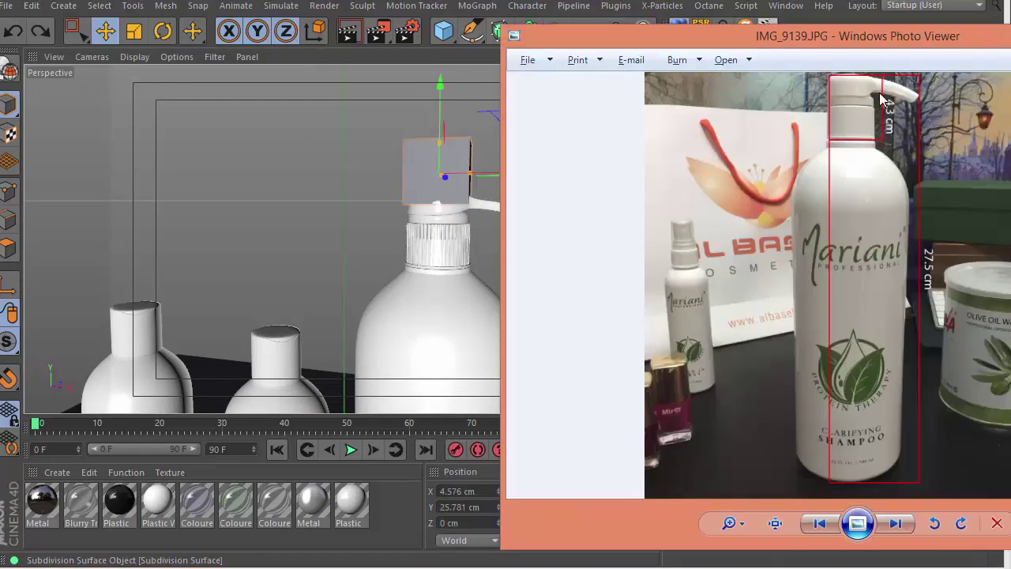
{"action": "key", "text": "alt+Tab"}
{"action": "left_click_drag", "start_coordinate": [745, 386], "coordinate": [641, 374]}
{"action": "type", "text": "4.3"}
{"action": "key", "text": "Return"}
In the Front view, lower the guide cube along Y to about 23.72 cm so it rests level with the collar's base.
{"action": "key", "text": "F4"}
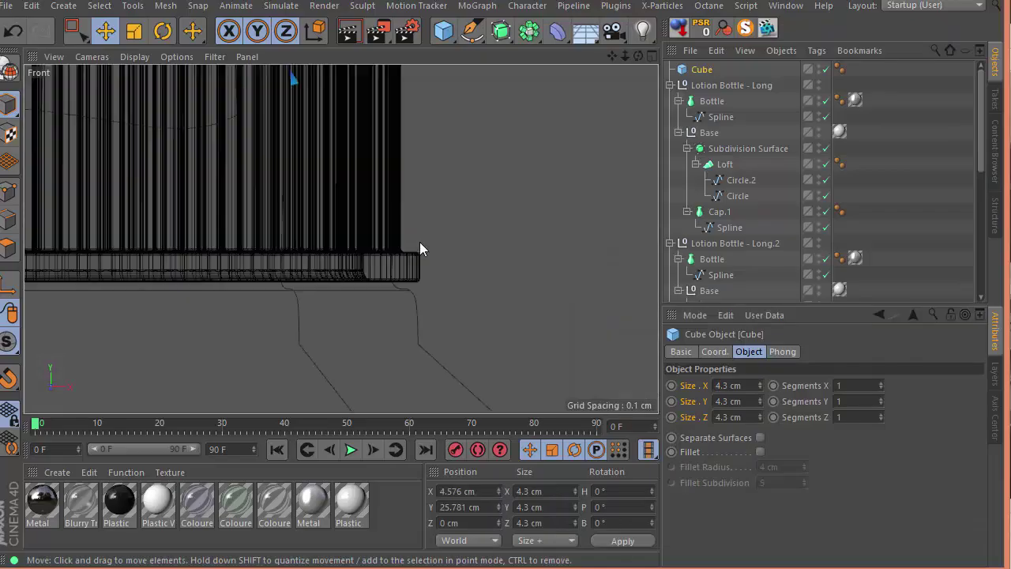
{"action": "right_click_drag", "start_coordinate": [419, 242], "coordinate": [316, 205], "text": "alt"}
{"action": "key", "text": "alt+Tab"}
{"action": "key", "text": "alt+Tab"}
{"action": "middle_click_drag", "start_coordinate": [340, 118], "coordinate": [341, 234], "text": "alt"}
{"action": "right_click_drag", "start_coordinate": [341, 234], "coordinate": [340, 139], "text": "alt"}
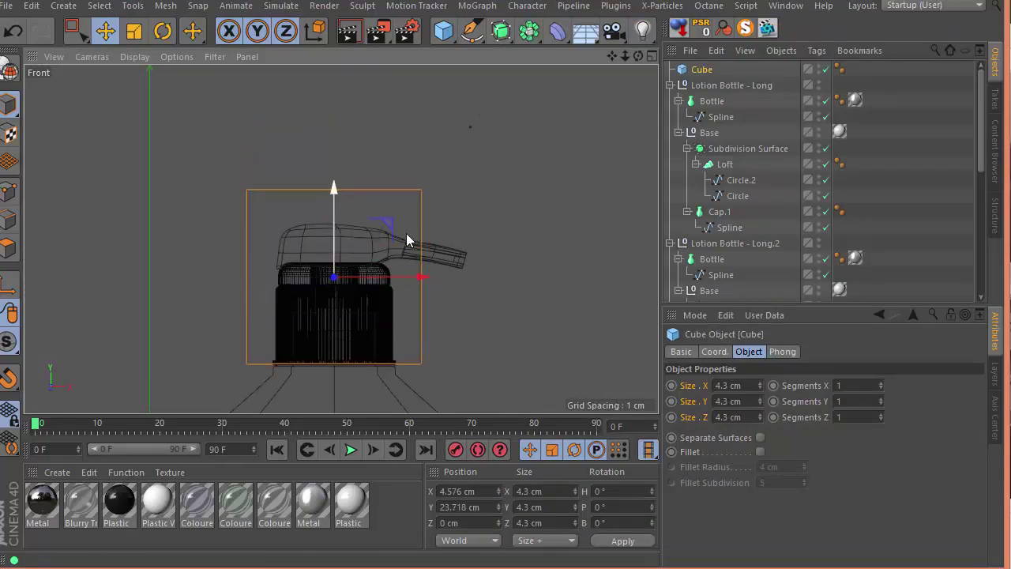
{"action": "key", "text": "alt+Tab"}
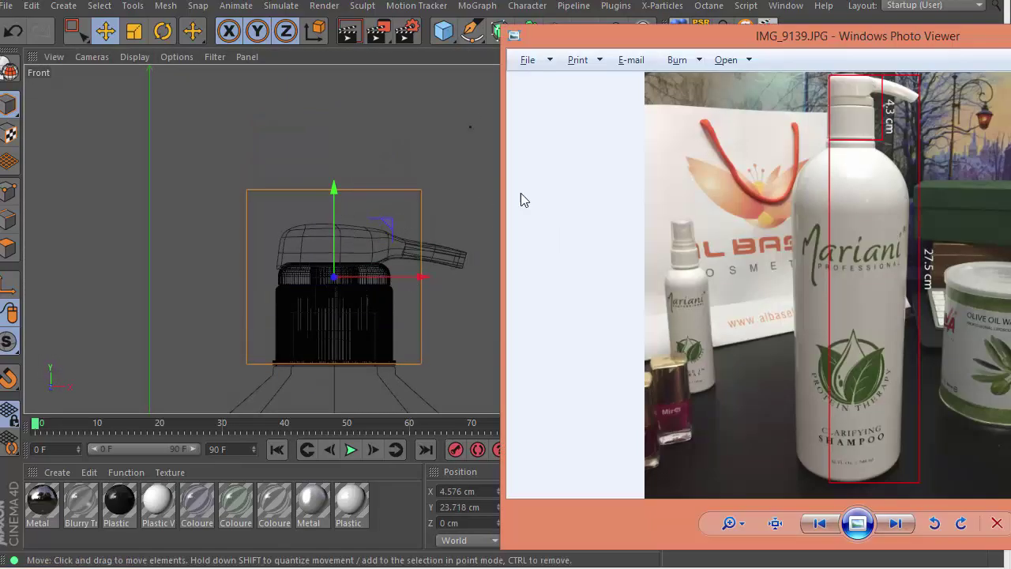
{"action": "key", "text": "alt+Tab"}
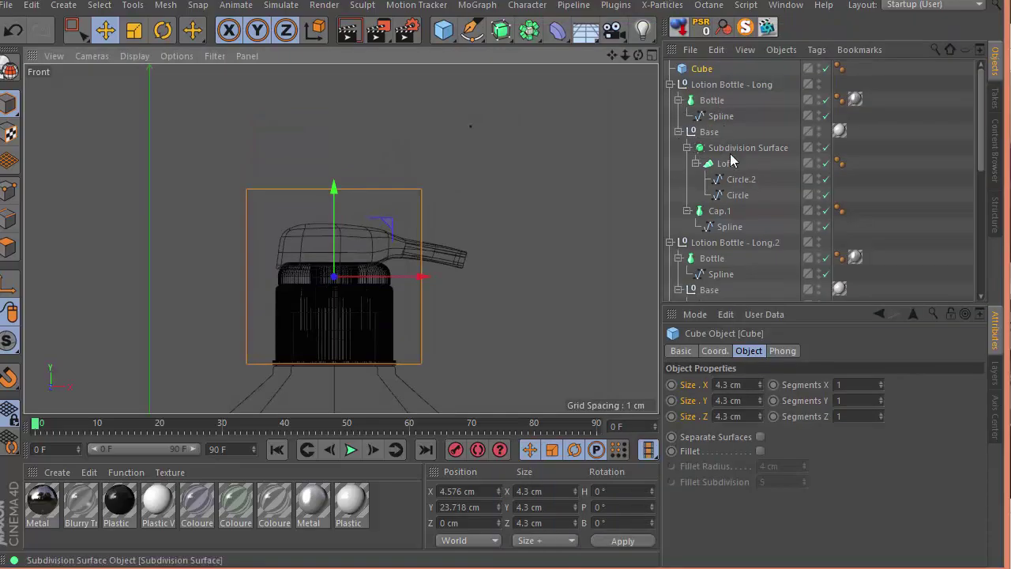
Select the upper points of the pump's ribbed Base object and raise them along Y to lengthen the collar.
{"action": "left_click", "coordinate": [387, 322]}
{"action": "key", "text": "s"}
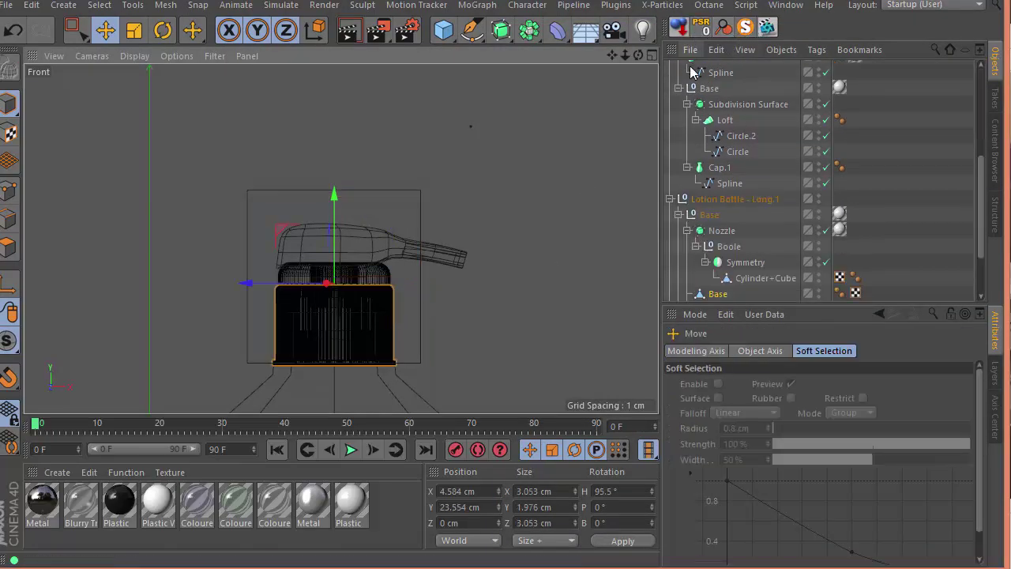
{"action": "key", "text": "Return"}
{"action": "key", "text": "space"}
{"action": "left_click_drag", "start_coordinate": [251, 270], "coordinate": [417, 303]}
{"action": "left_click_drag", "start_coordinate": [337, 242], "coordinate": [335, 181]}
Raise the nozzle and the Top ring along Y to seat them above the lengthened collar, with Top at about 24.13 cm.
{"action": "left_click", "coordinate": [746, 278]}
{"action": "left_click", "coordinate": [9, 103]}
{"action": "key", "text": "q"}
{"action": "left_click", "coordinate": [723, 294]}
{"action": "scroll", "coordinate": [732, 252], "scroll_direction": "down", "scroll_amount": 2}
{"action": "left_click", "coordinate": [715, 244]}
{"action": "key", "text": "e"}
{"action": "left_click_drag", "start_coordinate": [335, 235], "coordinate": [335, 212]}
{"action": "right_click_drag", "start_coordinate": [363, 243], "coordinate": [515, 229], "text": "alt"}
{"action": "left_click_drag", "start_coordinate": [247, 251], "coordinate": [247, 245]}
{"action": "right_click_drag", "start_coordinate": [267, 244], "coordinate": [191, 244], "text": "alt"}
Check the spout length in the reference photo and set the guide cube's X, Y and Z sizes to 3.3 cm.
{"action": "key", "text": "alt+Tab"}
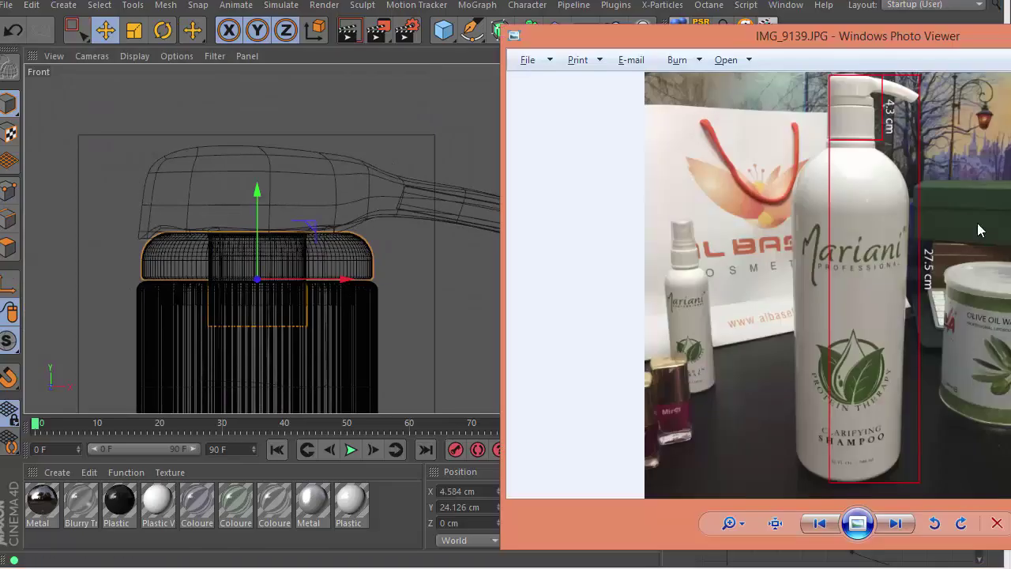
{"action": "key", "text": "Left"}
{"action": "key", "text": "Left"}
{"action": "key", "text": "Left"}
{"action": "key", "text": "Left"}
{"action": "key", "text": "alt+Tab"}
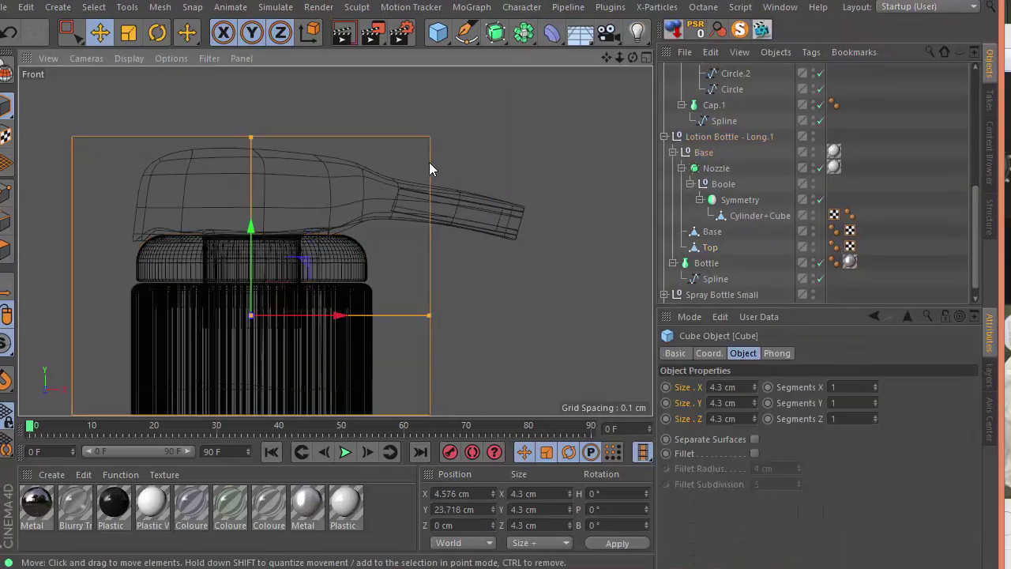
{"action": "type", "text": "3.3"}
{"action": "key", "text": "Return"}
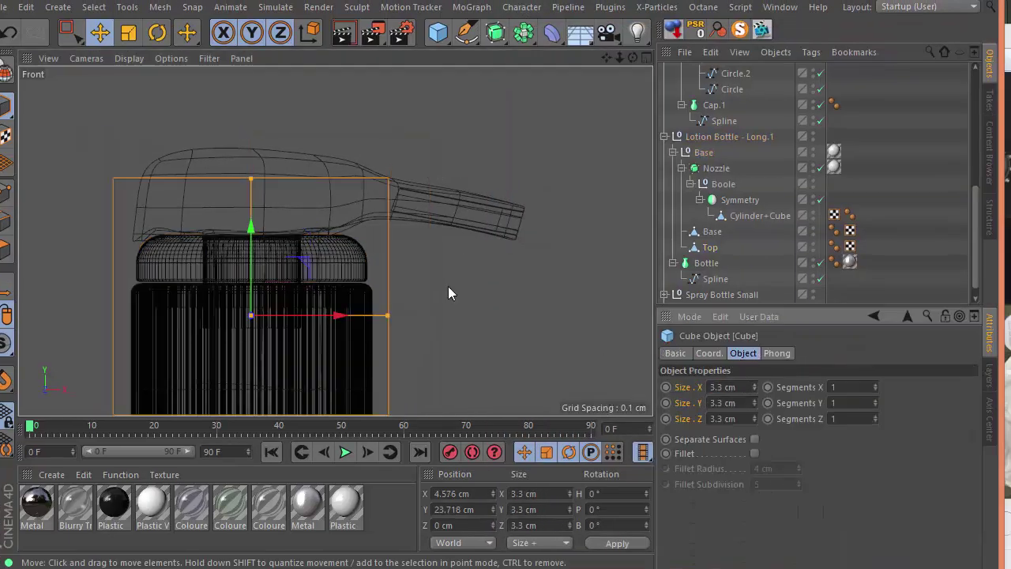
Move the guide cube beside the pump head so it spans the spout's length from the head's edge outward.
{"action": "left_click", "coordinate": [392, 269]}
{"action": "left_click_drag", "start_coordinate": [388, 267], "coordinate": [638, 121]}
{"action": "left_click", "coordinate": [409, 244]}
{"action": "key", "text": "alt+Tab"}
{"action": "key", "text": "alt+Tab"}
{"action": "scroll", "coordinate": [409, 244], "scroll_direction": "down", "scroll_amount": 1}
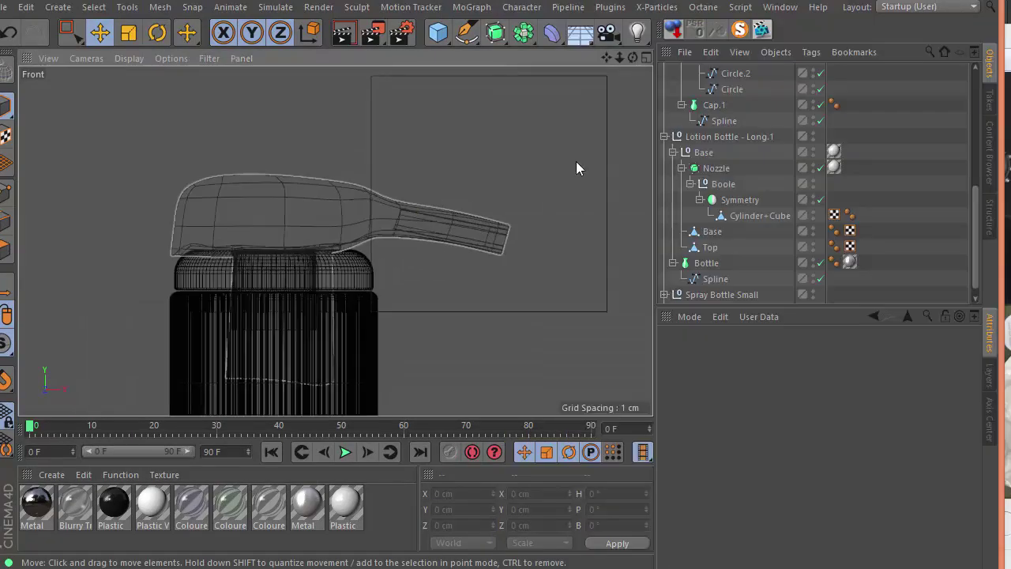
{"action": "left_click_drag", "start_coordinate": [608, 187], "coordinate": [607, 165]}
Select the outer spout points of the Cylinder+Cube mesh and move them outward and slightly down in the XY plane.
{"action": "left_click", "coordinate": [509, 228]}
{"action": "key", "text": "Return"}
{"action": "scroll", "coordinate": [446, 239], "scroll_direction": "up", "scroll_amount": 8}
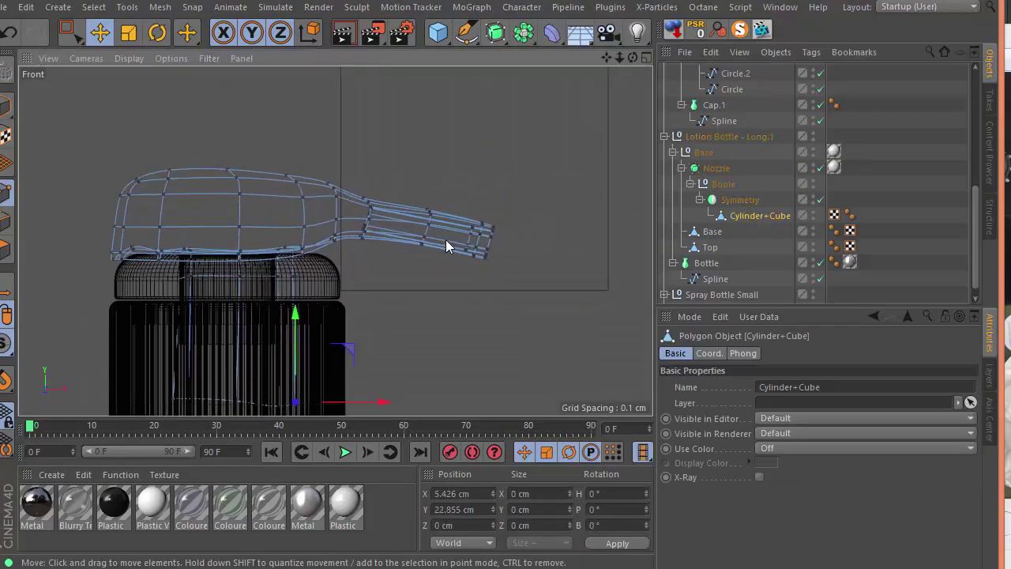
{"action": "key", "text": "space"}
{"action": "left_click_drag", "start_coordinate": [422, 167], "coordinate": [587, 299]}
{"action": "middle_click_drag", "start_coordinate": [506, 292], "coordinate": [362, 289], "text": "alt"}
{"action": "key", "text": "space"}
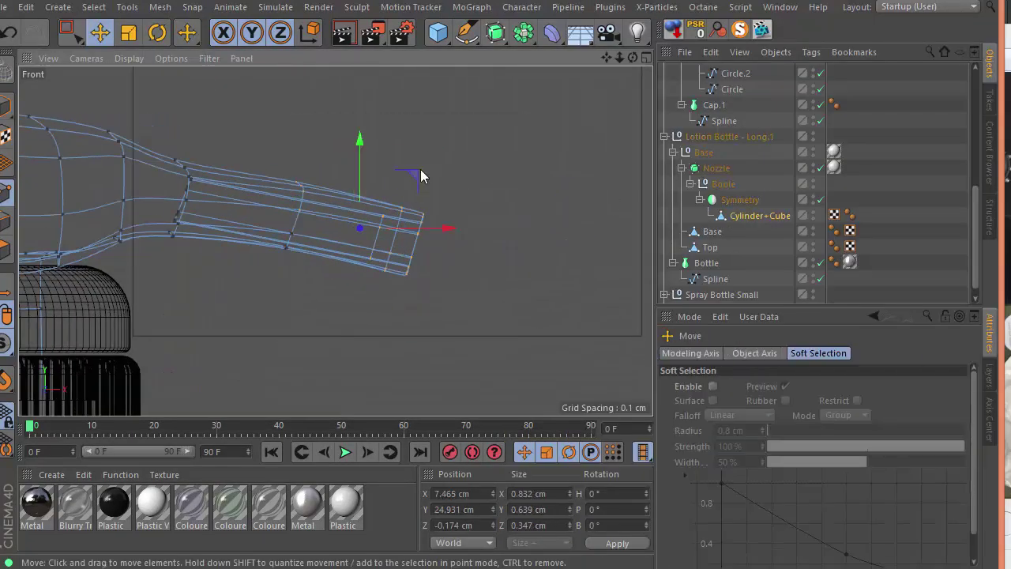
{"action": "key", "text": "space"}
{"action": "left_click_drag", "start_coordinate": [406, 173], "coordinate": [505, 207]}
{"action": "key", "text": "space"}
Stretch the spout's tip points outward to the guide cube's far edge and adjust the middle ring of points.
{"action": "key", "text": "space"}
{"action": "left_click_drag", "start_coordinate": [563, 191], "coordinate": [416, 339]}
{"action": "middle_click_drag", "start_coordinate": [513, 261], "coordinate": [358, 248], "text": "alt"}
{"action": "left_click_drag", "start_coordinate": [405, 214], "coordinate": [499, 237]}
{"action": "left_click_drag", "start_coordinate": [219, 291], "coordinate": [249, 165]}
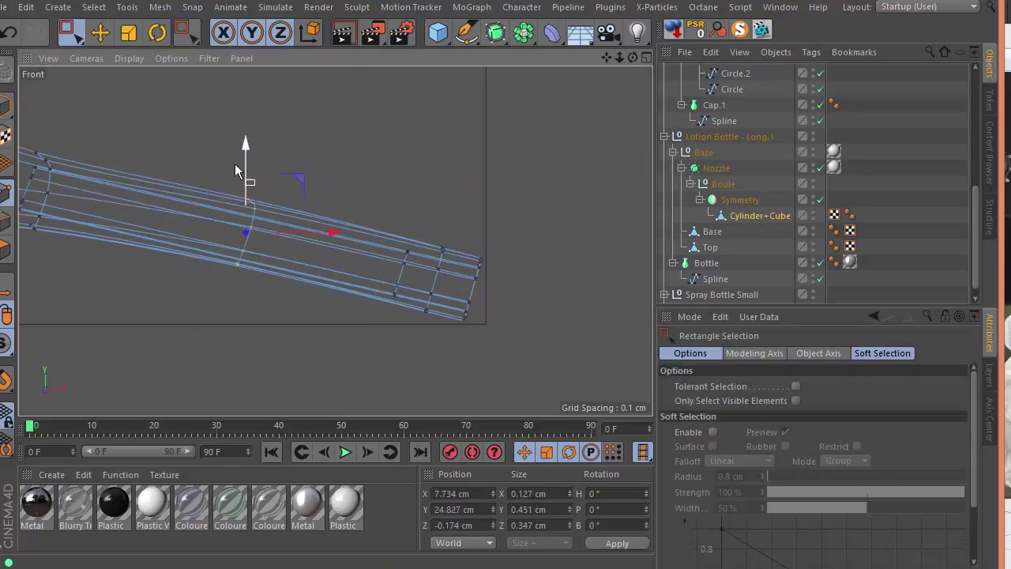
Remove the guide cube and compare the lengthened spout in perspective with the reference photos.
{"action": "key", "text": "F1"}
{"action": "left_click_drag", "start_coordinate": [398, 186], "coordinate": [537, 192], "text": "alt"}
{"action": "key", "text": "space"}
{"action": "left_click", "coordinate": [497, 146]}
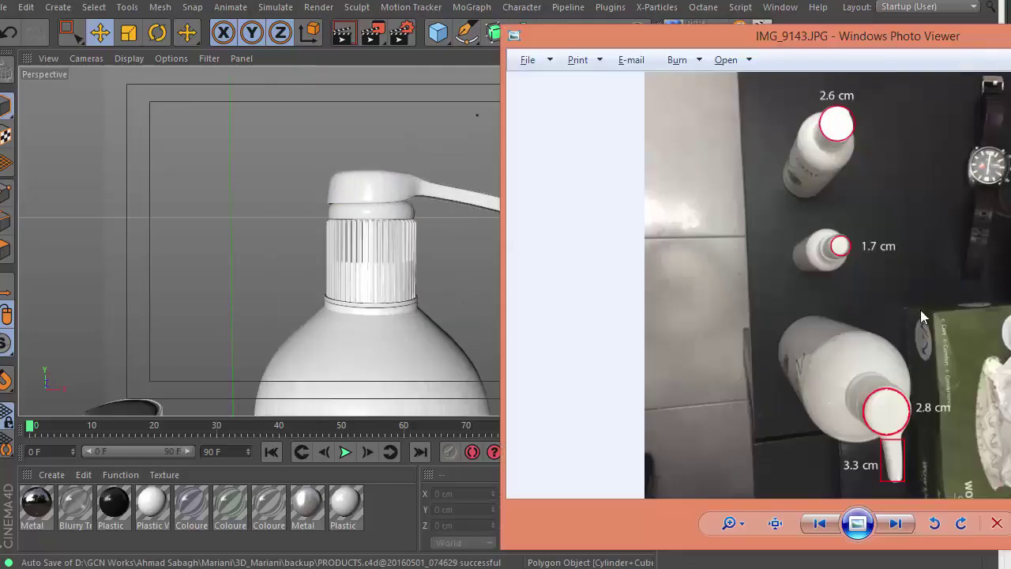
{"action": "key", "text": "Right"}
{"action": "left_click_drag", "start_coordinate": [655, 40], "coordinate": [741, 44]}
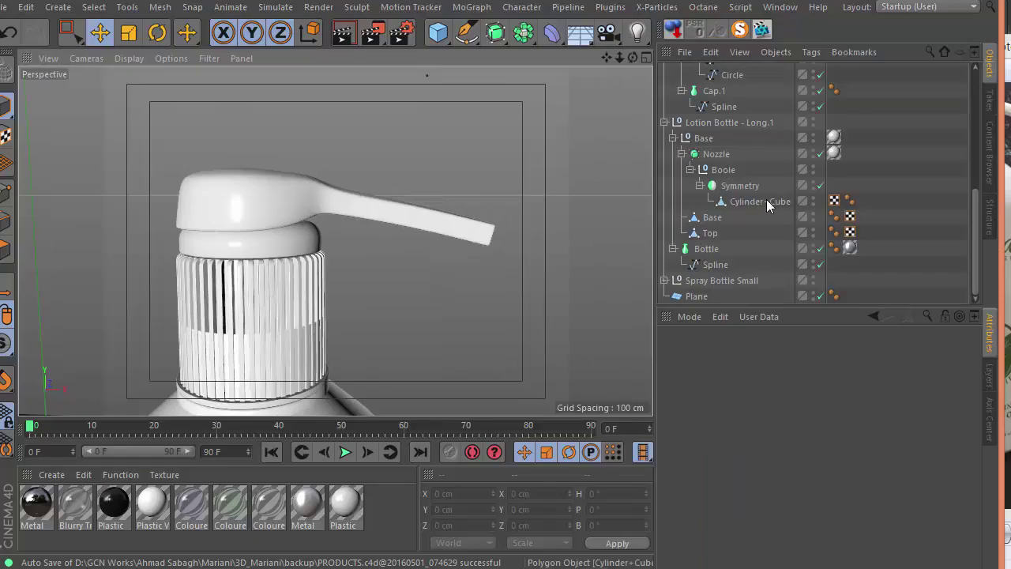
Select the ring of Cylinder+Cube points where the spout leaves the pump head and raise it slightly along Y.
{"action": "left_click", "coordinate": [760, 200]}
{"action": "right_click_drag", "start_coordinate": [399, 213], "coordinate": [442, 211], "text": "alt"}
{"action": "key", "text": "space"}
{"action": "left_click_drag", "start_coordinate": [304, 161], "coordinate": [341, 229]}
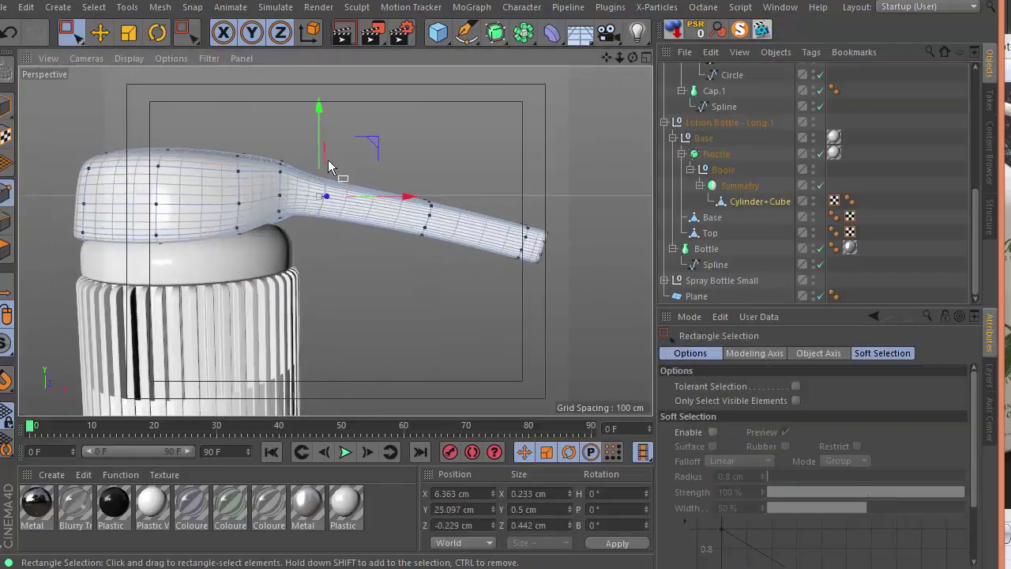
{"action": "left_click_drag", "start_coordinate": [321, 146], "coordinate": [320, 132]}
Select the spout's middle ring of points and try another Modeling Axis orientation before restoring Axis.
{"action": "left_click_drag", "start_coordinate": [407, 170], "coordinate": [449, 249]}
{"action": "left_click_drag", "start_coordinate": [440, 244], "coordinate": [427, 301], "text": "alt"}
{"action": "right_click_drag", "start_coordinate": [427, 300], "coordinate": [578, 236], "text": "alt"}
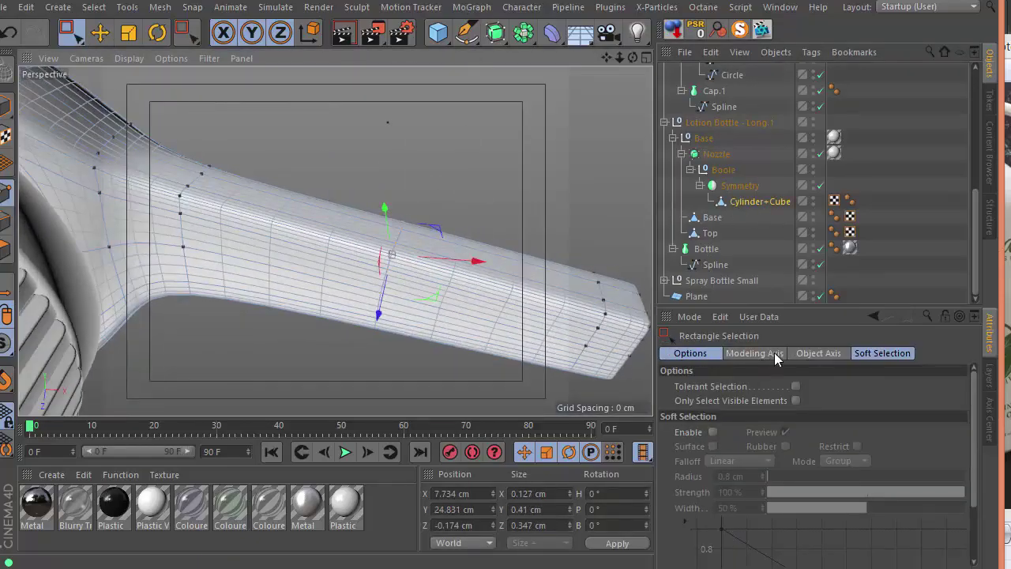
{"action": "left_click", "coordinate": [775, 353]}
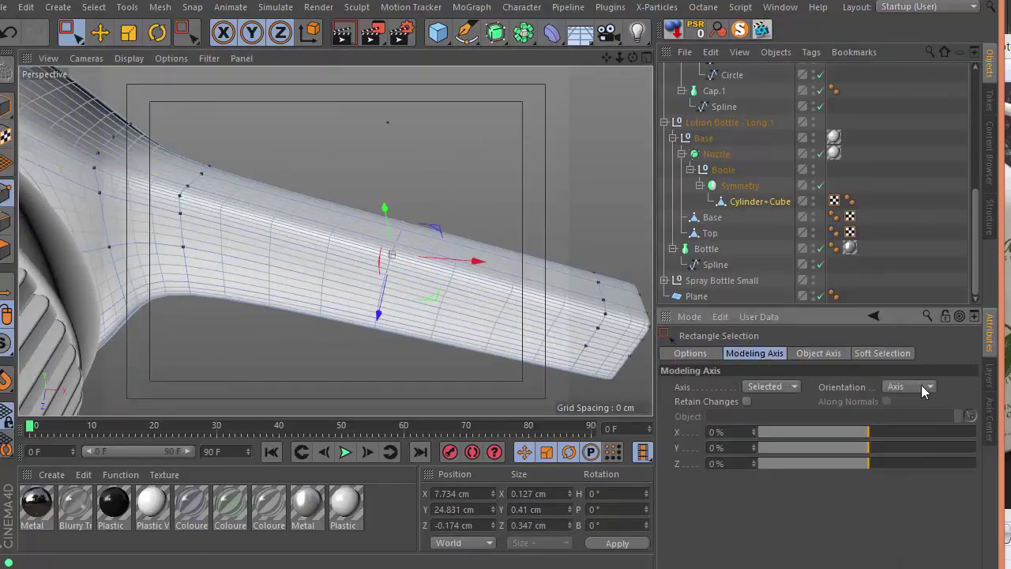
{"action": "left_click", "coordinate": [923, 387]}
{"action": "left_click", "coordinate": [908, 417]}
{"action": "left_click_drag", "start_coordinate": [374, 303], "coordinate": [383, 323], "text": "alt"}
{"action": "left_click", "coordinate": [909, 387]}
{"action": "left_click", "coordinate": [909, 403]}
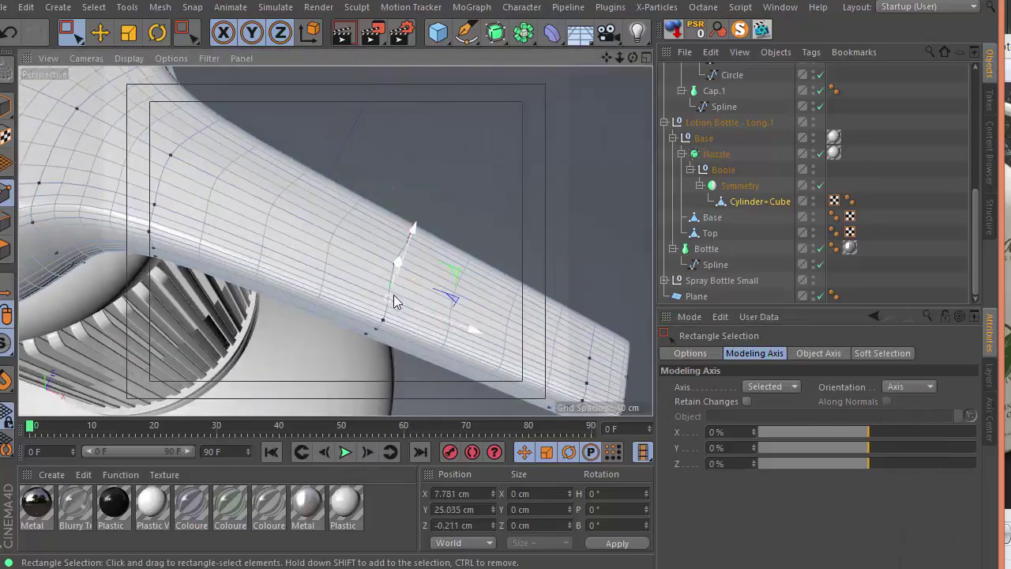
Select individual points midway along the spout and shift them slightly to refine its profile, turning the nozzle's subdivision smoothing off.
{"action": "left_click_drag", "start_coordinate": [404, 287], "coordinate": [336, 359]}
{"action": "left_click_drag", "start_coordinate": [384, 332], "coordinate": [437, 167], "text": "alt"}
{"action": "left_click_drag", "start_coordinate": [423, 292], "coordinate": [405, 293]}
{"action": "key", "text": "q"}
{"action": "left_click_drag", "start_coordinate": [383, 361], "coordinate": [340, 309], "text": "alt"}
{"action": "left_click", "coordinate": [324, 340]}
Restore the nozzle's subdivision smoothing, clear the selection and examine the pump's overall shape.
{"action": "scroll", "coordinate": [241, 353], "scroll_direction": "down", "scroll_amount": 3}
{"action": "key", "text": "q"}
{"action": "key", "text": "Return"}
{"action": "scroll", "coordinate": [339, 309], "scroll_direction": "down", "scroll_amount": 3}
{"action": "left_click", "coordinate": [424, 203]}
{"action": "scroll", "coordinate": [419, 203], "scroll_direction": "down", "scroll_amount": 5}
{"action": "left_click_drag", "start_coordinate": [341, 257], "coordinate": [409, 215], "text": "alt"}
{"action": "scroll", "coordinate": [409, 215], "scroll_direction": "up", "scroll_amount": 2}
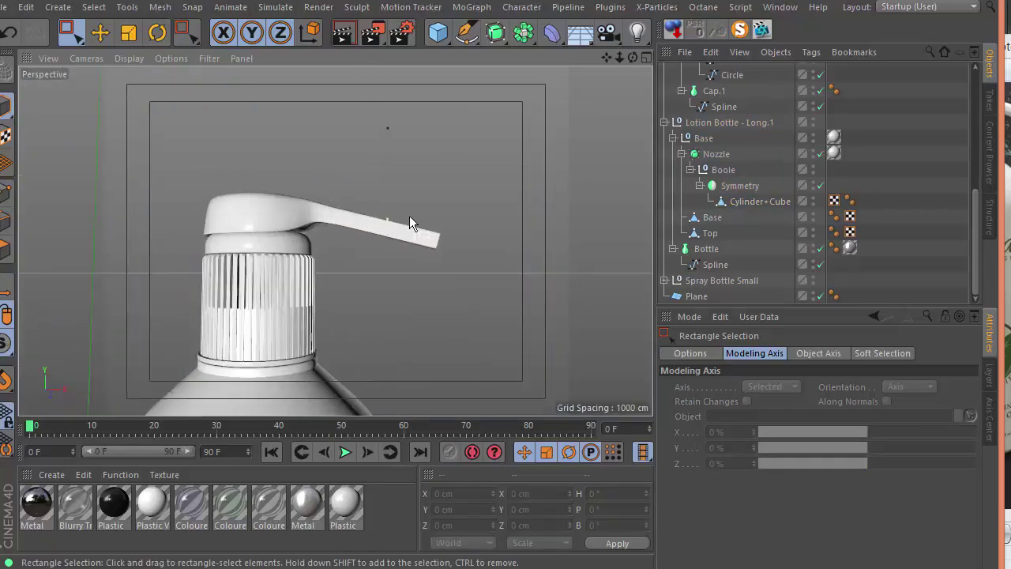
Compare the pump spout's profile with the reference photo.
{"action": "key", "text": "alt+Tab"}
{"action": "key", "text": "alt+Tab"}
{"action": "scroll", "coordinate": [442, 229], "scroll_direction": "up", "scroll_amount": 4}
{"action": "key", "text": "Return"}
{"action": "mouse_move", "coordinate": [470, 211]}
{"action": "left_mouse_down"}
{"action": "mouse_move", "coordinate": [389, 278]}
{"action": "mouse_move", "coordinate": [426, 273]}
{"action": "mouse_move", "coordinate": [484, 203]}
{"action": "left_mouse_up"}
Try raising the middle ring of Cylinder+Cube points on the spout to bend its profile.
{"action": "left_click", "coordinate": [760, 201]}
{"action": "key", "text": "r"}
{"action": "key", "text": "e"}
{"action": "key", "text": "space"}
{"action": "left_click_drag", "start_coordinate": [384, 184], "coordinate": [338, 245]}
{"action": "left_click_drag", "start_coordinate": [410, 170], "coordinate": [408, 163]}
{"action": "left_click_drag", "start_coordinate": [335, 240], "coordinate": [372, 168], "text": "alt"}
{"action": "scroll", "coordinate": [393, 202], "scroll_direction": "up", "scroll_amount": 5}
{"action": "key", "text": "ctrl+z"}
Disable the nozzle's Symmetry and examine the half mesh around the spout's middle ring of points.
{"action": "left_click", "coordinate": [696, 354]}
{"action": "scroll", "coordinate": [363, 291], "scroll_direction": "down", "scroll_amount": 5}
{"action": "left_click_drag", "start_coordinate": [362, 292], "coordinate": [368, 316], "text": "alt"}
{"action": "left_click_drag", "start_coordinate": [386, 195], "coordinate": [416, 189], "text": "alt"}
{"action": "left_click_drag", "start_coordinate": [420, 152], "coordinate": [444, 98]}
{"action": "left_click_drag", "start_coordinate": [416, 222], "coordinate": [529, 276], "text": "alt"}
{"action": "left_click", "coordinate": [820, 187]}
{"action": "left_click_drag", "start_coordinate": [334, 240], "coordinate": [518, 259], "text": "alt"}
{"action": "scroll", "coordinate": [518, 259], "scroll_direction": "up", "scroll_amount": 3}
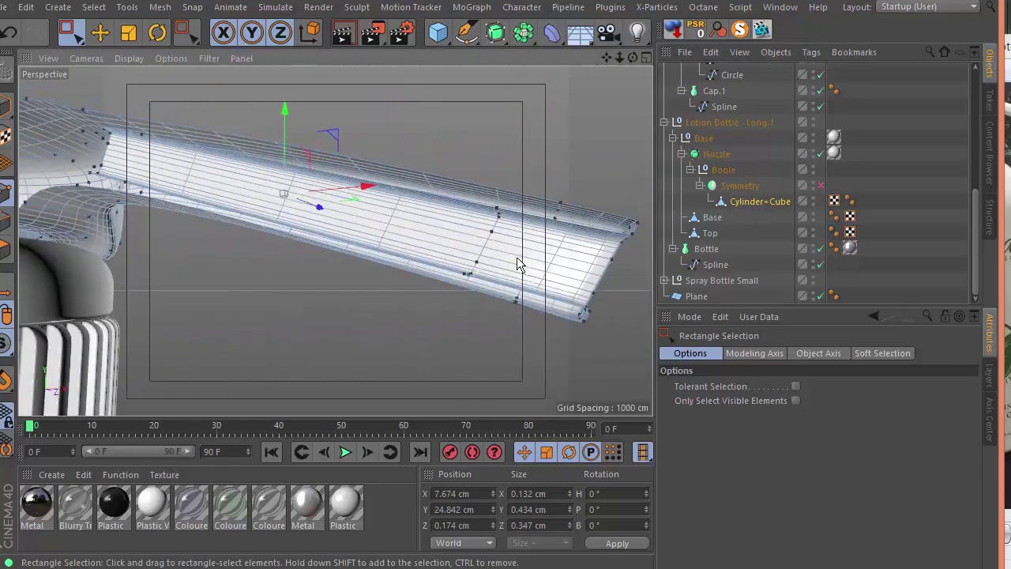
Try a Knife cut across the spout mesh and restore the nozzle's Symmetry.
{"action": "left_click_drag", "start_coordinate": [439, 253], "coordinate": [308, 105], "text": "alt"}
{"action": "key", "text": "k"}
{"action": "left_click", "coordinate": [301, 227]}
{"action": "key", "text": "space"}
{"action": "key", "text": "ctrl+z"}
{"action": "left_click", "coordinate": [821, 187]}
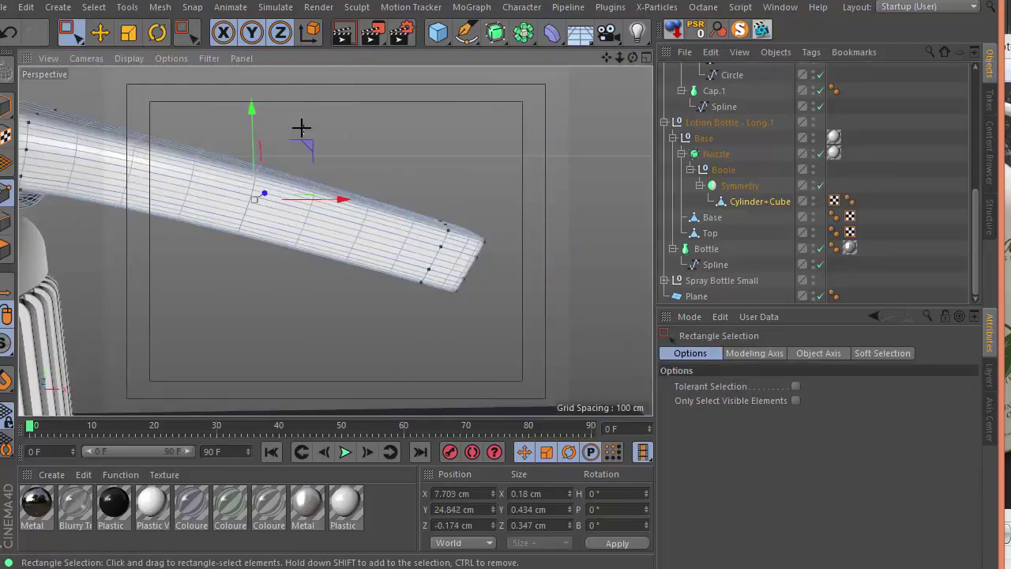
Try moving the spout's middle ring of points upward with Symmetry enabled.
{"action": "left_click_drag", "start_coordinate": [310, 142], "coordinate": [338, 61]}
{"action": "left_click_drag", "start_coordinate": [339, 71], "coordinate": [300, 147], "text": "alt"}
{"action": "key", "text": "ctrl+z"}
Turn off the nozzle's Symmetry and subdivision smoothing to expose the raw mesh on the spout's underside.
{"action": "left_click", "coordinate": [820, 187]}
{"action": "left_click_drag", "start_coordinate": [395, 198], "coordinate": [44, 211], "text": "alt"}
{"action": "left_click_drag", "start_coordinate": [474, 173], "coordinate": [326, 52], "text": "alt"}
{"action": "left_click_drag", "start_coordinate": [485, 140], "coordinate": [476, 84], "text": "alt"}
{"action": "key", "text": "ctrl+z"}
{"action": "key", "text": "ctrl+z"}
{"action": "left_click_drag", "start_coordinate": [466, 189], "coordinate": [667, 229], "text": "alt"}
{"action": "key", "text": "q"}
{"action": "left_click_drag", "start_coordinate": [453, 255], "coordinate": [429, 242], "text": "alt"}
{"action": "scroll", "coordinate": [433, 209], "scroll_direction": "up", "scroll_amount": 3}
Try extending the middle ring's edges across the spout's rim with the Polygon Pen.
{"action": "key", "text": "m"}
{"action": "key", "text": "e"}
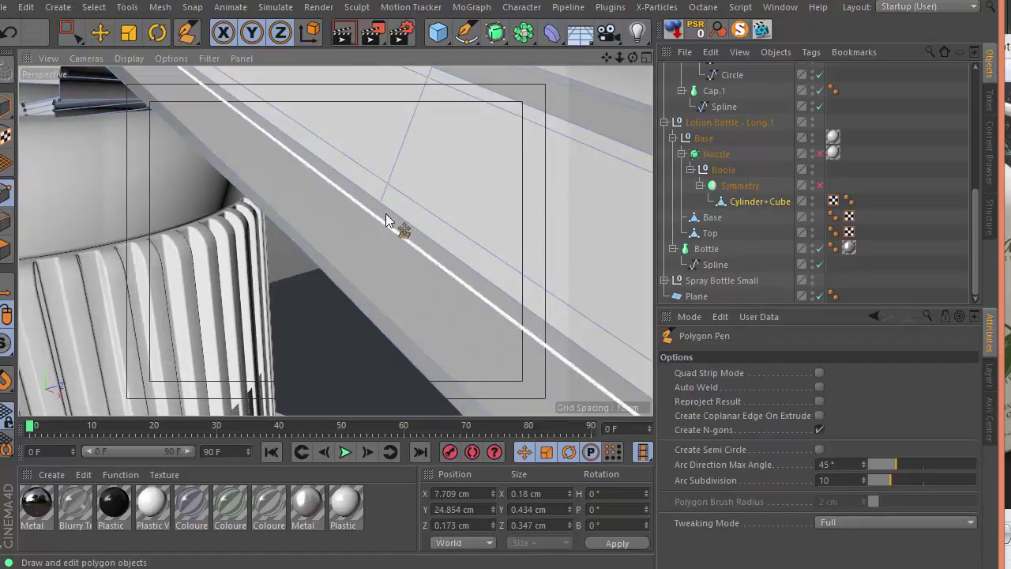
{"action": "key", "text": "space"}
{"action": "left_click_drag", "start_coordinate": [338, 282], "coordinate": [434, 262], "text": "alt"}
{"action": "key", "text": "space"}
{"action": "key", "text": "space"}
{"action": "key", "text": "space"}
{"action": "left_click", "coordinate": [740, 186]}
{"action": "key", "text": "ctrl+z"}
{"action": "key", "text": "ctrl+z"}
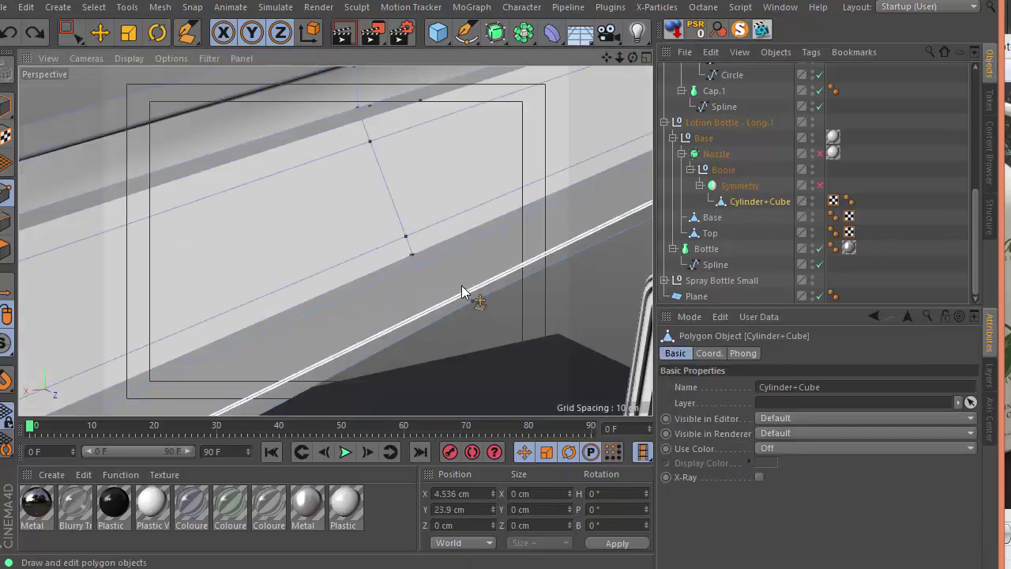
{"action": "left_click_drag", "start_coordinate": [439, 263], "coordinate": [425, 215], "text": "alt"}
{"action": "key", "text": "ctrl+z"}
{"action": "key", "text": "ctrl+z"}
{"action": "key", "text": "z"}
{"action": "left_click_drag", "start_coordinate": [435, 291], "coordinate": [381, 300], "text": "alt"}
{"action": "mouse_move", "coordinate": [382, 300]}
{"action": "left_mouse_down", "text": "alt"}
{"action": "mouse_move", "coordinate": [400, 333]}
{"action": "mouse_move", "coordinate": [401, 301]}
{"action": "left_mouse_up", "text": "alt"}
Continue the spout's middle edge ring across the rim and underside with the Knife in Line mode.
{"action": "key", "text": "k"}
{"action": "left_click", "coordinate": [725, 373]}
{"action": "left_click", "coordinate": [729, 386]}
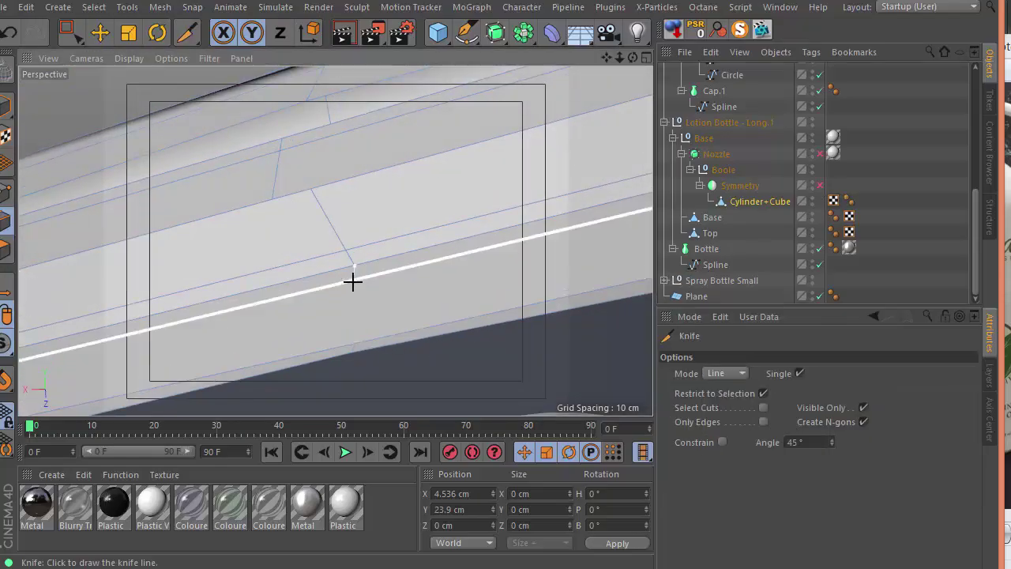
{"action": "left_click", "coordinate": [353, 281]}
{"action": "left_click", "coordinate": [350, 341]}
Select the completed middle ring's points and raise them toward the tip to curve the spout, with Symmetry and subdivision smoothing restored.
{"action": "left_click_drag", "start_coordinate": [331, 394], "coordinate": [340, 233], "text": "alt"}
{"action": "scroll", "coordinate": [340, 233], "scroll_direction": "down", "scroll_amount": 5}
{"action": "key", "text": "0"}
{"action": "left_click_drag", "start_coordinate": [423, 169], "coordinate": [324, 316]}
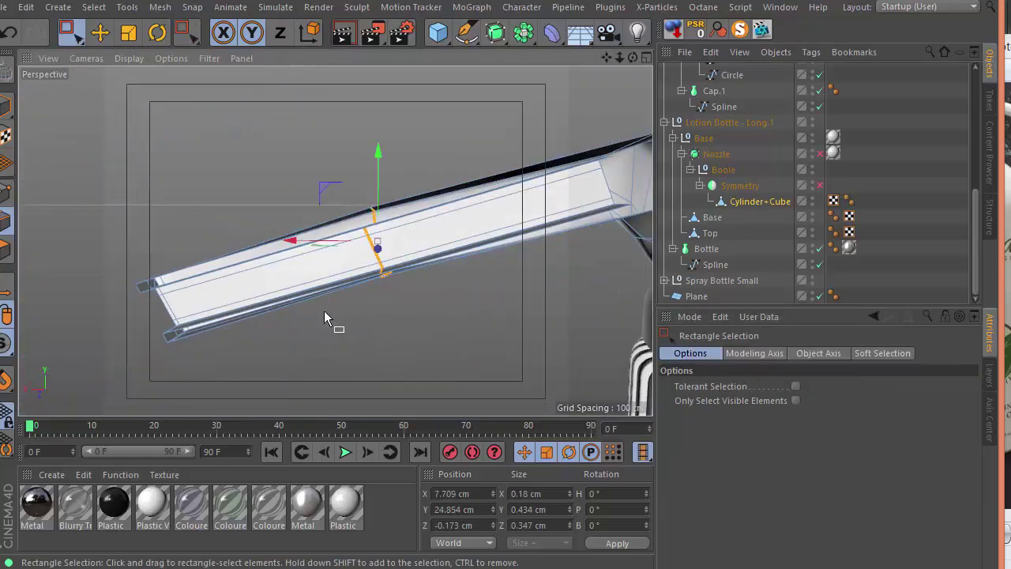
{"action": "left_click", "coordinate": [6, 193], "text": "ctrl"}
{"action": "left_click_drag", "start_coordinate": [326, 195], "coordinate": [307, 150]}
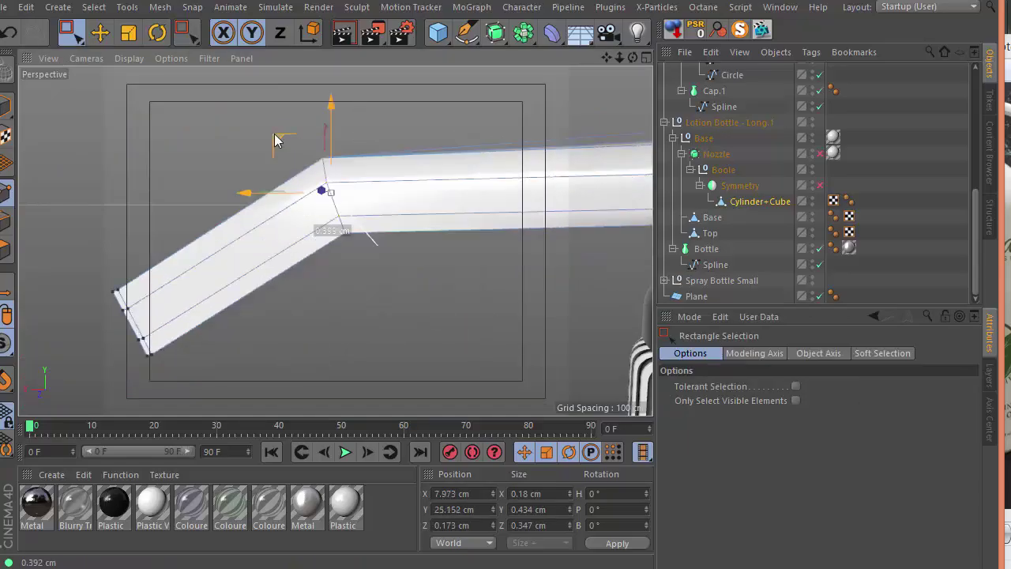
{"action": "key", "text": "q"}
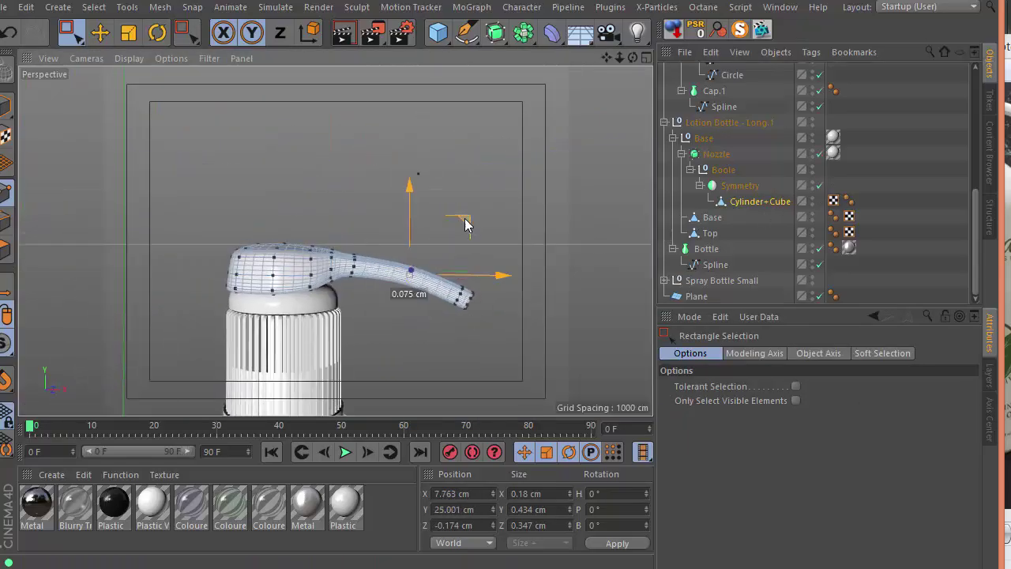
{"action": "key", "text": "k"}
{"action": "scroll", "coordinate": [453, 248], "scroll_direction": "up", "scroll_amount": 3}
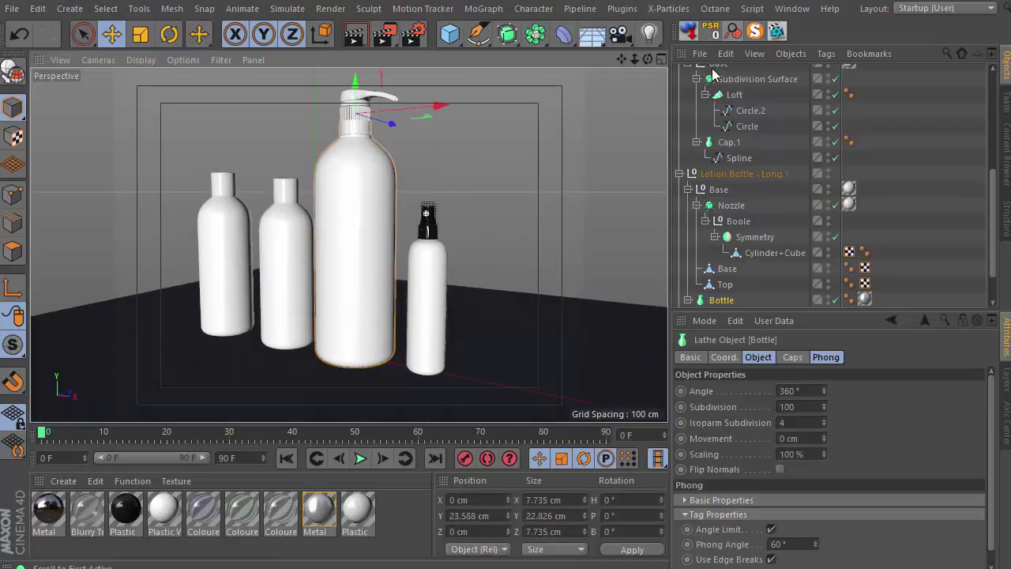
Load proten-05.jpg as the Color texture of the tall lotion bottle's Metal material.
{"action": "left_click", "coordinate": [866, 300]}
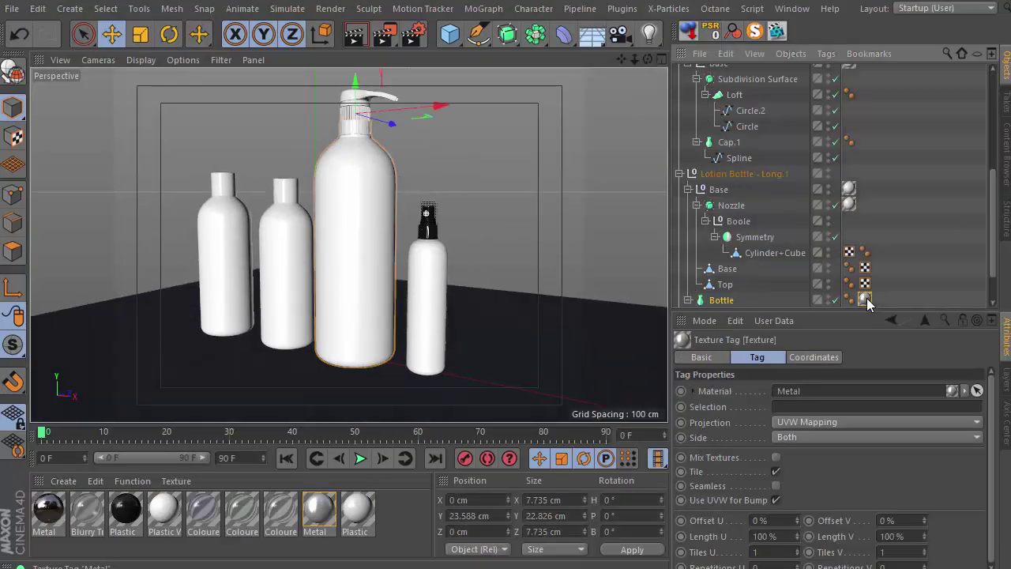
{"action": "double_click", "coordinate": [332, 512]}
{"action": "left_click_drag", "start_coordinate": [0, 0], "coordinate": [614, 116]}
{"action": "left_click", "coordinate": [794, 281]}
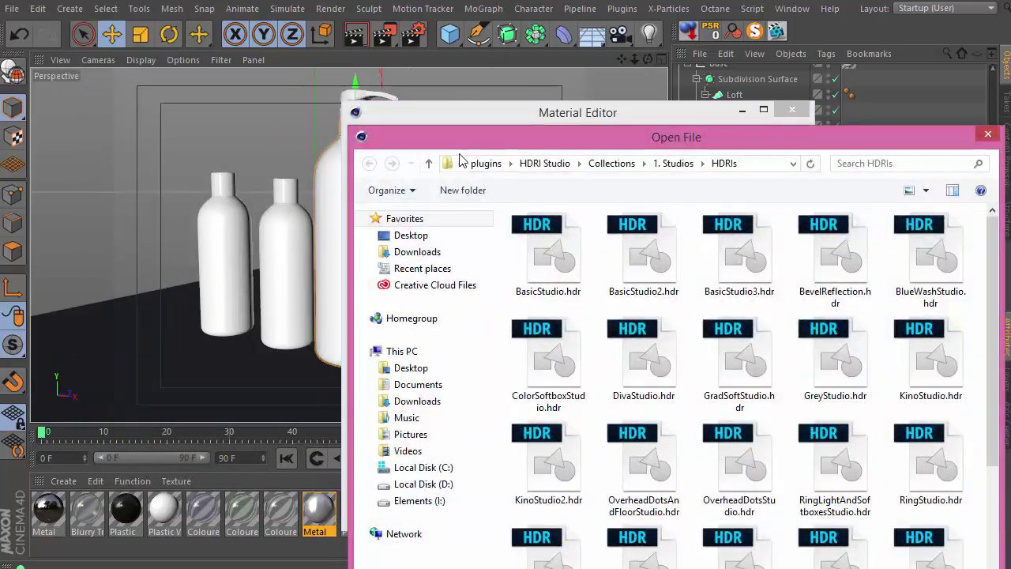
{"action": "left_click_drag", "start_coordinate": [462, 142], "coordinate": [0, 71]}
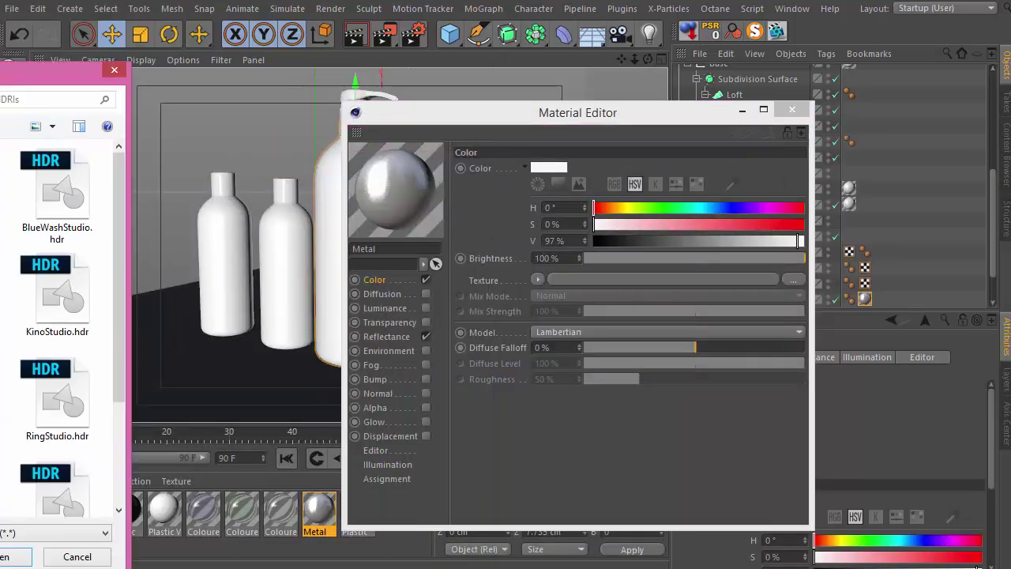
{"action": "key", "text": "Return"}
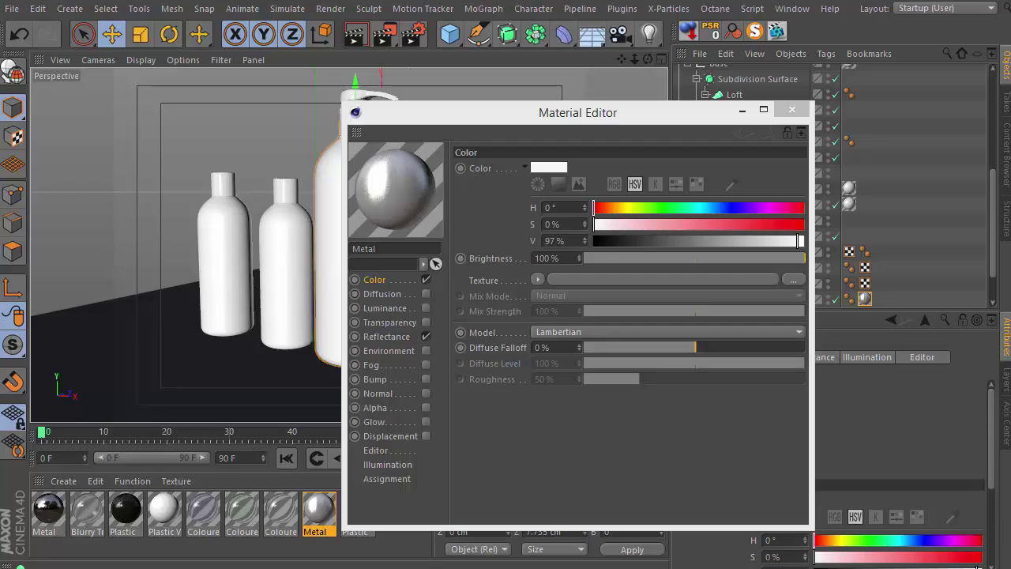
{"action": "key", "text": "alt+Tab"}
{"action": "left_click_drag", "start_coordinate": [992, 31], "coordinate": [971, 34]}
{"action": "scroll", "coordinate": [831, 352], "scroll_direction": "up", "scroll_amount": 6}
{"action": "left_click_drag", "start_coordinate": [775, 357], "coordinate": [845, 441]}
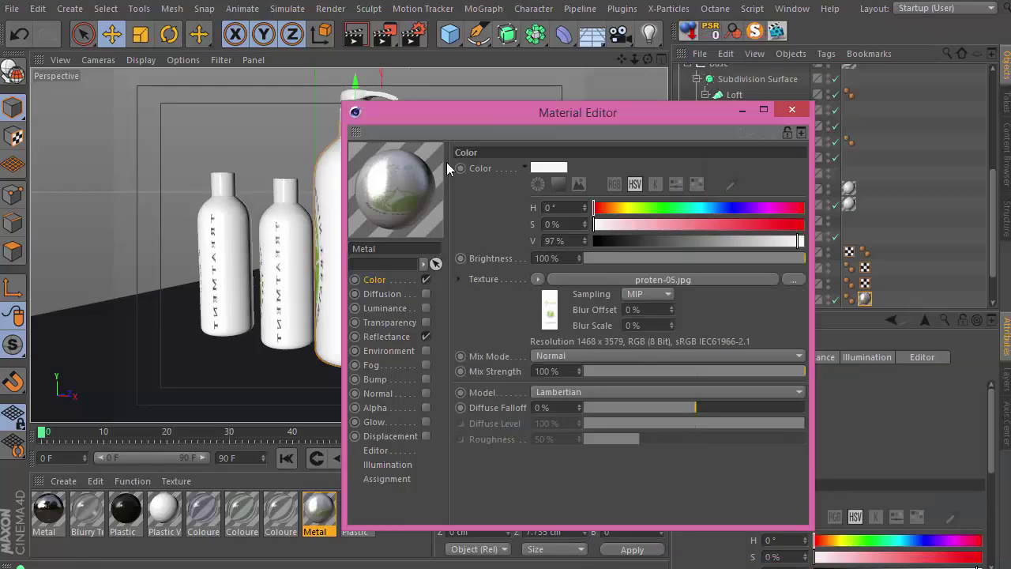
Set the tall bottle's texture tag to Cylindrical projection and fit the label texture to the object.
{"action": "left_click_drag", "start_coordinate": [478, 110], "coordinate": [379, 269]}
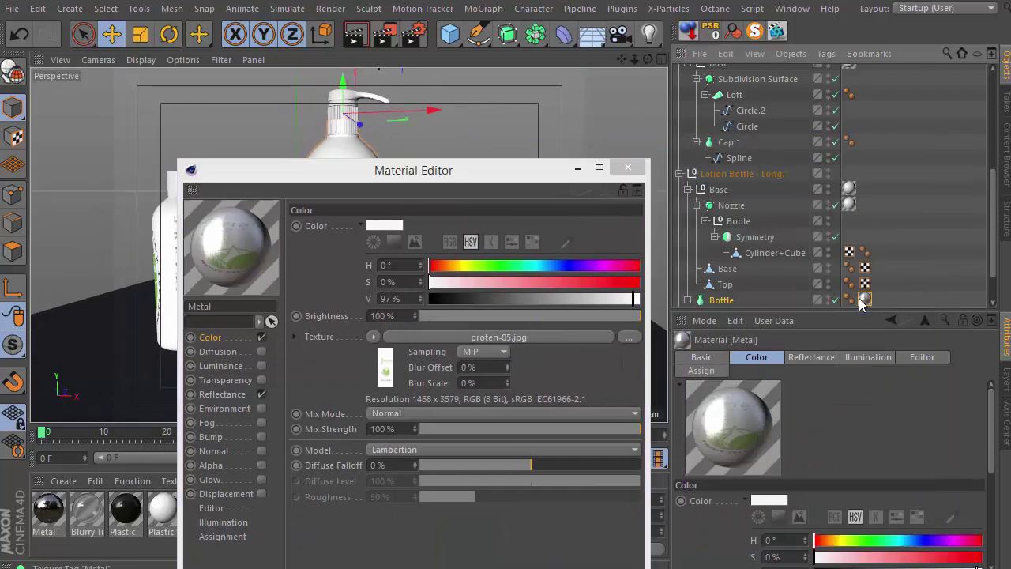
{"action": "left_click", "coordinate": [864, 299]}
{"action": "left_click", "coordinate": [877, 422]}
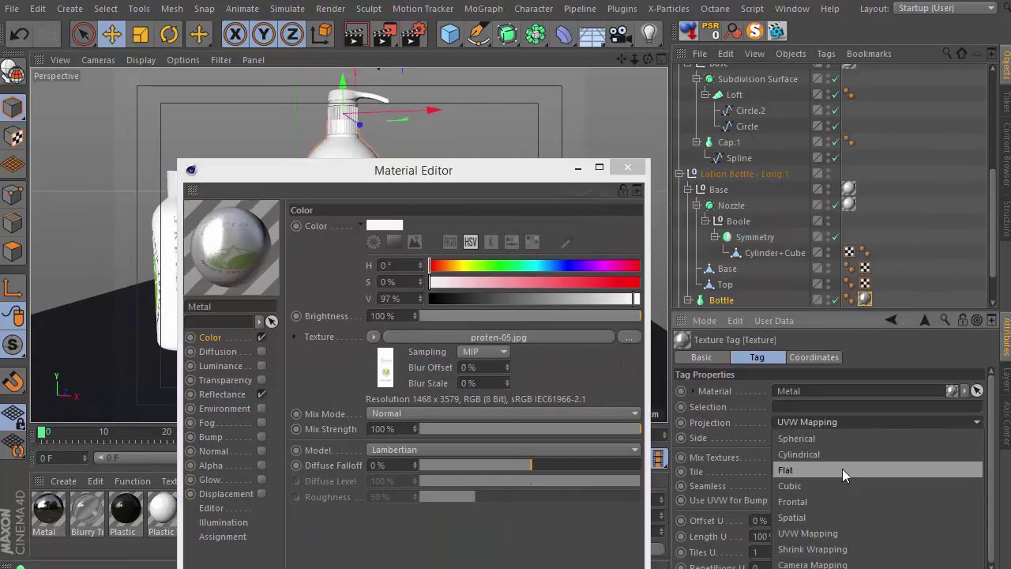
{"action": "left_click", "coordinate": [842, 468]}
{"action": "left_click_drag", "start_coordinate": [341, 167], "coordinate": [176, 253]}
{"action": "right_click", "coordinate": [866, 300]}
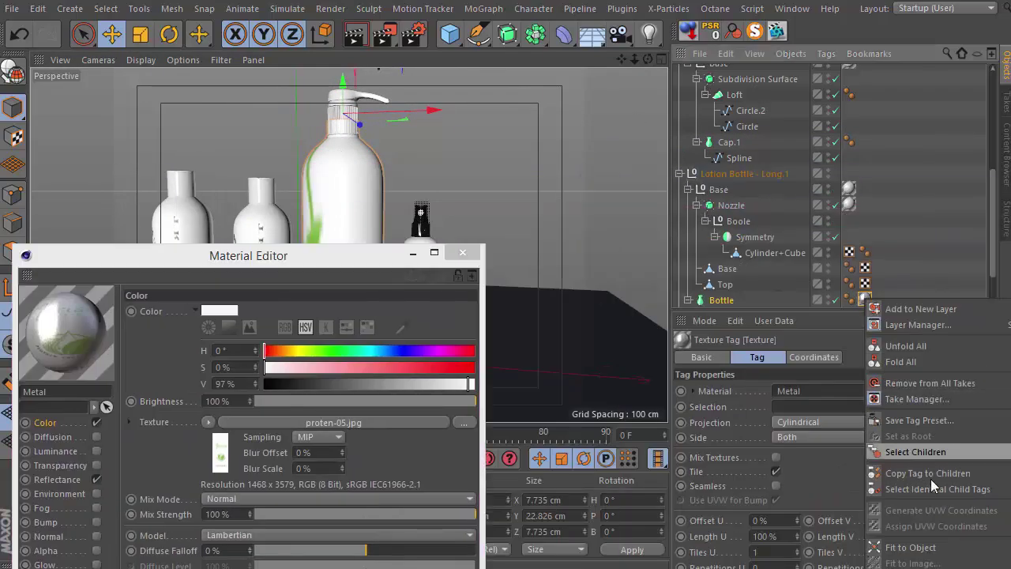
{"action": "left_click", "coordinate": [930, 479]}
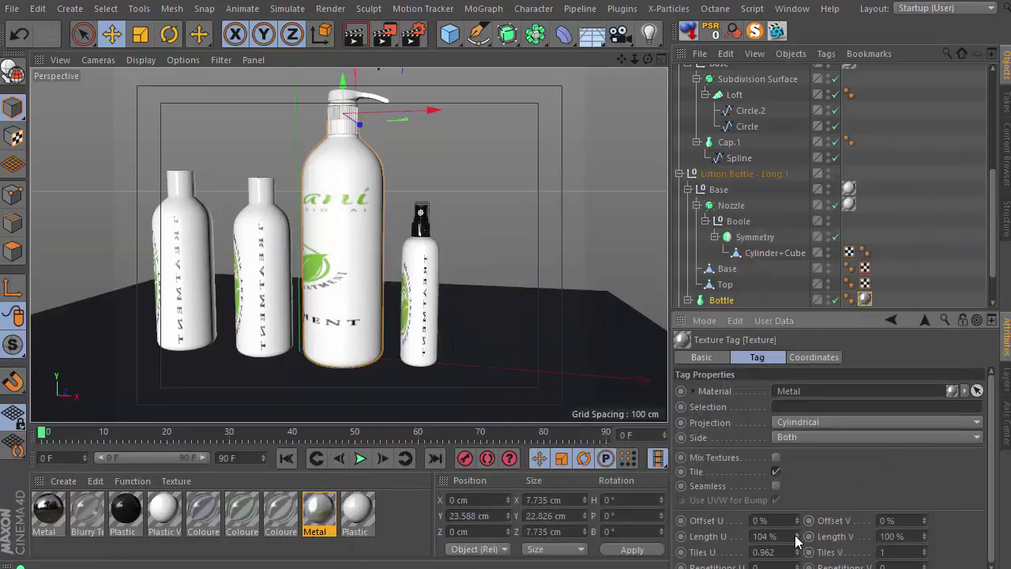
Set the label texture's Offset U to 54 % and Length U to 37 % on the tall bottle.
{"action": "left_click_drag", "start_coordinate": [797, 521], "coordinate": [795, 483]}
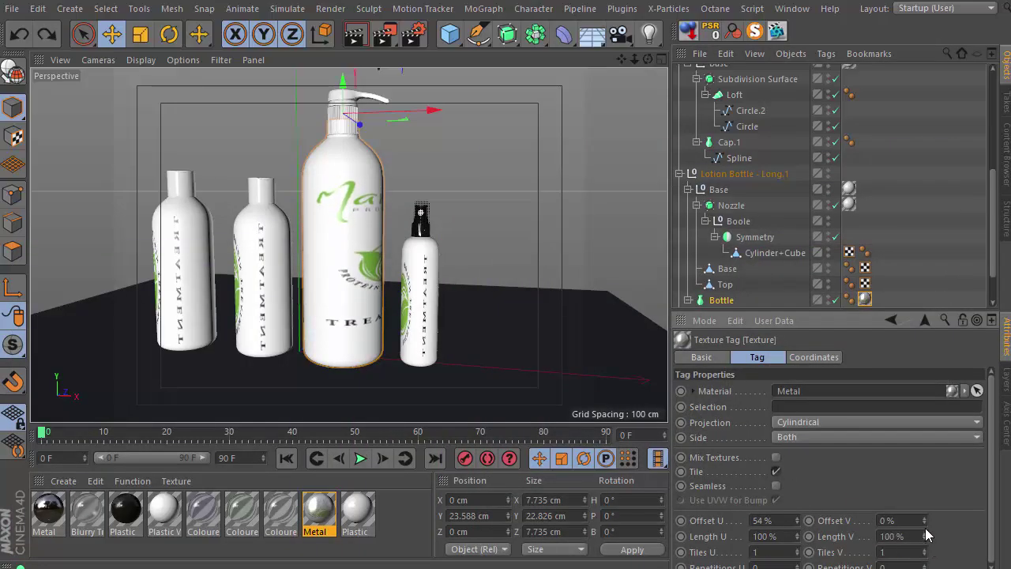
{"action": "left_click_drag", "start_coordinate": [797, 539], "coordinate": [797, 568]}
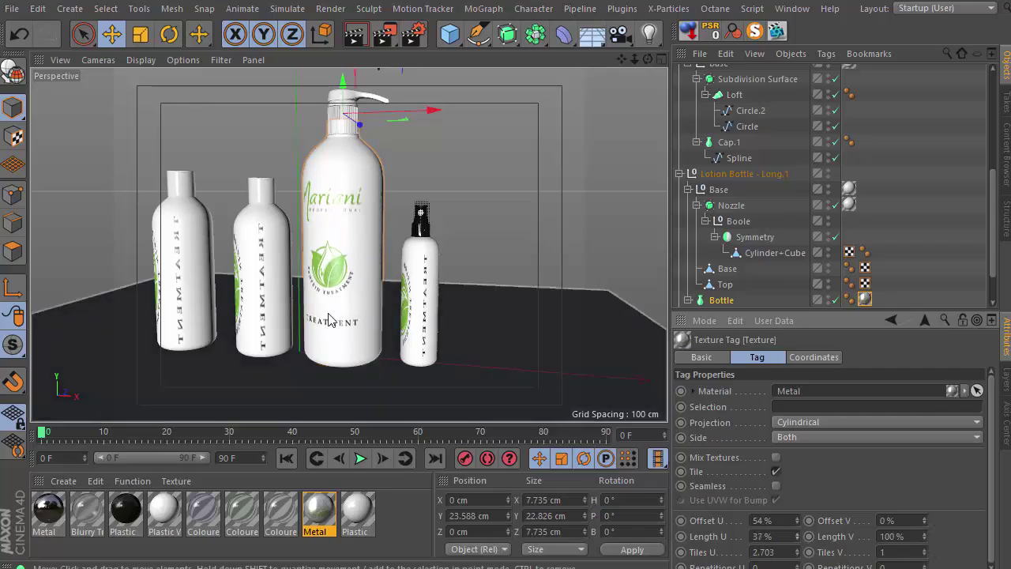
{"action": "scroll", "coordinate": [334, 317], "scroll_direction": "up", "scroll_amount": 4}
{"action": "left_click_drag", "start_coordinate": [334, 317], "coordinate": [440, 286], "text": "alt"}
Turn off the label texture's tiling, set its Offset U to 68 % and render a preview of the tall bottle.
{"action": "left_click", "coordinate": [774, 473]}
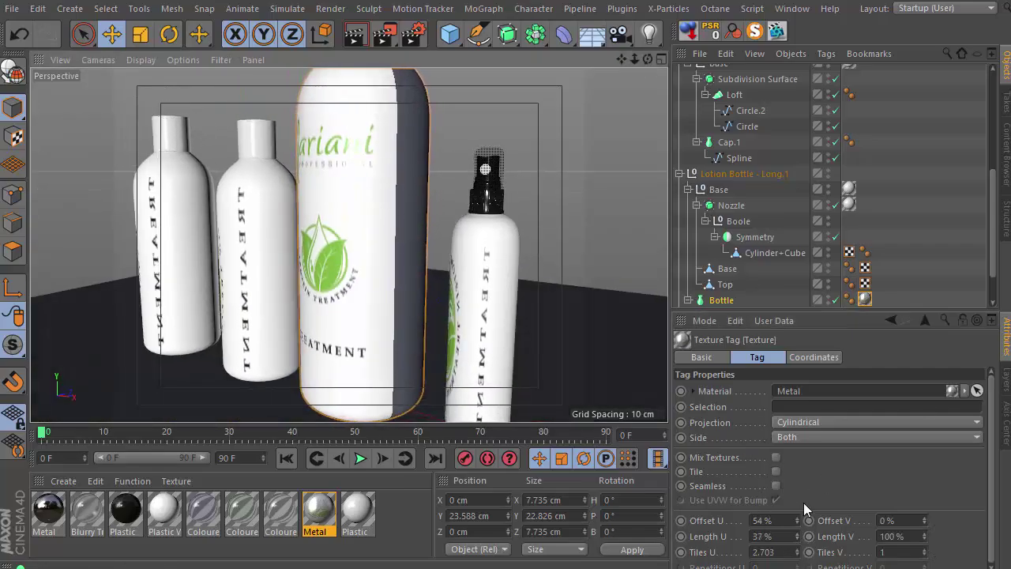
{"action": "left_click_drag", "start_coordinate": [798, 518], "coordinate": [798, 508]}
{"action": "key", "text": "ctrl+r"}
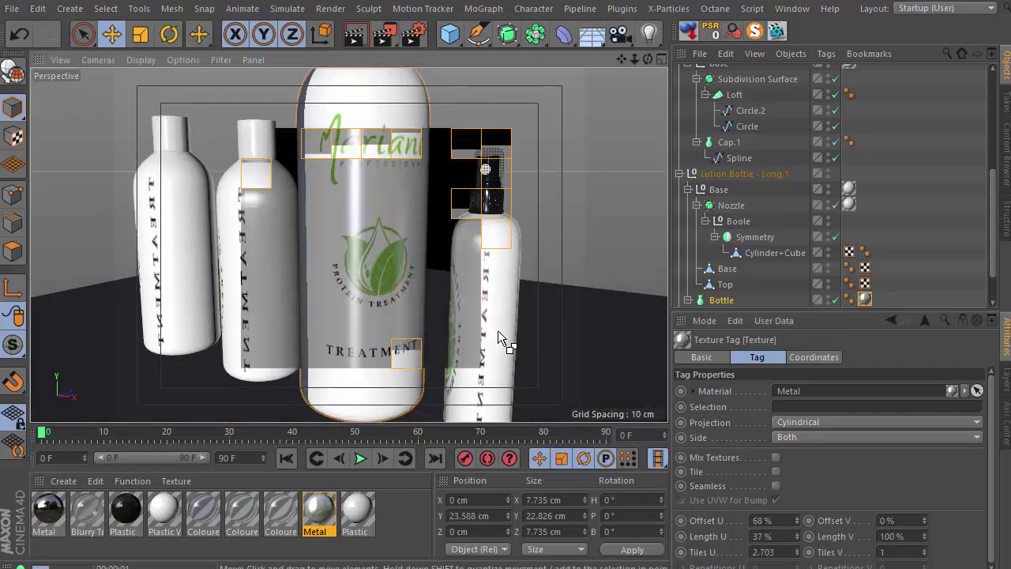
{"action": "middle_click_drag", "start_coordinate": [480, 328], "coordinate": [452, 329], "text": "alt"}
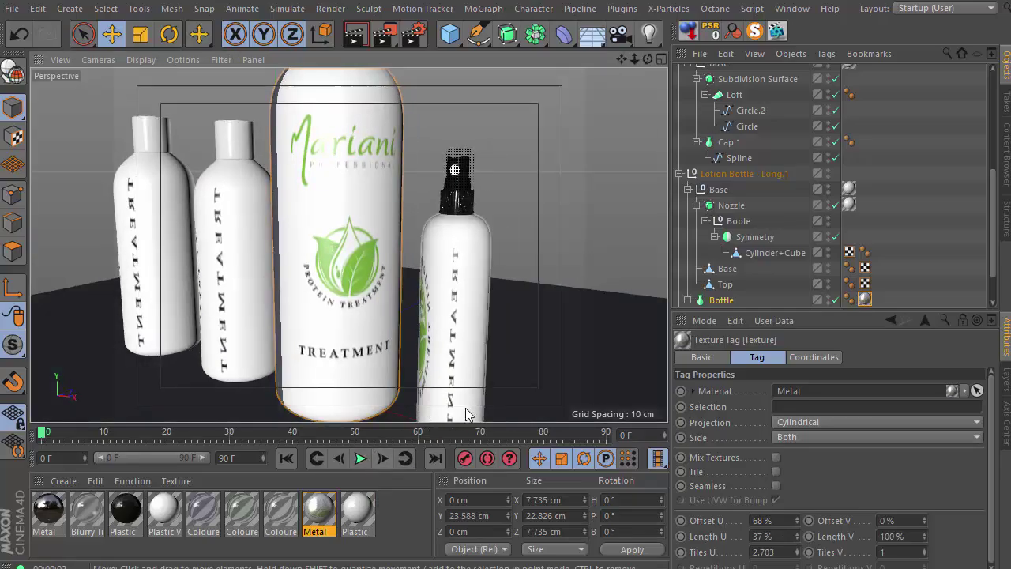
{"action": "right_click_drag", "start_coordinate": [466, 414], "coordinate": [376, 388], "text": "alt"}
{"action": "left_click_drag", "start_coordinate": [376, 388], "coordinate": [390, 342], "text": "alt"}
{"action": "right_click_drag", "start_coordinate": [498, 355], "coordinate": [533, 352], "text": "alt"}
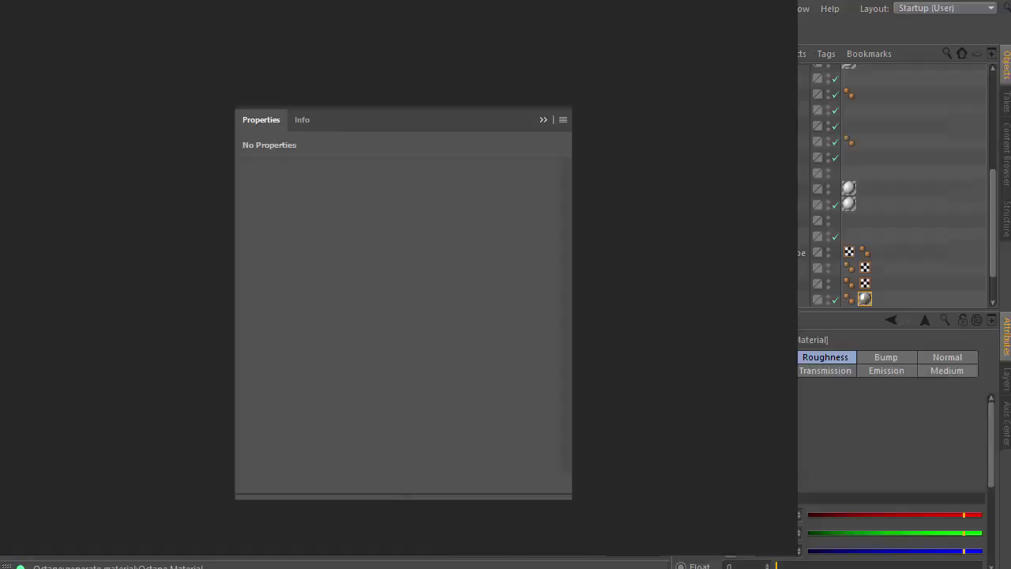
Switch to Photoshop, open label images proten-01.jpg to proten-06.jpg and collapse the Properties panel.
{"action": "left_click_drag", "start_coordinate": [437, 4], "coordinate": [650, 17]}
{"action": "double_click", "coordinate": [383, 196]}
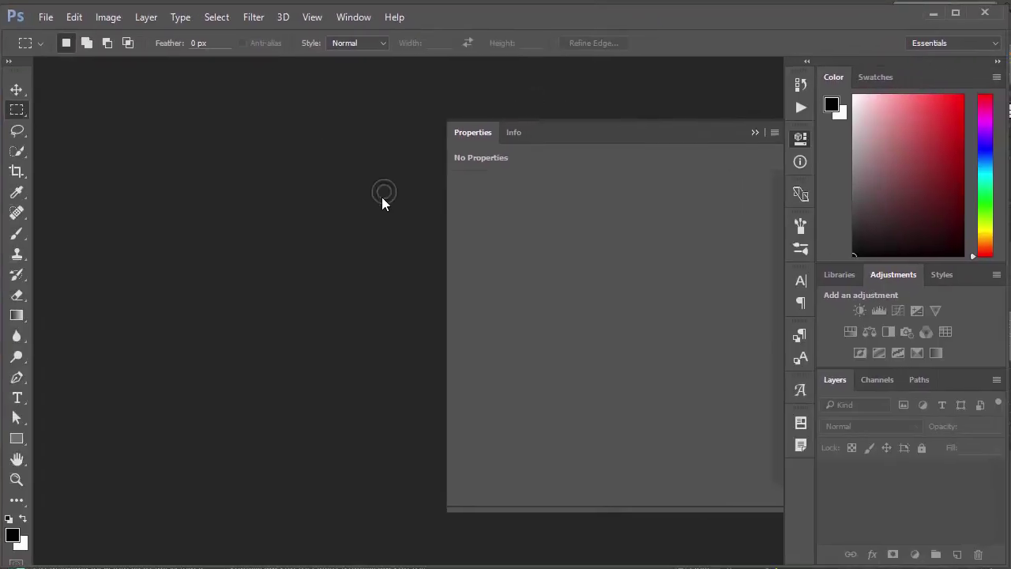
{"action": "left_click_drag", "start_coordinate": [498, 9], "coordinate": [0, 108]}
{"action": "key", "text": "Escape"}
{"action": "left_click", "coordinate": [809, 144]}
Convert proten-06.jpg to Grayscale, discarding its color information.
{"action": "left_click", "coordinate": [111, 17]}
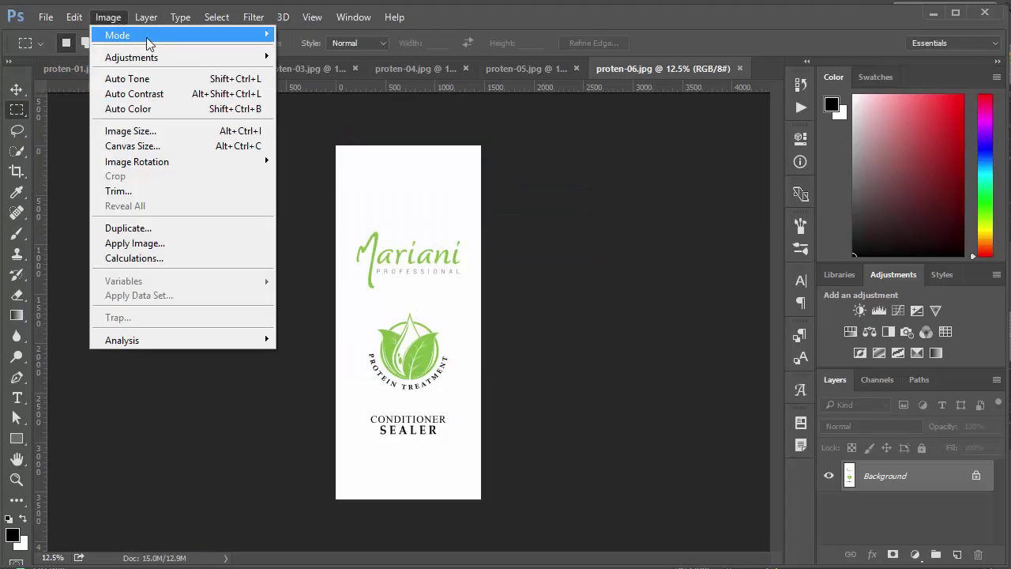
{"action": "mouse_move", "coordinate": [147, 36]}
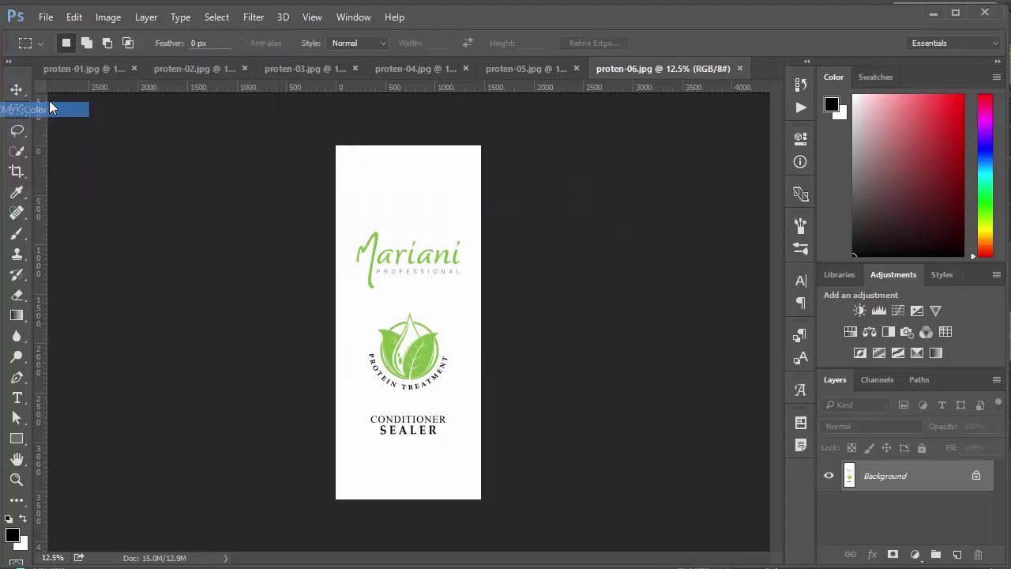
{"action": "left_click", "coordinate": [108, 17]}
{"action": "left_click", "coordinate": [17, 49]}
{"action": "left_click", "coordinate": [408, 242]}
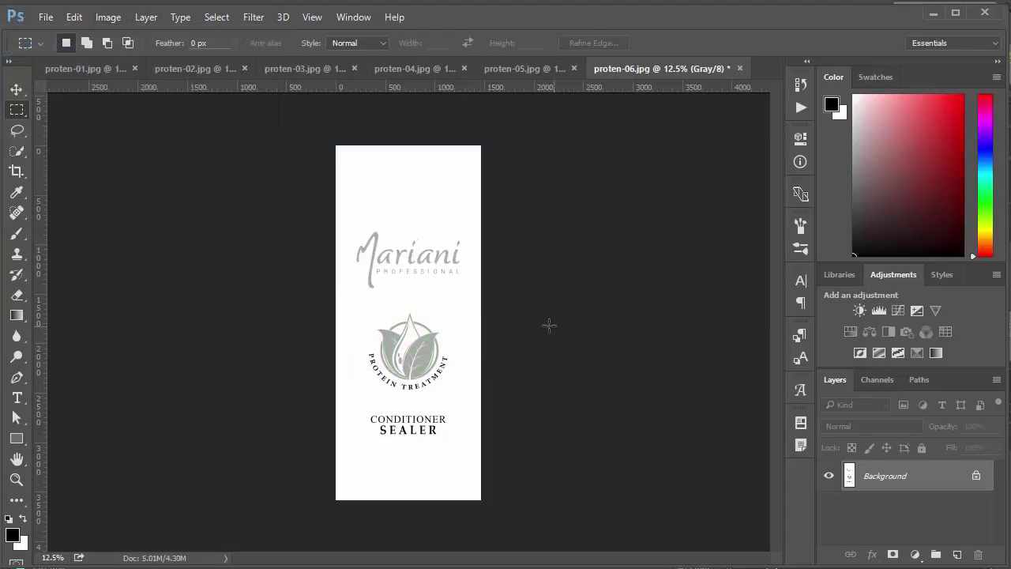
Darken the proten-06 label artwork to solid black with Levels and save it as proten-06 A.jpg.
{"action": "key", "text": "ctrl+l"}
{"action": "left_click_drag", "start_coordinate": [341, 154], "coordinate": [468, 155]}
{"action": "key", "text": "Return"}
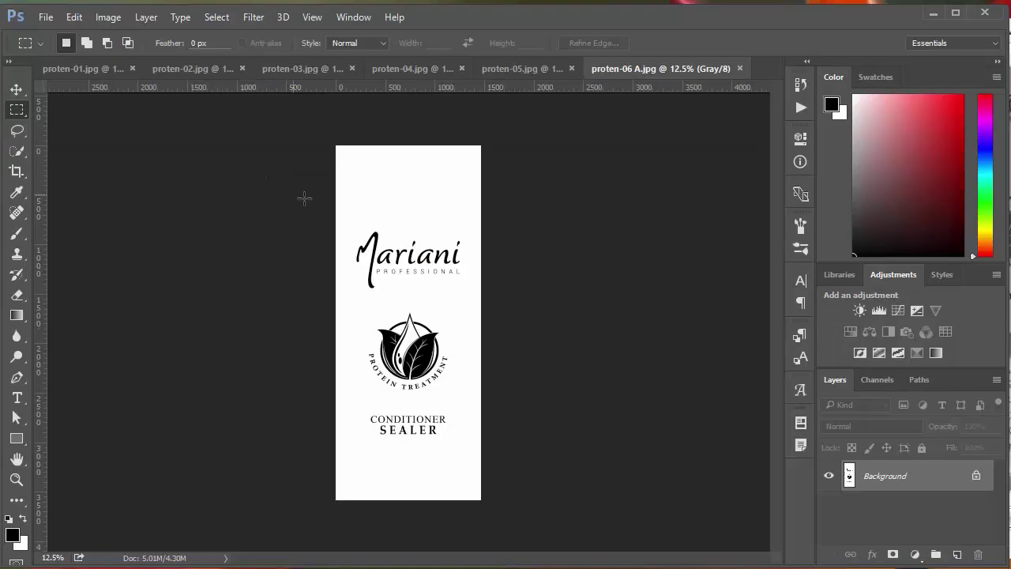
Close proten-06 A.jpg and convert proten-05.jpg to Grayscale, discarding its color information.
{"action": "key", "text": "ctrl+Tab"}
{"action": "left_click", "coordinate": [108, 16]}
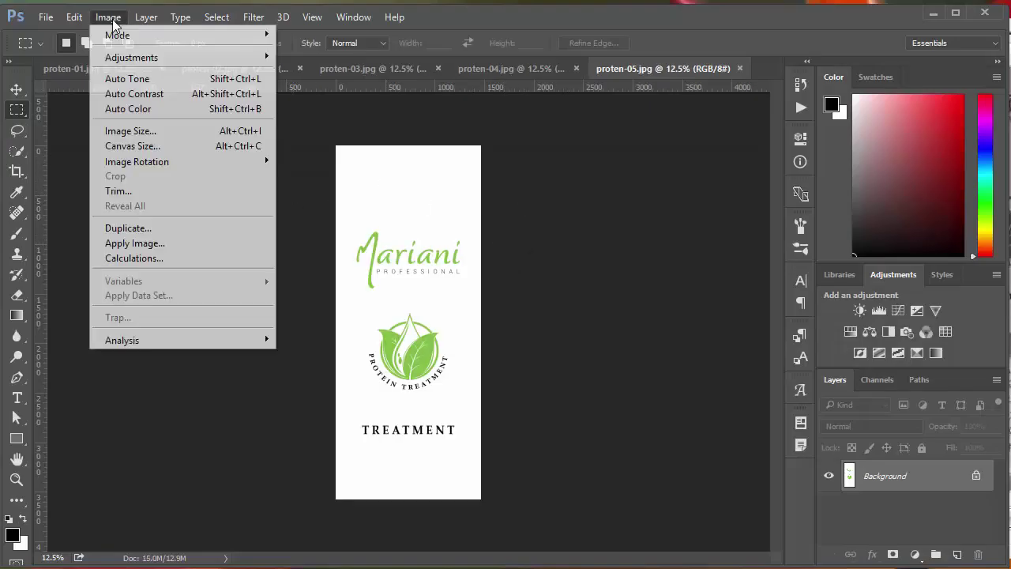
{"action": "mouse_move", "coordinate": [117, 35]}
{"action": "left_click", "coordinate": [40, 50]}
{"action": "left_click", "coordinate": [388, 261]}
Set the Levels black input to 162 on the proten-05 label and save it as a JPEG copy at quality 9.
{"action": "key", "text": "ctrl+l"}
{"action": "left_click_drag", "start_coordinate": [340, 155], "coordinate": [466, 156]}
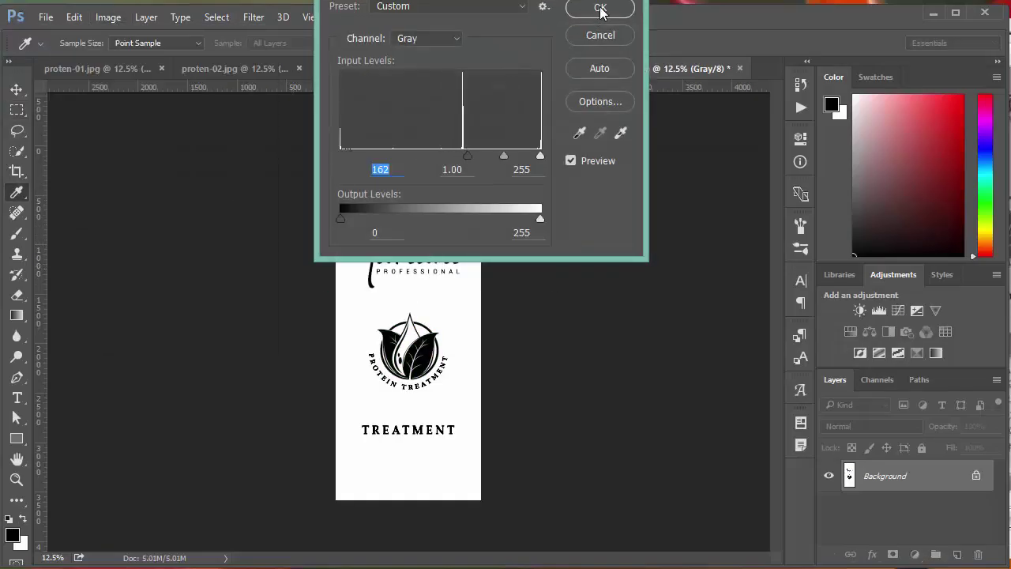
{"action": "left_click", "coordinate": [601, 9]}
{"action": "key", "text": "ctrl+shift+s"}
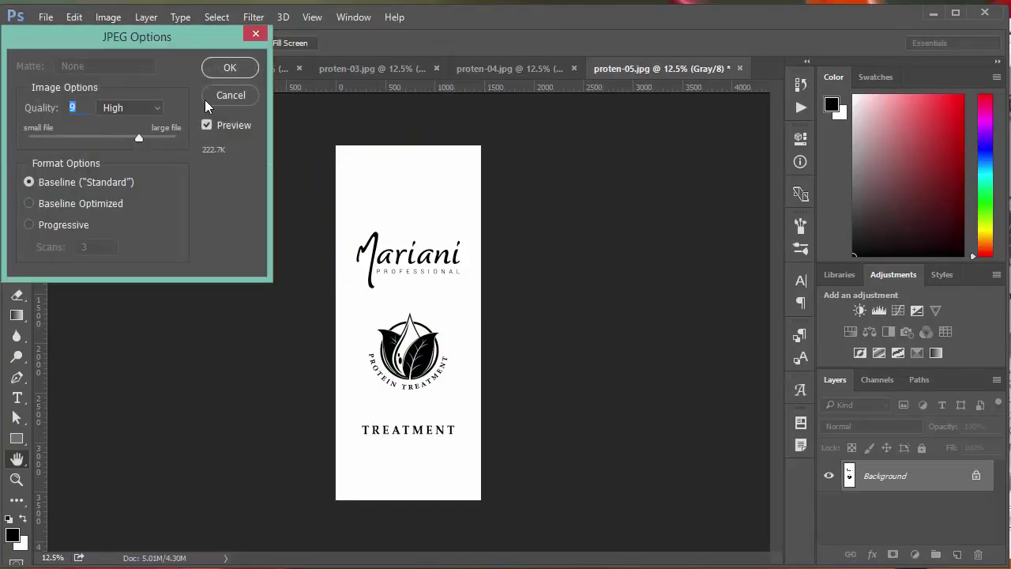
{"action": "left_click", "coordinate": [231, 68]}
Close the saved proten-05 copy and convert proten-04.jpg to Grayscale, discarding its color information.
{"action": "key", "text": "ctrl+w"}
{"action": "key", "text": "alt+i"}
{"action": "mouse_move", "coordinate": [253, 36]}
{"action": "left_click", "coordinate": [41, 51]}
{"action": "left_click", "coordinate": [417, 244]}
Darken the proten-04 label artwork to solid black with Levels and save it as proten-04 A.jpg.
{"action": "key", "text": "ctrl+l"}
{"action": "left_click_drag", "start_coordinate": [358, 180], "coordinate": [493, 183]}
{"action": "left_click", "coordinate": [609, 32]}
{"action": "key", "text": "ctrl+s"}
{"action": "key", "text": "Return"}
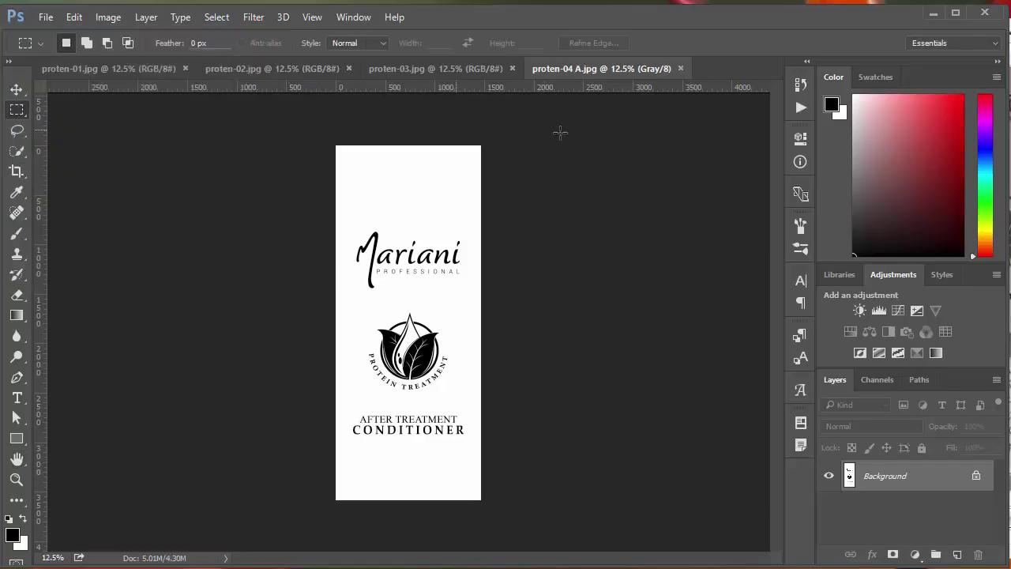
Close proten-04 A.jpg and convert proten-03.jpg to Grayscale, discarding its color information.
{"action": "key", "text": "ctrl+w"}
{"action": "key", "text": "alt+i"}
{"action": "key", "text": "m"}
{"action": "key", "text": "g"}
{"action": "key", "text": "Return"}
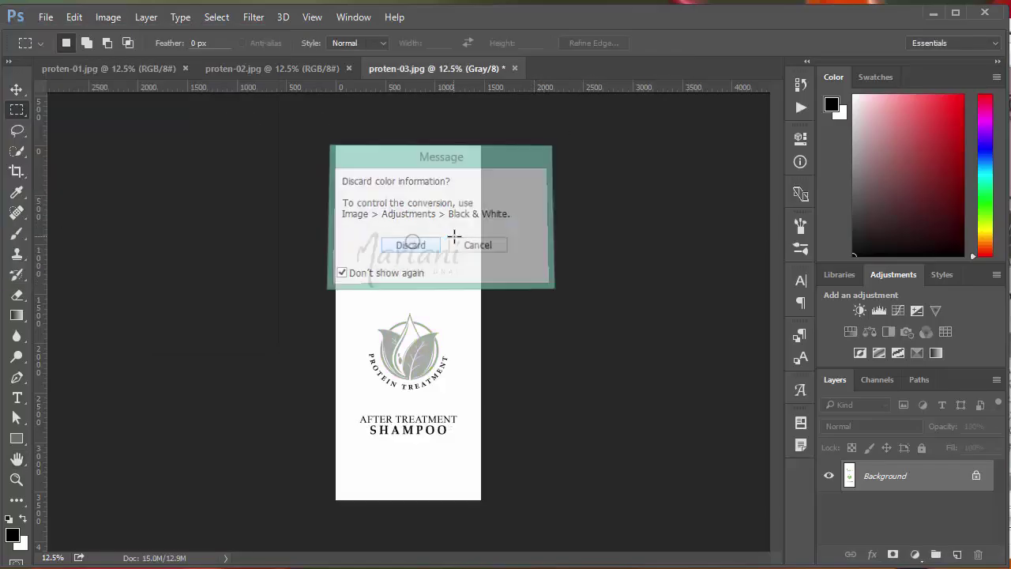
Darken the proten-03 label artwork to solid black with Levels and save it as proten-03 A.jpg.
{"action": "key", "text": "ctrl+l"}
{"action": "left_click_drag", "start_coordinate": [358, 182], "coordinate": [485, 191]}
{"action": "key", "text": "Return"}
{"action": "key", "text": "ctrl+s"}
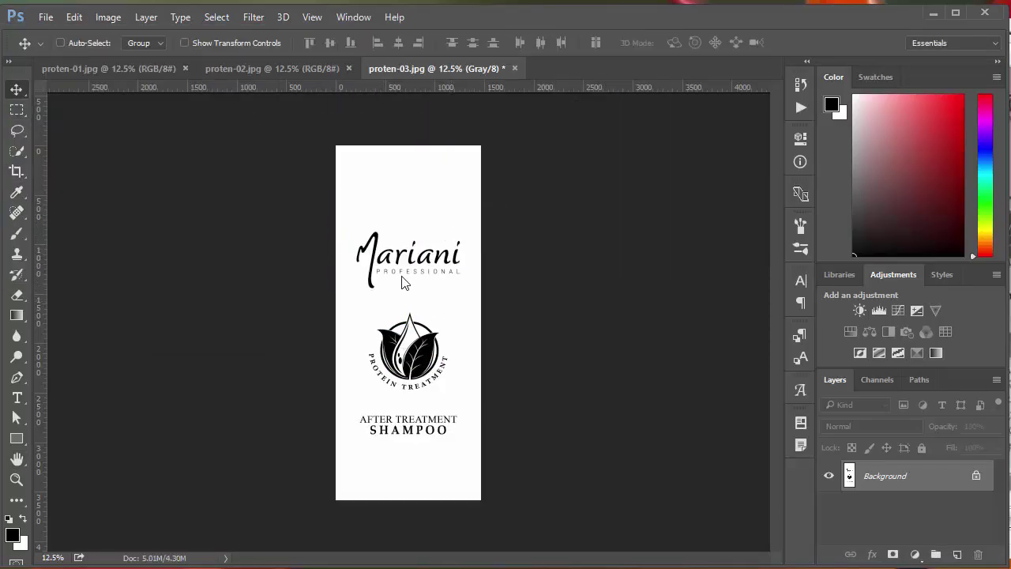
{"action": "key", "text": "ctrl+s"}
{"action": "key", "text": "Return"}
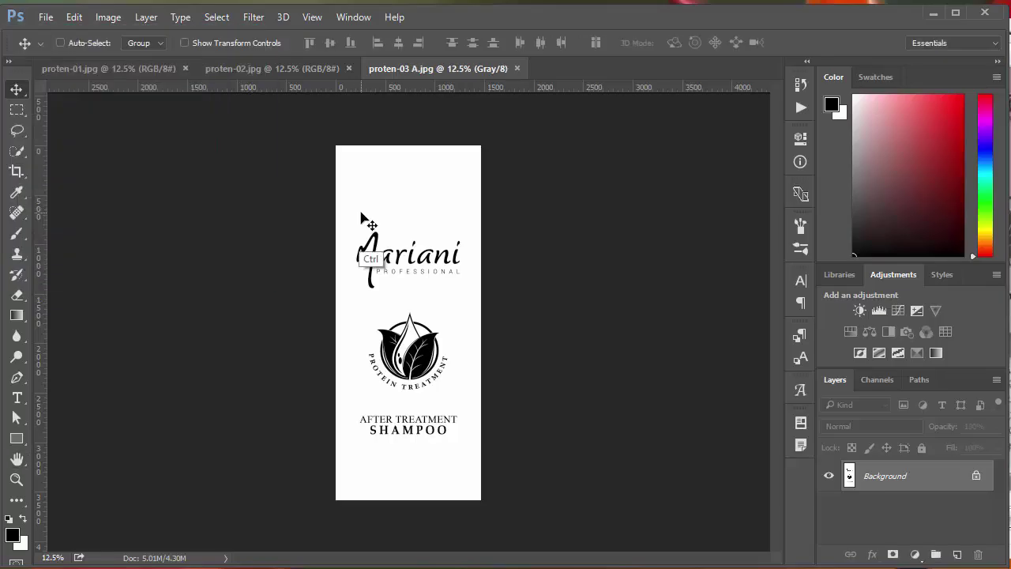
Close proten-03 A.jpg and convert proten-02.jpg to Grayscale, discarding its color information.
{"action": "key", "text": "ctrl+w"}
{"action": "key", "text": "alt+i"}
{"action": "key", "text": "m"}
{"action": "key", "text": "g"}
{"action": "key", "text": "Return"}
Reapply the last Levels settings to the proten-02 label and save it as a JPEG at quality 12.
{"action": "key", "text": "ctrl+alt+l"}
{"action": "key", "text": "Return"}
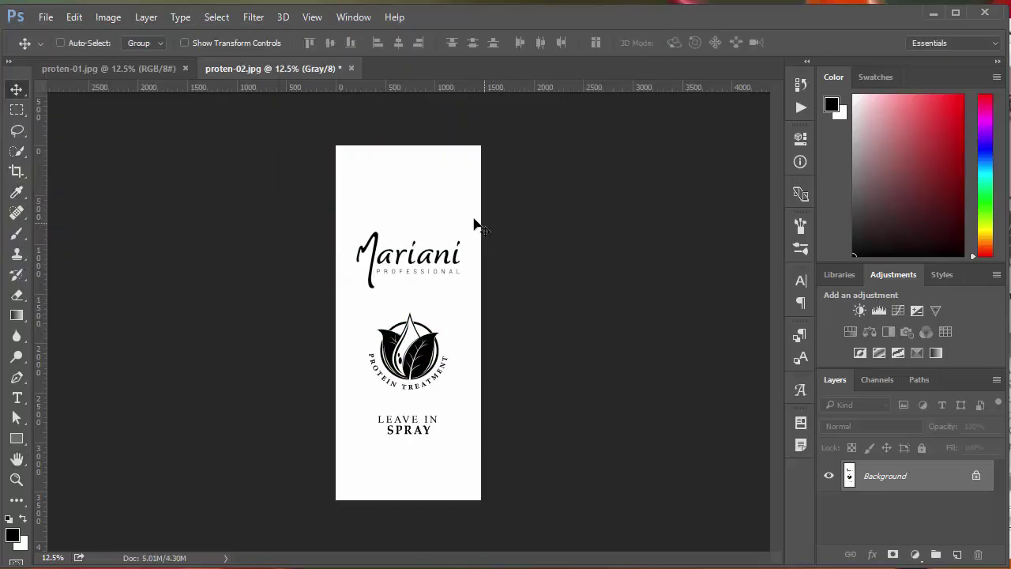
{"action": "key", "text": "ctrl+s"}
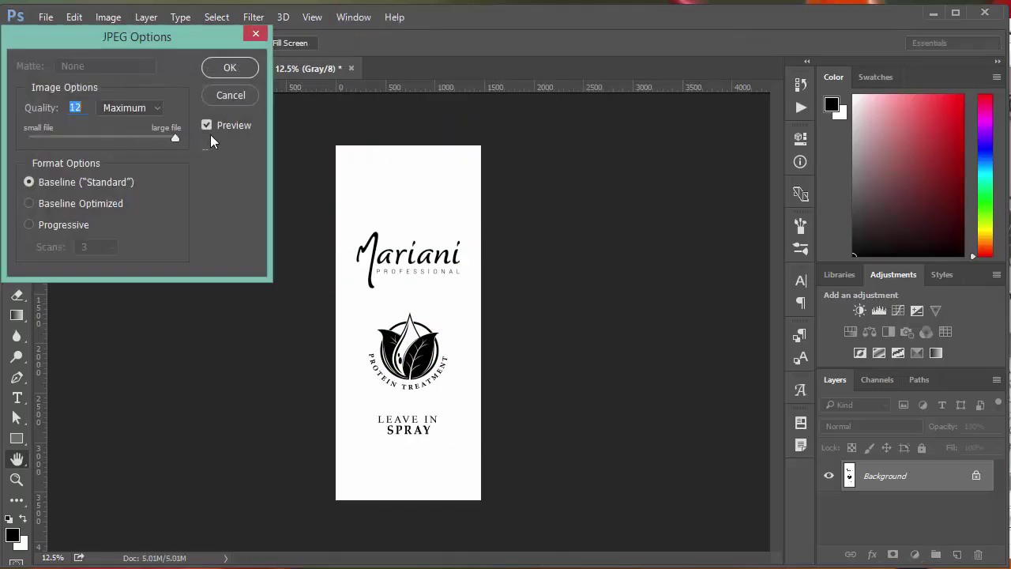
{"action": "key", "text": "Return"}
Close the saved proten-02 label and convert proten-01.jpg to Grayscale.
{"action": "key", "text": "ctrl+w"}
{"action": "key", "text": "alt+i"}
{"action": "key", "text": "m"}
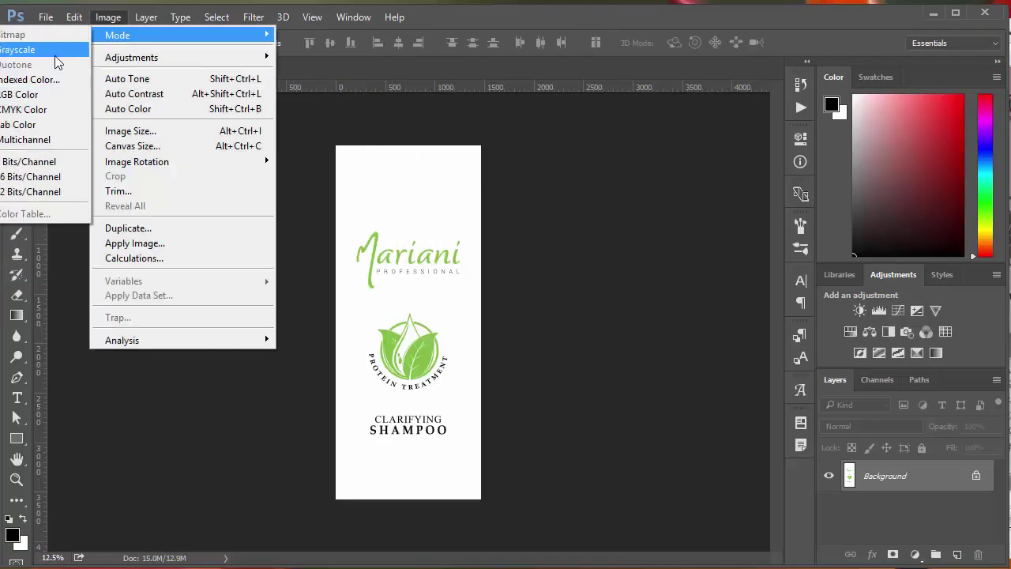
{"action": "left_click", "coordinate": [55, 57]}
Darken the proten-01 label artwork to solid black with Levels and save it as a JPEG.
{"action": "key", "text": "ctrl+l"}
{"action": "left_click_drag", "start_coordinate": [357, 182], "coordinate": [485, 186]}
{"action": "key", "text": "Return"}
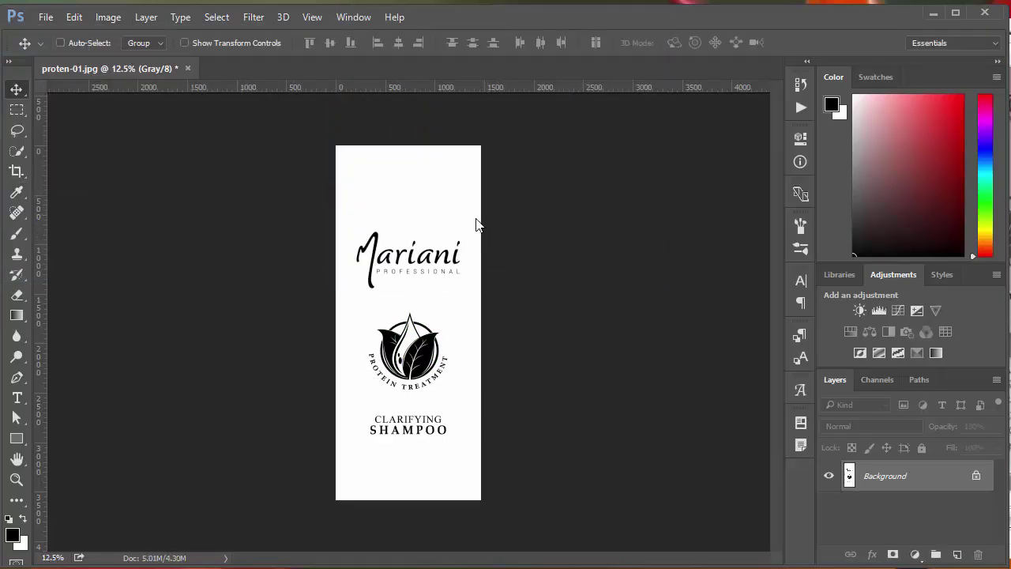
{"action": "key", "text": "ctrl+s"}
{"action": "key", "text": "Return"}
Close the saved proten-01 label, leave Photoshop and switch to Cinema 4D.
{"action": "key", "text": "ctrl+w"}
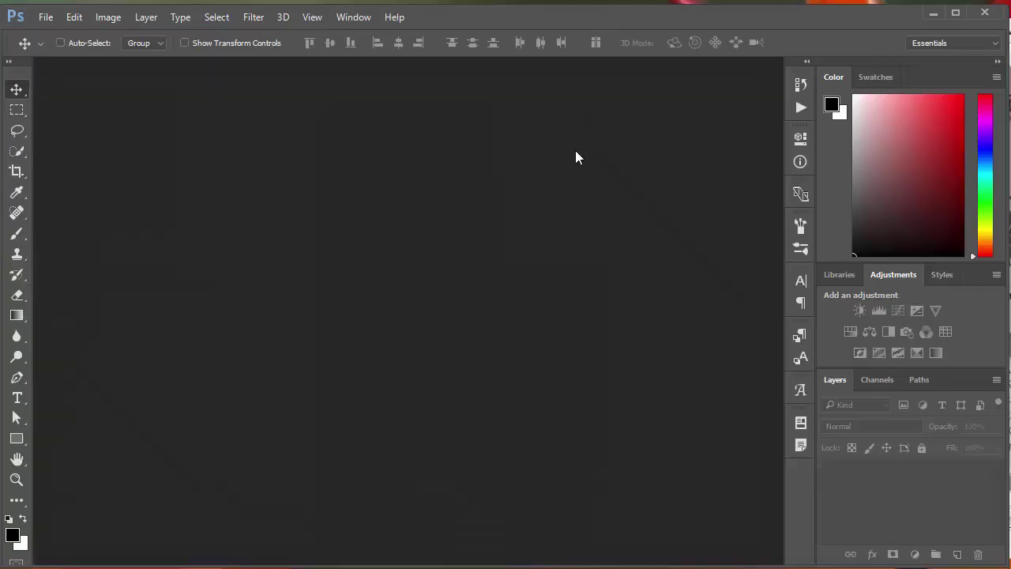
{"action": "left_click", "coordinate": [933, 13]}
{"action": "key", "text": "alt+F4"}
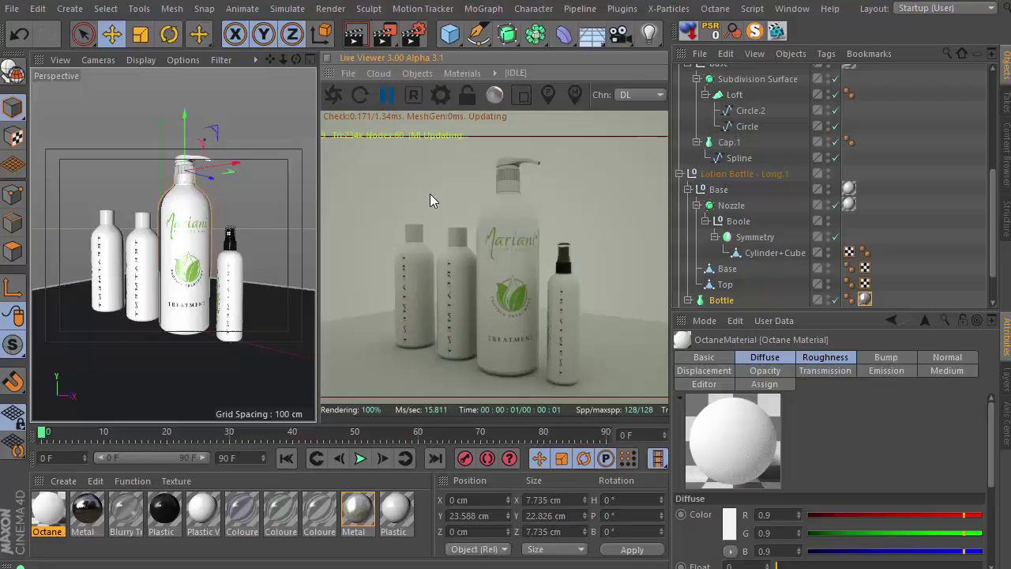
Convert the lotion bottle's Metal material to an Octane material.
{"action": "left_click", "coordinate": [348, 506]}
{"action": "left_click", "coordinate": [417, 72]}
{"action": "mouse_move", "coordinate": [465, 75]}
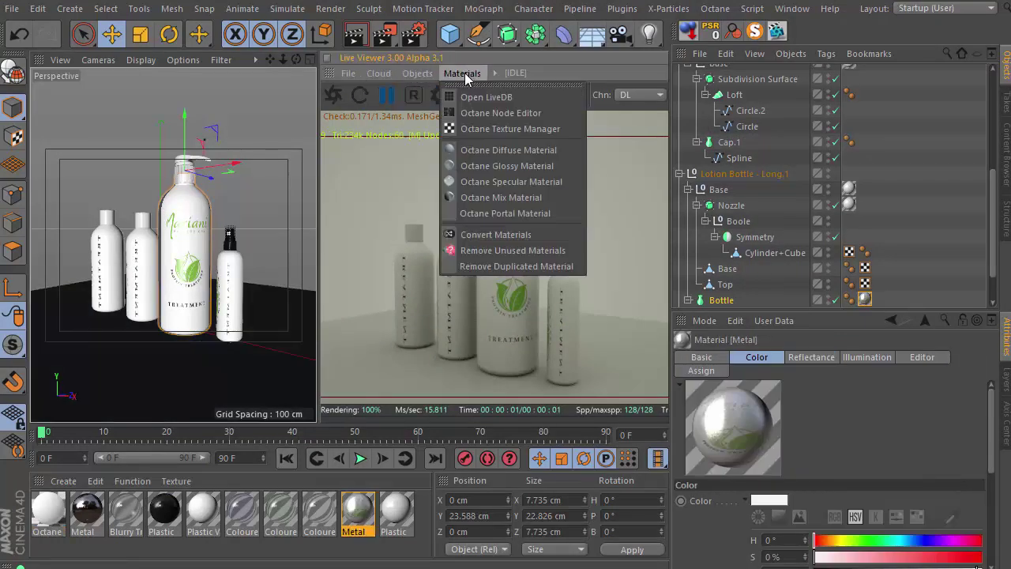
{"action": "left_click", "coordinate": [493, 234]}
{"action": "left_click_drag", "start_coordinate": [50, 509], "coordinate": [397, 508], "text": "alt"}
Open the Metal material for editing and wrap its Diffuse image texture in an Octane mix texture.
{"action": "double_click", "coordinate": [361, 509]}
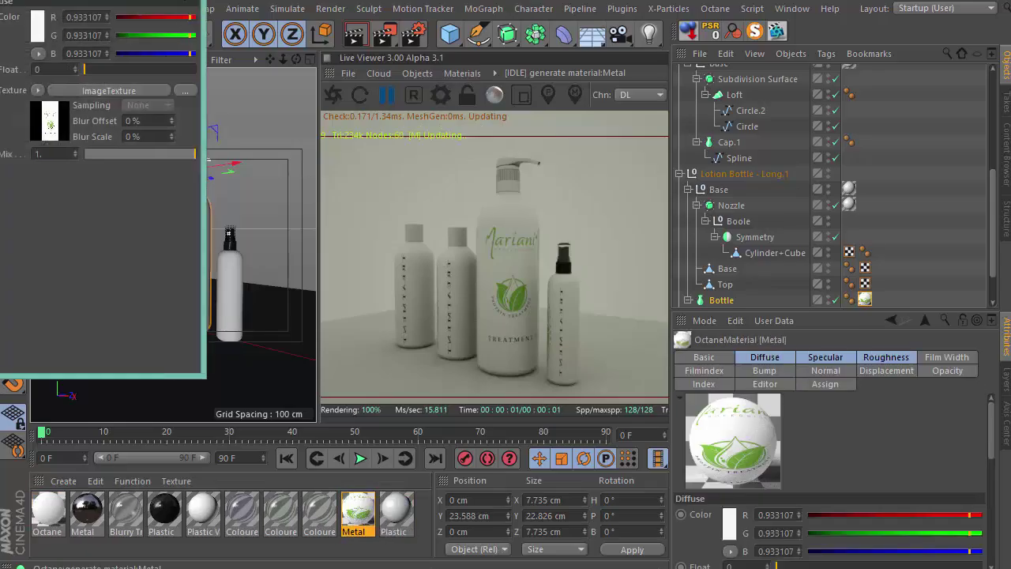
{"action": "left_click_drag", "start_coordinate": [0, 0], "coordinate": [643, 78]}
{"action": "left_click", "coordinate": [688, 195]}
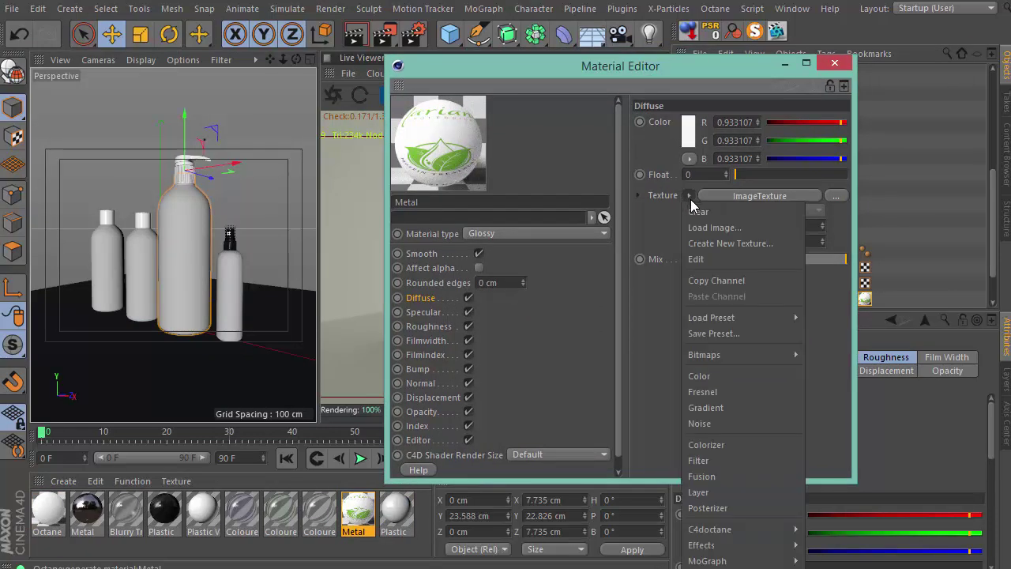
{"action": "mouse_move", "coordinate": [747, 534]}
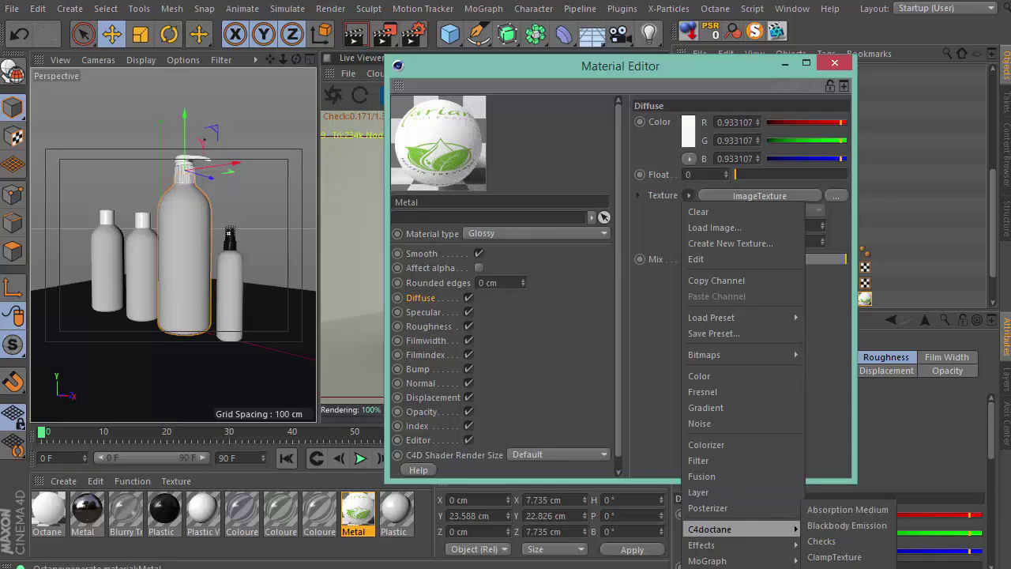
{"action": "left_click", "coordinate": [834, 568]}
{"action": "left_click", "coordinate": [756, 197]}
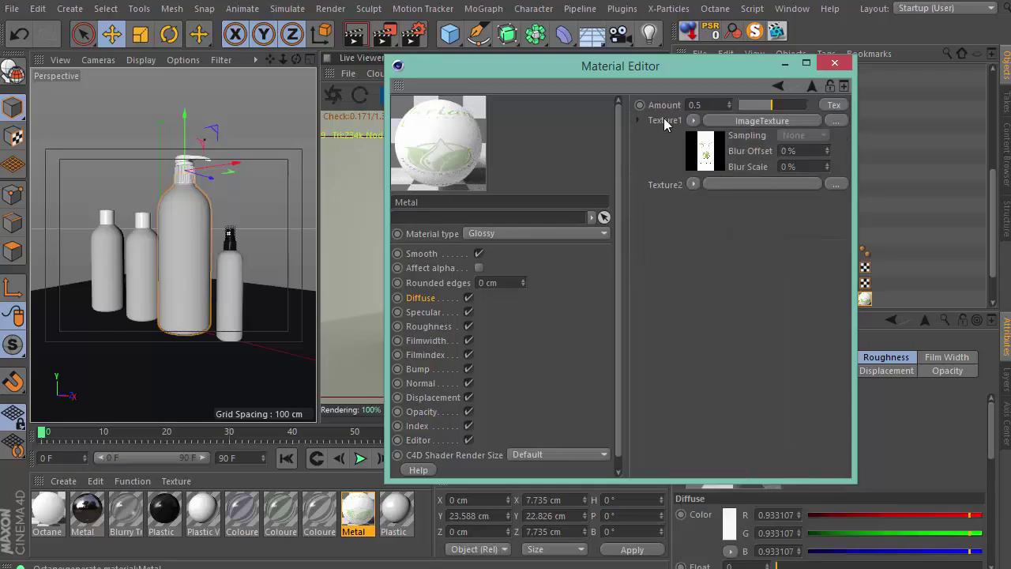
{"action": "left_click", "coordinate": [692, 184]}
{"action": "mouse_move", "coordinate": [742, 480]}
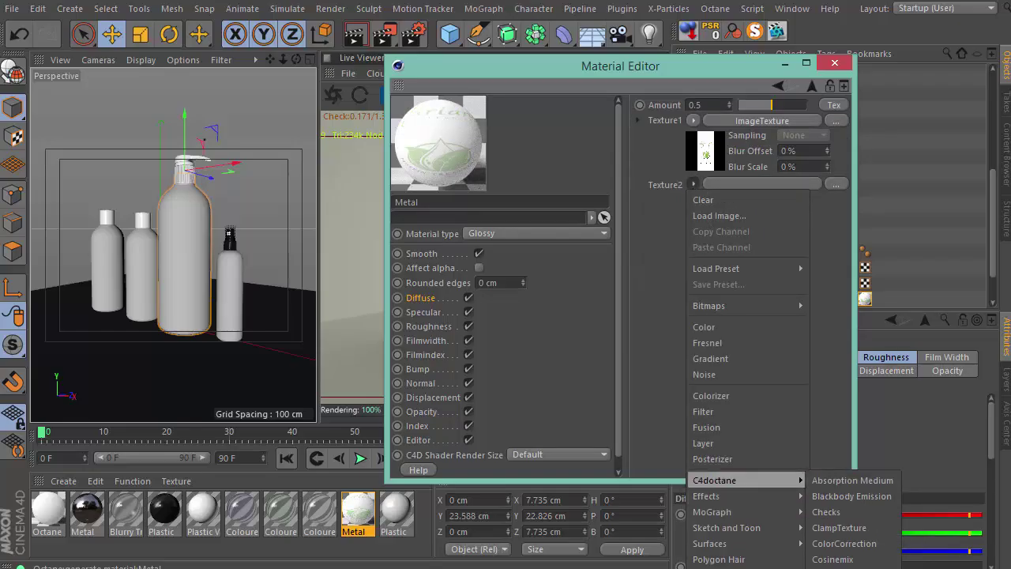
{"action": "left_click", "coordinate": [834, 568]}
{"action": "left_click", "coordinate": [756, 185]}
{"action": "left_click", "coordinate": [778, 86]}
Assign an Octane RgbSpectrum as the second texture of the Diffuse mix.
{"action": "left_click", "coordinate": [693, 184]}
{"action": "mouse_move", "coordinate": [743, 502]}
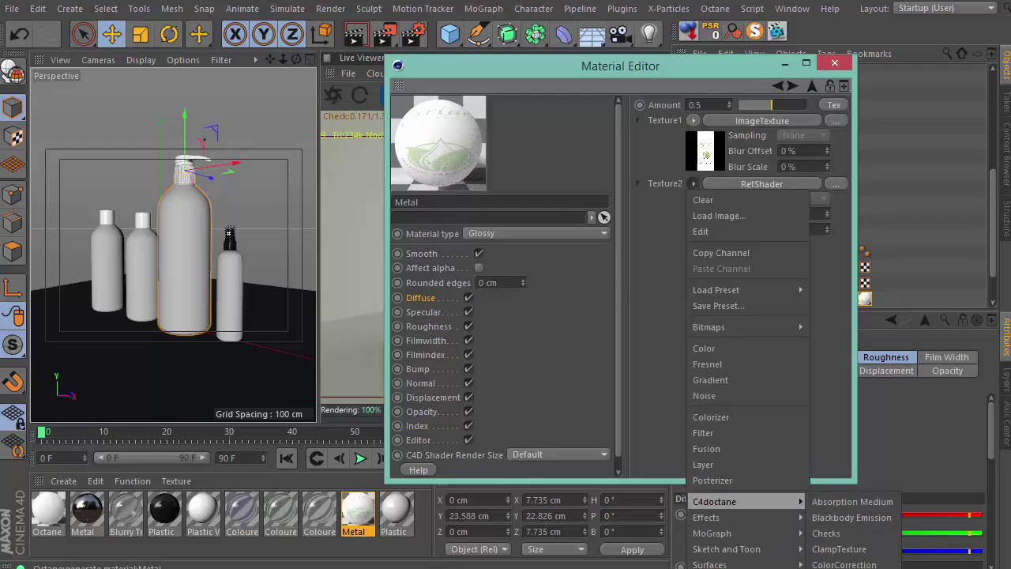
{"action": "left_click", "coordinate": [839, 568]}
{"action": "left_click", "coordinate": [760, 184]}
{"action": "left_click", "coordinate": [778, 87]}
Make the Diffuse mix amount texture-driven and load proten-05 A.jpg as its mask.
{"action": "left_click", "coordinate": [832, 105]}
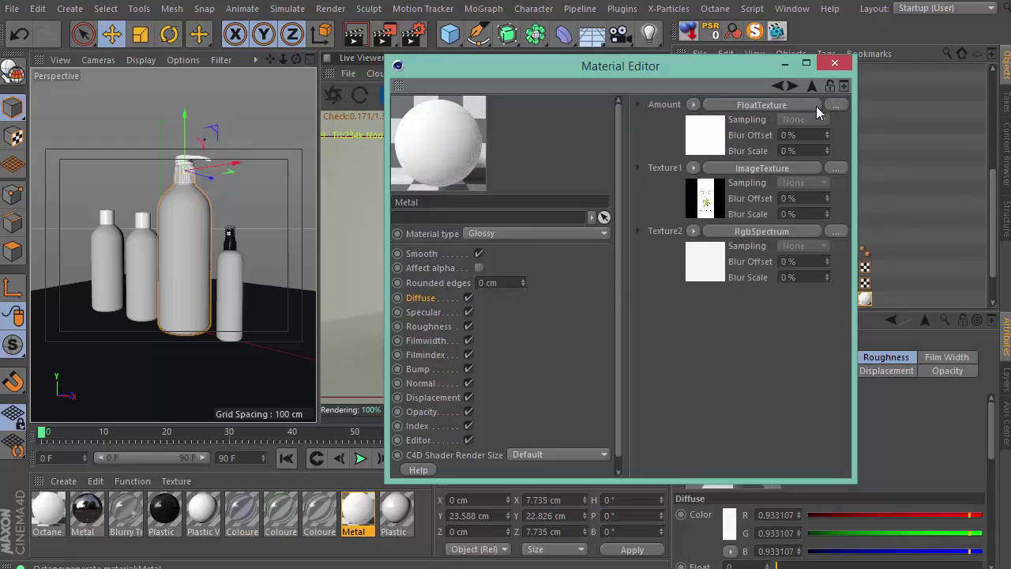
{"action": "left_click", "coordinate": [834, 105]}
{"action": "left_click_drag", "start_coordinate": [758, 88], "coordinate": [1010, 58]}
{"action": "key", "text": "Escape"}
{"action": "left_click", "coordinate": [756, 169]}
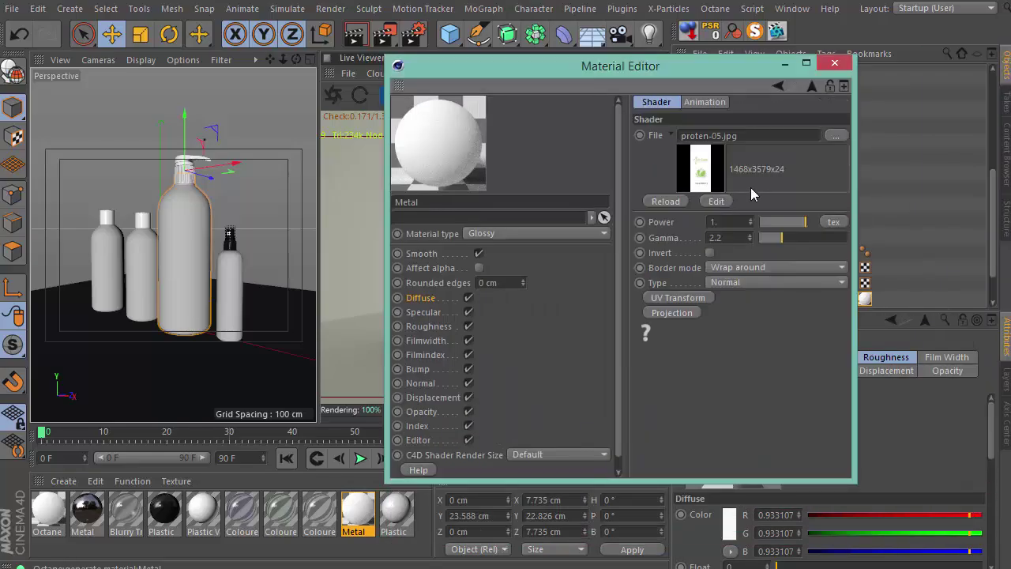
{"action": "left_click", "coordinate": [778, 87]}
{"action": "left_click", "coordinate": [834, 105]}
{"action": "key", "text": "Return"}
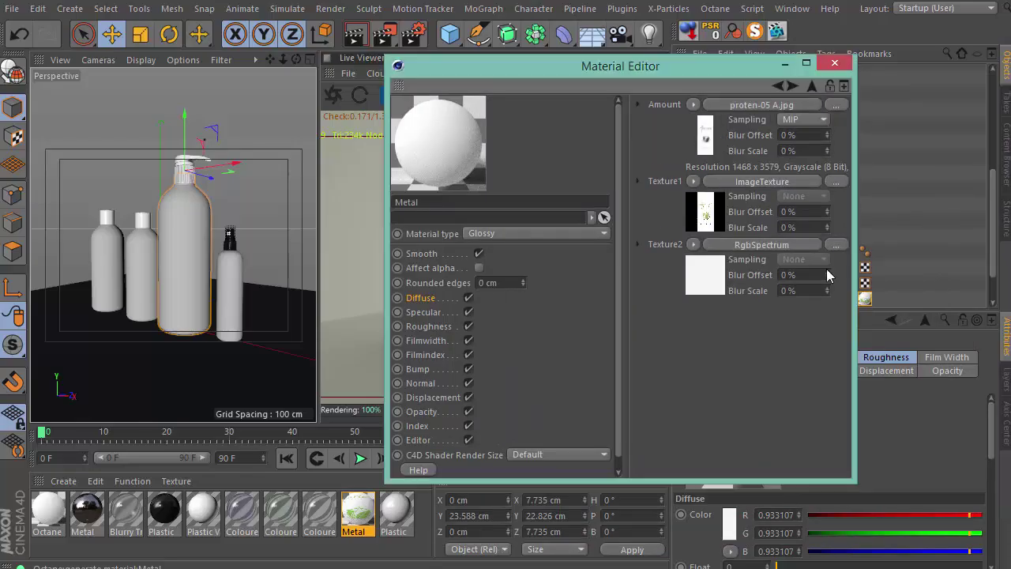
Restart the Live Viewer render and set the Metal material's Index to 4.
{"action": "left_click_drag", "start_coordinate": [521, 67], "coordinate": [723, 60]}
{"action": "left_click", "coordinate": [420, 90]}
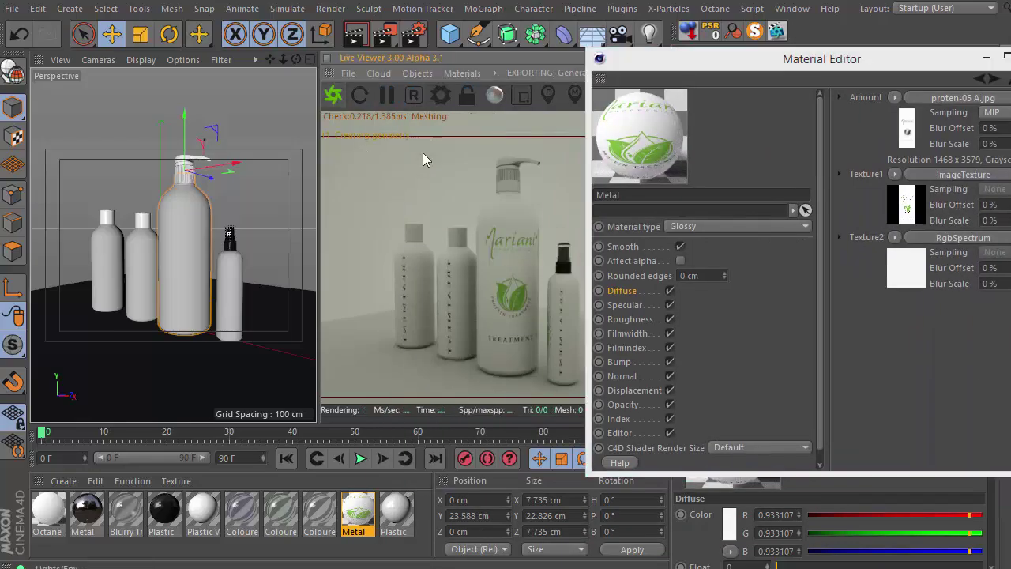
{"action": "left_click", "coordinate": [762, 62]}
{"action": "left_click", "coordinate": [643, 419]}
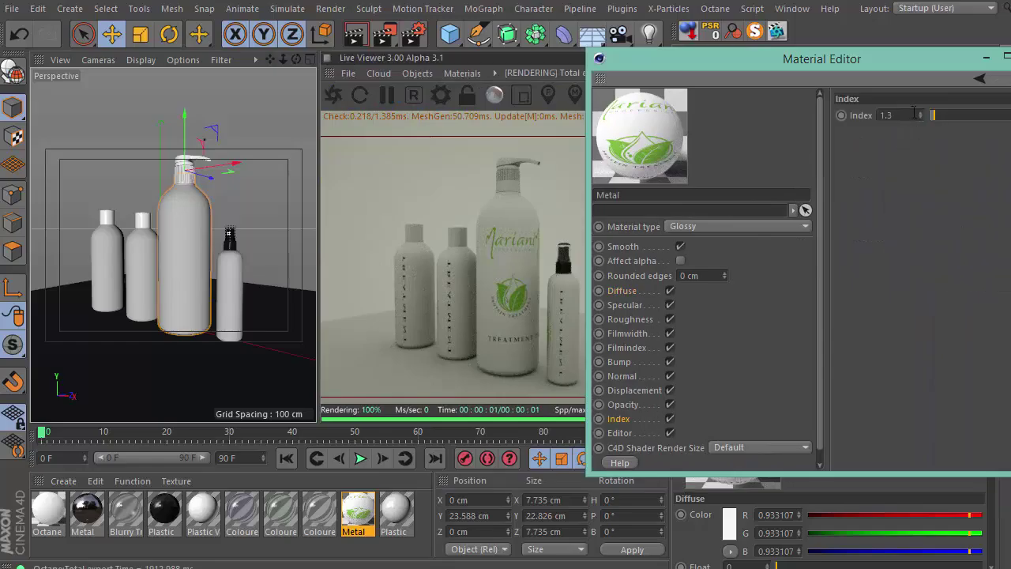
{"action": "left_click_drag", "start_coordinate": [913, 112], "coordinate": [851, 146]}
{"action": "type", "text": "4"}
{"action": "key", "text": "Return"}
{"action": "left_click", "coordinate": [1010, 57]}
Try limiting the bottle's Metal texture tag to the Front side, and restore it to Both.
{"action": "left_click_drag", "start_coordinate": [150, 280], "coordinate": [155, 325], "text": "alt"}
{"action": "left_click", "coordinate": [867, 302]}
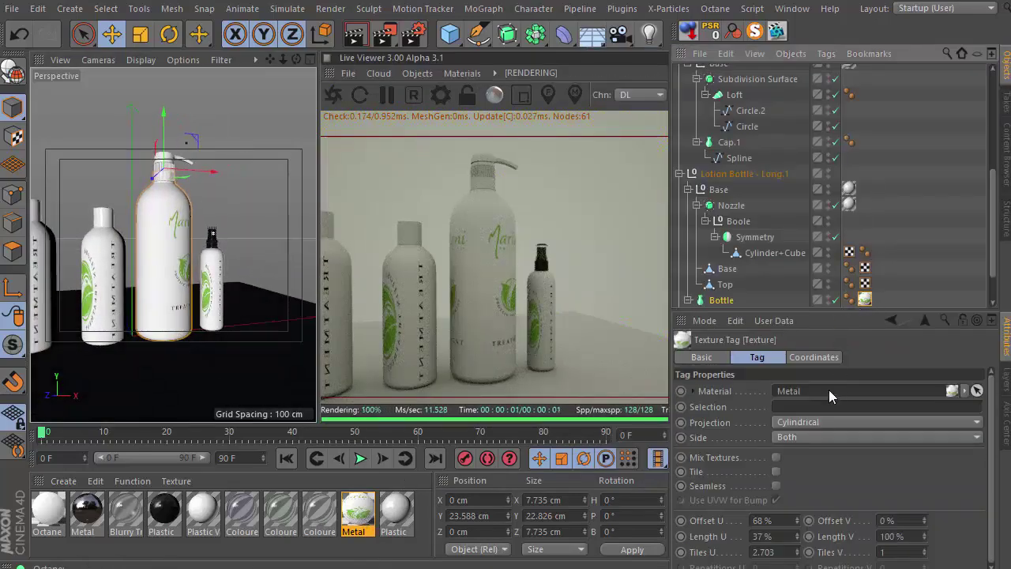
{"action": "left_click", "coordinate": [796, 437]}
{"action": "left_click", "coordinate": [812, 470]}
{"action": "left_click", "coordinate": [821, 440]}
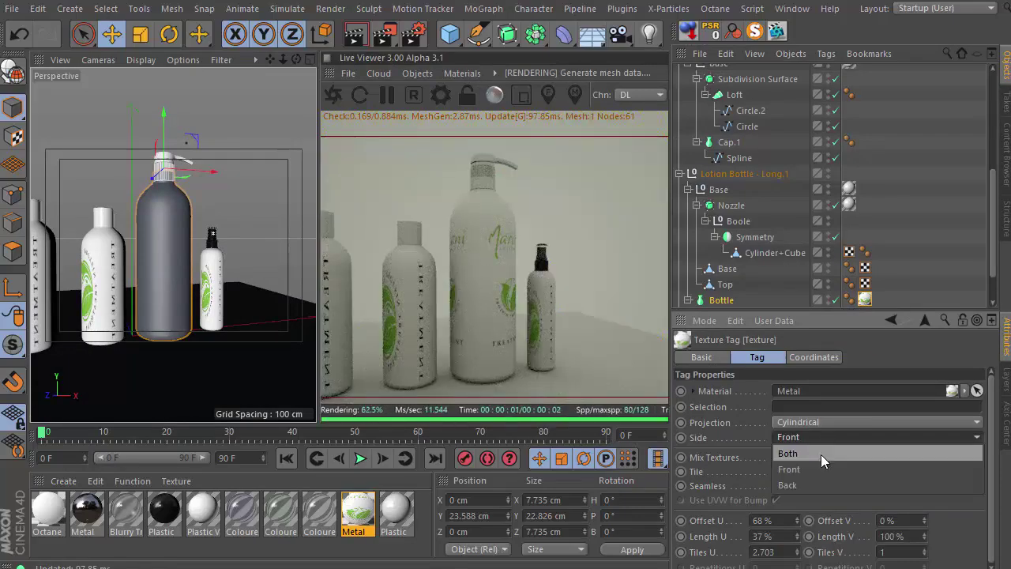
{"action": "left_click", "coordinate": [821, 454]}
{"action": "left_click_drag", "start_coordinate": [461, 278], "coordinate": [452, 298]}
Open the proten-05.jpg image in the Metal material's Diffuse mix and add a UV Transform to it.
{"action": "double_click", "coordinate": [357, 513]}
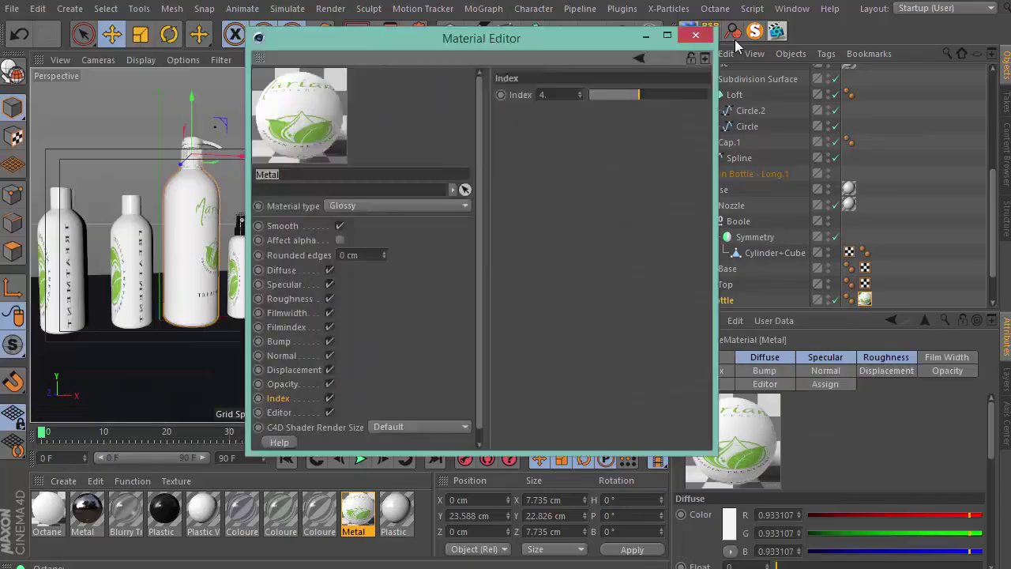
{"action": "left_click_drag", "start_coordinate": [387, 38], "coordinate": [590, 38]}
{"action": "left_click", "coordinate": [496, 271]}
{"action": "left_click", "coordinate": [774, 190]}
{"action": "left_click_drag", "start_coordinate": [798, 39], "coordinate": [165, 42]}
{"action": "left_click", "coordinate": [722, 197]}
{"action": "left_click", "coordinate": [723, 303]}
Try different transform types on the label image's UV transform.
{"action": "left_click", "coordinate": [279, 307]}
{"action": "left_click", "coordinate": [263, 372]}
{"action": "left_click", "coordinate": [272, 308]}
{"action": "left_click", "coordinate": [269, 340]}
{"action": "left_click", "coordinate": [276, 309]}
{"action": "left_click", "coordinate": [252, 387]}
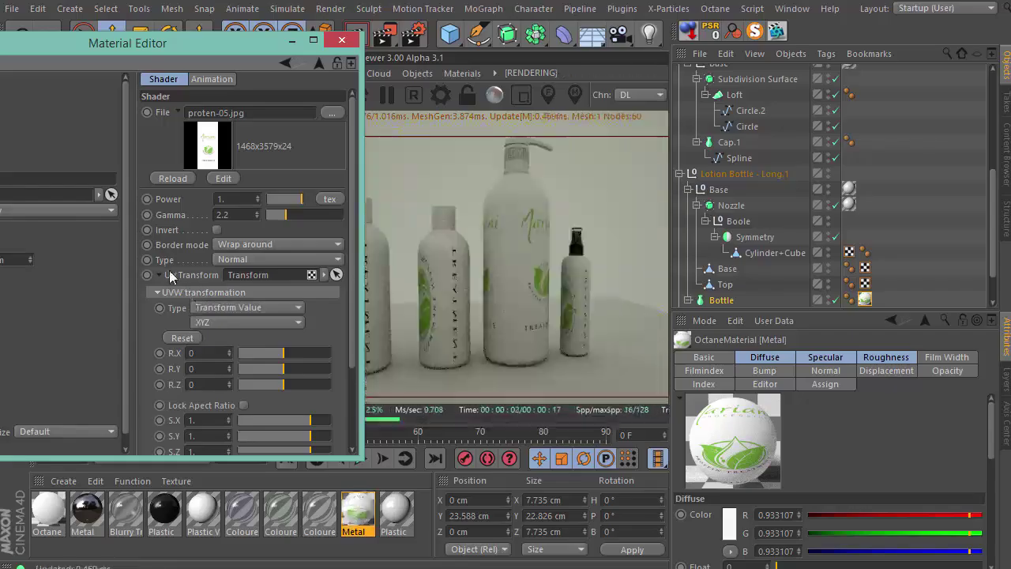
Add a texture projection to the label image, set it to Cylindrical, and widen the material editor.
{"action": "left_click", "coordinate": [163, 274]}
{"action": "left_click", "coordinate": [166, 290]}
{"action": "left_click", "coordinate": [293, 308]}
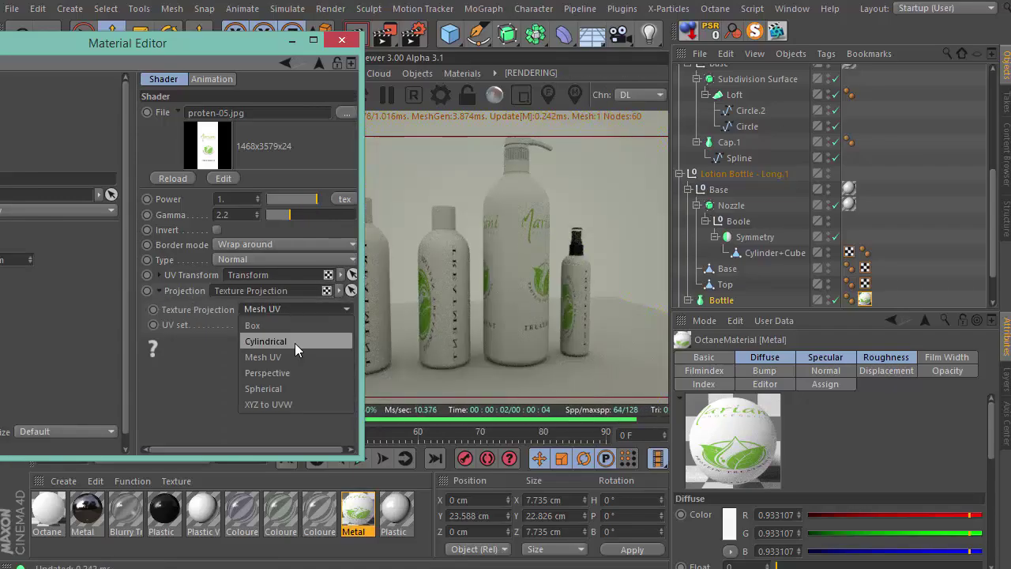
{"action": "left_click", "coordinate": [294, 341]}
{"action": "left_click_drag", "start_coordinate": [363, 369], "coordinate": [453, 370]}
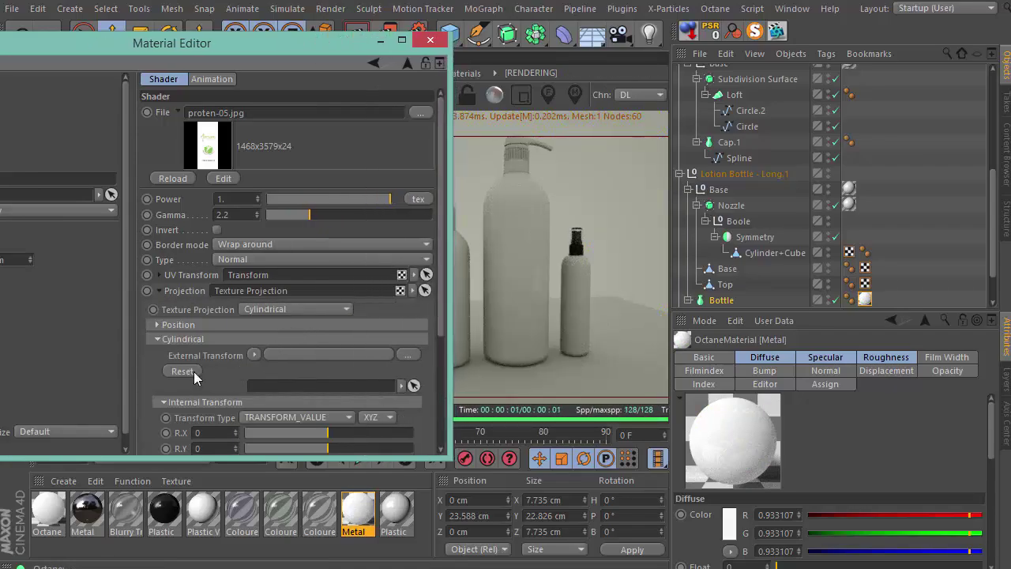
Reset the cylindrical transform and set the label's texture projection back to Mesh UV.
{"action": "left_click", "coordinate": [191, 371]}
{"action": "left_click", "coordinate": [334, 415]}
{"action": "left_click", "coordinate": [335, 414]}
{"action": "left_click", "coordinate": [315, 309]}
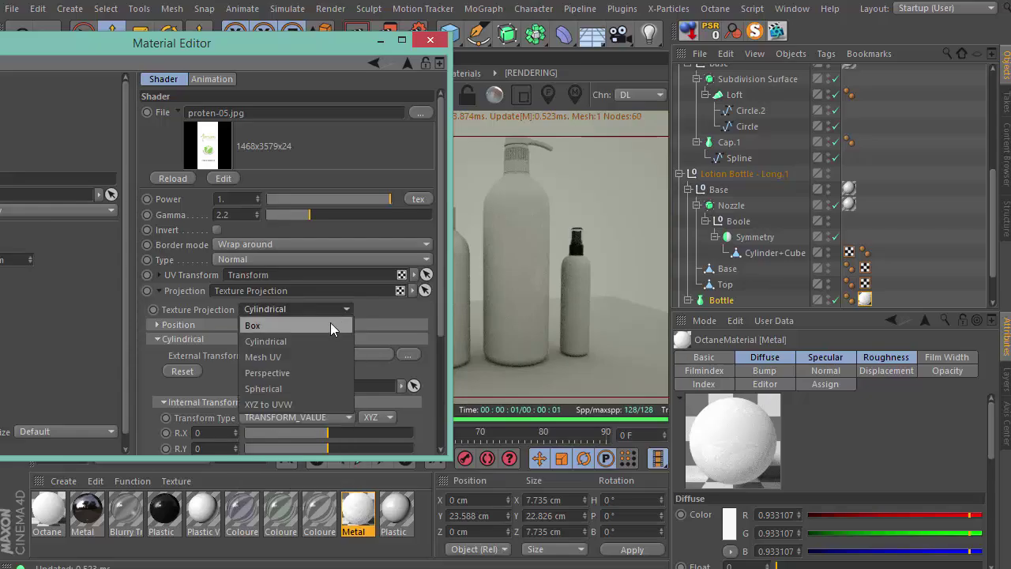
{"action": "left_click", "coordinate": [323, 356]}
Examine the texture projection's position, cylindrical and internal transform settings.
{"action": "left_click", "coordinate": [290, 308]}
{"action": "left_click", "coordinate": [289, 308]}
{"action": "left_click", "coordinate": [259, 326]}
{"action": "left_click", "coordinate": [254, 338]}
{"action": "left_click", "coordinate": [248, 334]}
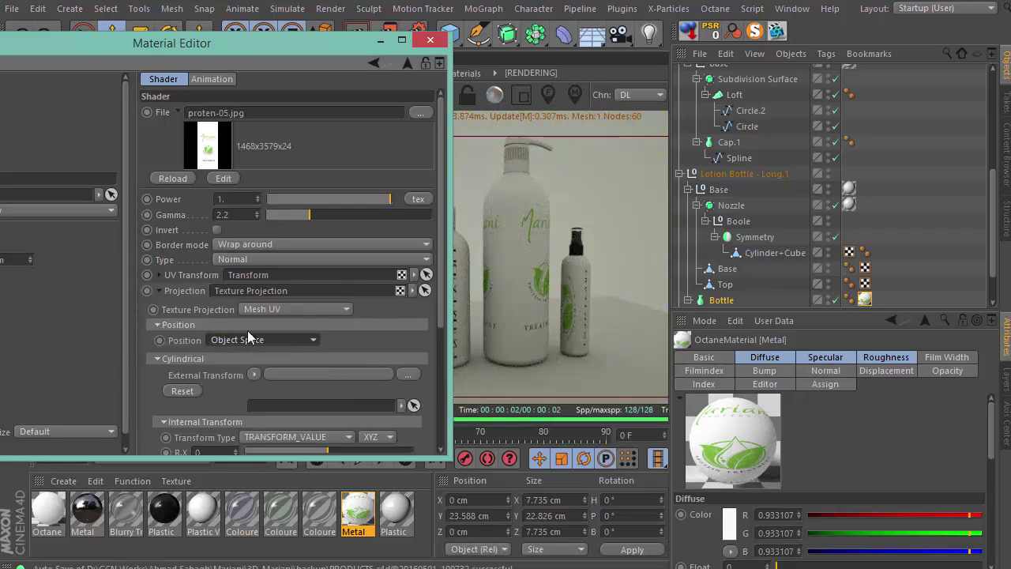
{"action": "left_click", "coordinate": [158, 326]}
{"action": "left_click", "coordinate": [160, 338]}
{"action": "left_click", "coordinate": [159, 338]}
{"action": "left_click_drag", "start_coordinate": [230, 376], "coordinate": [231, 257]}
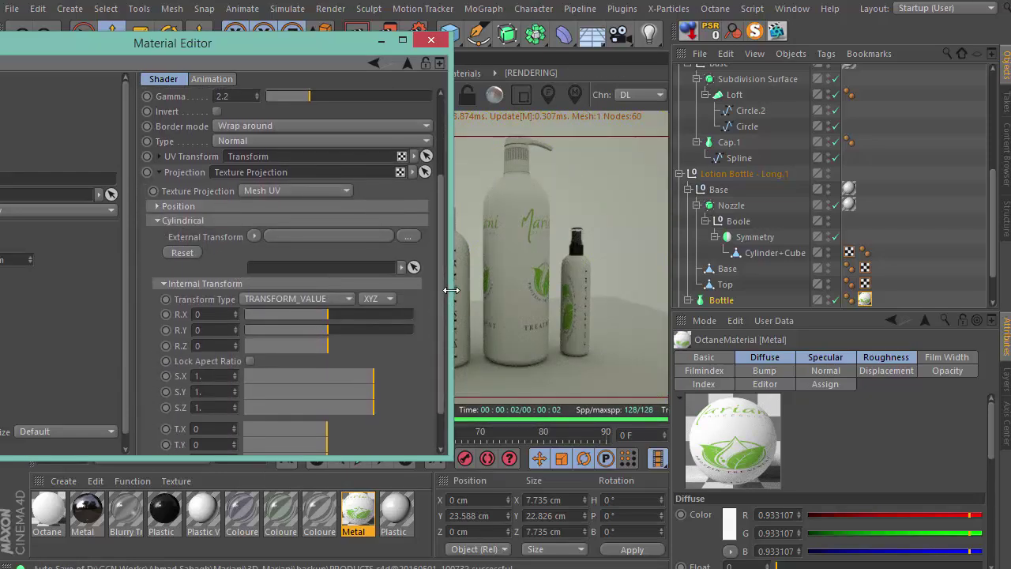
{"action": "left_click_drag", "start_coordinate": [451, 289], "coordinate": [459, 290]}
{"action": "left_click", "coordinate": [328, 297]}
{"action": "left_click", "coordinate": [326, 299]}
{"action": "left_click", "coordinate": [252, 362]}
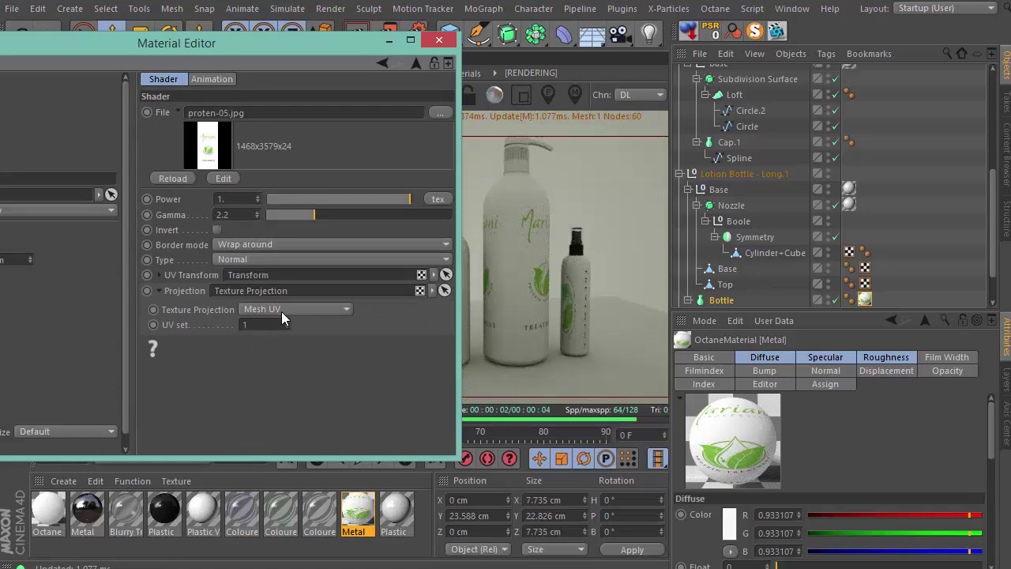
Set the label's UV transform type to 2D Transformation and its X rotation to about -239.
{"action": "left_click", "coordinate": [173, 290]}
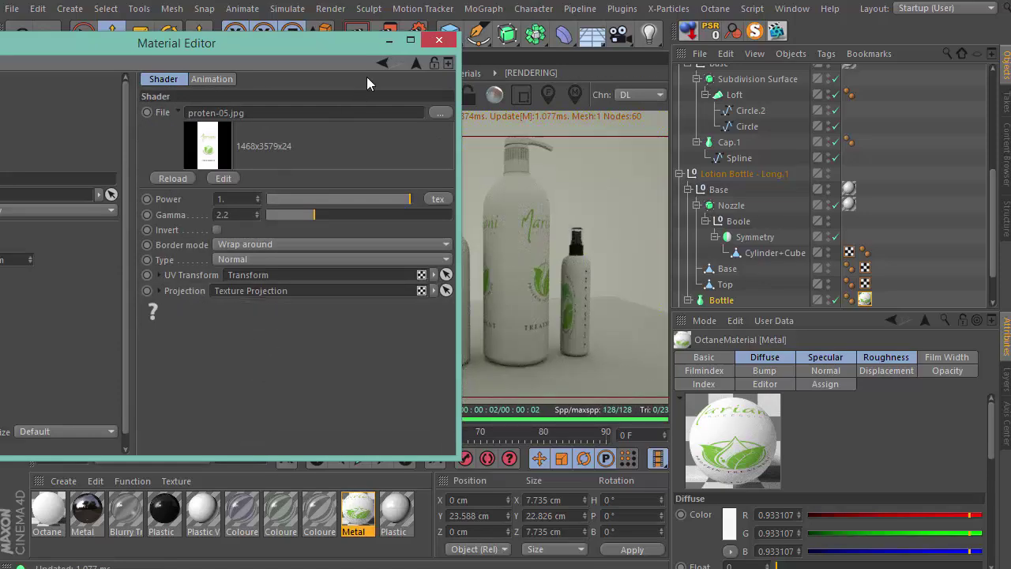
{"action": "left_click", "coordinate": [158, 275]}
{"action": "scroll", "coordinate": [368, 335], "scroll_direction": "down", "scroll_amount": 3}
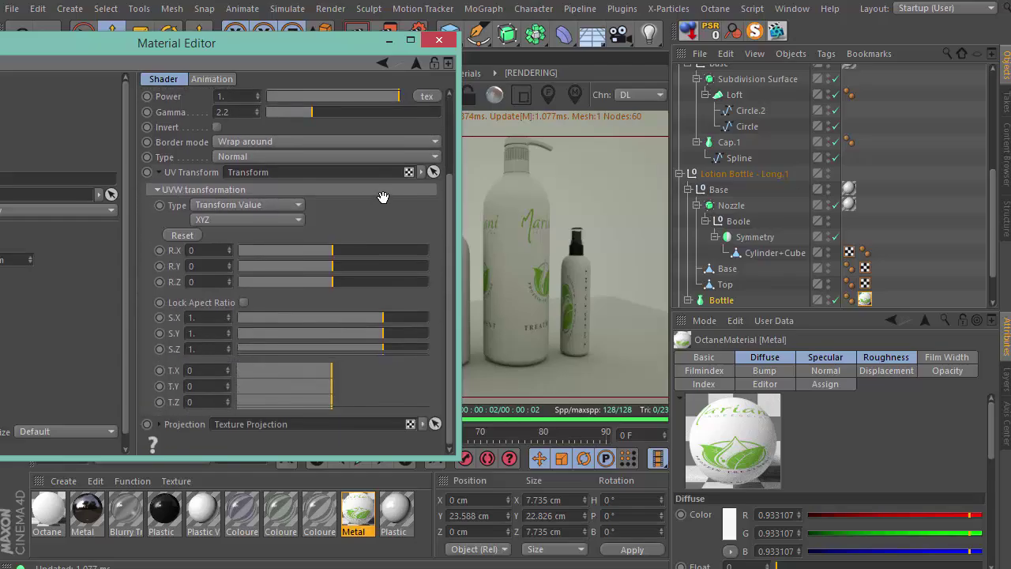
{"action": "left_click", "coordinate": [160, 422]}
{"action": "scroll", "coordinate": [431, 287], "scroll_direction": "down", "scroll_amount": 2}
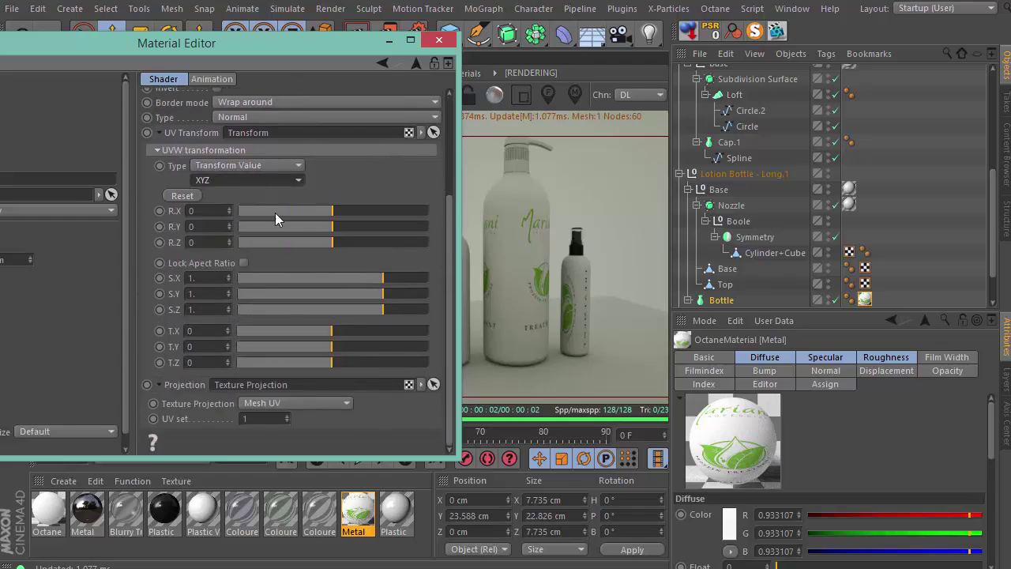
{"action": "left_click", "coordinate": [300, 403]}
{"action": "left_click", "coordinate": [291, 165]}
{"action": "left_click", "coordinate": [273, 181]}
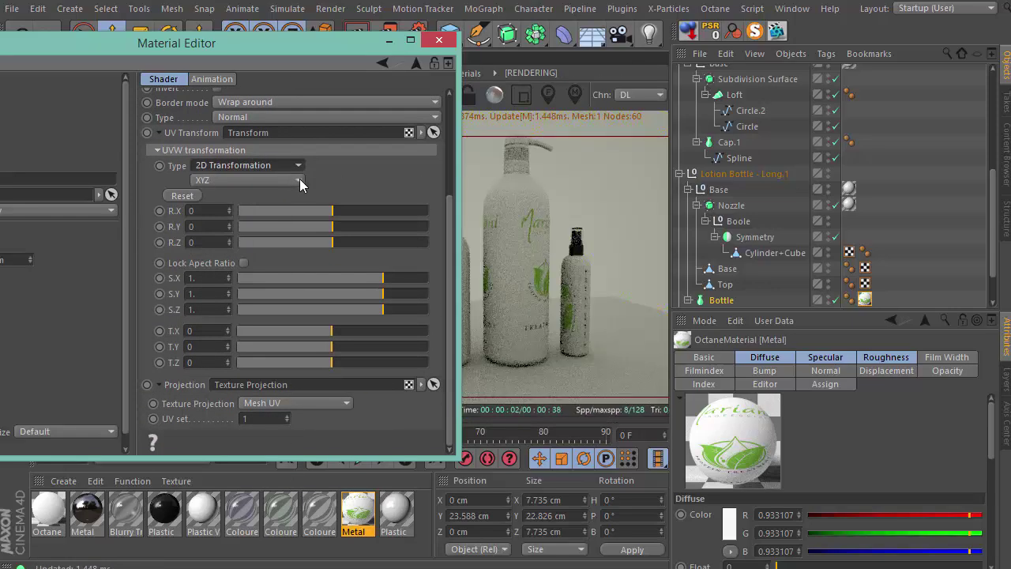
{"action": "left_click_drag", "start_coordinate": [332, 213], "coordinate": [269, 213]}
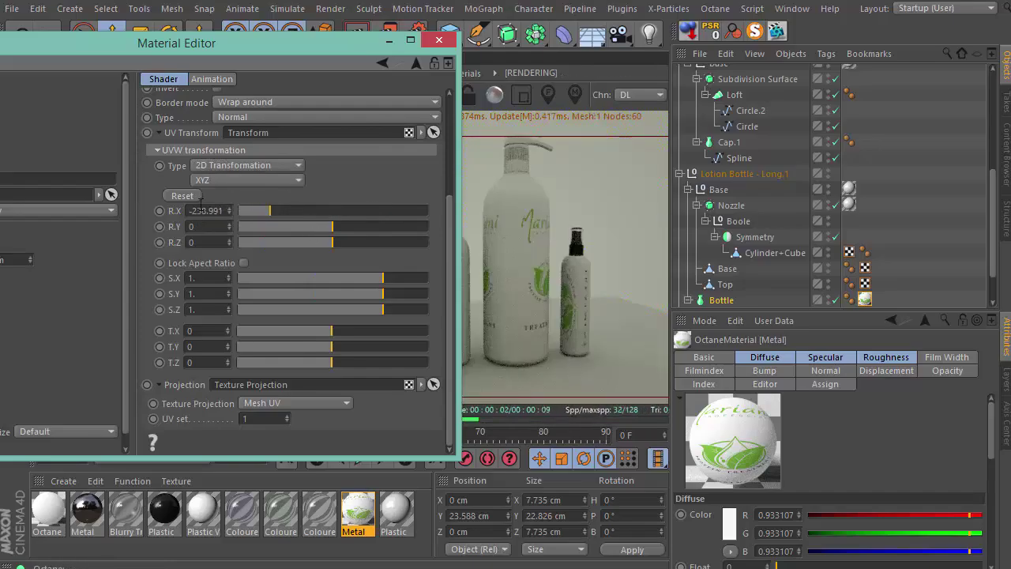
Undo the label's X rotation, try a much larger X scale and reset it, and test UV set 2 before returning to 1.
{"action": "key", "text": "ctrl+z"}
{"action": "left_click_drag", "start_coordinate": [382, 279], "coordinate": [466, 299]}
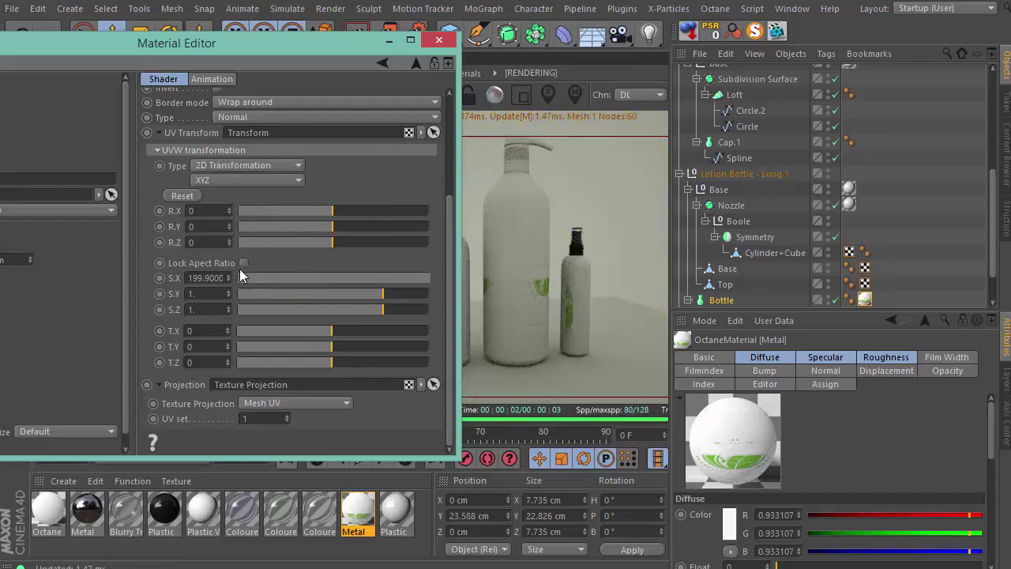
{"action": "left_click", "coordinate": [196, 199]}
{"action": "left_click", "coordinate": [287, 417]}
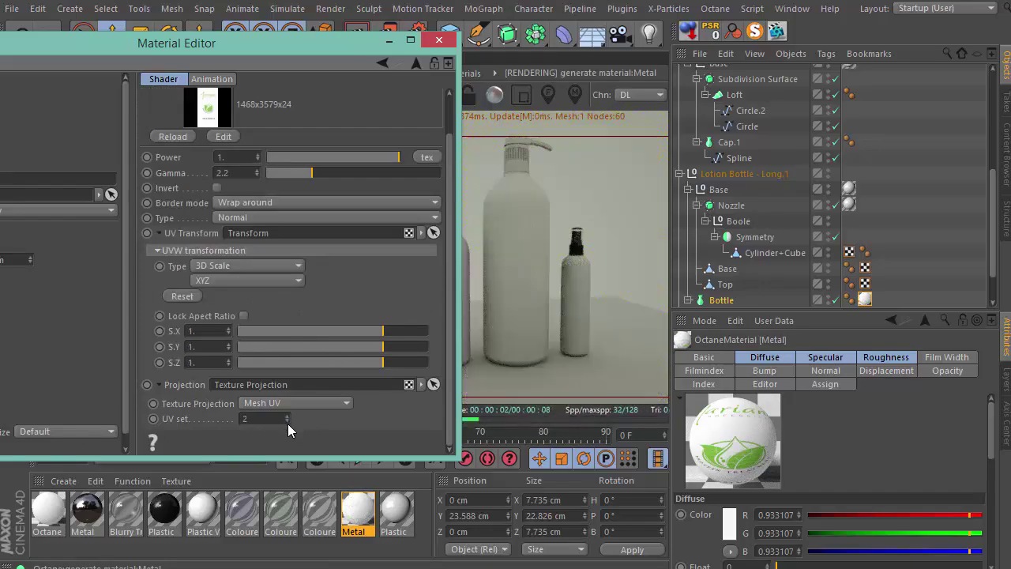
{"action": "left_click", "coordinate": [288, 421]}
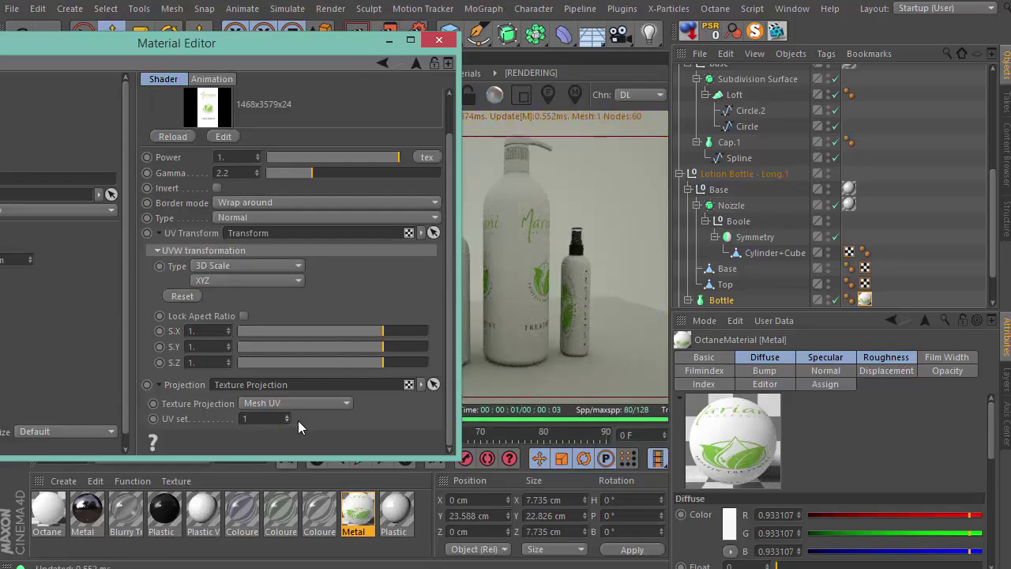
Set the label image's texture projection to XYZ to UVW and return to the mix texture's settings.
{"action": "left_click", "coordinate": [312, 403]}
{"action": "left_click", "coordinate": [269, 498]}
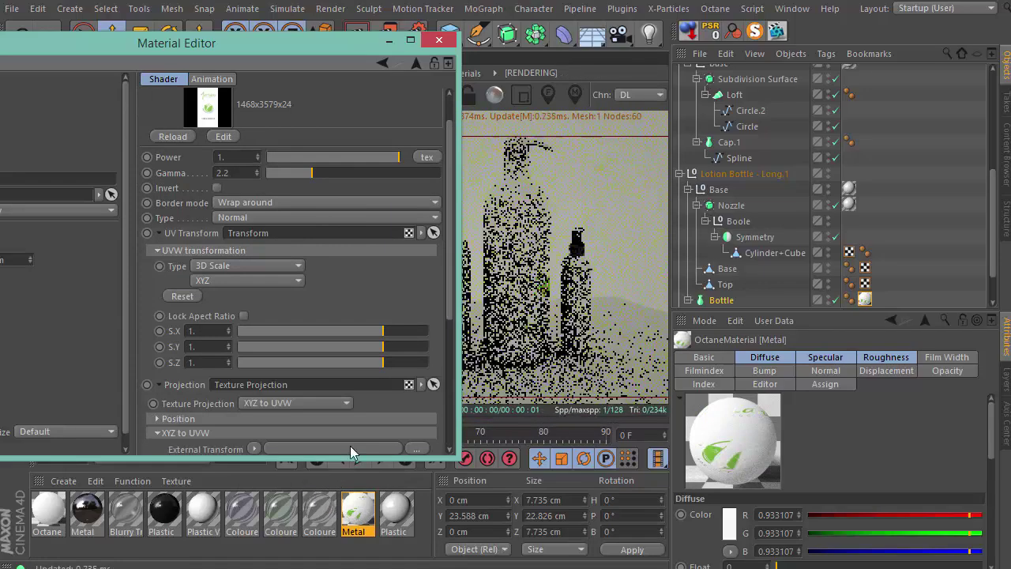
{"action": "left_click", "coordinate": [416, 63]}
{"action": "left_click", "coordinate": [387, 62]}
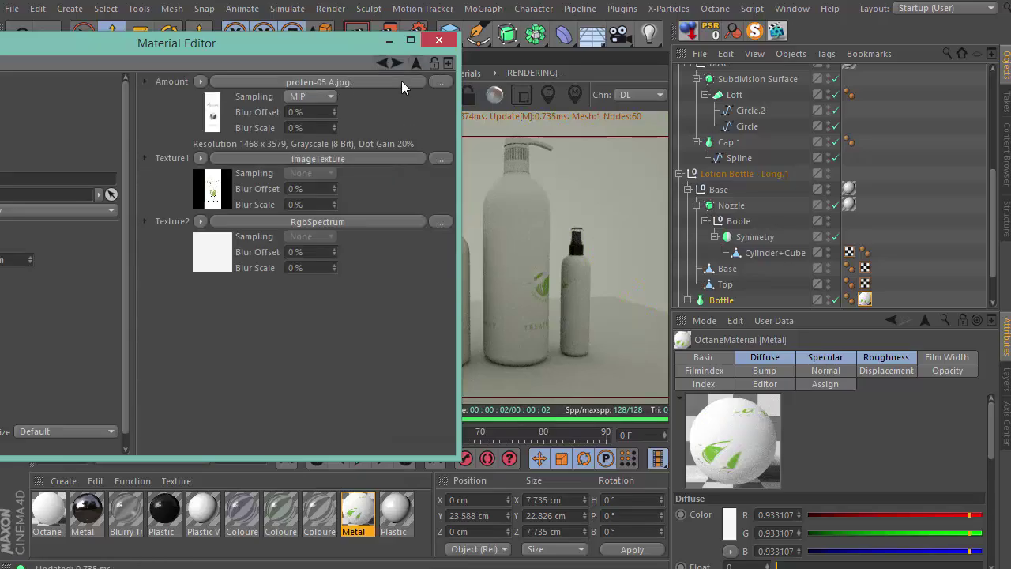
Replace the mix texture's amount map with an Octane ImageTexture and load proten-05 A.jpg into it.
{"action": "left_click", "coordinate": [203, 82]}
{"action": "mouse_move", "coordinate": [241, 450]}
{"action": "left_click", "coordinate": [347, 567]}
{"action": "left_click", "coordinate": [219, 111]}
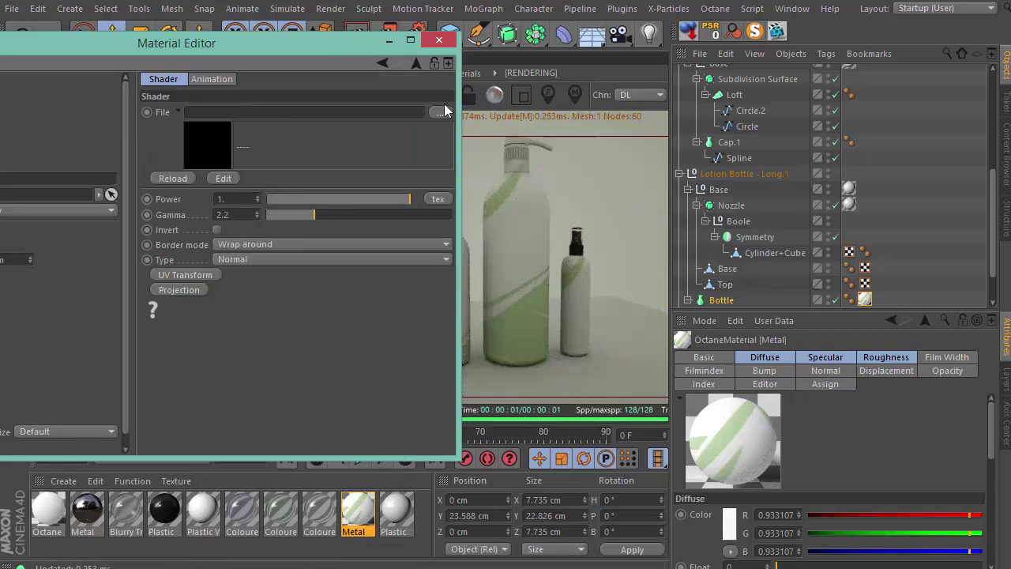
{"action": "left_click", "coordinate": [442, 112]}
{"action": "left_click_drag", "start_coordinate": [141, 75], "coordinate": [86, 86]}
{"action": "scroll", "coordinate": [136, 240], "scroll_direction": "down", "scroll_amount": 3}
{"action": "double_click", "coordinate": [136, 240]}
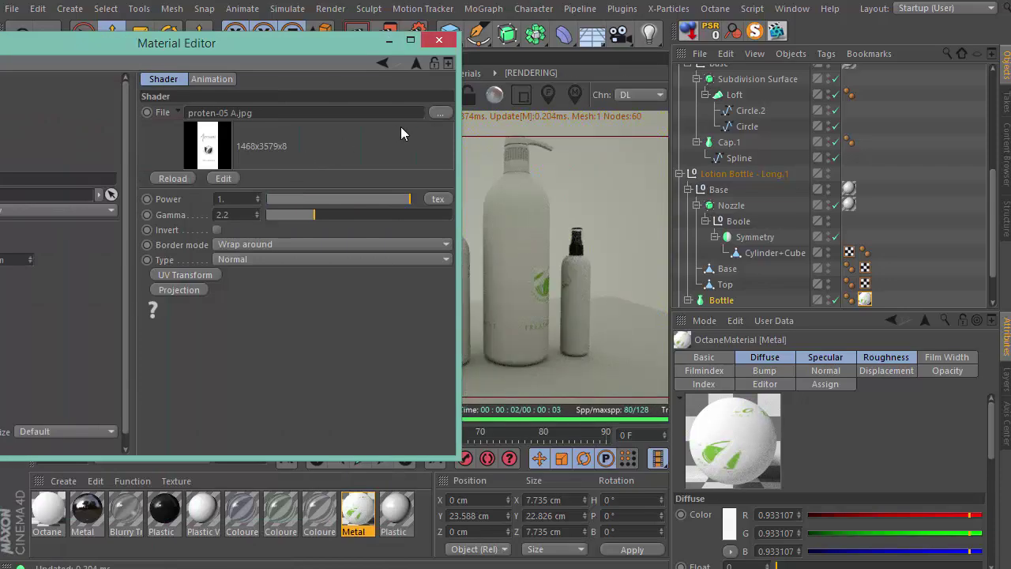
Add a texture projection to the mask image, set it to XYZ to UVW, and widen the material editor.
{"action": "left_click", "coordinate": [180, 292]}
{"action": "left_click", "coordinate": [293, 308]}
{"action": "left_click", "coordinate": [282, 403]}
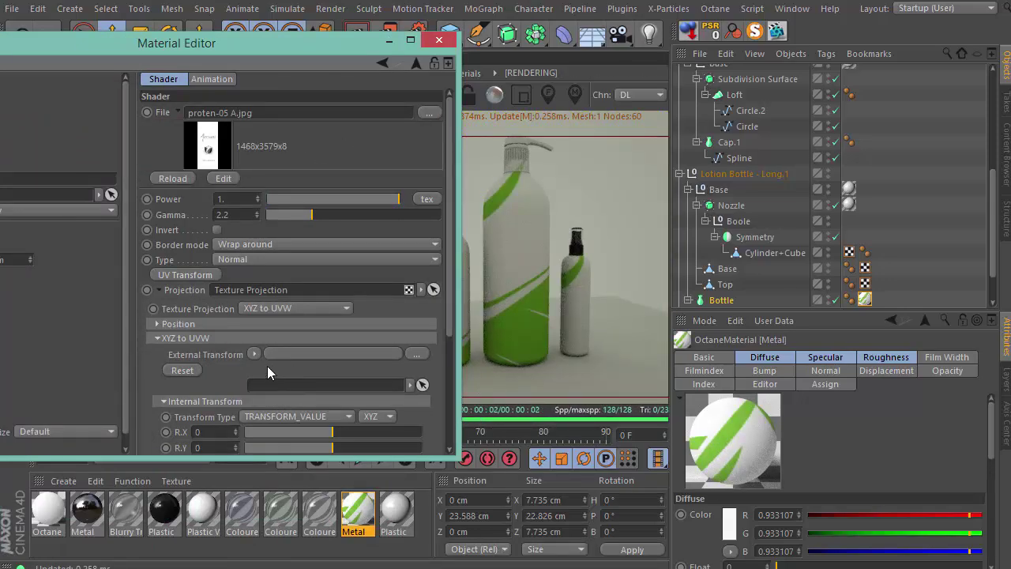
{"action": "left_click_drag", "start_coordinate": [449, 332], "coordinate": [442, 451]}
{"action": "left_click_drag", "start_coordinate": [459, 403], "coordinate": [464, 401]}
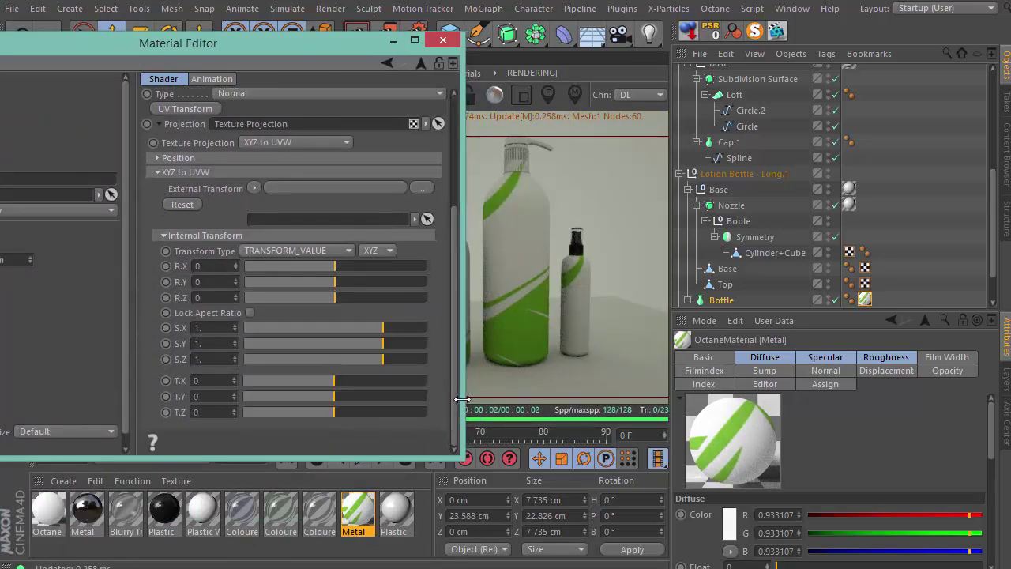
Try a mask X rotation of about 4.76 and the 3D_ROTATION transform type, and restore TRANSFORM_VALUE.
{"action": "left_click_drag", "start_coordinate": [333, 268], "coordinate": [337, 267]}
{"action": "left_click", "coordinate": [329, 252]}
{"action": "left_click", "coordinate": [316, 282]}
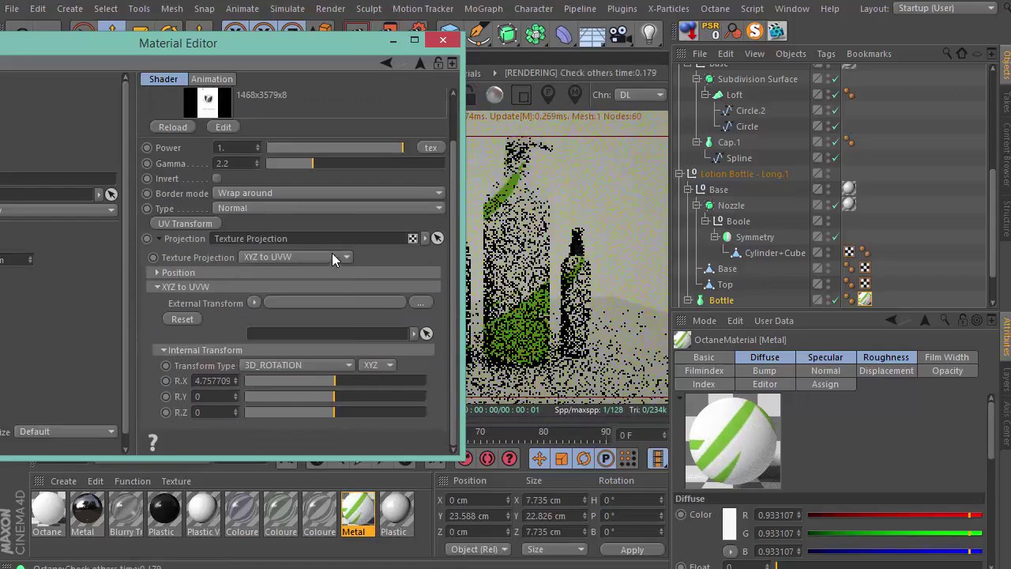
{"action": "left_click", "coordinate": [296, 365]}
{"action": "left_click", "coordinate": [305, 444]}
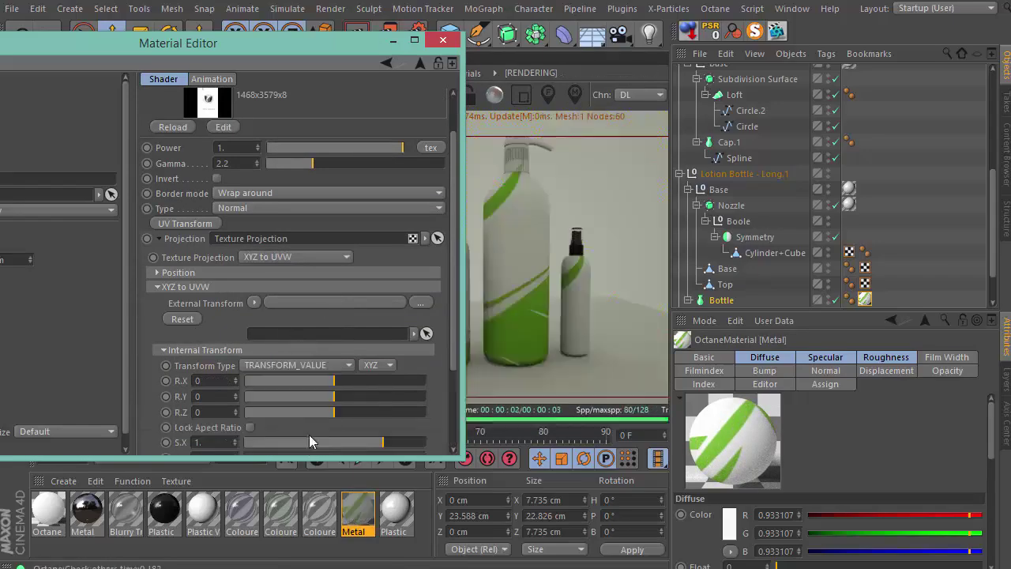
Expand the mask projection's position settings and switch its texture projection to Cylindrical in object space.
{"action": "scroll", "coordinate": [455, 320], "scroll_direction": "down", "scroll_amount": 1}
{"action": "left_click_drag", "start_coordinate": [455, 319], "coordinate": [455, 323]}
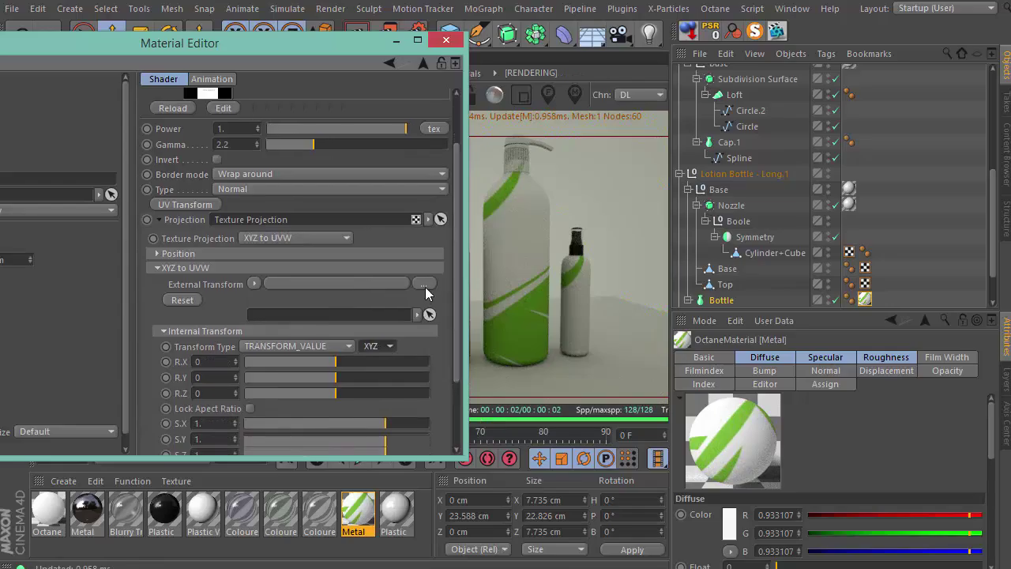
{"action": "double_click", "coordinate": [216, 253]}
{"action": "left_click", "coordinate": [291, 271]}
{"action": "left_click", "coordinate": [324, 238]}
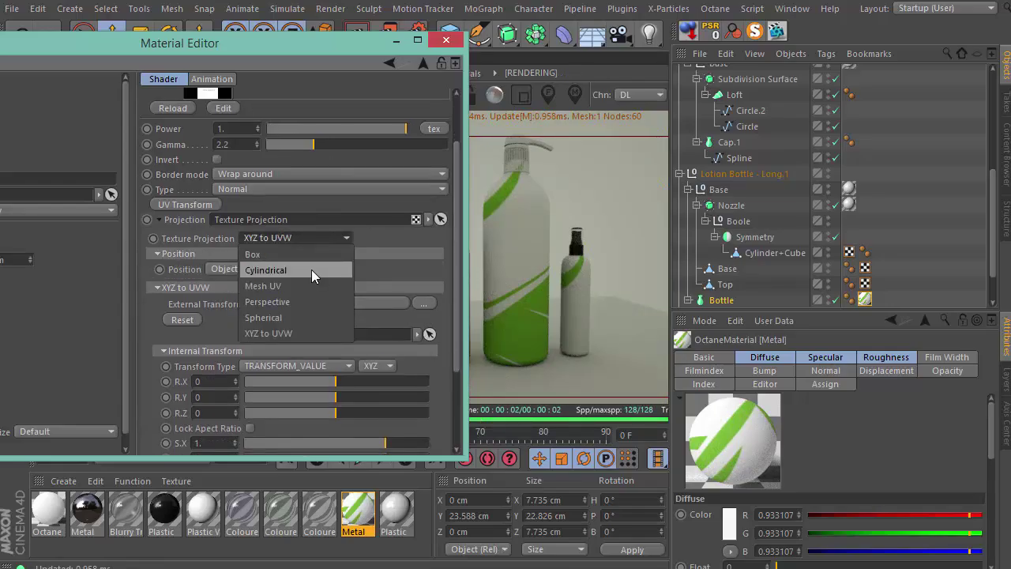
{"action": "left_click", "coordinate": [311, 270]}
{"action": "left_click", "coordinate": [473, 307]}
{"action": "left_click", "coordinate": [513, 299]}
{"action": "mouse_move", "coordinate": [468, 305]}
{"action": "left_mouse_down"}
{"action": "mouse_move", "coordinate": [434, 293]}
{"action": "mouse_move", "coordinate": [474, 293]}
{"action": "left_mouse_up"}
{"action": "left_click_drag", "start_coordinate": [297, 49], "coordinate": [293, 162]}
{"action": "left_click_drag", "start_coordinate": [296, 59], "coordinate": [69, 56]}
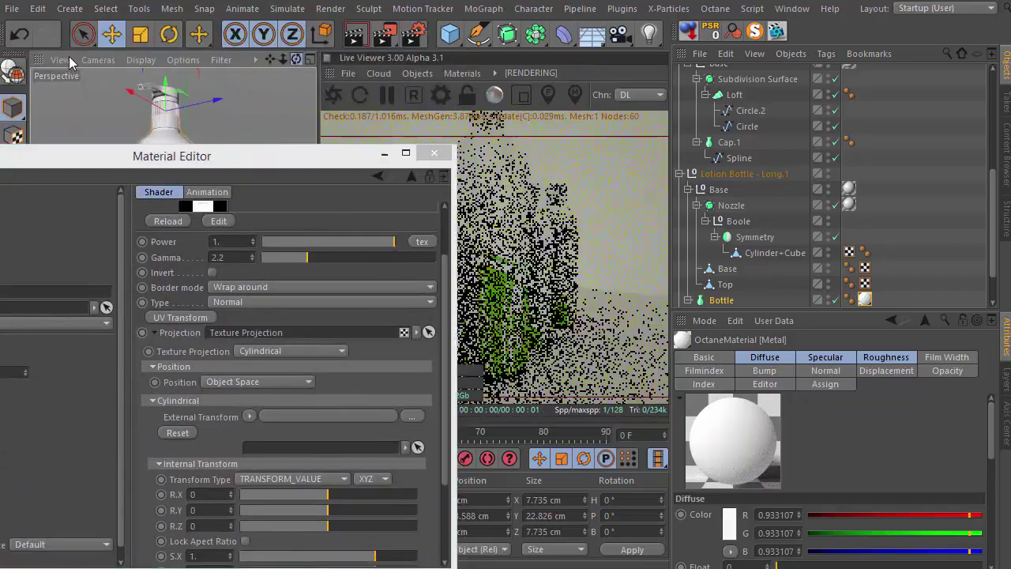
{"action": "left_click_drag", "start_coordinate": [269, 158], "coordinate": [189, 98]}
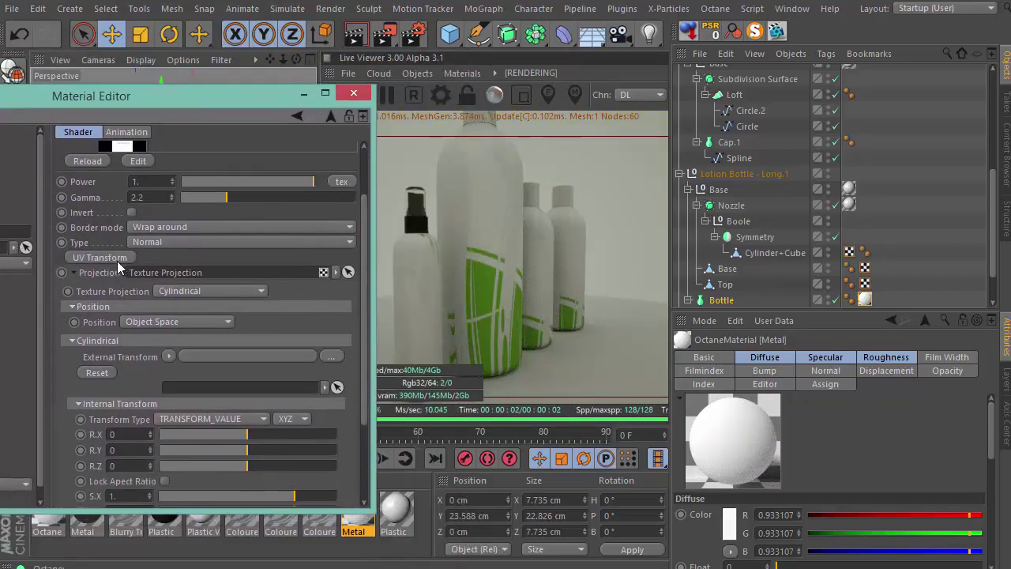
{"action": "left_click", "coordinate": [196, 228]}
{"action": "left_click", "coordinate": [198, 230]}
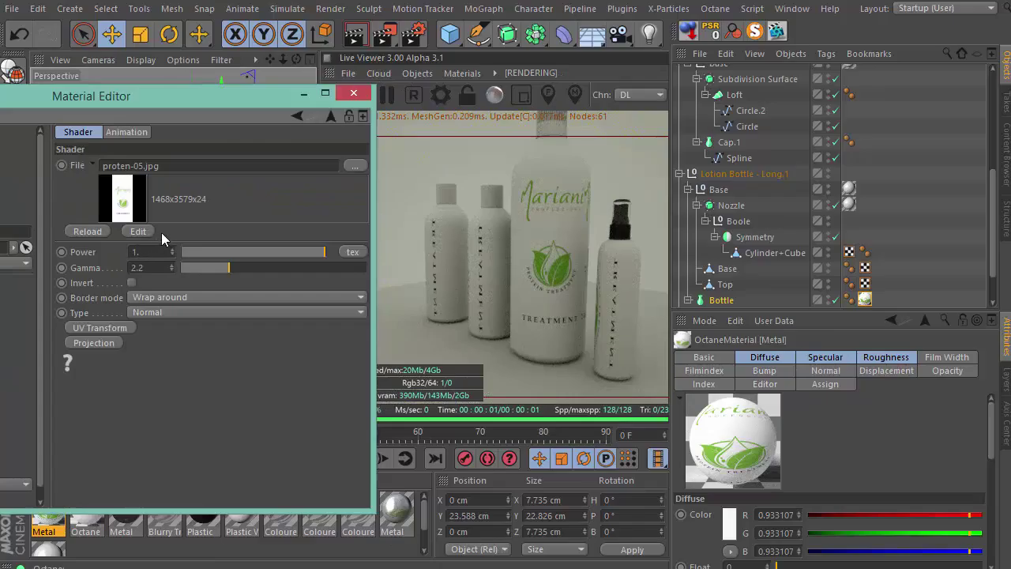
Try Black color as the border mode of the proten-05.jpg label image, and set it to White color.
{"action": "left_click", "coordinate": [297, 115]}
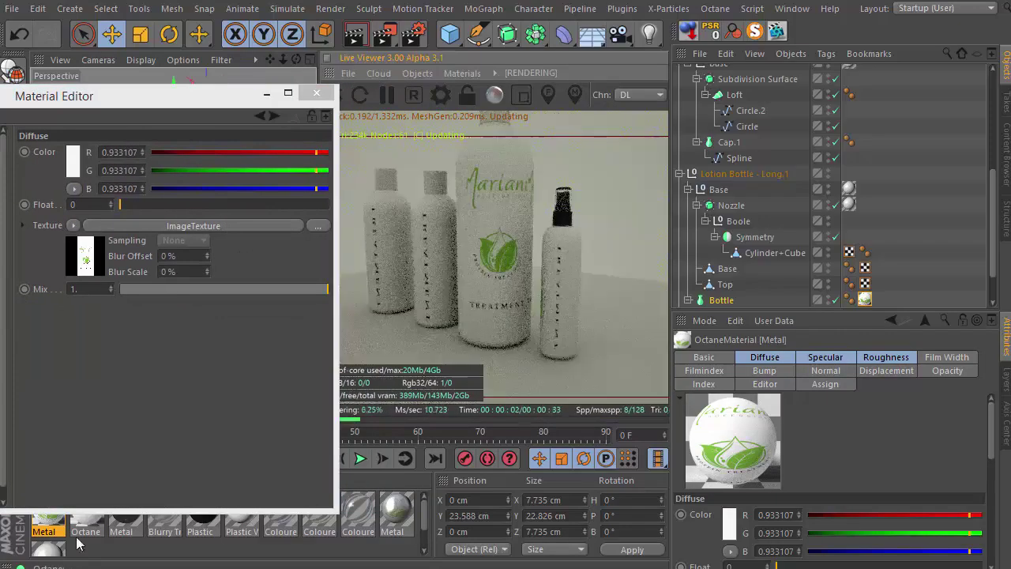
{"action": "left_click_drag", "start_coordinate": [121, 152], "coordinate": [160, 153]}
{"action": "left_click_drag", "start_coordinate": [182, 77], "coordinate": [303, 128], "text": "alt"}
{"action": "left_click", "coordinate": [2, 245]}
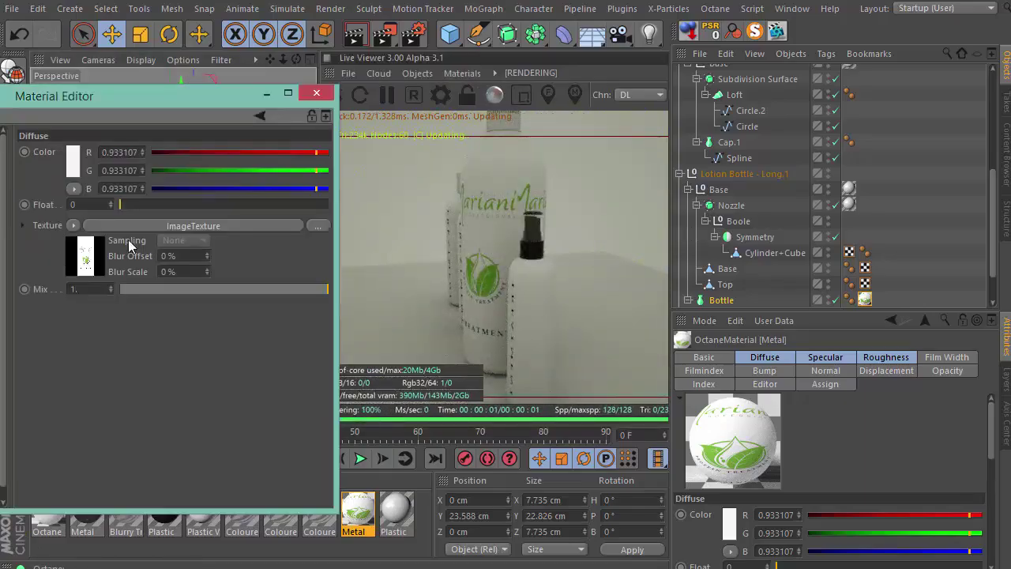
{"action": "left_click", "coordinate": [83, 258]}
{"action": "left_click", "coordinate": [150, 297]}
{"action": "left_click", "coordinate": [176, 330]}
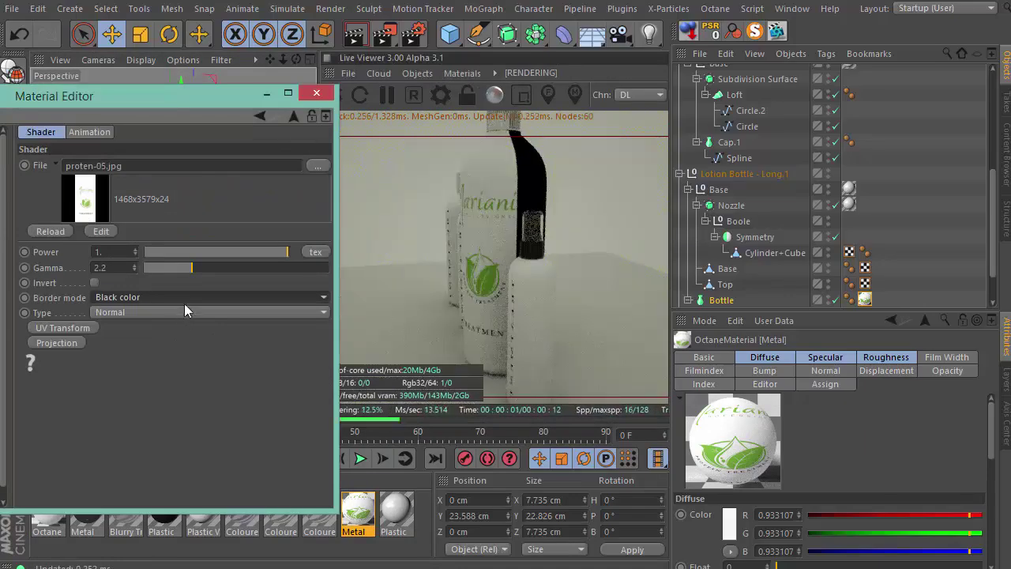
{"action": "left_click", "coordinate": [184, 299]}
{"action": "left_click", "coordinate": [178, 341]}
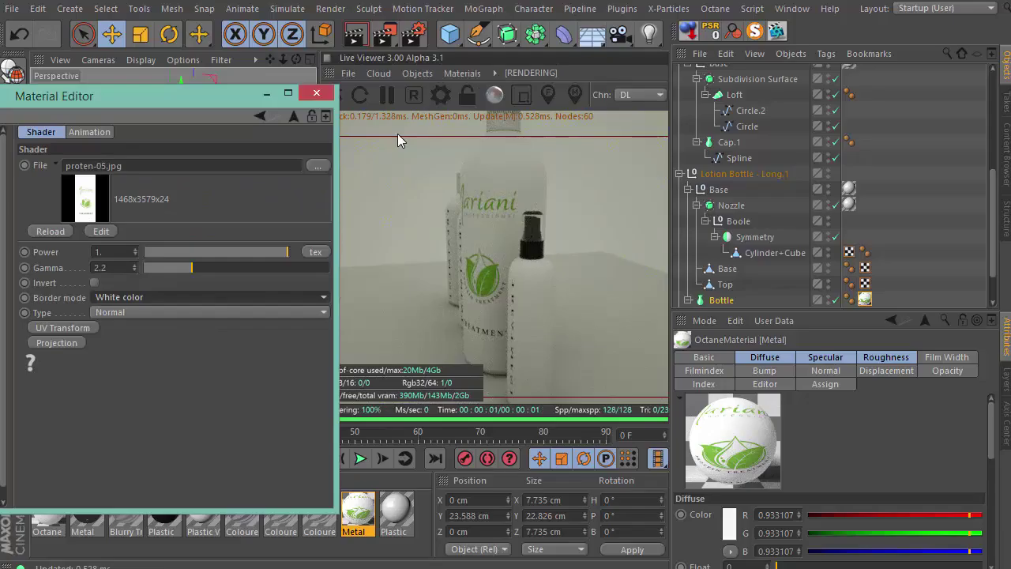
Widen the label on the large pump bottle by setting its texture tag's Length U to 41%.
{"action": "scroll", "coordinate": [481, 258], "scroll_direction": "up", "scroll_amount": 1}
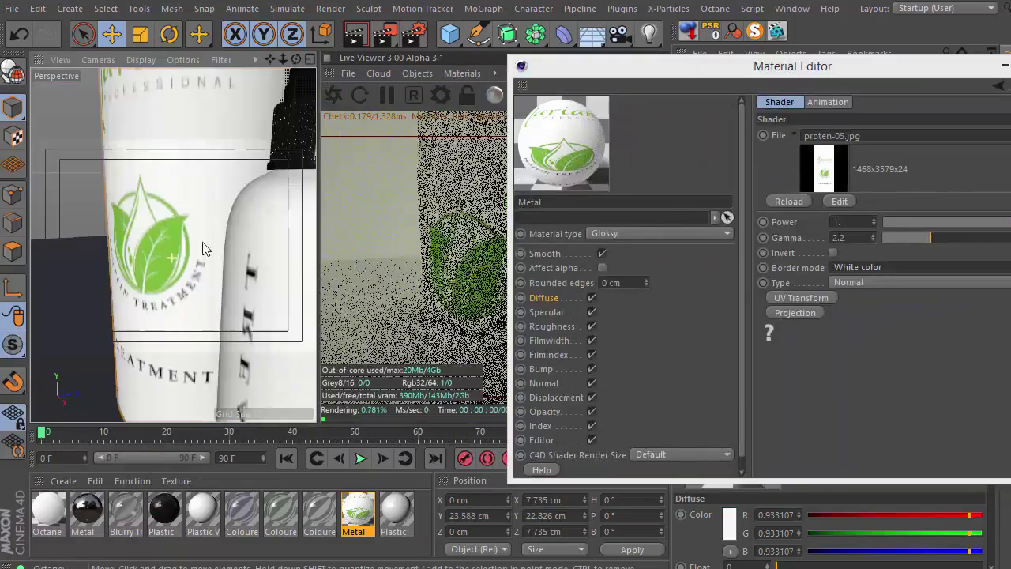
{"action": "scroll", "coordinate": [253, 256], "scroll_direction": "up", "scroll_amount": 3}
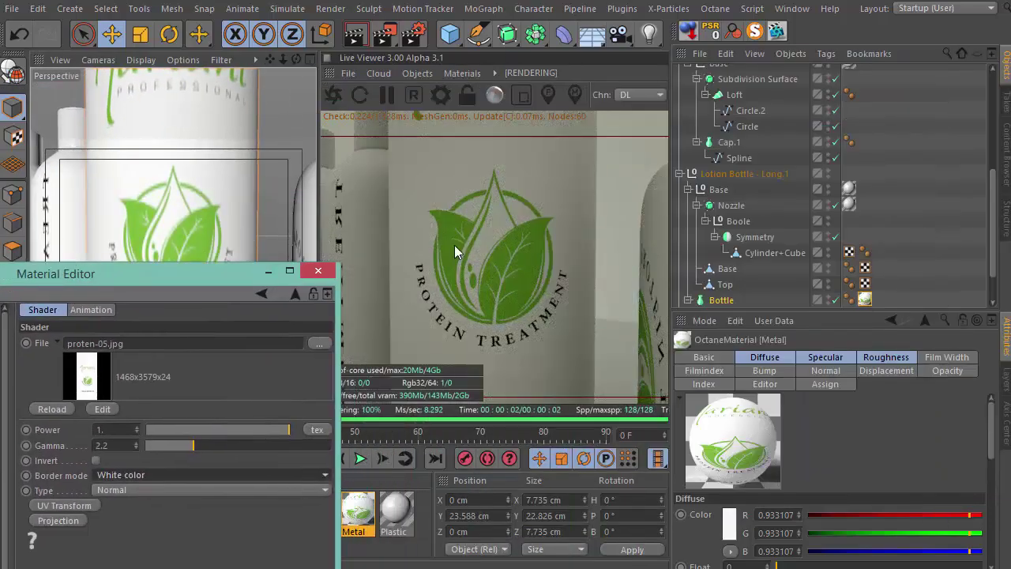
{"action": "left_click", "coordinate": [865, 299]}
{"action": "left_click", "coordinate": [797, 535]}
{"action": "left_click", "coordinate": [798, 535]}
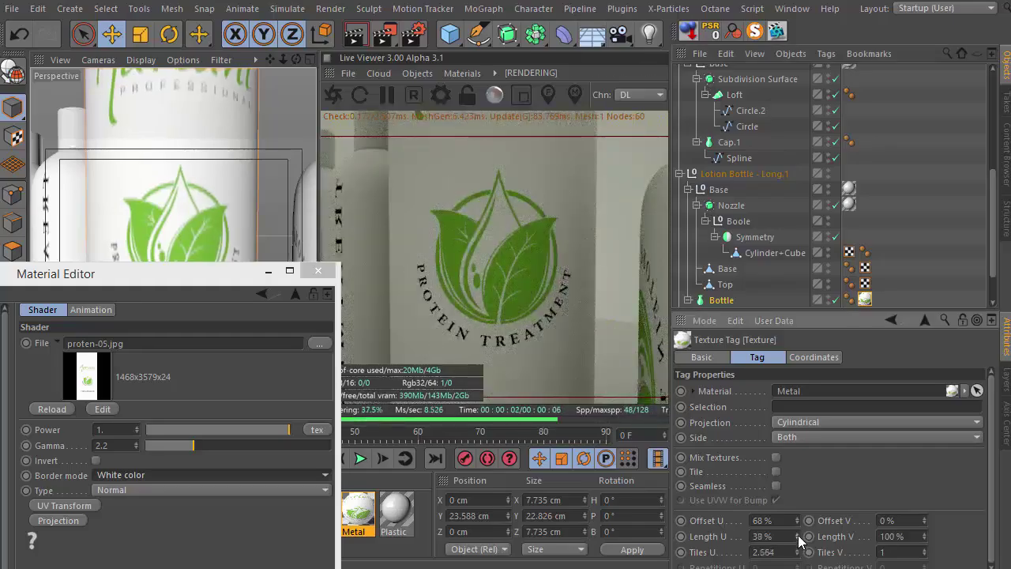
{"action": "left_click", "coordinate": [798, 535]}
{"action": "left_click", "coordinate": [798, 534]}
{"action": "scroll", "coordinate": [190, 245], "scroll_direction": "down", "scroll_amount": 2}
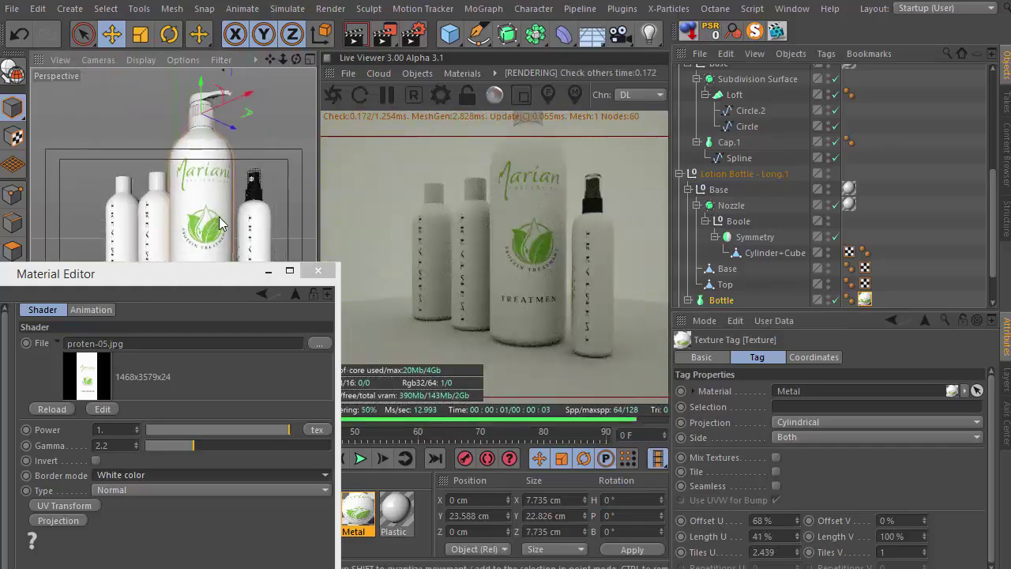
Switch to Windows Photo Viewer and examine the reference photos for the label's size and position on the bottle.
{"action": "key", "text": "alt+Tab"}
{"action": "left_click", "coordinate": [640, 534]}
{"action": "left_click", "coordinate": [642, 535]}
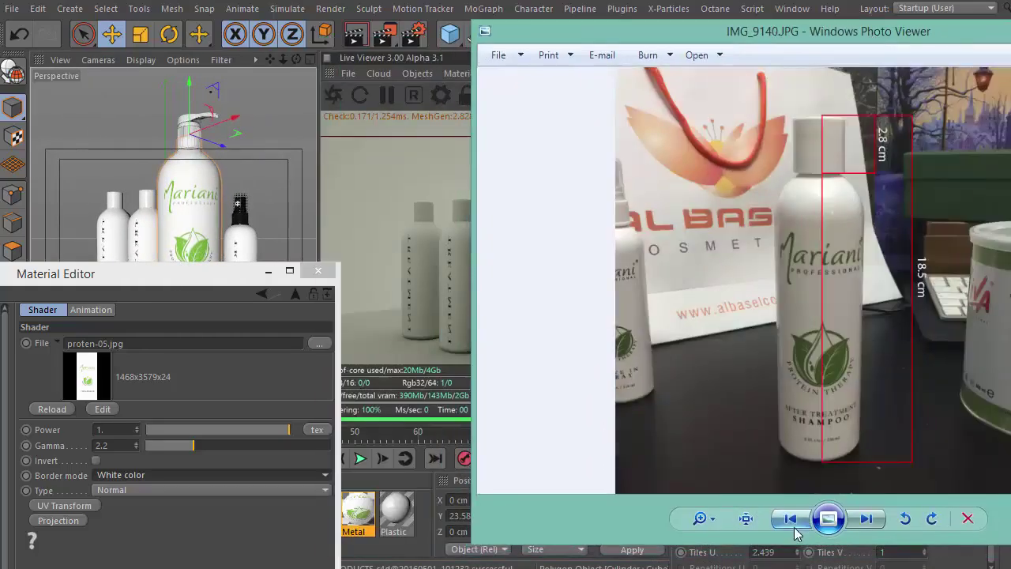
{"action": "left_click", "coordinate": [803, 522]}
{"action": "left_click", "coordinate": [804, 523]}
{"action": "left_click", "coordinate": [802, 523]}
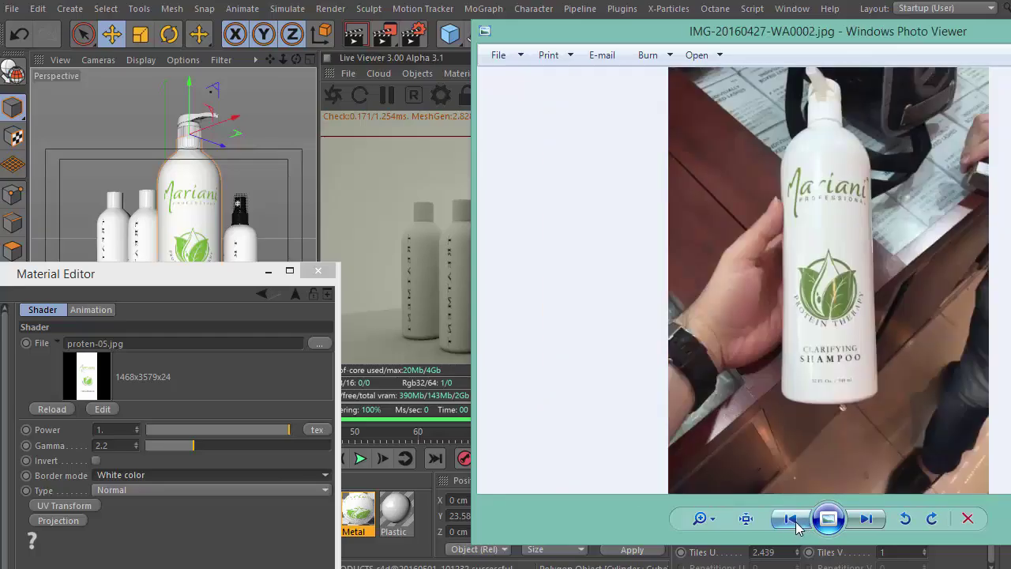
{"action": "left_click", "coordinate": [802, 523]}
{"action": "left_click", "coordinate": [802, 523]}
{"action": "left_click", "coordinate": [802, 523]}
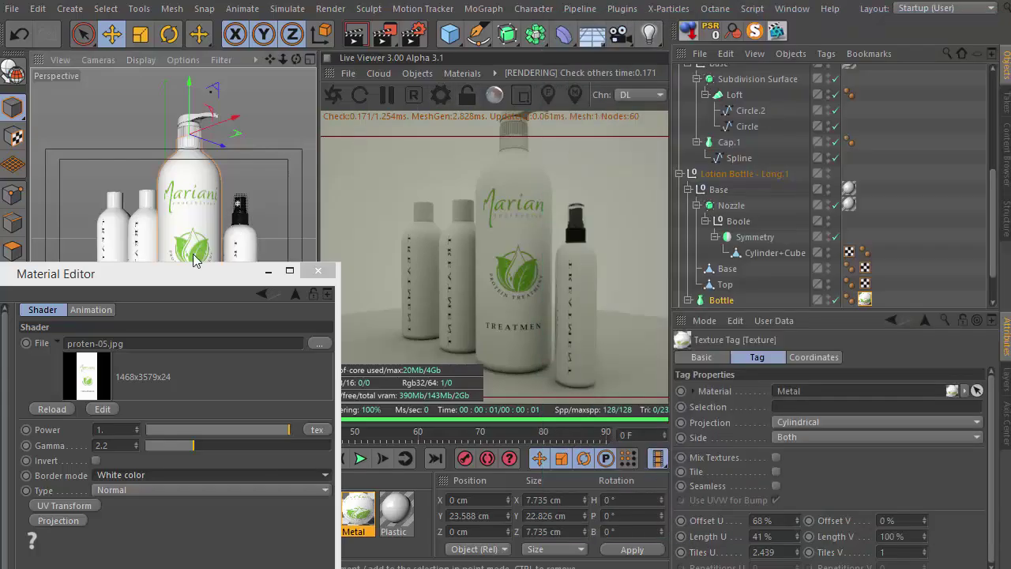
Set the pump bottle label's Offset V to 6% and close the material editor.
{"action": "left_click_drag", "start_coordinate": [158, 274], "coordinate": [225, 177]}
{"action": "left_click", "coordinate": [925, 518]}
{"action": "left_click", "coordinate": [925, 518]}
{"action": "left_click", "coordinate": [925, 518]}
{"action": "left_click", "coordinate": [925, 518]}
{"action": "left_click", "coordinate": [925, 518]}
{"action": "left_click", "coordinate": [386, 176]}
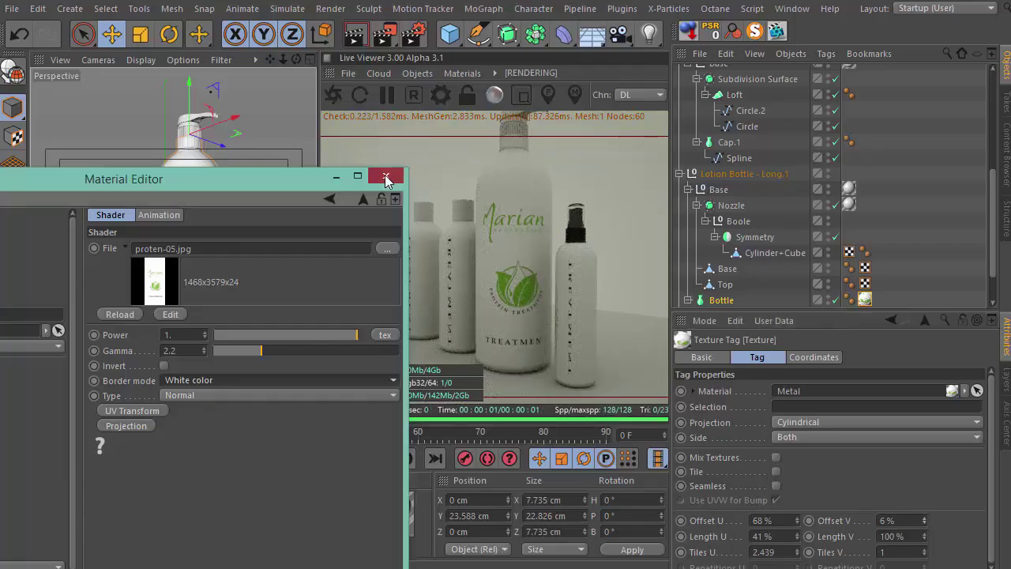
{"action": "mouse_move", "coordinate": [196, 281]}
{"action": "right_mouse_down", "text": "alt"}
{"action": "mouse_move", "coordinate": [225, 233]}
{"action": "mouse_move", "coordinate": [190, 272]}
{"action": "right_mouse_up", "text": "alt"}
{"action": "left_click_drag", "start_coordinate": [189, 272], "coordinate": [281, 254], "text": "alt"}
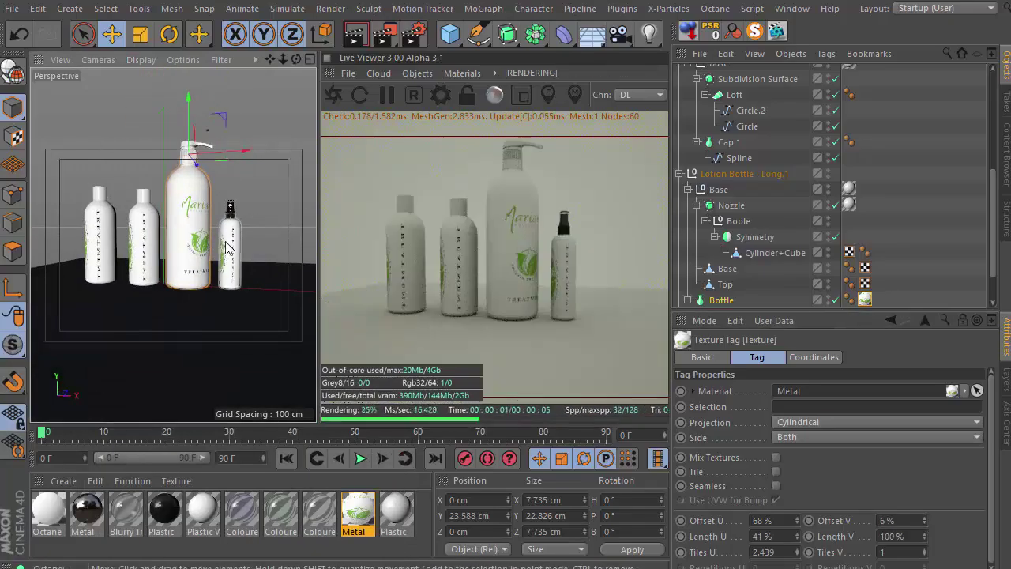
Open the label material's specular channel, try a float of about 0.78, and set it to 0.
{"action": "double_click", "coordinate": [357, 512]}
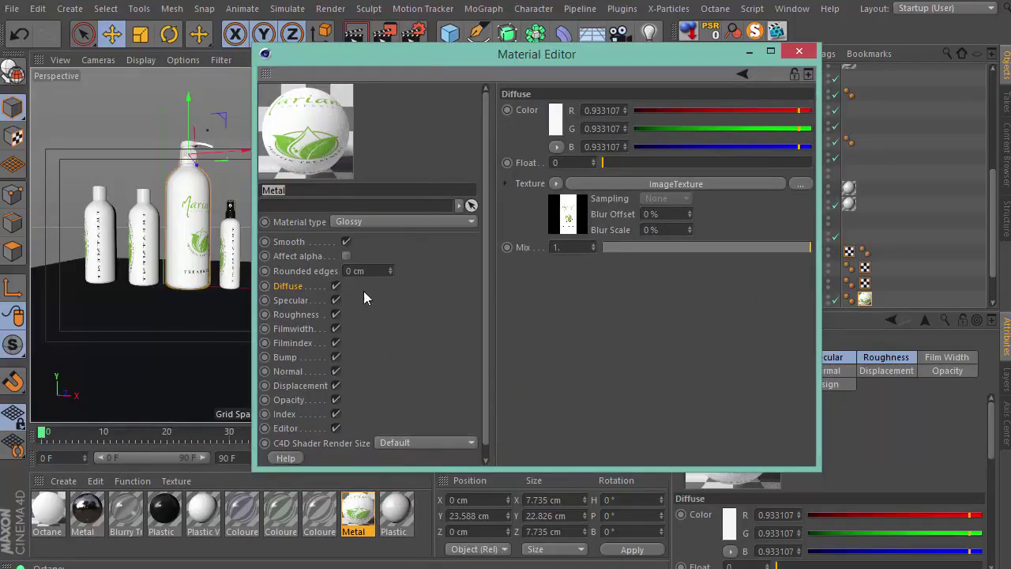
{"action": "left_click", "coordinate": [326, 302]}
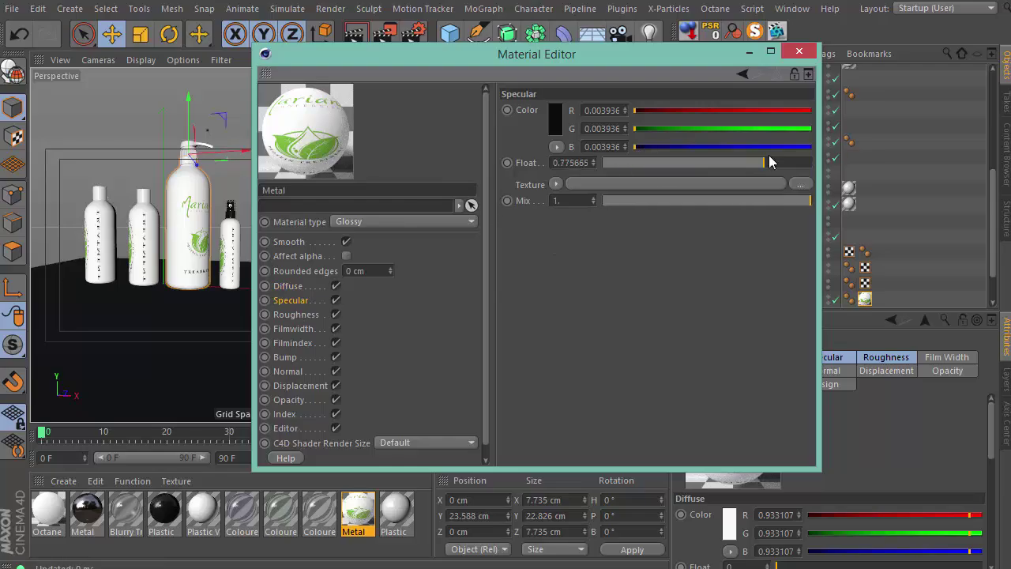
{"action": "scroll", "coordinate": [409, 290], "scroll_direction": "down", "scroll_amount": 2}
{"action": "left_click_drag", "start_coordinate": [580, 53], "coordinate": [538, 63]}
{"action": "left_click_drag", "start_coordinate": [439, 67], "coordinate": [391, 136]}
Open the HDR Light Studio plugin, choose the Octane renderer, add its prebuilt environment hook, and start the connection.
{"action": "left_click", "coordinate": [537, 8]}
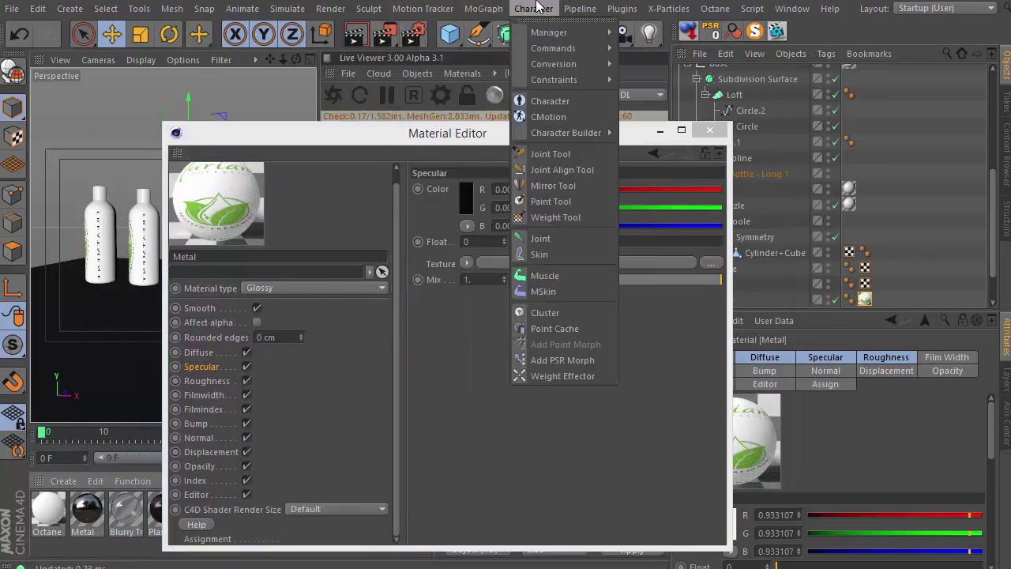
{"action": "mouse_move", "coordinate": [622, 10]}
{"action": "left_click", "coordinate": [675, 212]}
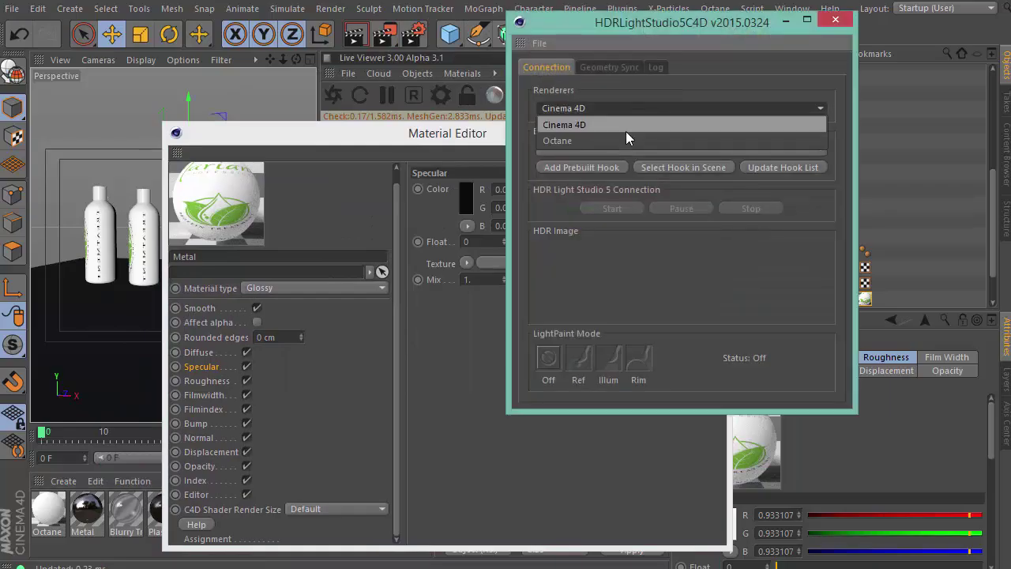
{"action": "left_click", "coordinate": [597, 168]}
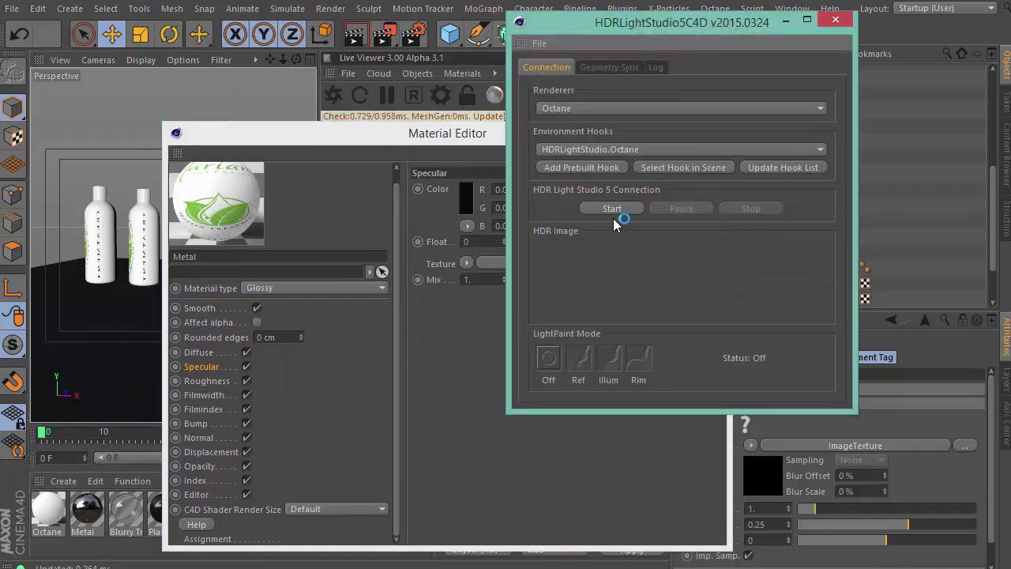
{"action": "left_click", "coordinate": [462, 136]}
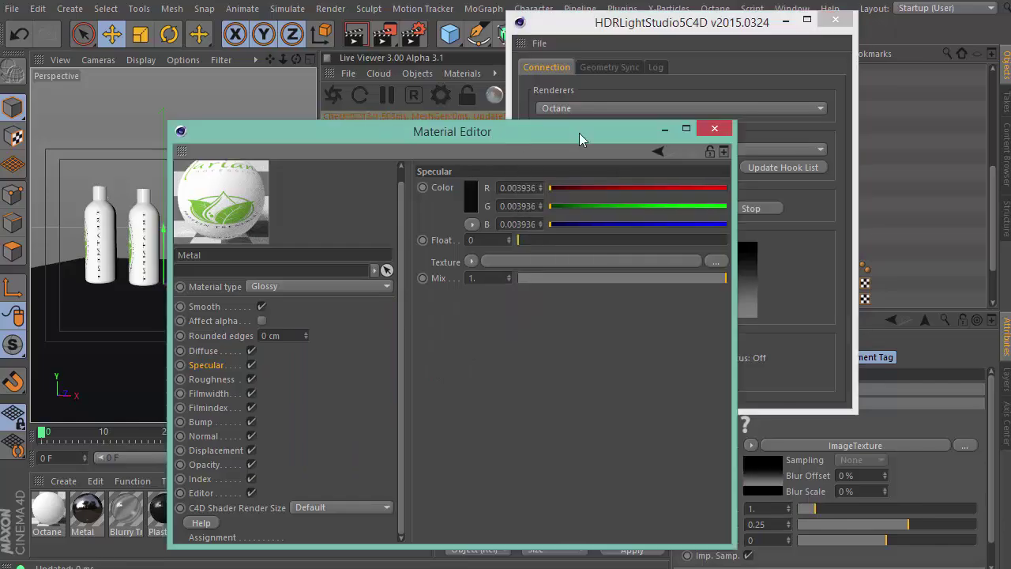
Close the material editor, switch to HDR Light Studio, and shape a Perfect Softbox 80x80 light into a tall strip with brightness 177.
{"action": "left_click", "coordinate": [713, 131]}
{"action": "left_click_drag", "start_coordinate": [655, 29], "coordinate": [790, 40]}
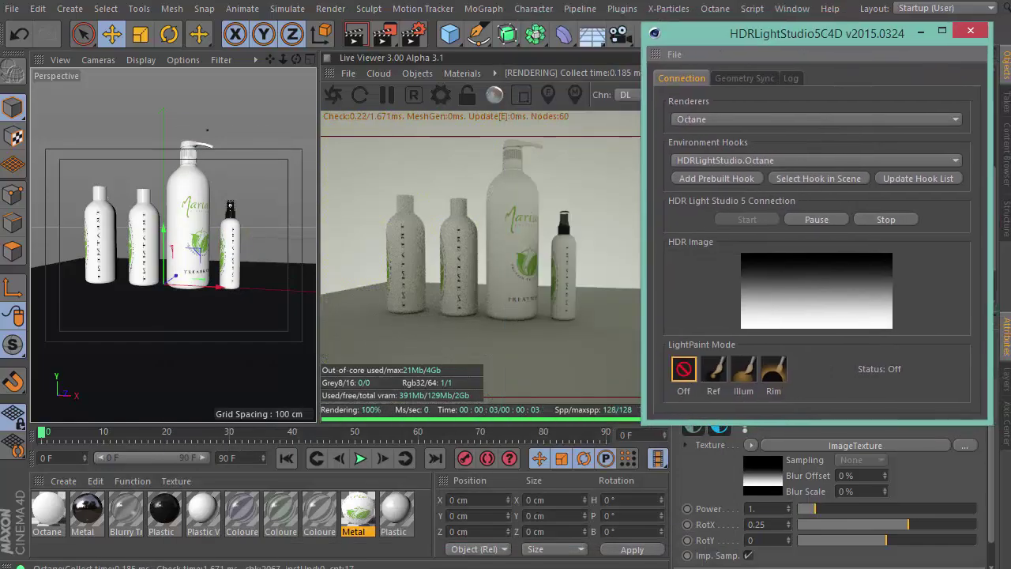
{"action": "left_click", "coordinate": [700, 457]}
{"action": "left_click_drag", "start_coordinate": [609, 203], "coordinate": [607, 322]}
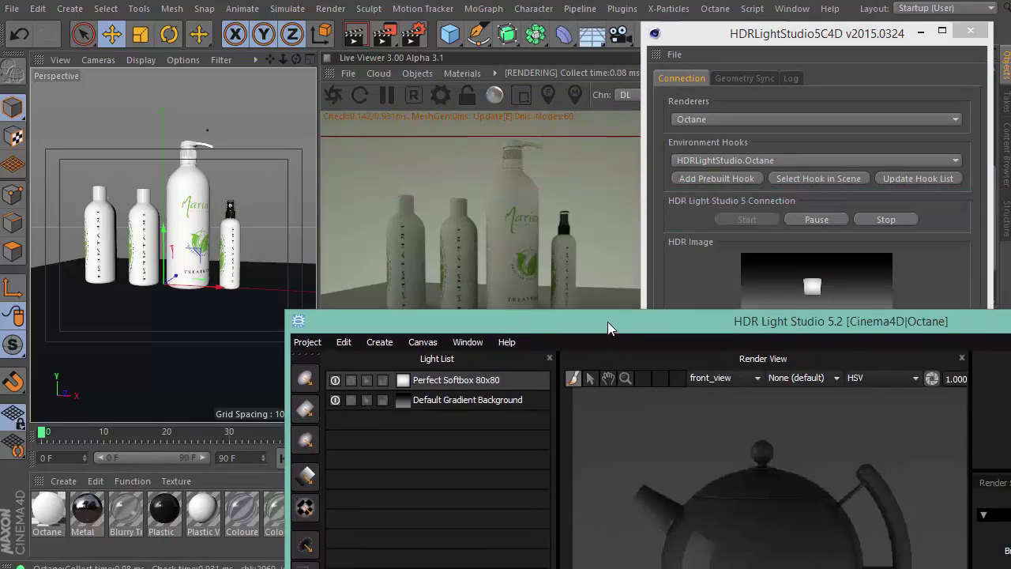
{"action": "left_click_drag", "start_coordinate": [979, 325], "coordinate": [929, 315]}
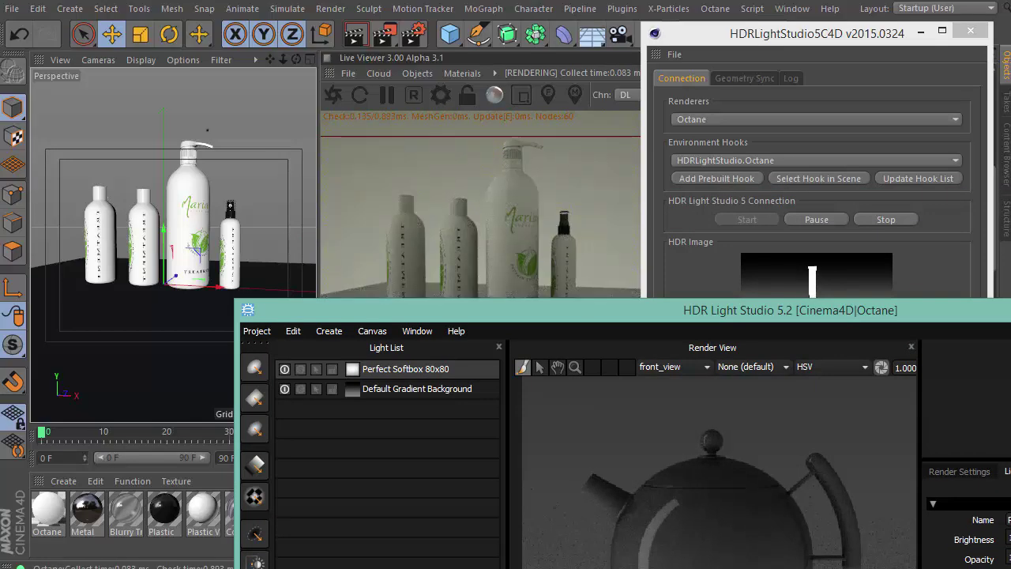
{"action": "left_click_drag", "start_coordinate": [1010, 311], "coordinate": [615, 289]}
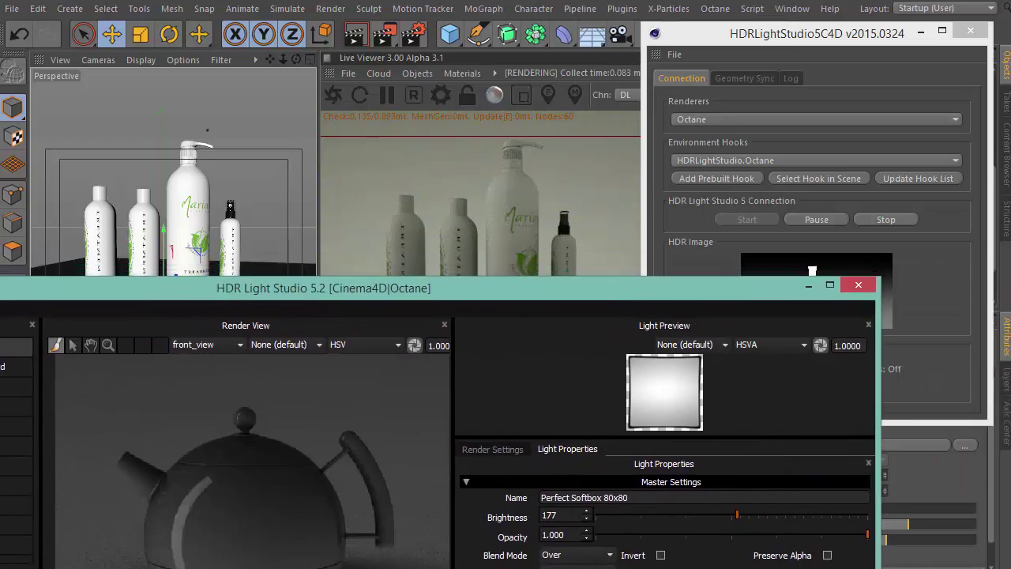
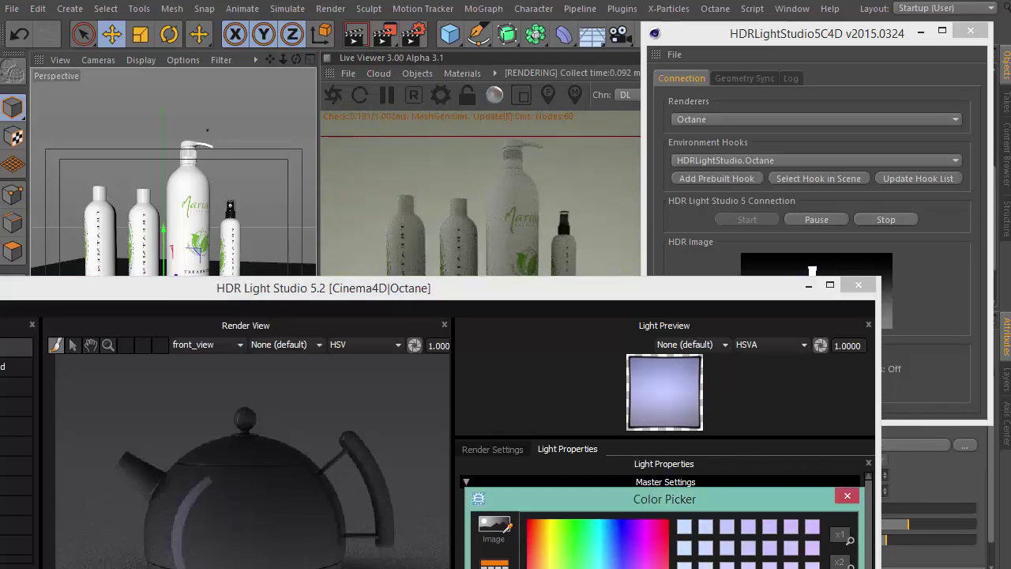
Add a Round Light, place it high above the scene, and set its brightness to 409.
{"action": "left_click_drag", "start_coordinate": [736, 291], "coordinate": [699, 312]}
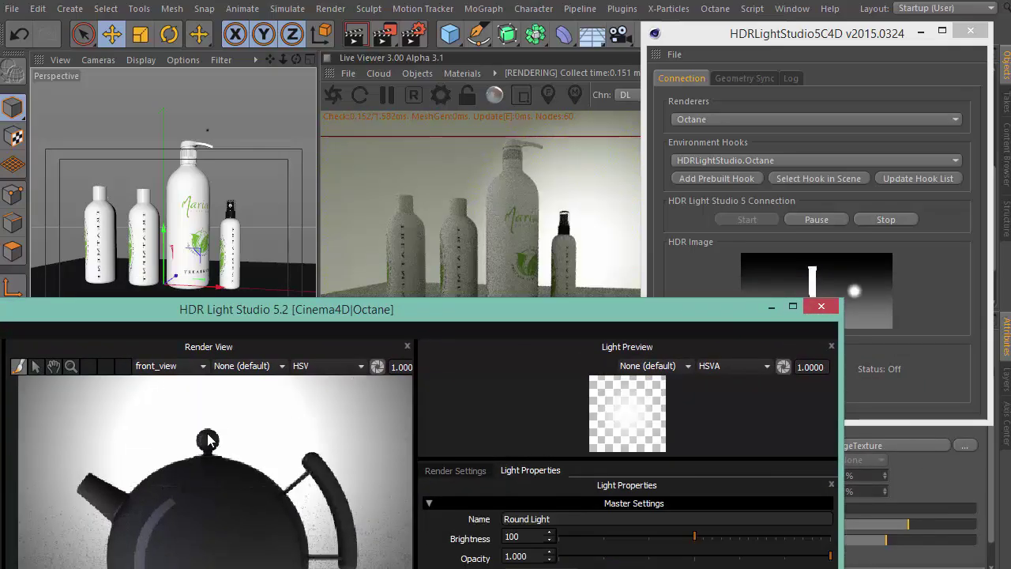
{"action": "left_click", "coordinate": [209, 433]}
{"action": "mouse_move", "coordinate": [705, 542]}
{"action": "left_mouse_down"}
{"action": "mouse_move", "coordinate": [729, 538]}
{"action": "mouse_move", "coordinate": [717, 542]}
{"action": "left_mouse_up"}
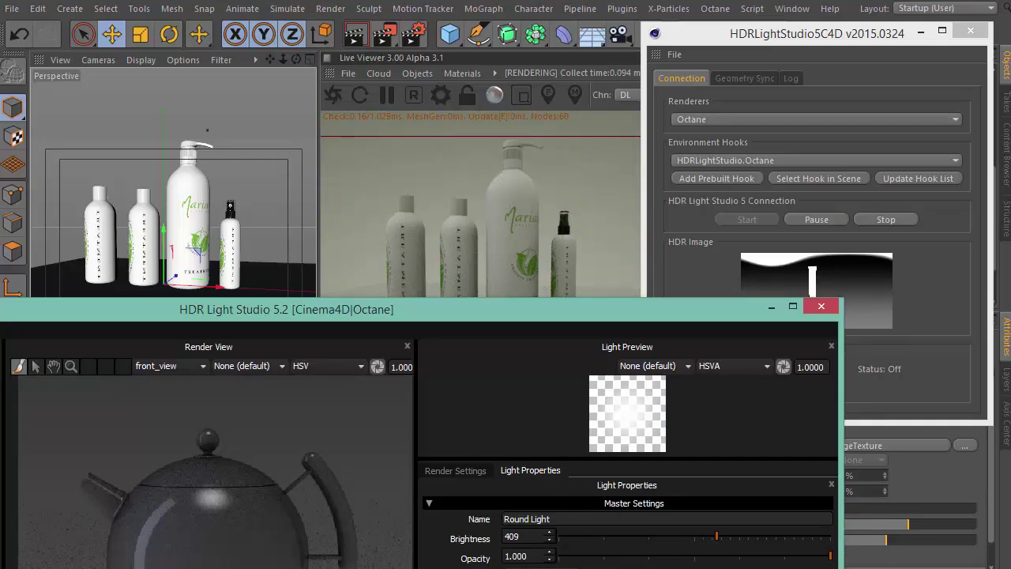
Try a Softer Half Square light, replace it with a Showroom 3 light, and position that light on the teapot preview.
{"action": "left_click_drag", "start_coordinate": [265, 567], "coordinate": [274, 541]}
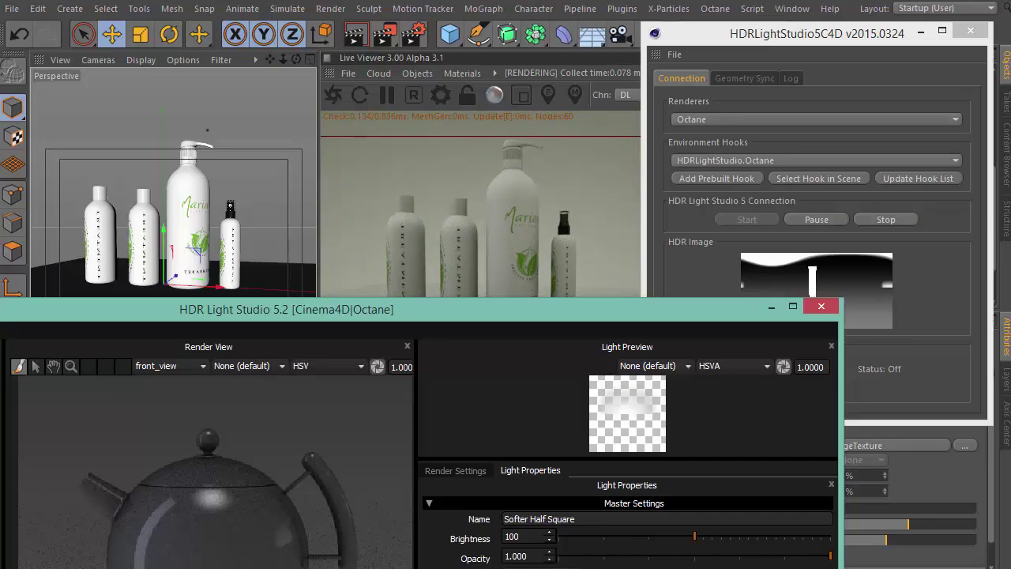
{"action": "left_click_drag", "start_coordinate": [273, 567], "coordinate": [278, 563]}
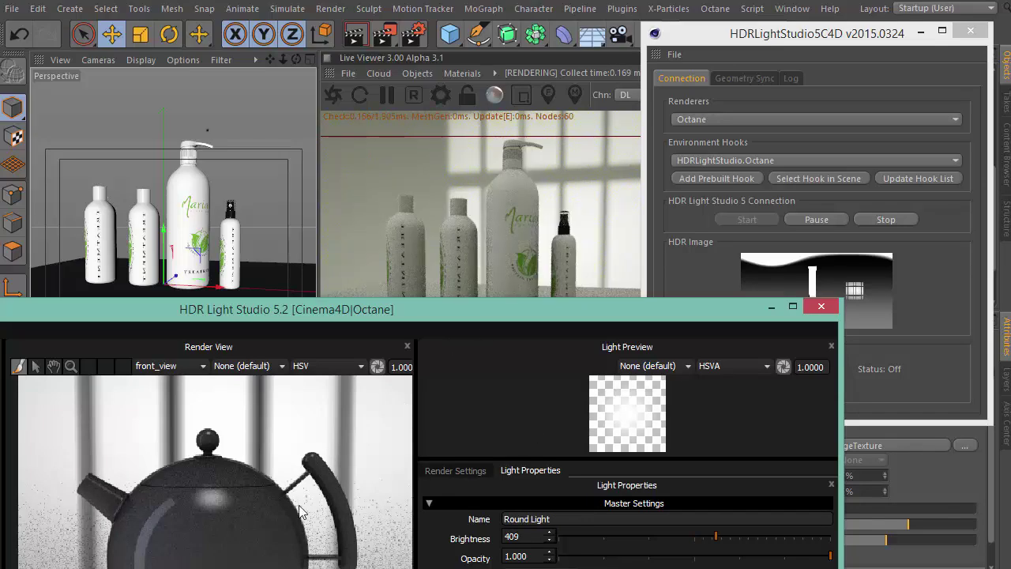
{"action": "left_click", "coordinate": [224, 469]}
{"action": "left_click_drag", "start_coordinate": [278, 519], "coordinate": [280, 541]}
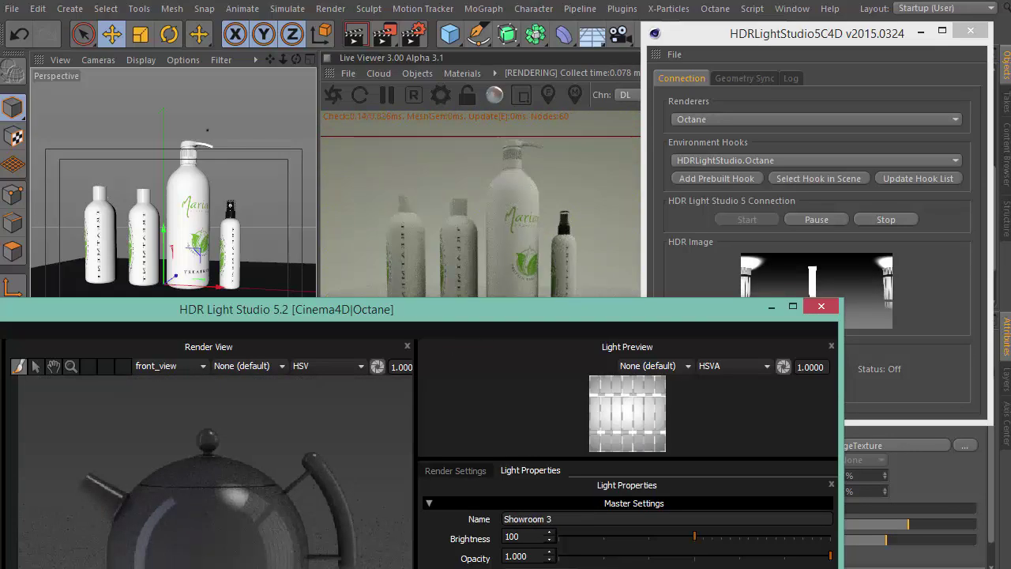
Return to the label material, brighten its specular color to about 0.807, and raise the specular float close to its maximum.
{"action": "left_click_drag", "start_coordinate": [587, 312], "coordinate": [607, 360]}
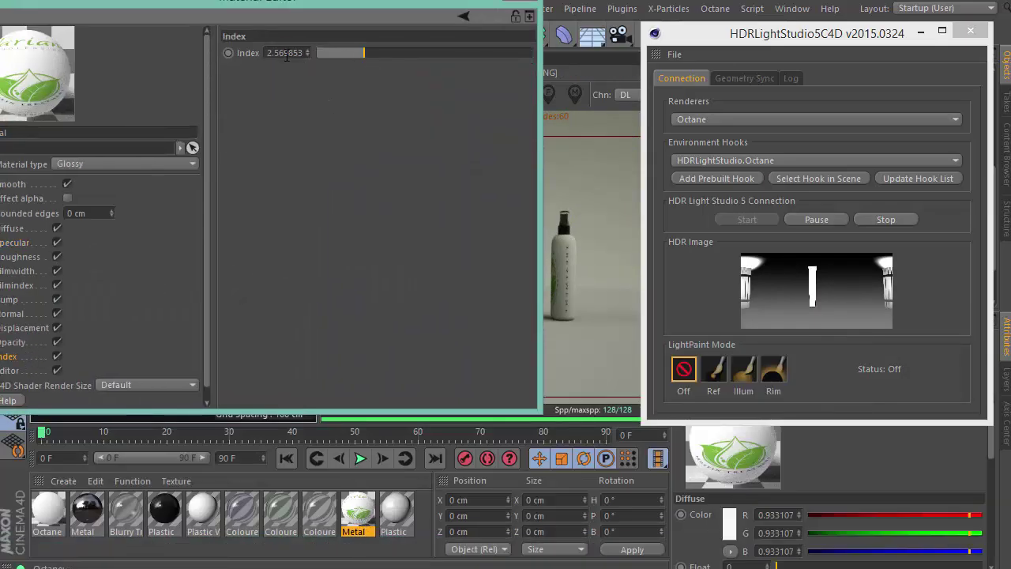
{"action": "double_click", "coordinate": [286, 53]}
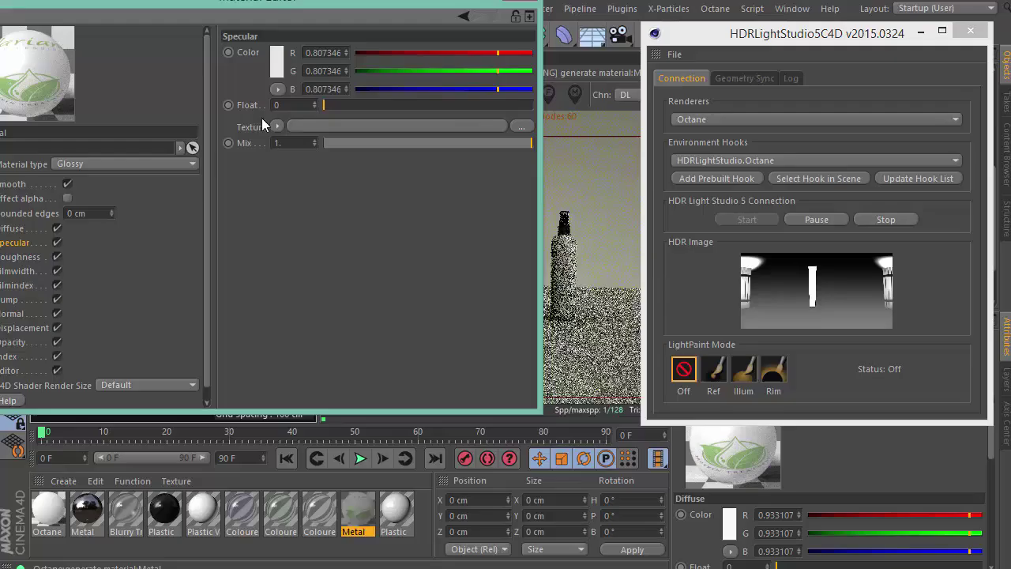
{"action": "left_click_drag", "start_coordinate": [325, 105], "coordinate": [527, 105]}
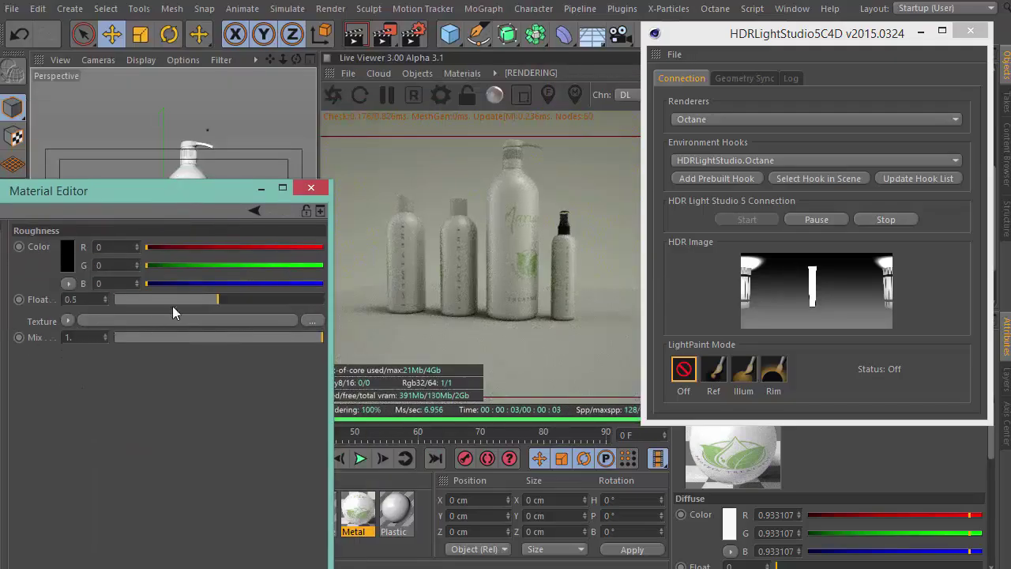
Lower the label material's roughness float almost to zero, reduce its index to about 1.7, and close the material editor.
{"action": "left_click", "coordinate": [172, 300]}
{"action": "left_click", "coordinate": [118, 299]}
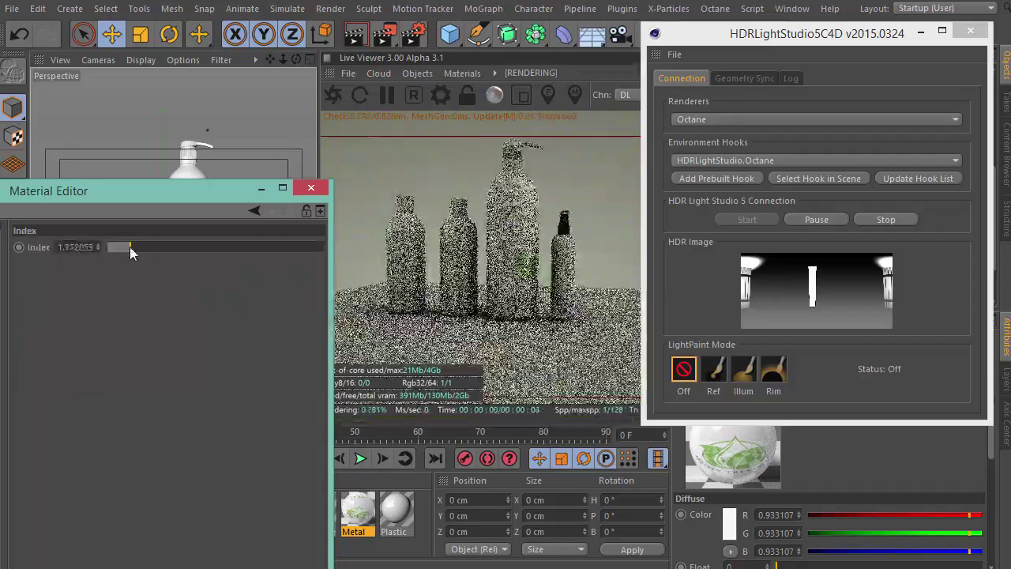
{"action": "left_click", "coordinate": [312, 190]}
Add a Soft Zebra light in HDR Light Studio and place its reflection on the pump bottle with LightPaint Reflection mode.
{"action": "left_click_drag", "start_coordinate": [20, 488], "coordinate": [26, 316]}
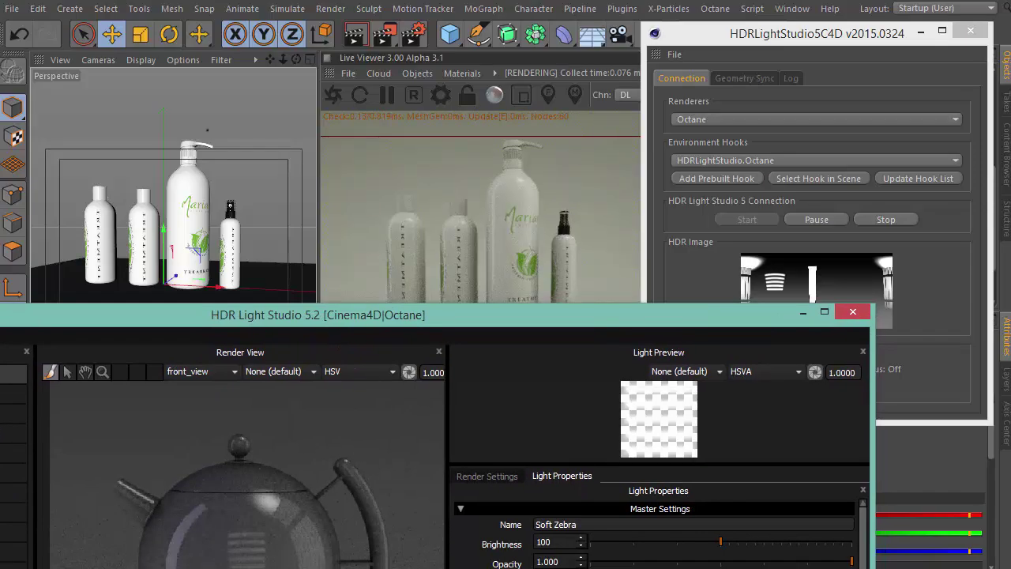
{"action": "left_click_drag", "start_coordinate": [717, 312], "coordinate": [753, 418]}
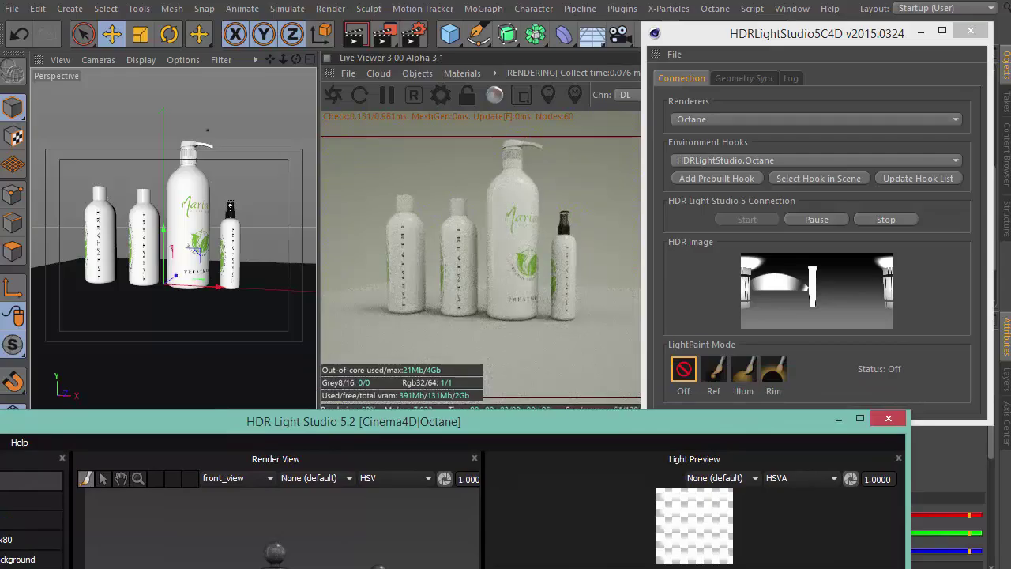
{"action": "left_click", "coordinate": [713, 369]}
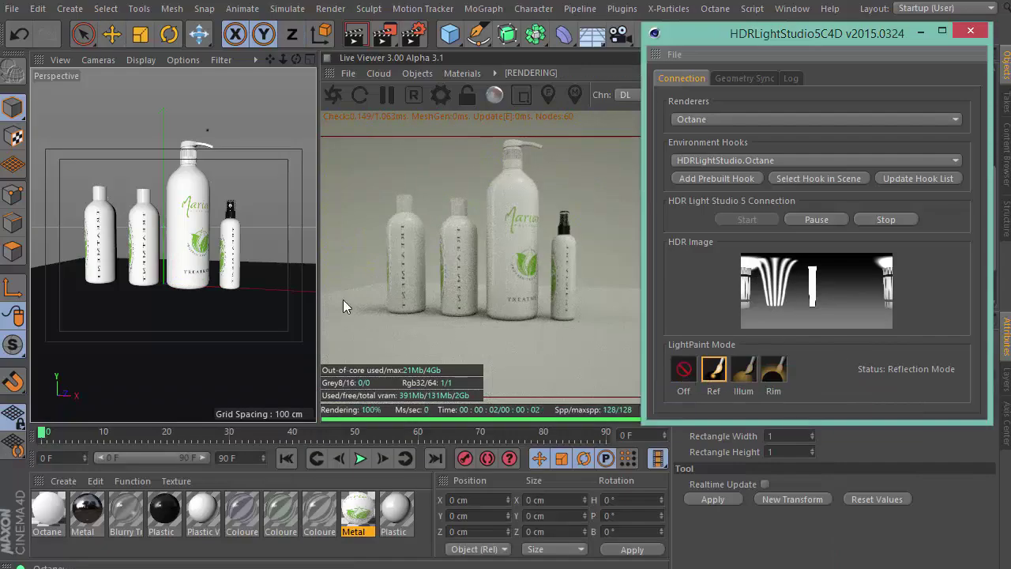
{"action": "left_click", "coordinate": [188, 207]}
Tilt the Soft Zebra light's stripes and set the light's brightness to 295.
{"action": "key", "text": "alt+Tab"}
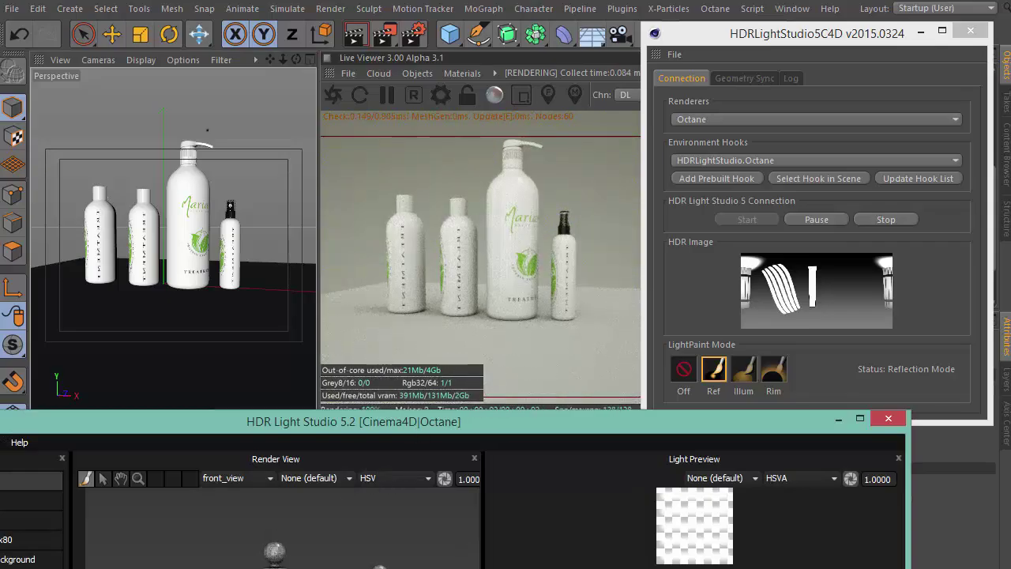
{"action": "left_click_drag", "start_coordinate": [357, 422], "coordinate": [423, 313]}
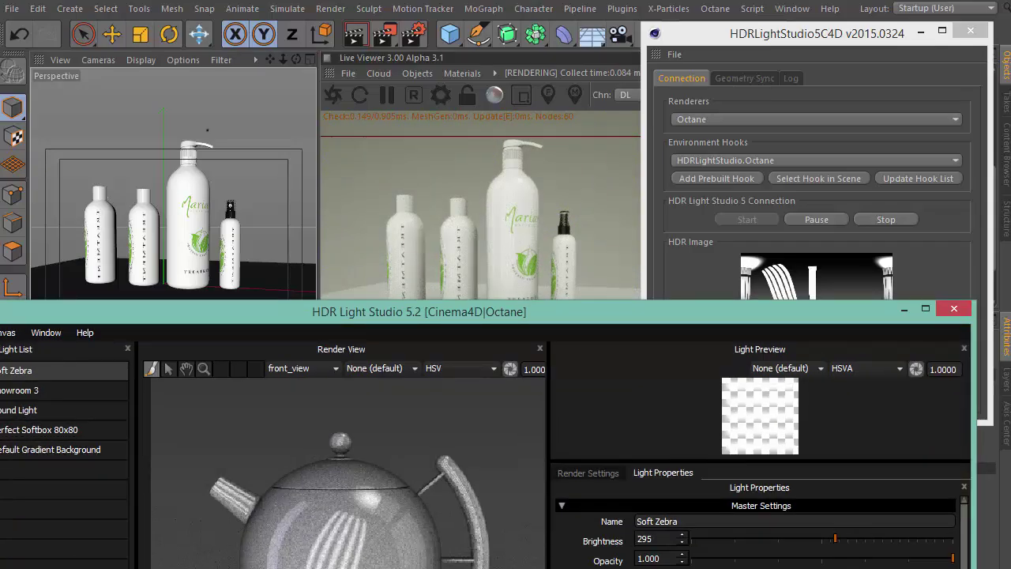
{"action": "left_click_drag", "start_coordinate": [639, 314], "coordinate": [598, 437]}
Add a round light behind the bottles with LightPaint Rim mode, tint it pale blue, and select the Default Gradient Background.
{"action": "left_click", "coordinate": [775, 374]}
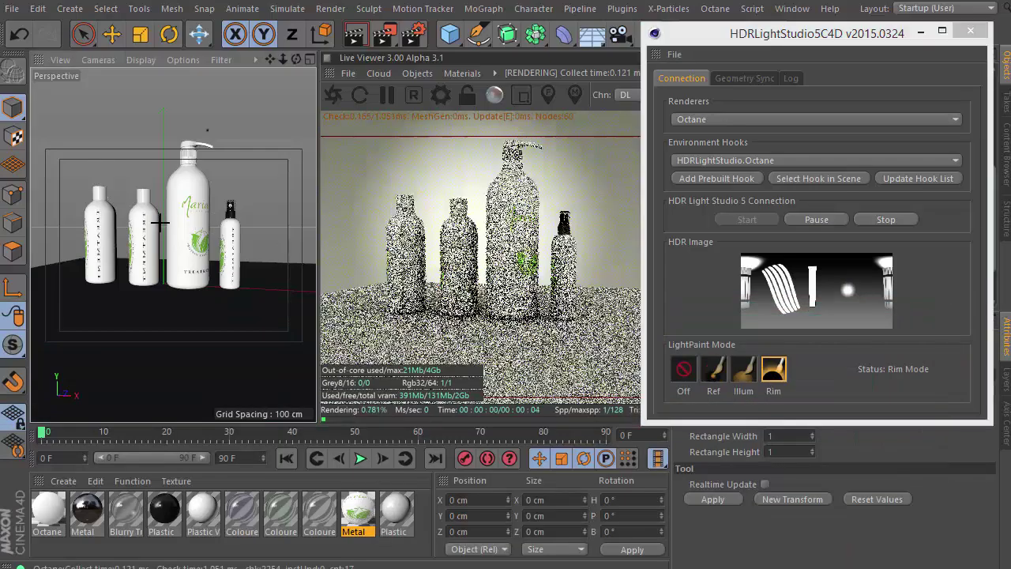
{"action": "left_click", "coordinate": [684, 369]}
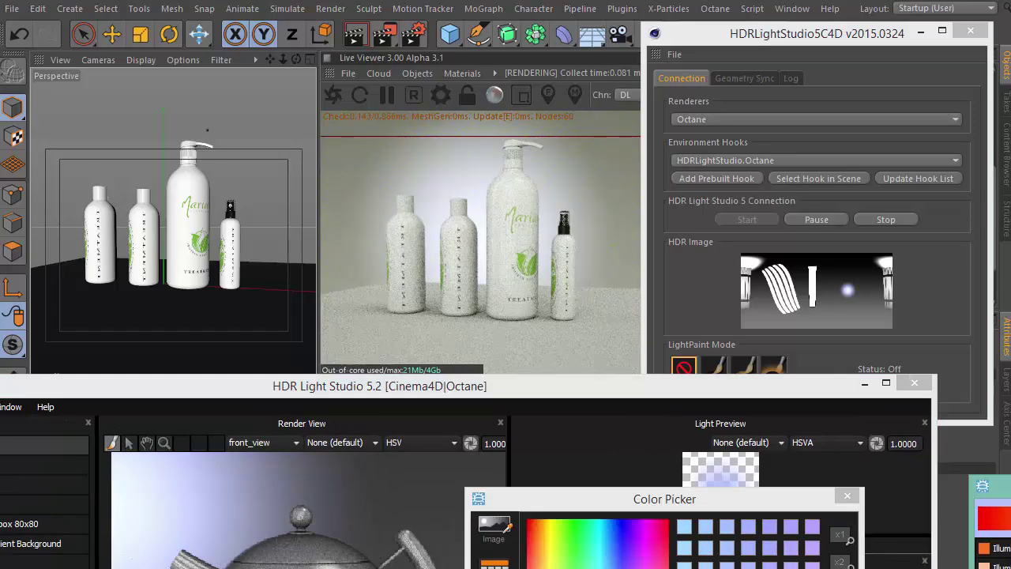
{"action": "left_click", "coordinate": [31, 544]}
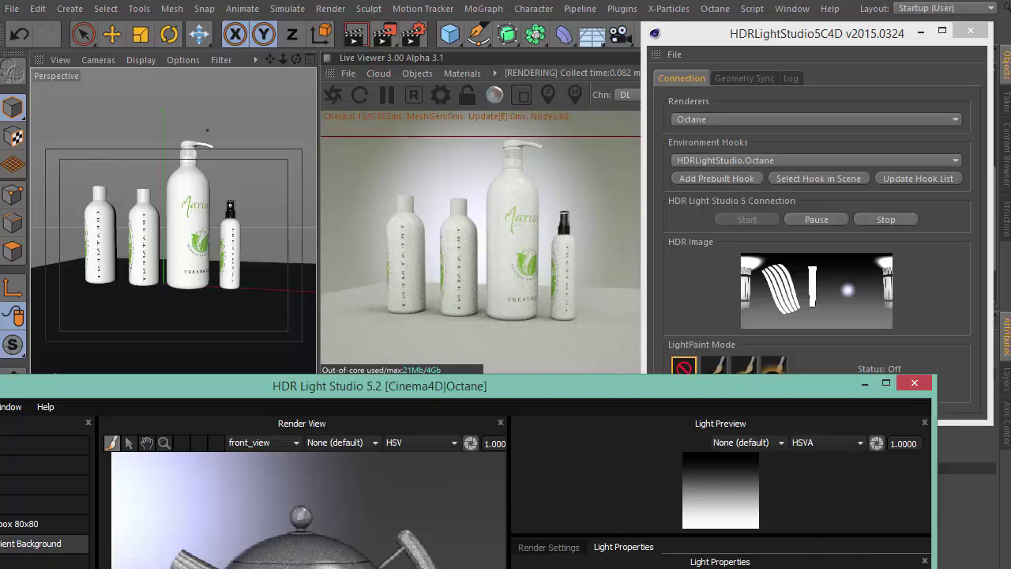
{"action": "left_click", "coordinate": [768, 514]}
{"action": "left_click", "coordinate": [865, 384]}
Reframe the perspective view closer to the four bottles from a lower, slightly rotated angle.
{"action": "scroll", "coordinate": [174, 304], "scroll_direction": "up", "scroll_amount": 2}
{"action": "middle_click_drag", "start_coordinate": [177, 273], "coordinate": [178, 297], "text": "alt"}
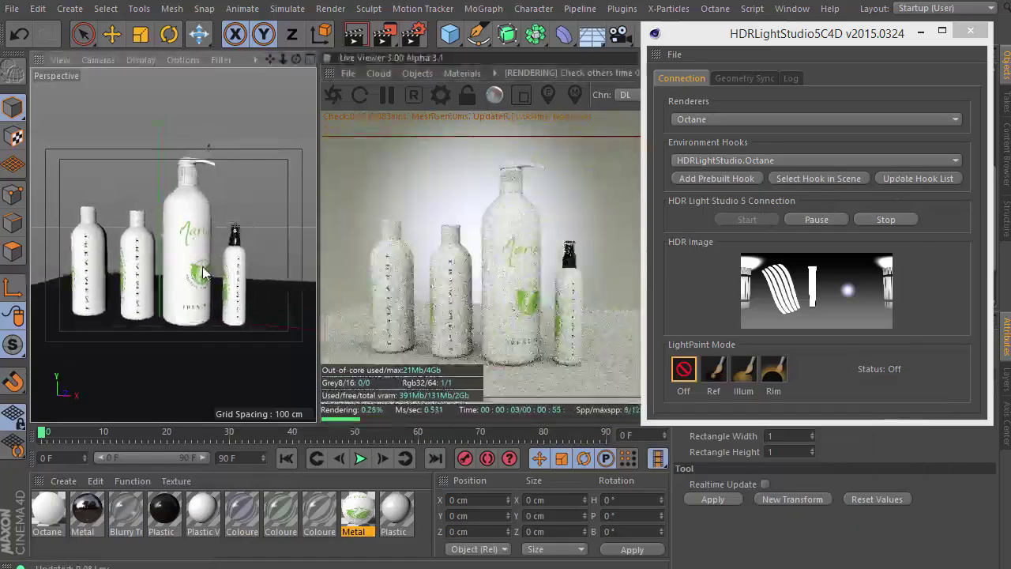
{"action": "left_click_drag", "start_coordinate": [178, 299], "coordinate": [220, 319], "text": "alt"}
{"action": "middle_click_drag", "start_coordinate": [220, 319], "coordinate": [209, 317], "text": "alt"}
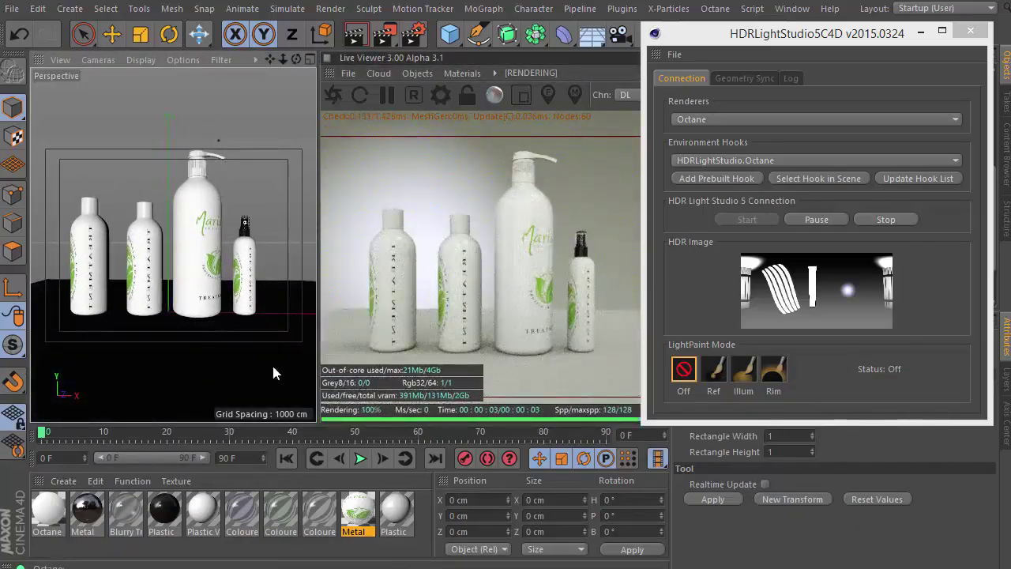
Return to HDR Light Studio and enlarge the Soft Zebra light into longer, curved stripes.
{"action": "key", "text": "alt+Tab"}
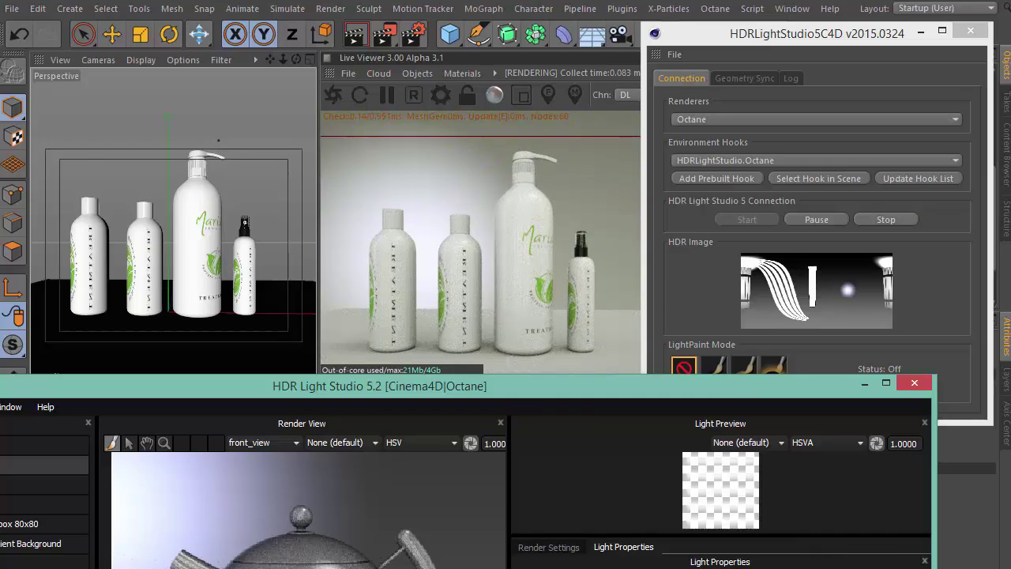
{"action": "left_click_drag", "start_coordinate": [672, 386], "coordinate": [661, 369]}
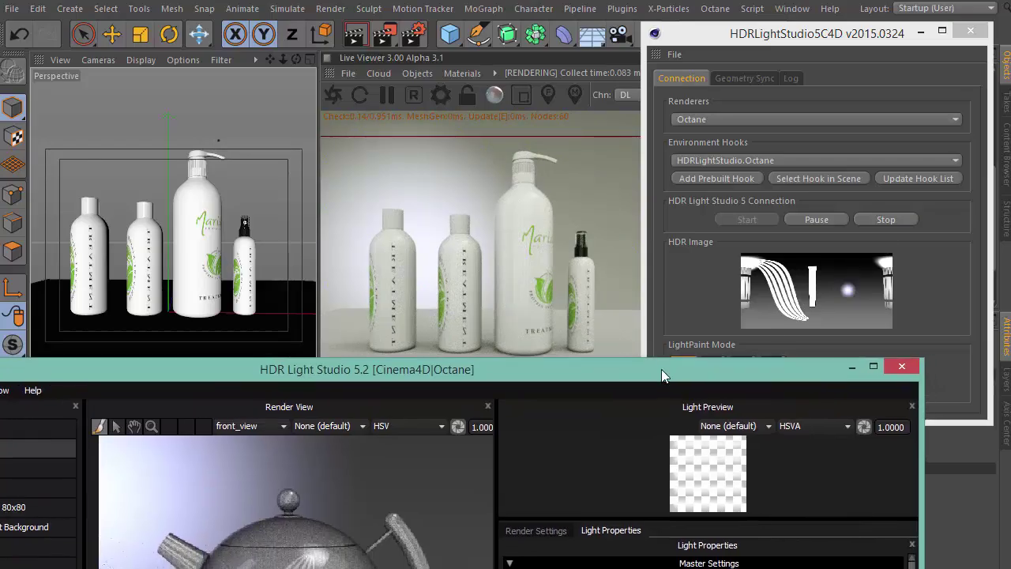